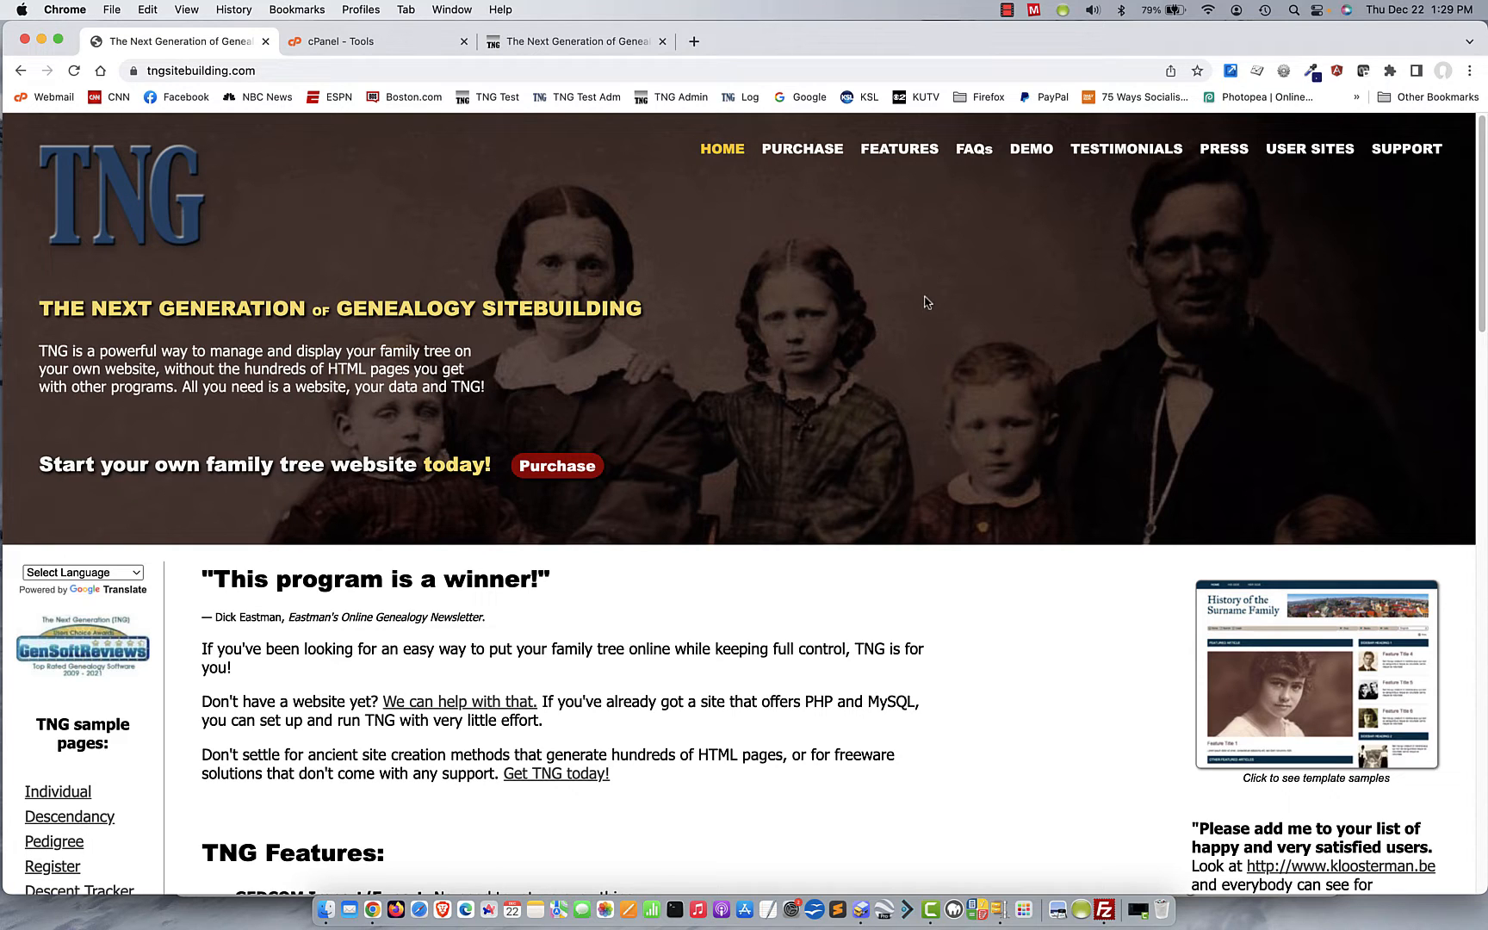
Switch to the TNG 14 Downloads tab that lists the 14.0 rc 1 full version.
left_click(571, 43)
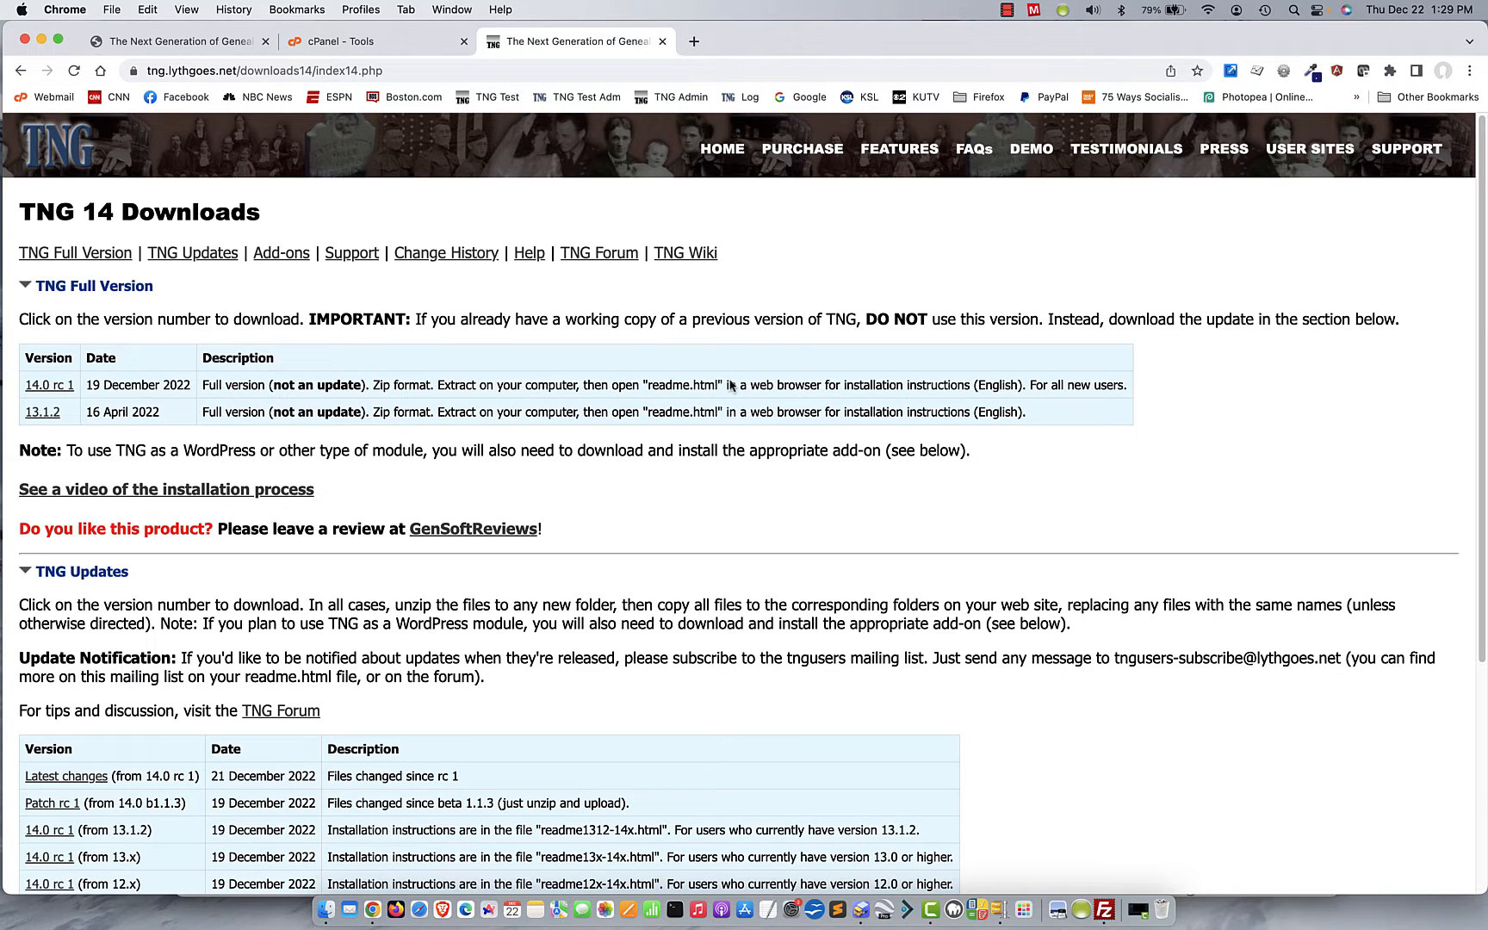
Download the full TNG 14.0 rc 1 package as tngfiles14.zip and show it in Finder.
left_click(54, 387)
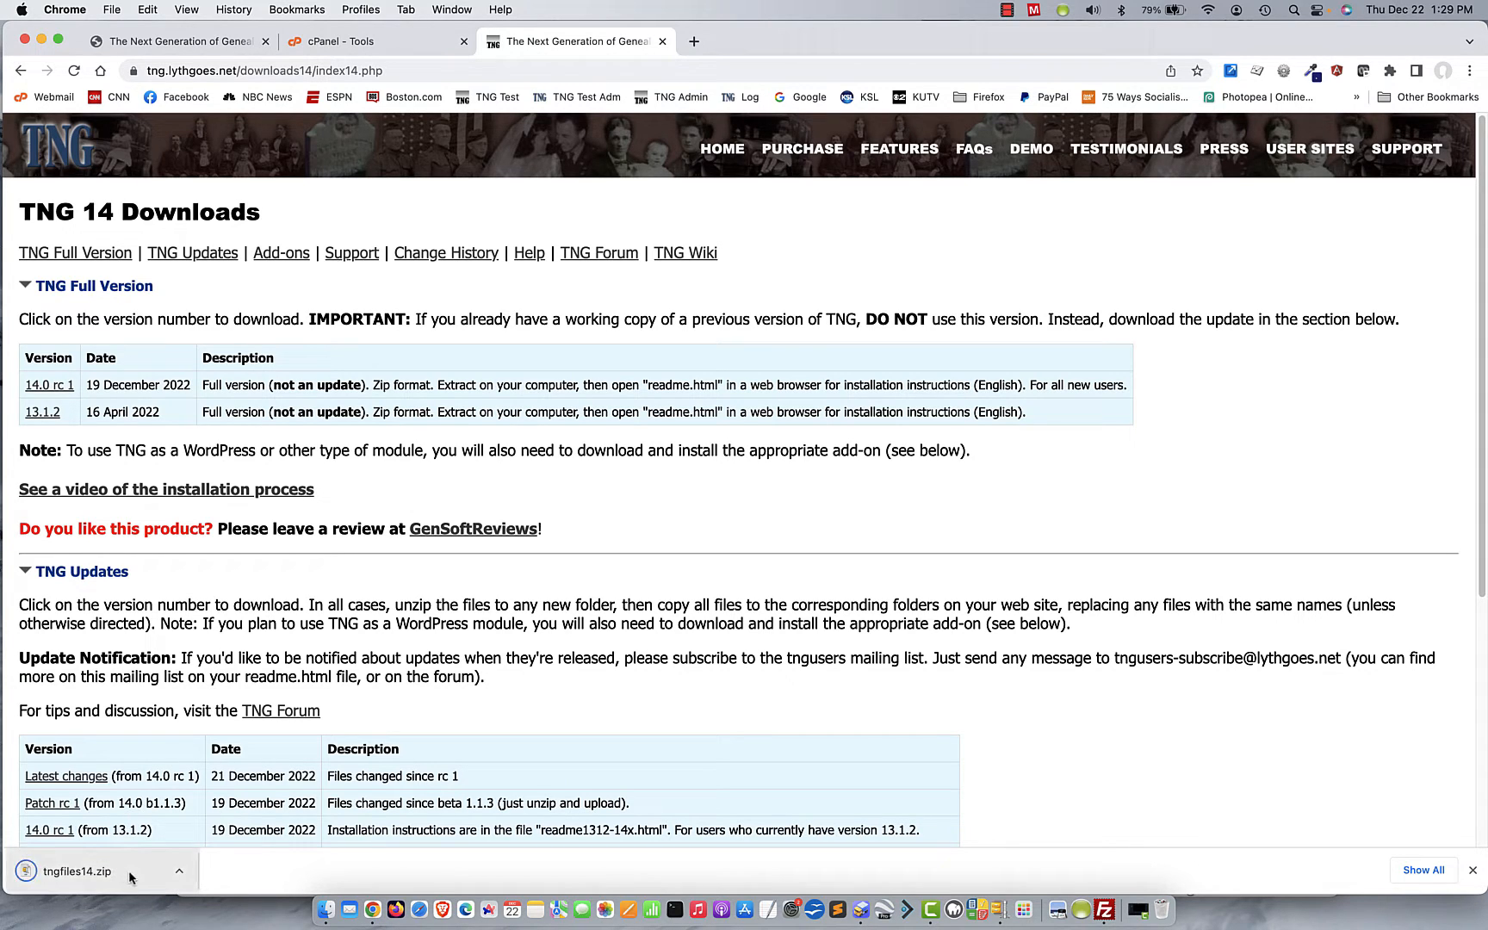
left_click(179, 871)
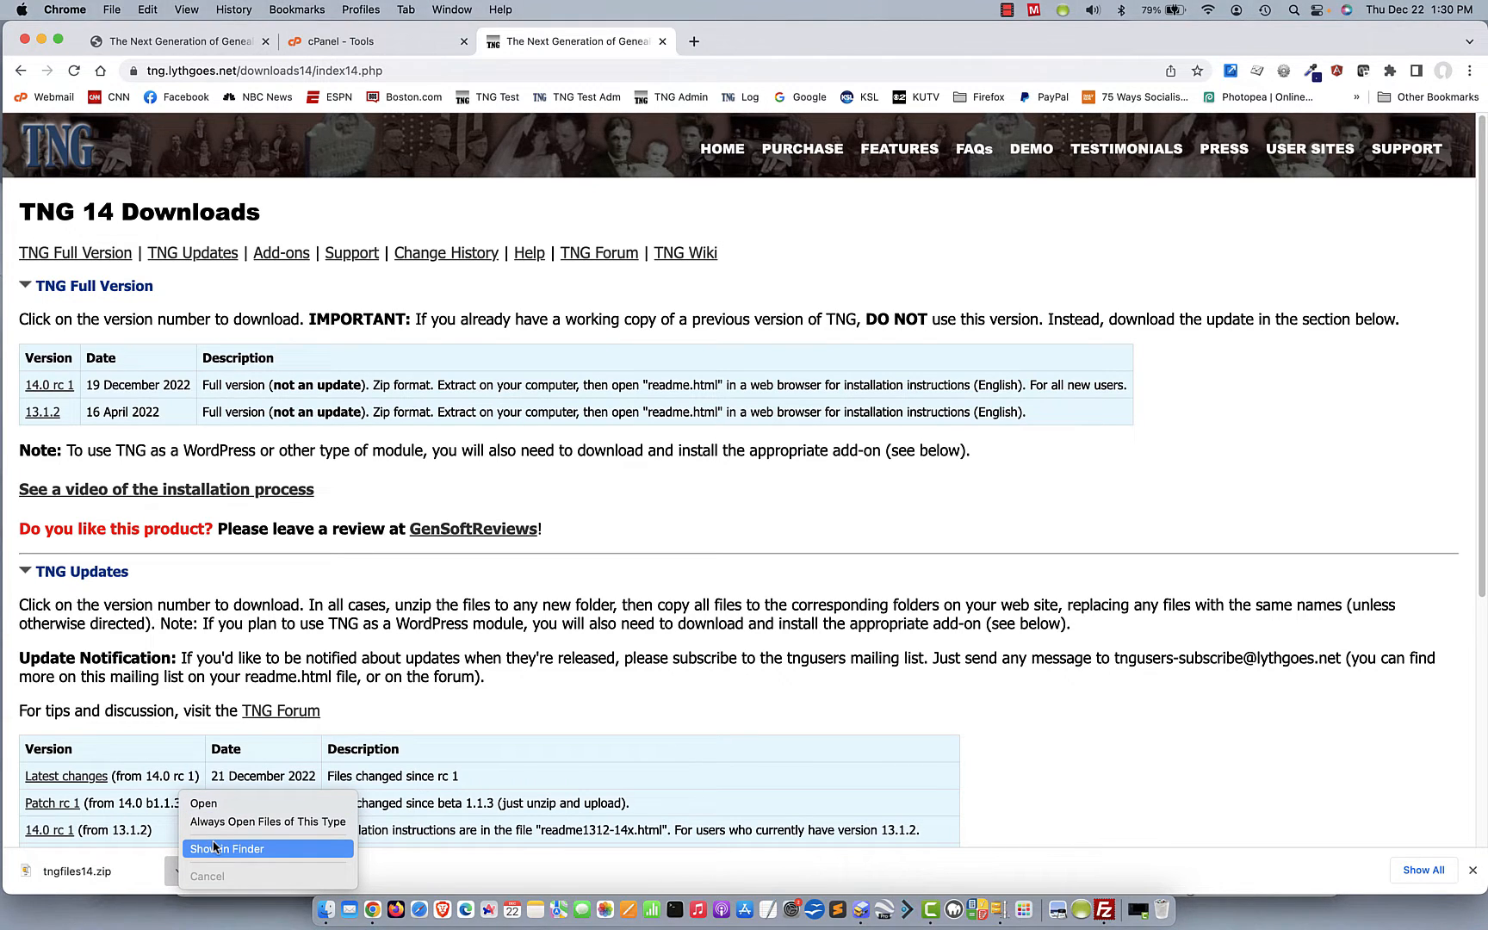
left_click(215, 848)
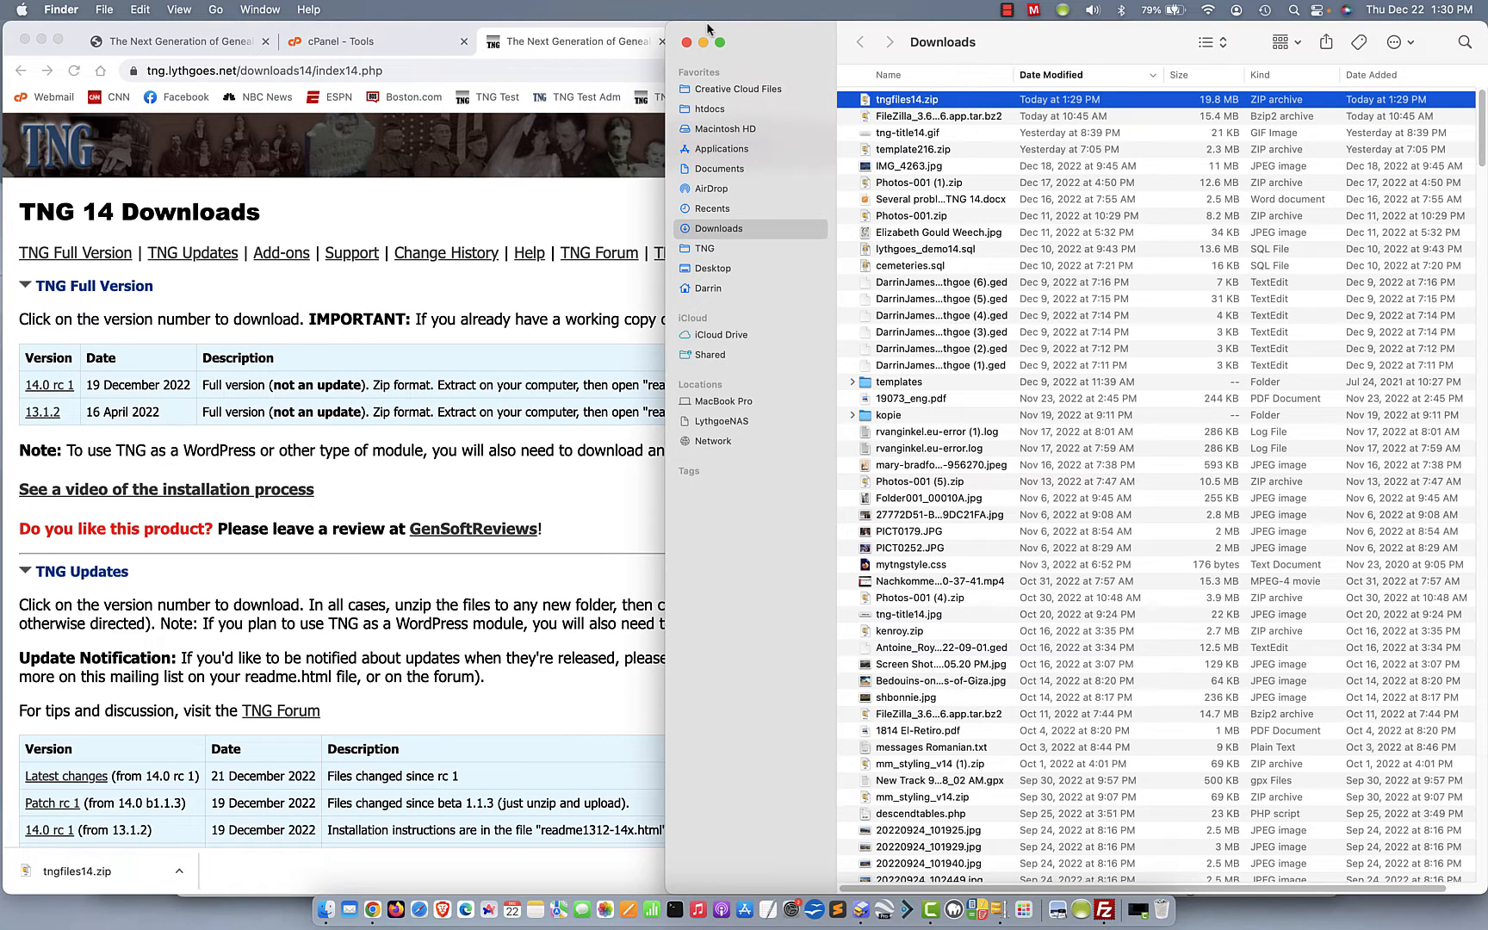
Go to the TNG folder's production14 subfolder and select readme.html.
left_click(701, 249)
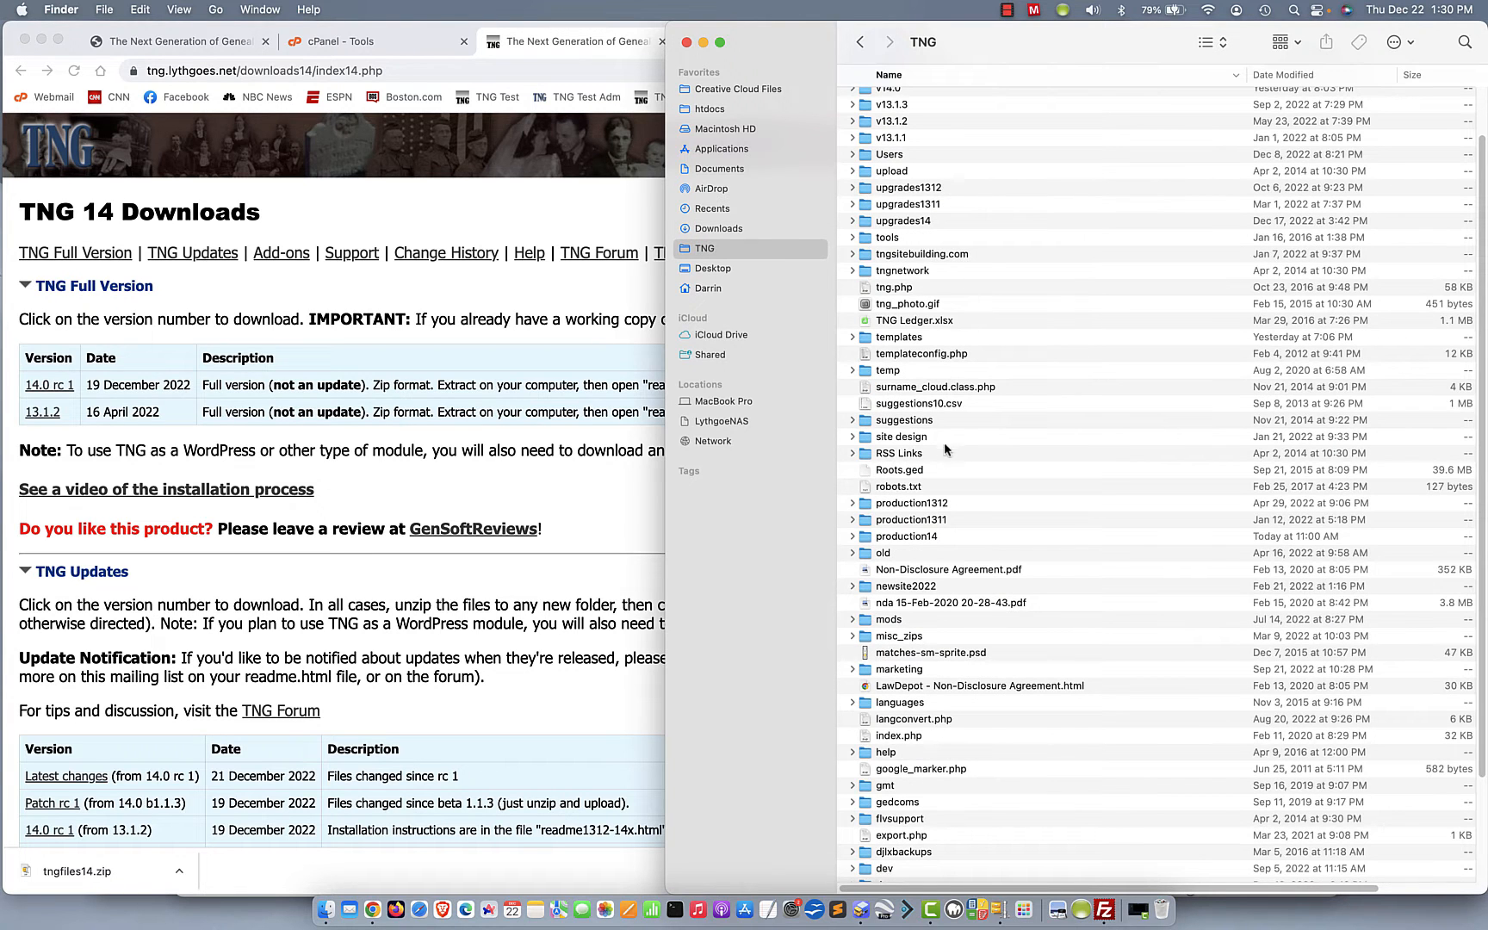
double_click(909, 541)
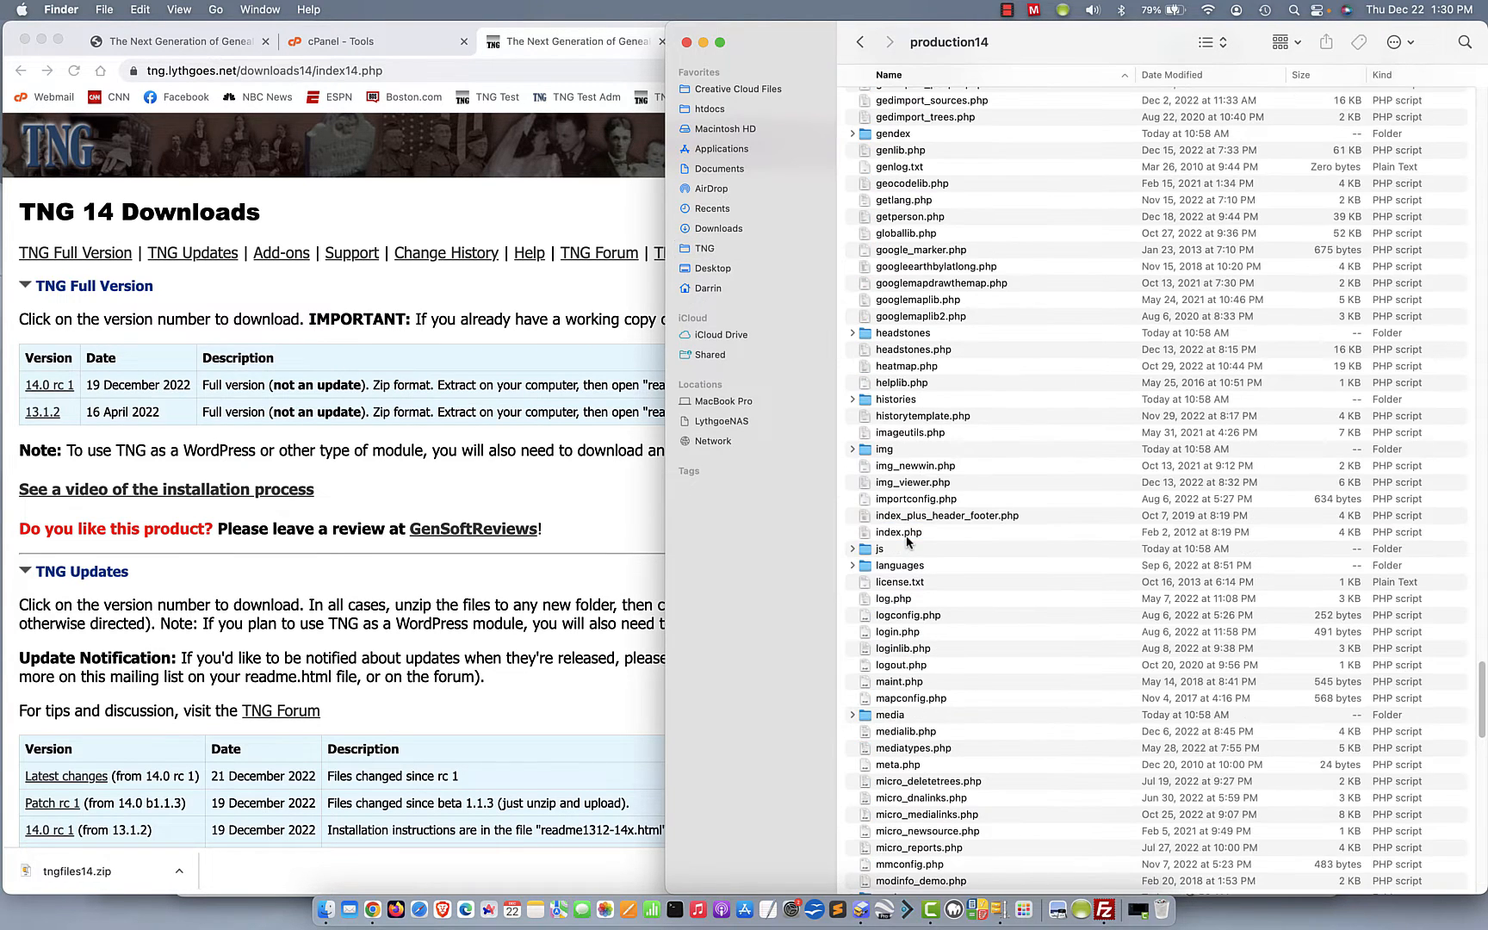
left_click_drag(1096, 44, 960, 42)
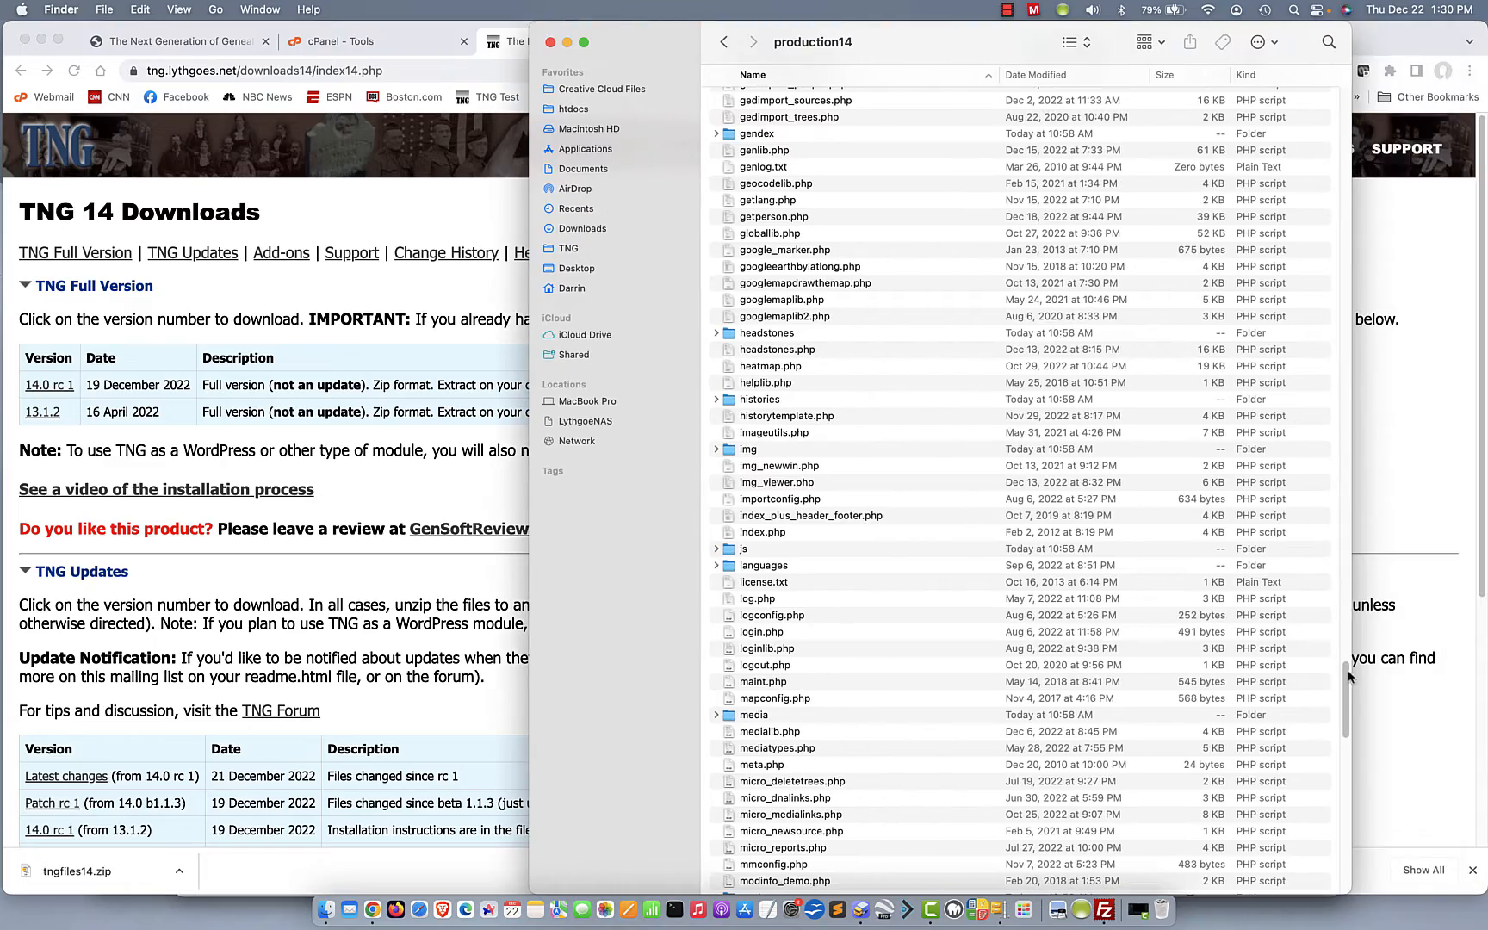
left_click_drag(1346, 706, 1348, 752)
scroll(1347, 752, "down", 10)
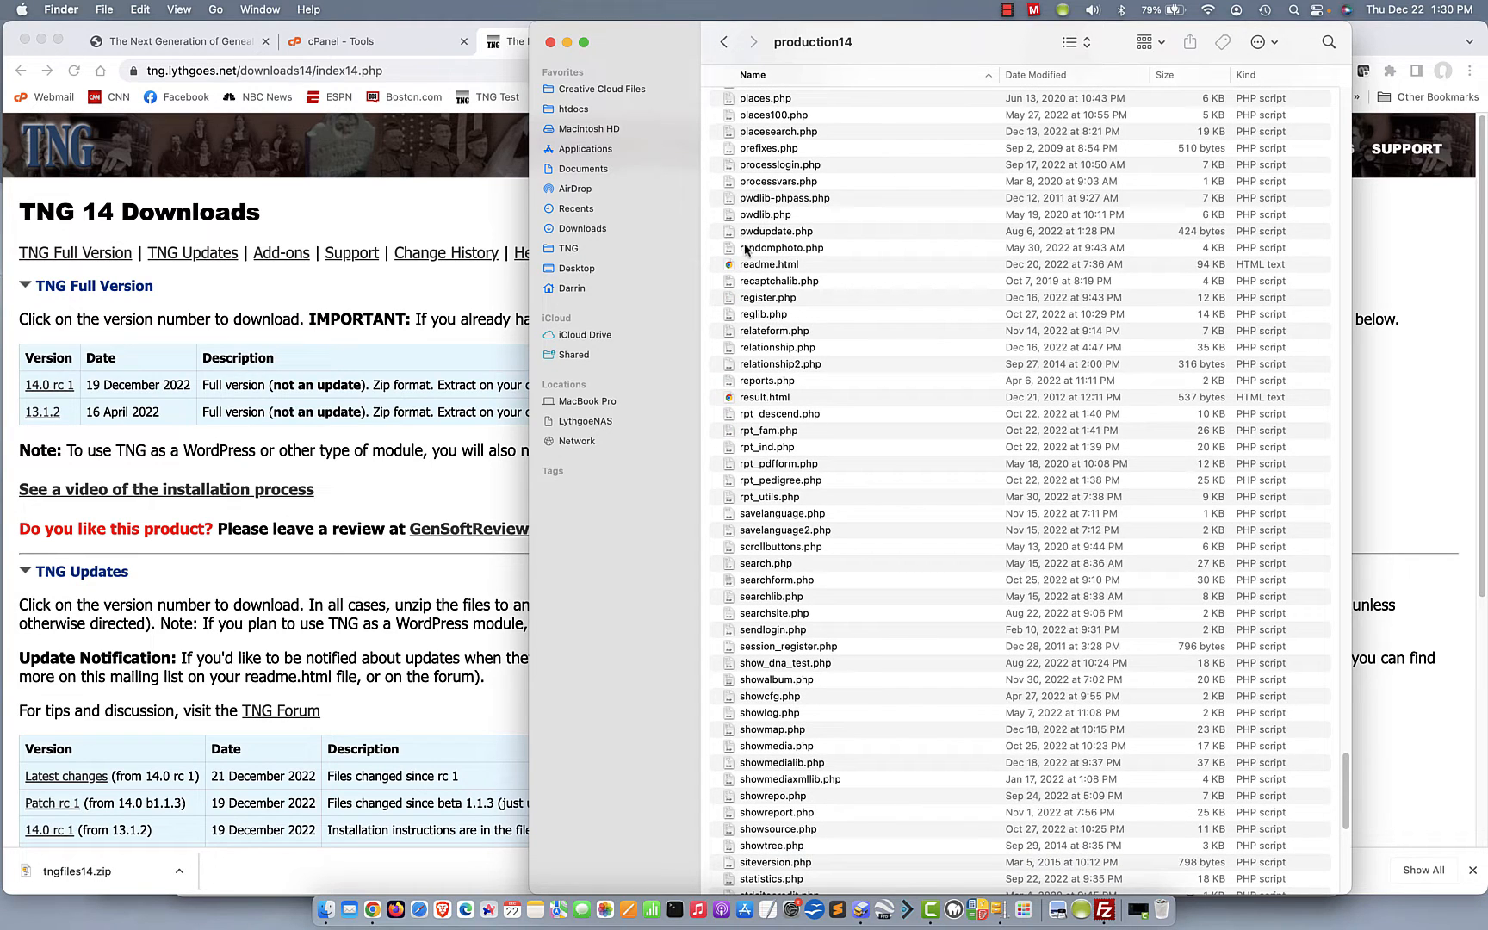
left_click(761, 268)
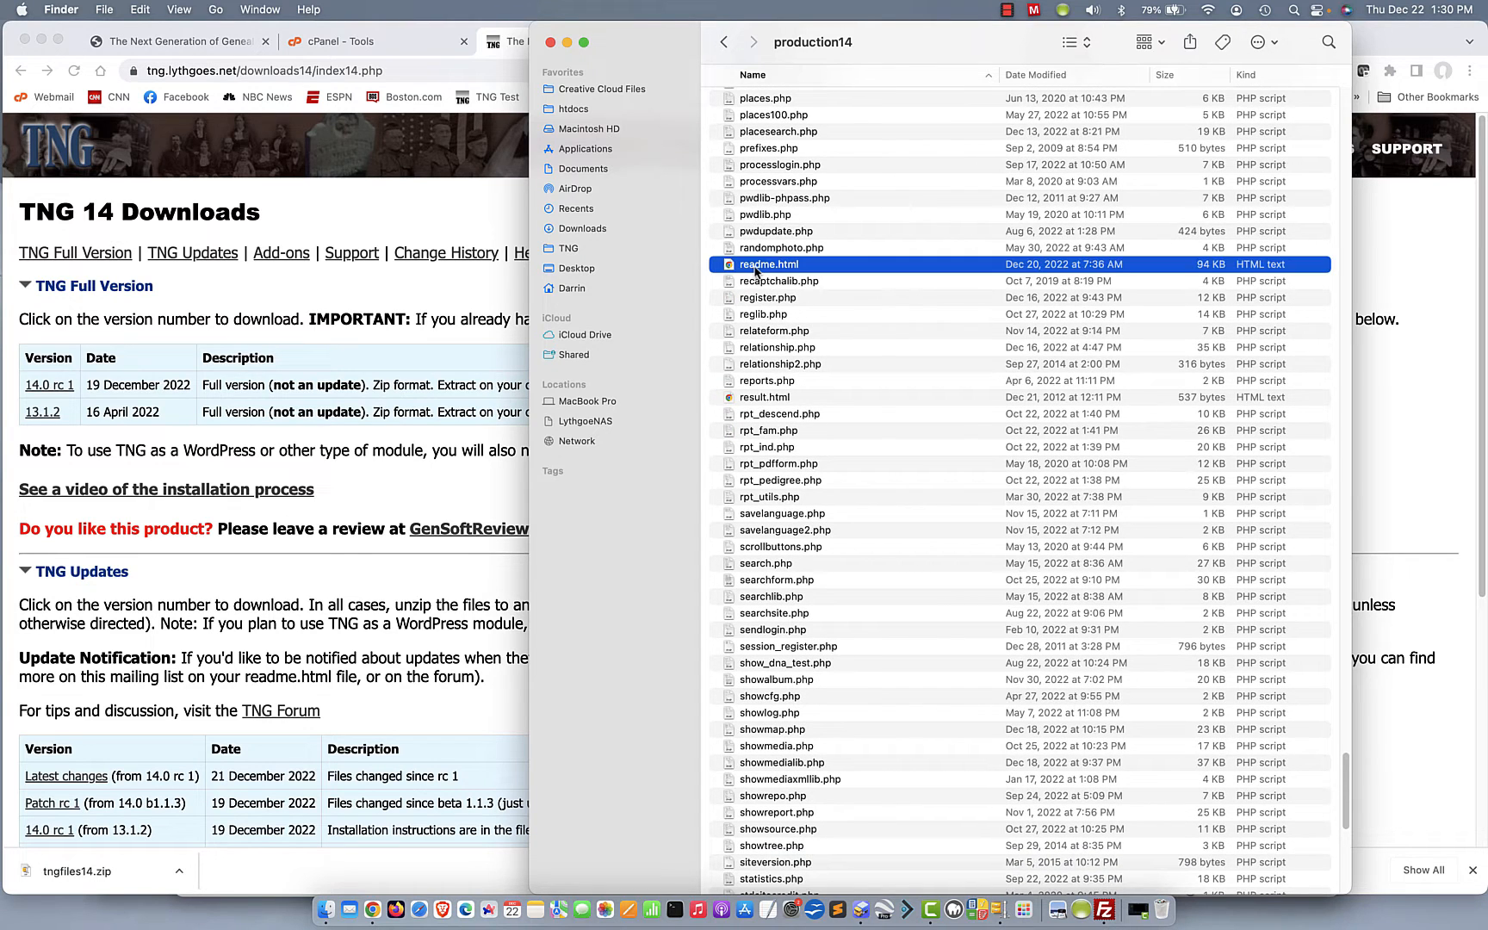
Open readme.html in Chrome and highlight 'FULL INSTALLATION' and the note about completing steps in order.
double_click(760, 270)
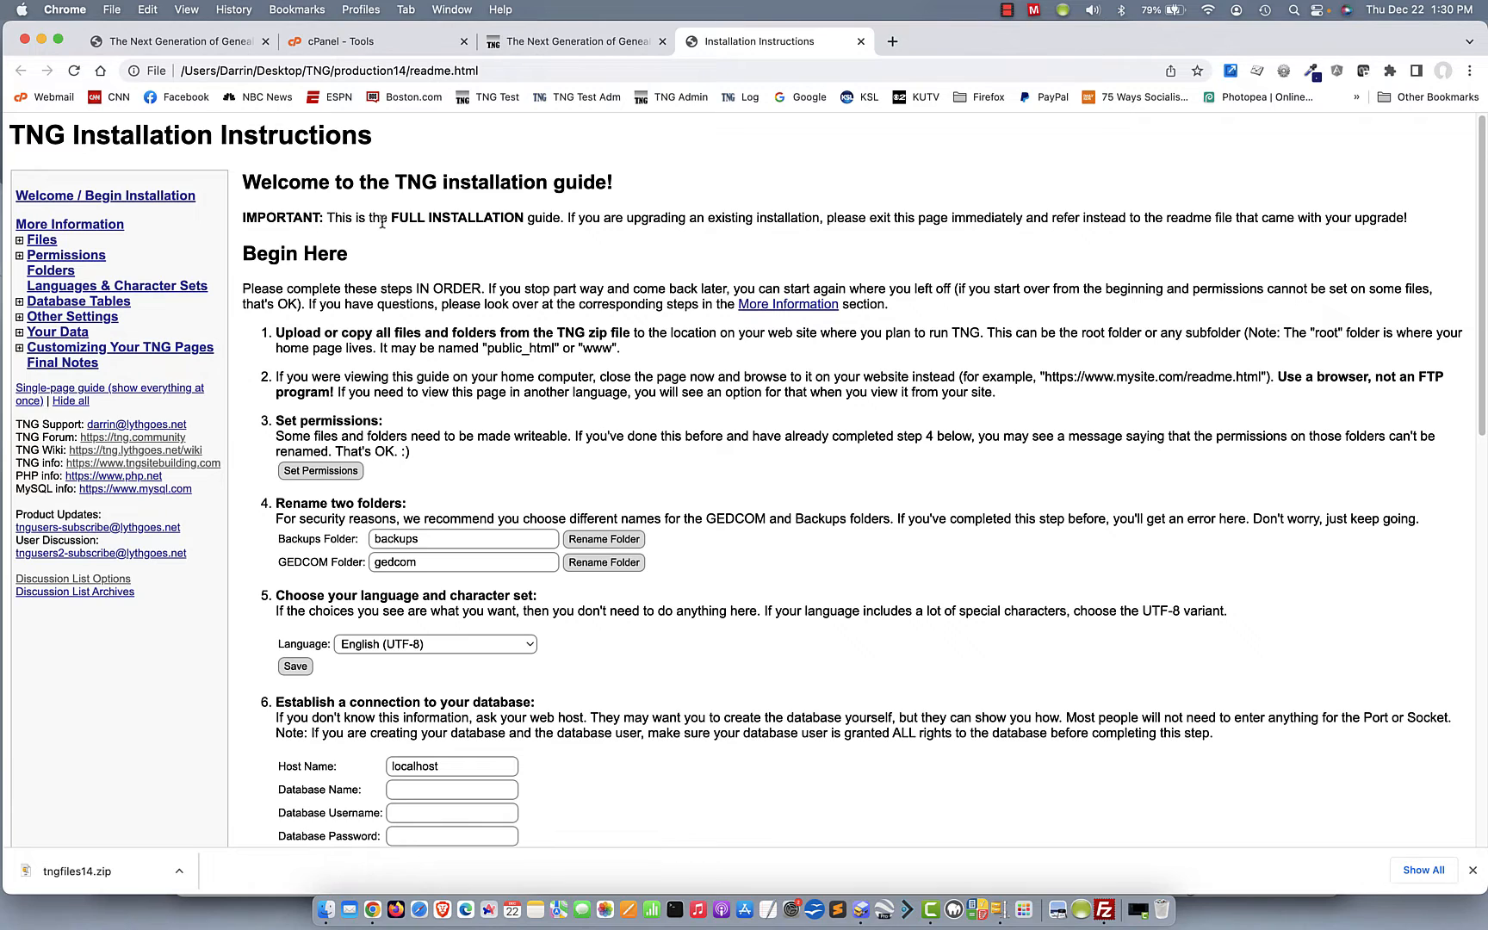
left_click_drag(391, 221, 559, 226)
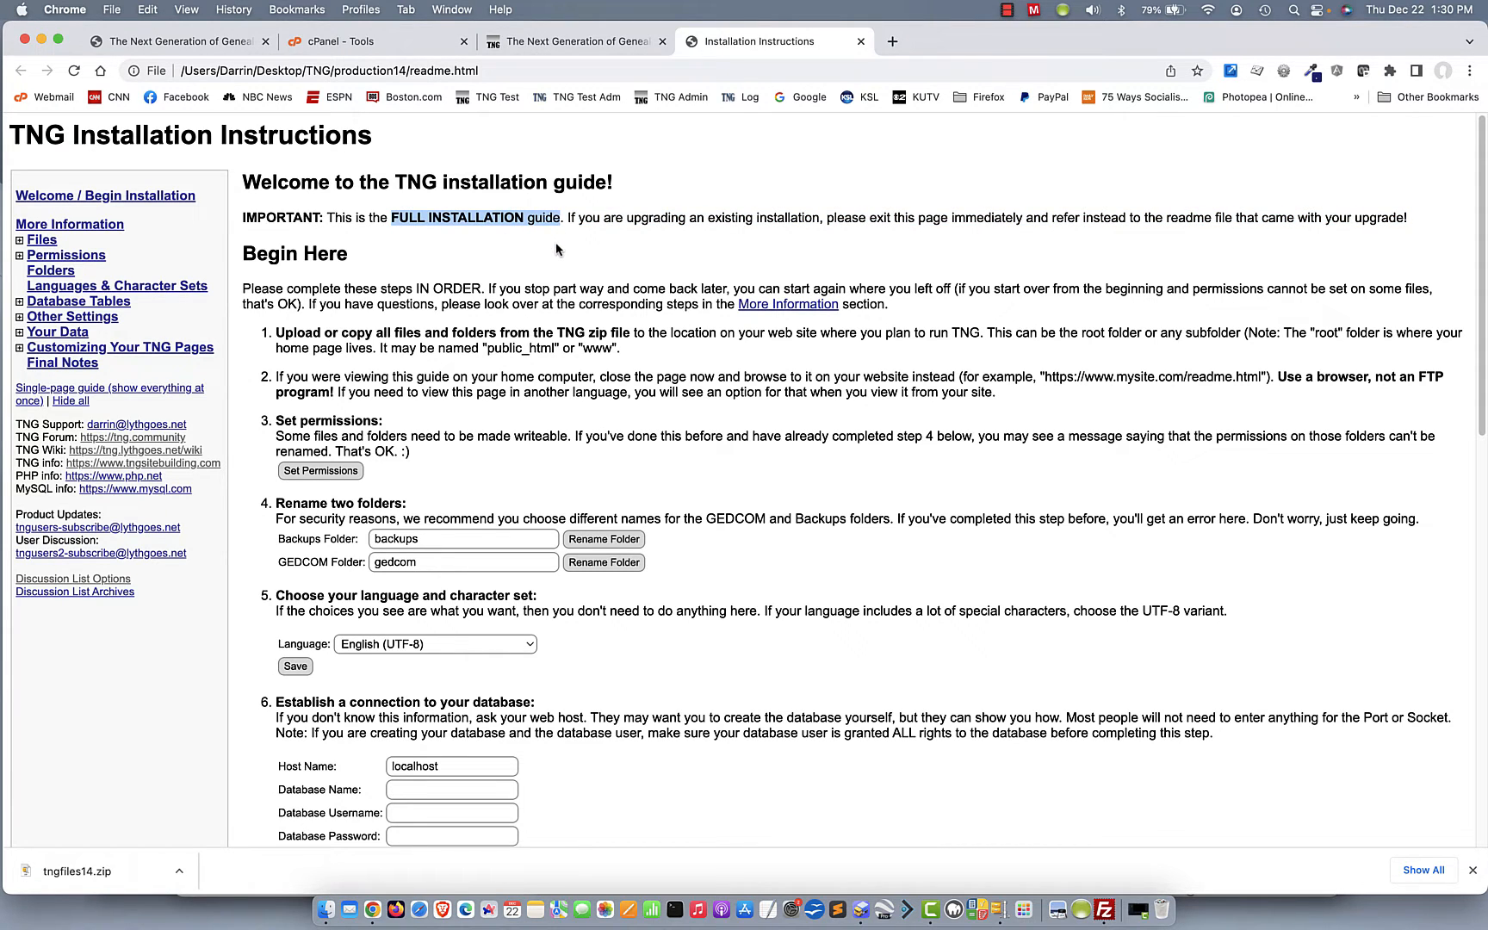
left_click(556, 250)
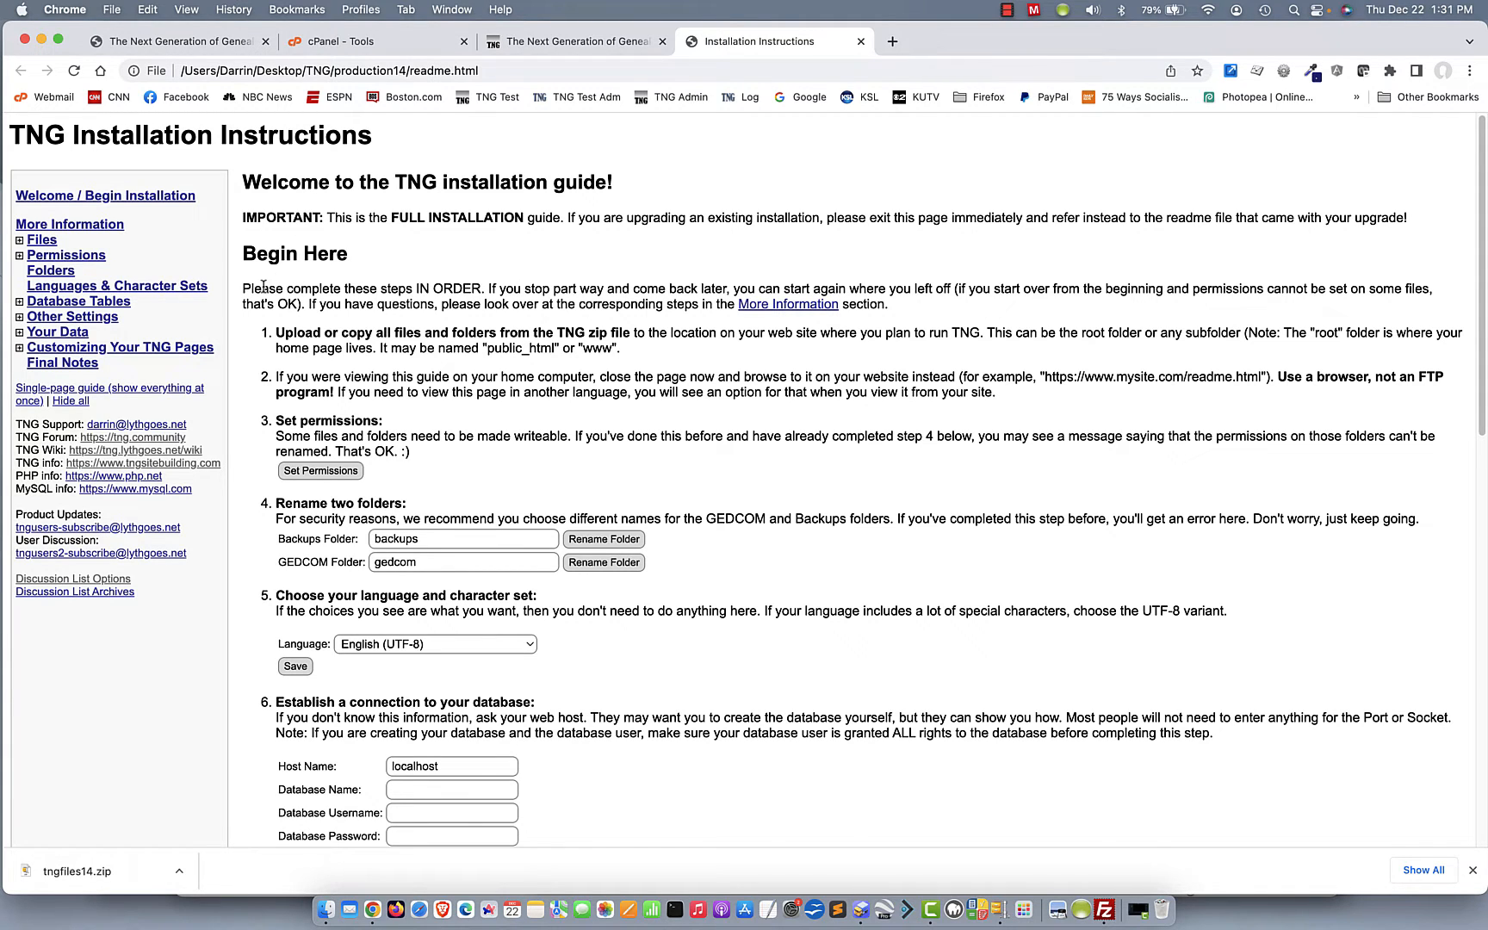
left_click_drag(288, 291, 483, 291)
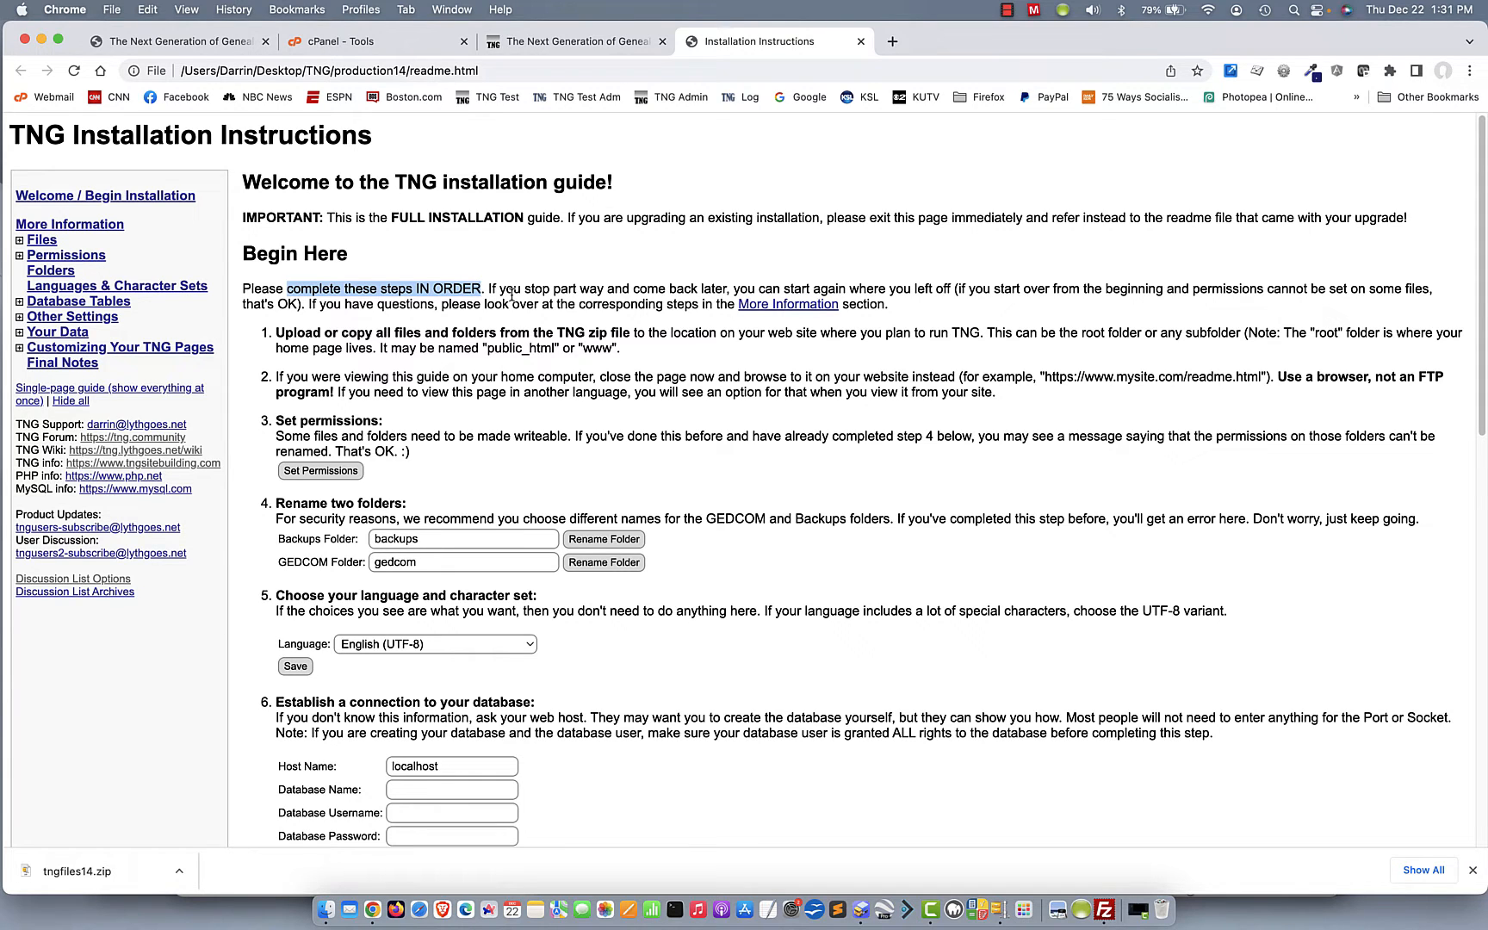
left_click(559, 319)
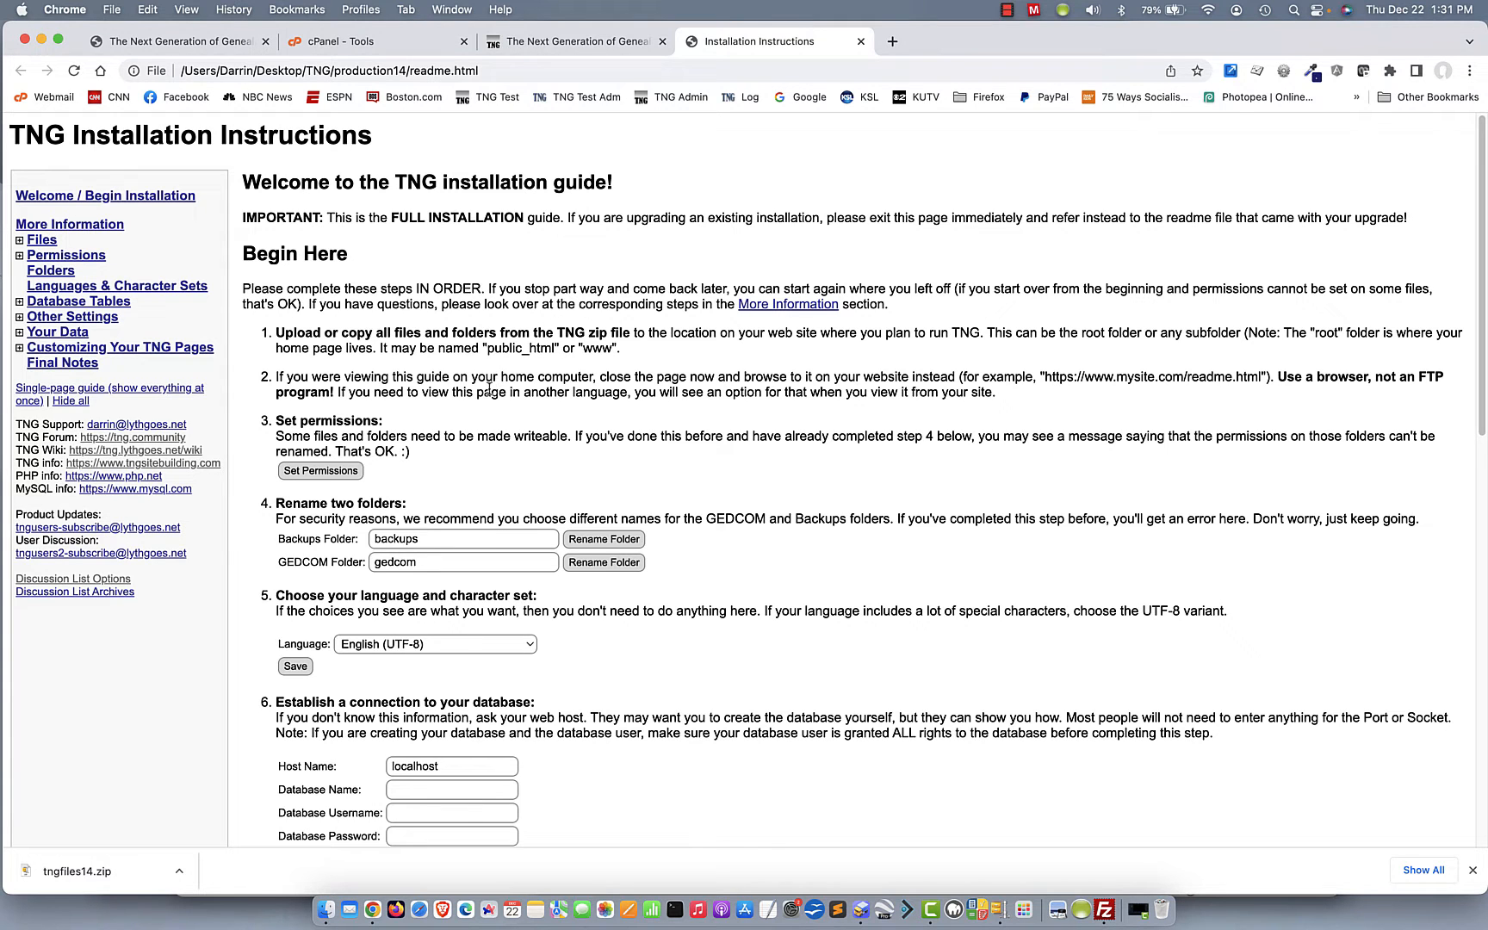
Scroll through the readme's install steps, highlight 'public_html' in step 1, and bring FileZilla forward.
scroll(479, 398, "down", 2)
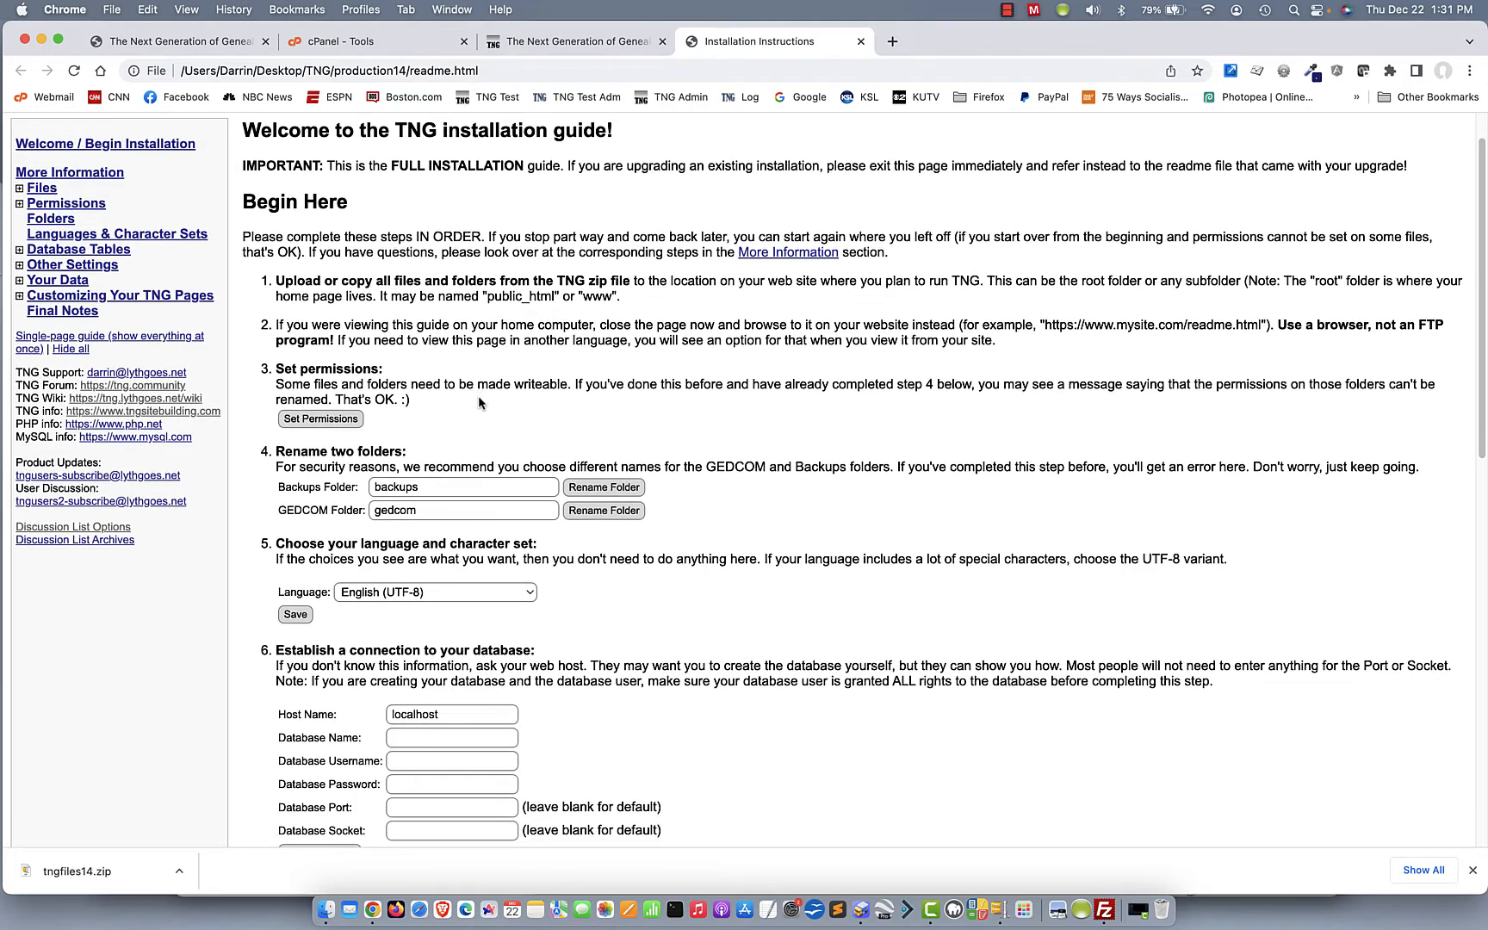
scroll(479, 398, "down", 1)
scroll(478, 401, "down", 1)
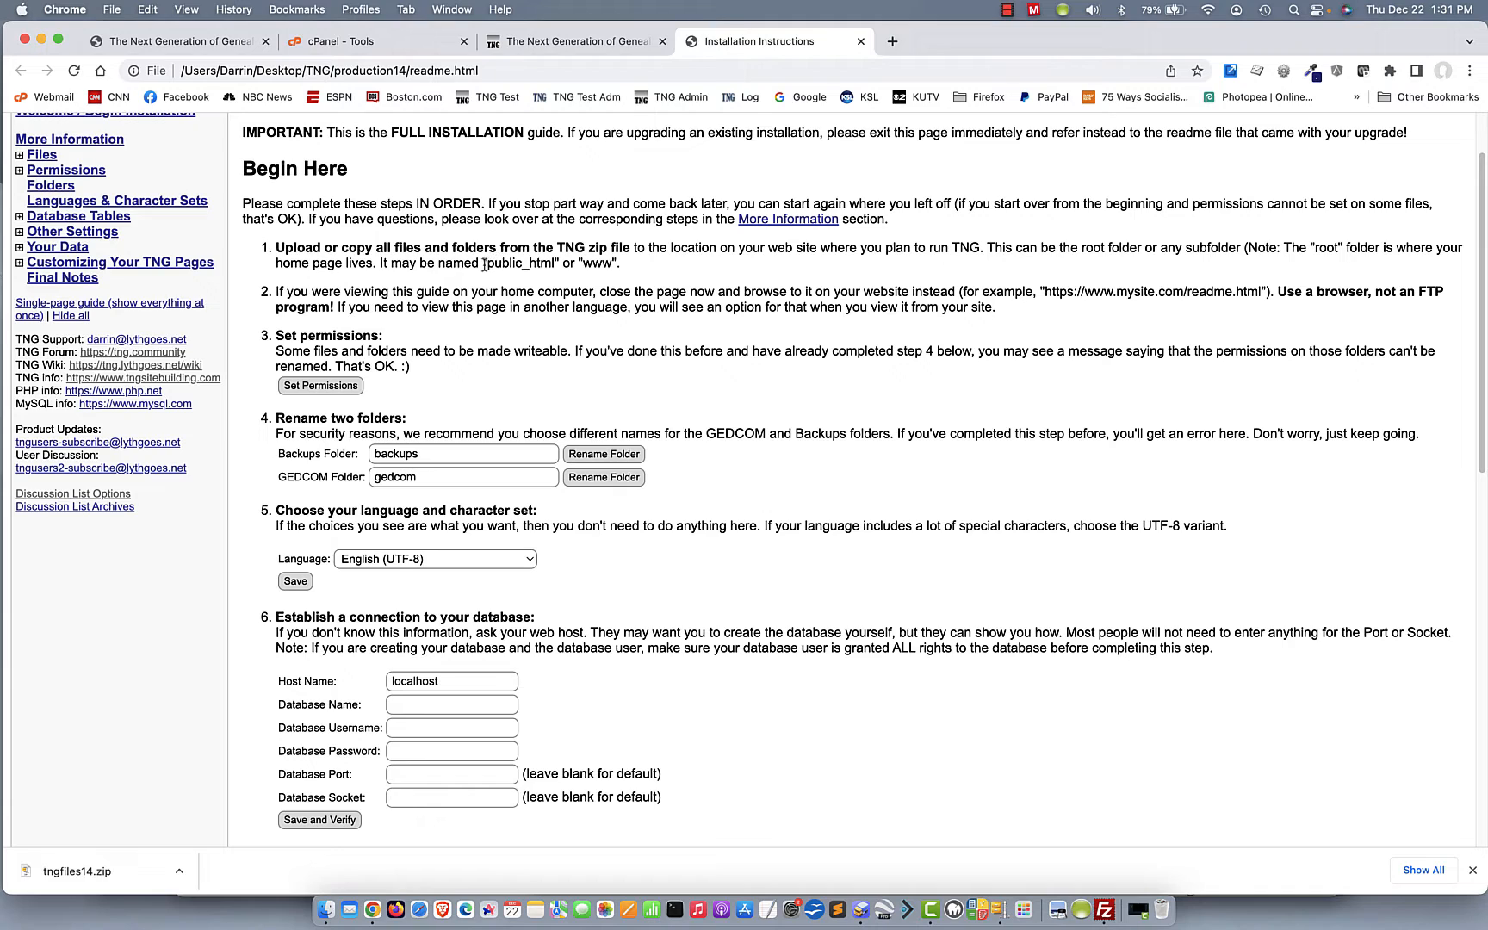
left_click_drag(483, 263, 614, 268)
left_click(1105, 911)
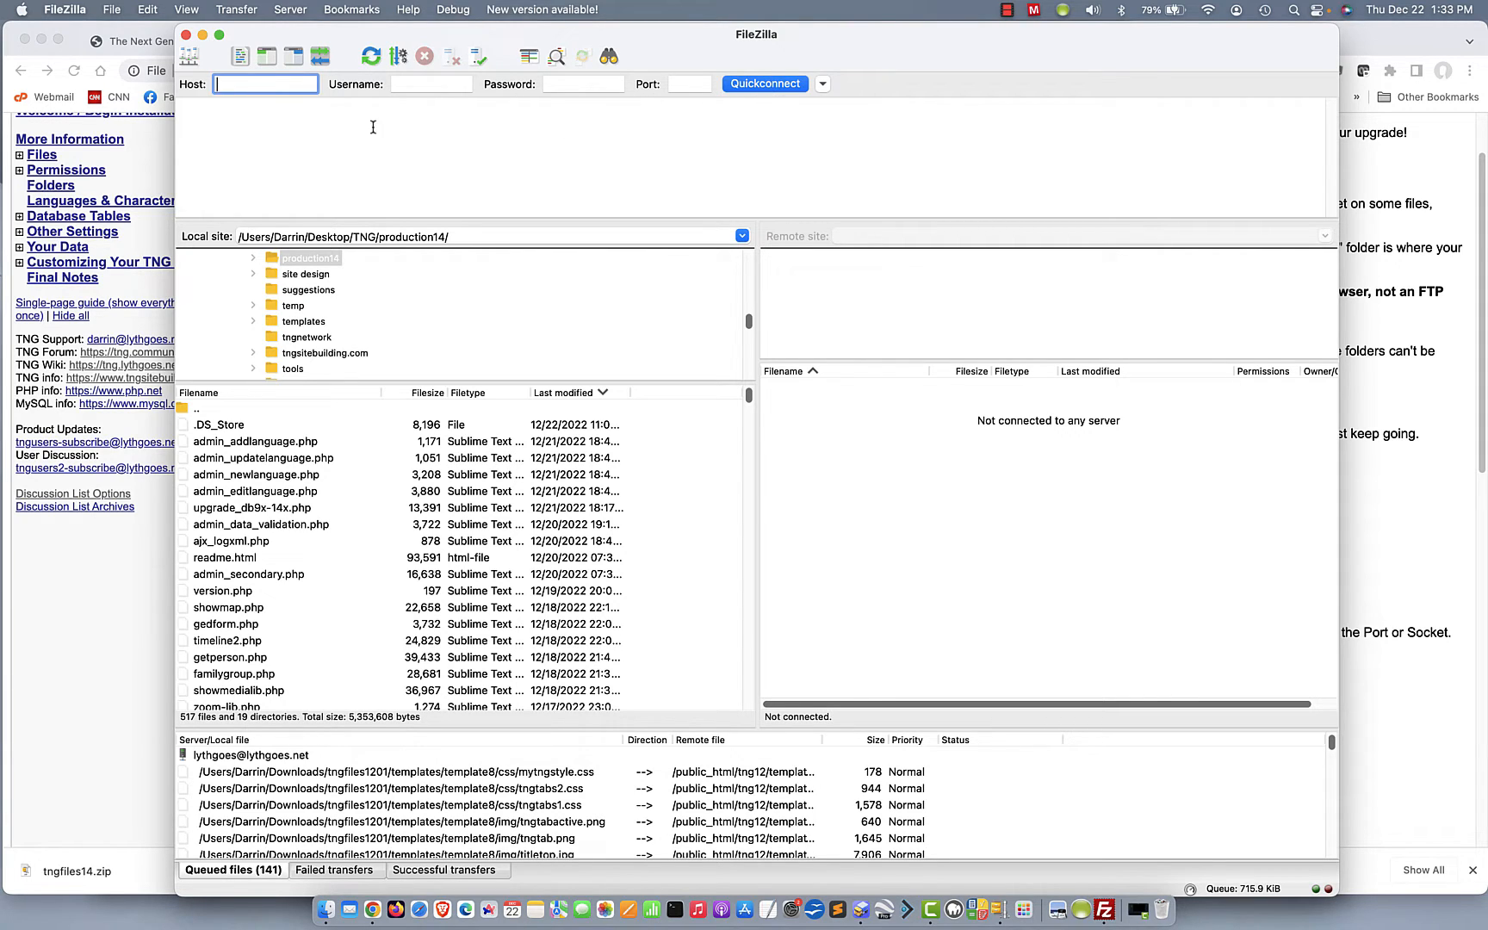
Open FileZilla's Site Manager showing the saved FTP site with explicit TLS and Normal logon.
left_click(189, 56)
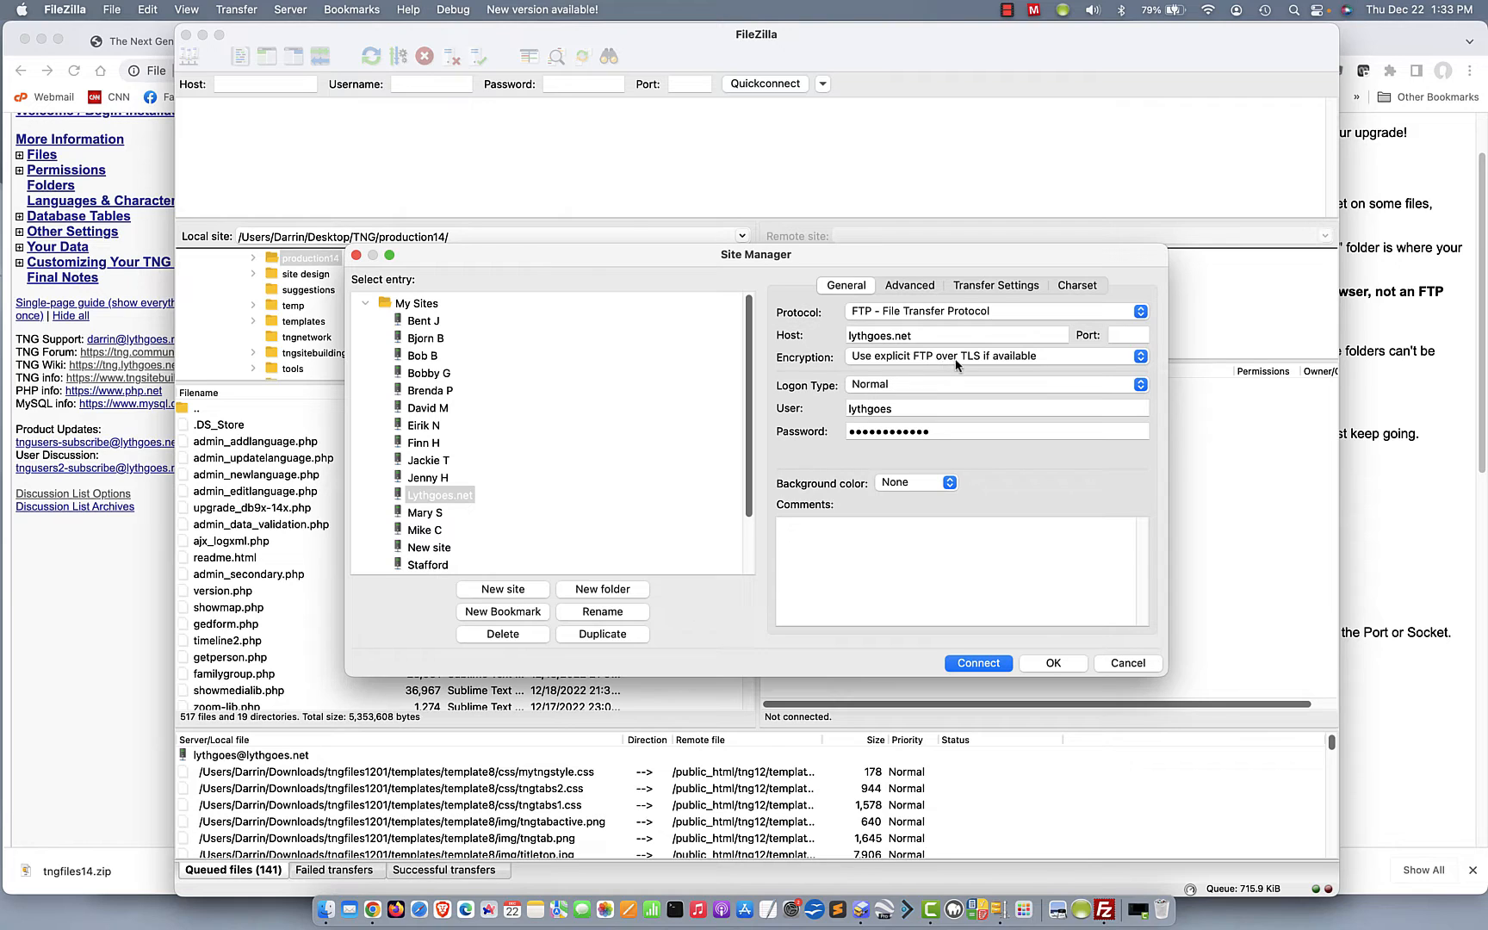
Keep FTP as the protocol and connect to the saved Lythgoes.net server.
left_click(1142, 312)
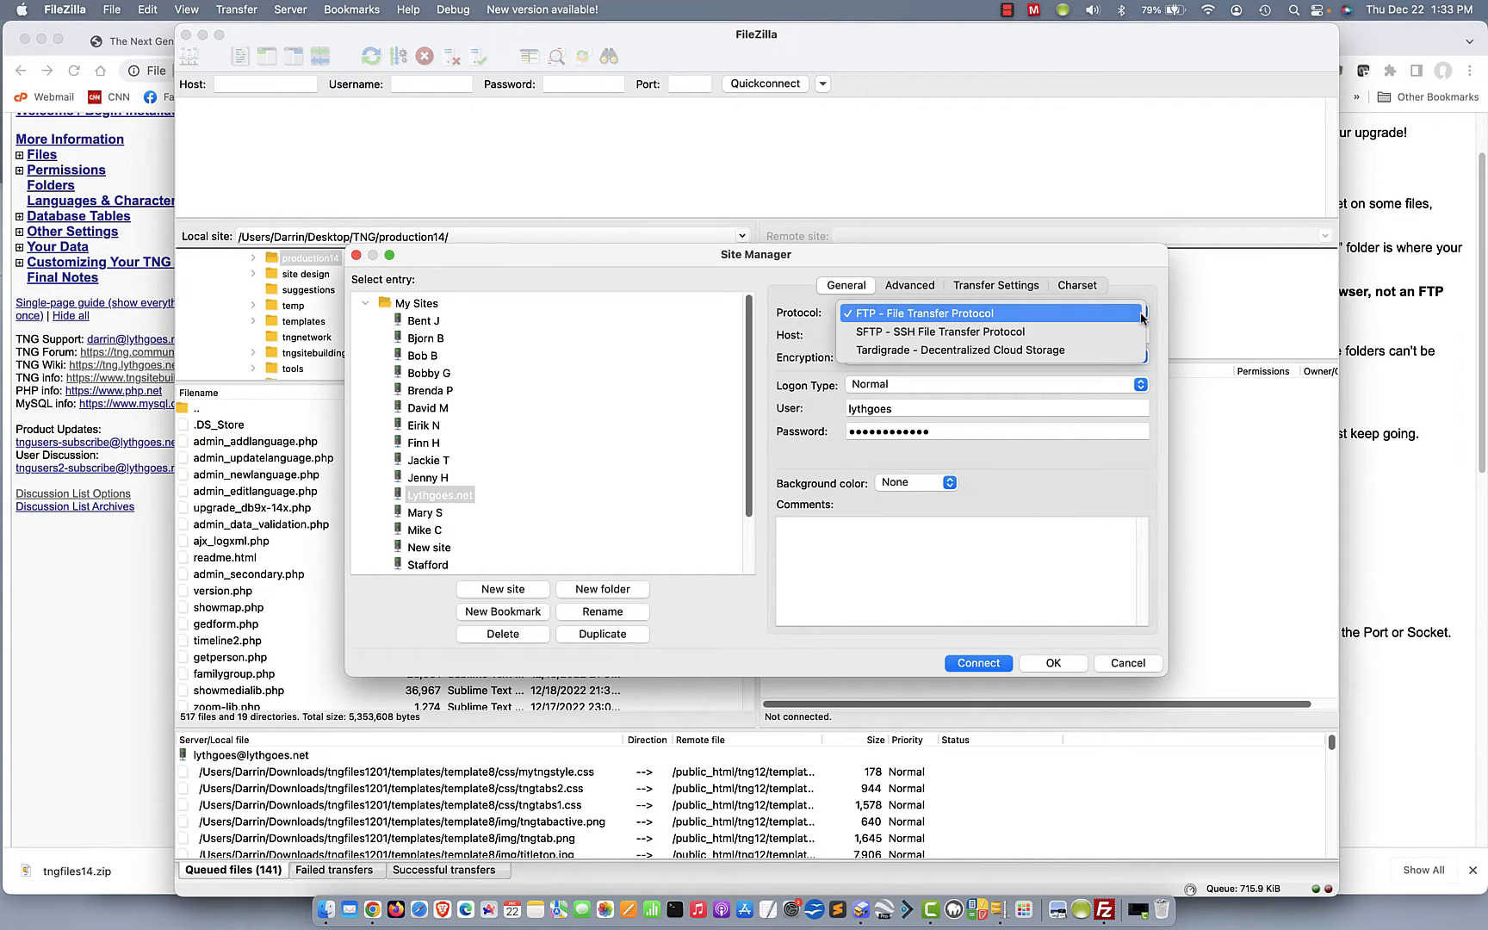
left_click(1063, 311)
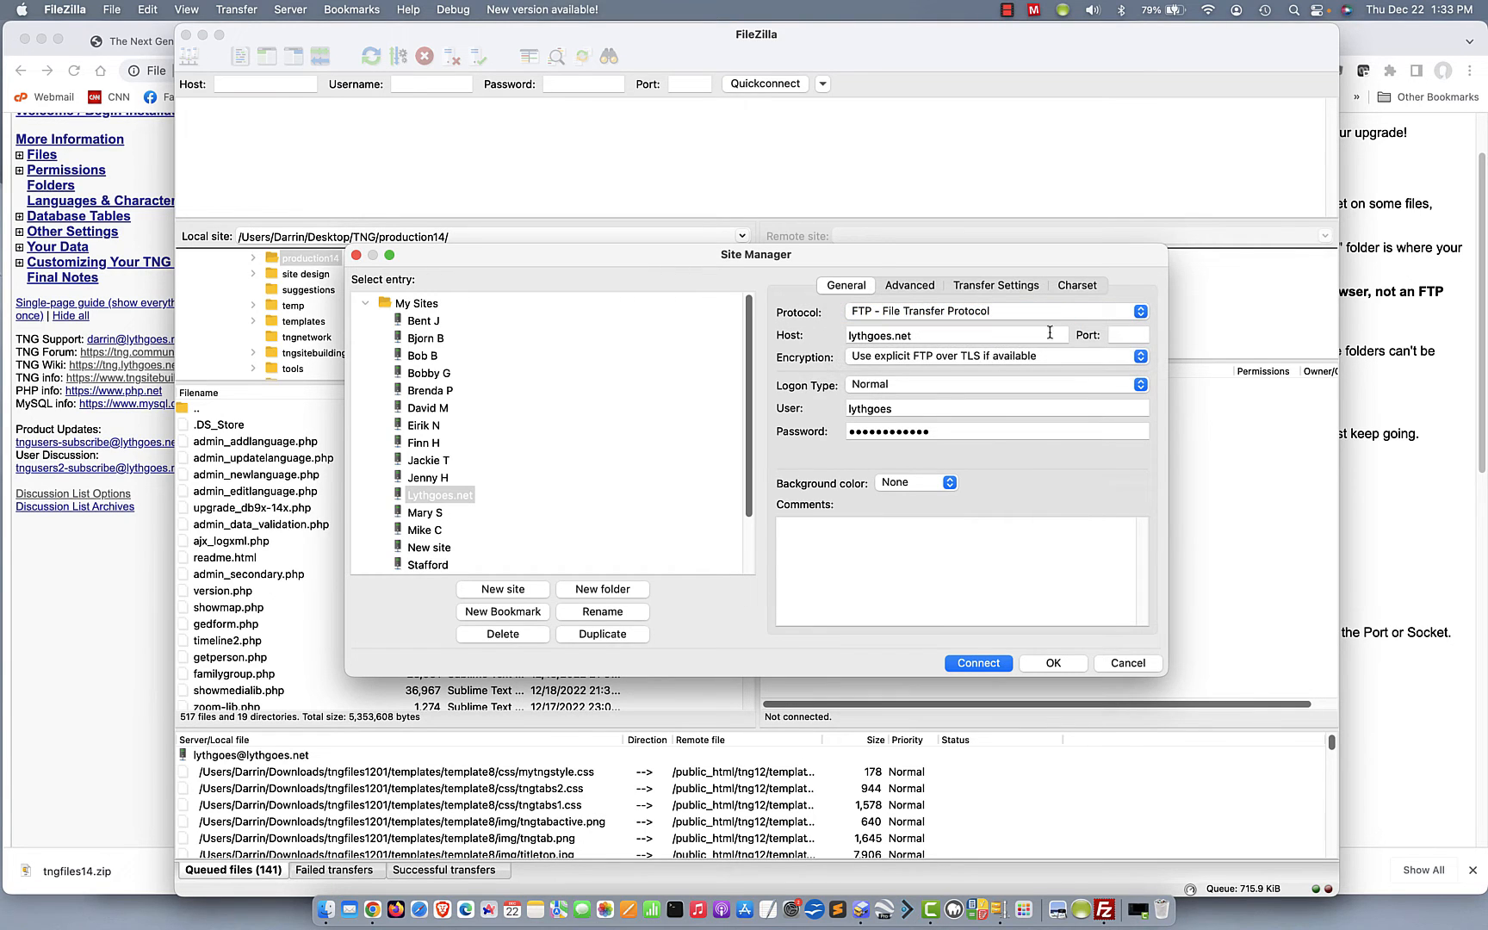
left_click(978, 664)
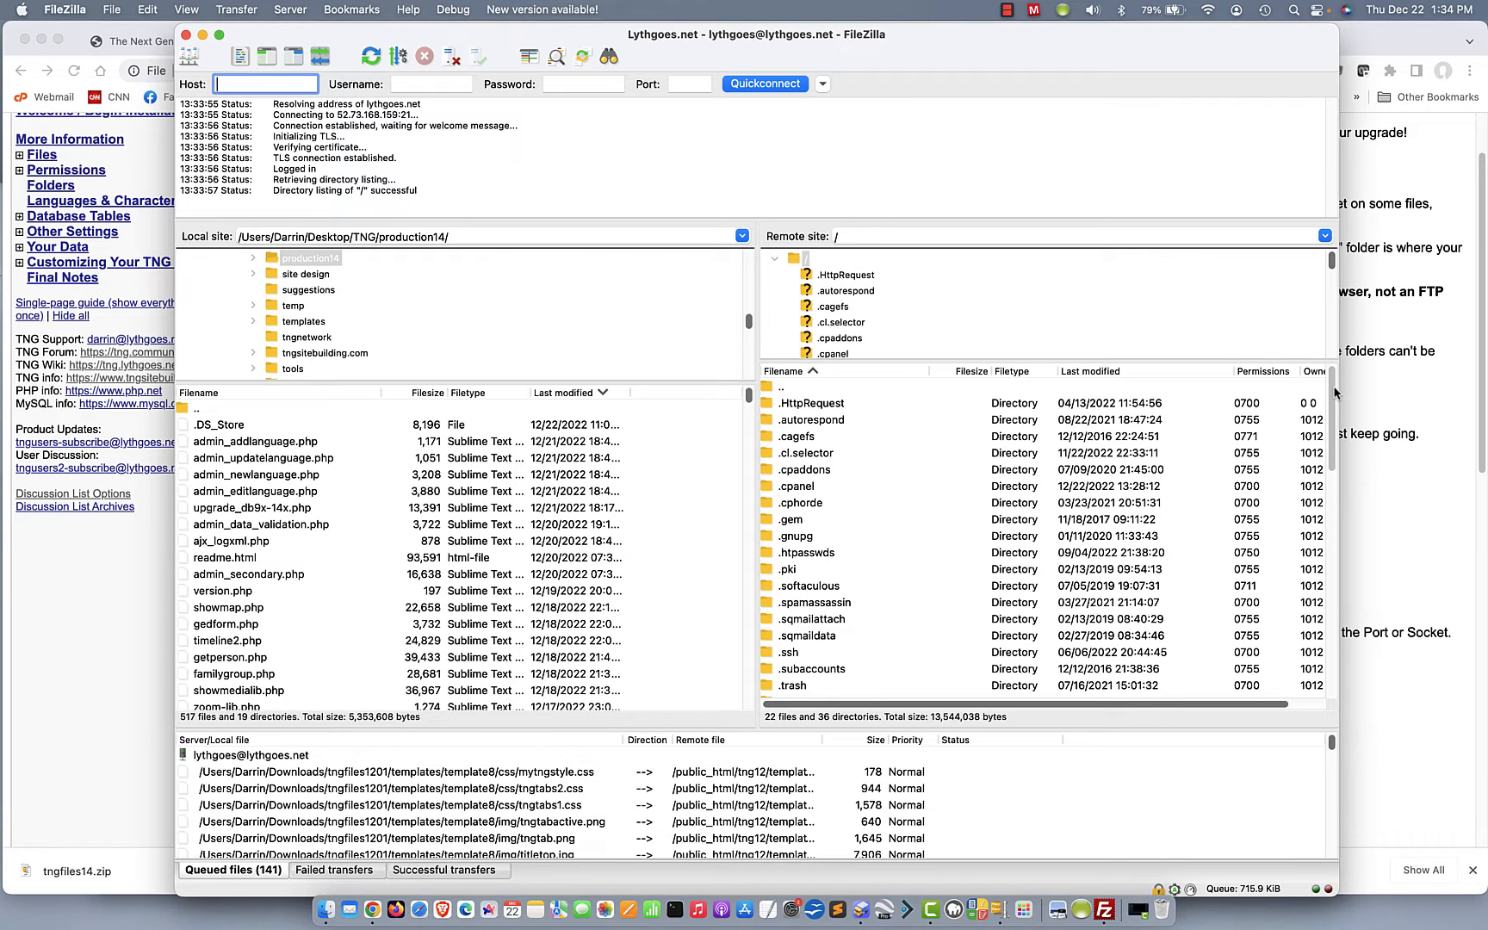
Navigate the remote pane into /public_html/tutorial.
left_click_drag(1334, 393, 1333, 501)
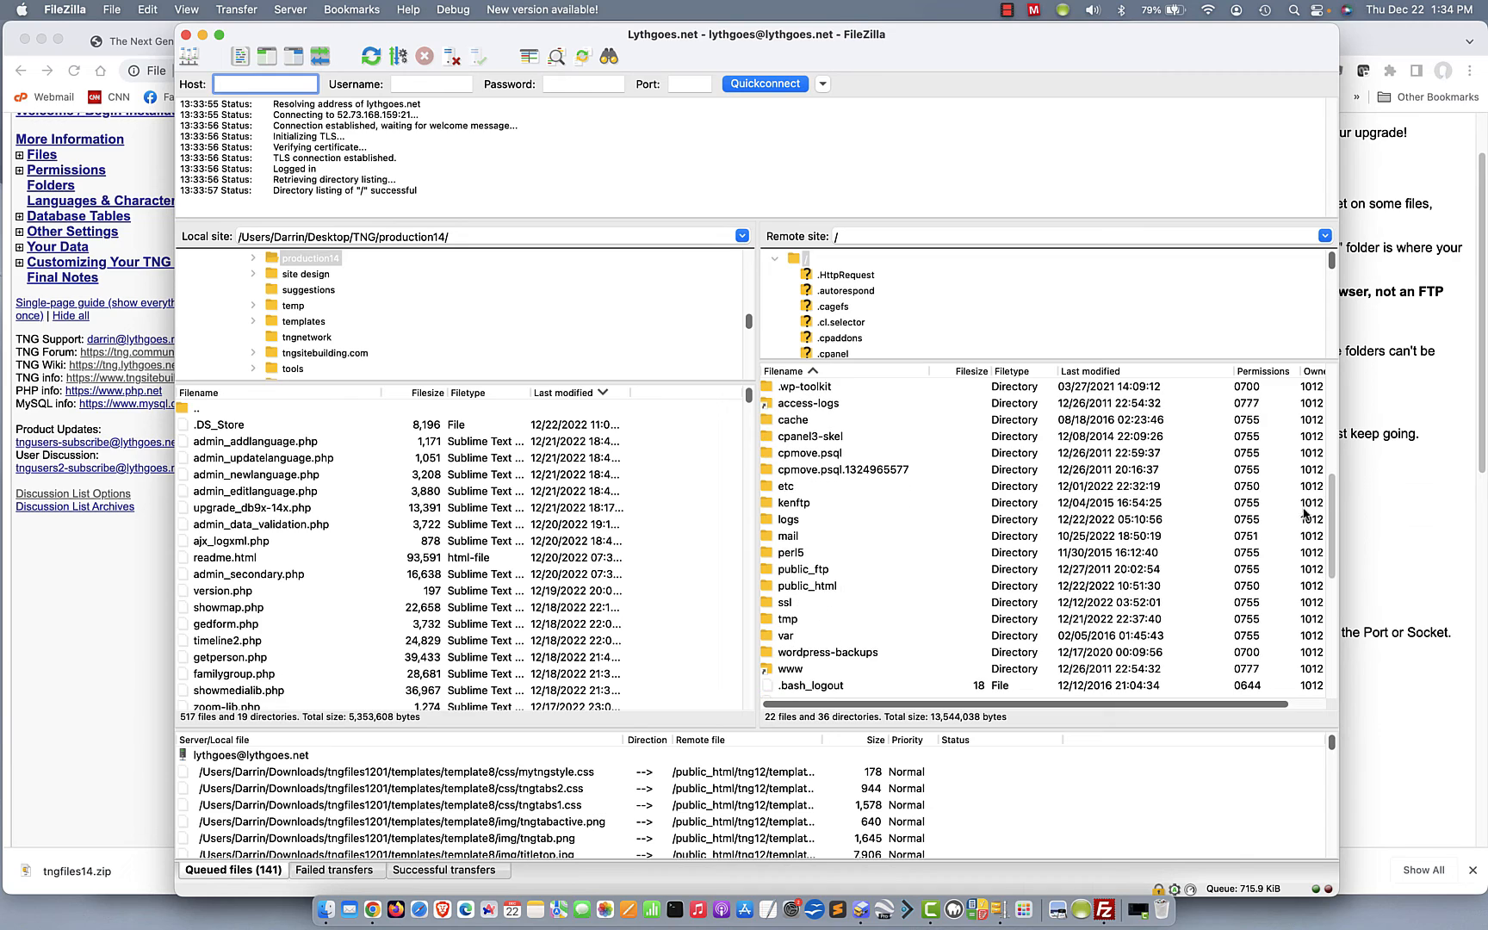
left_click(807, 591)
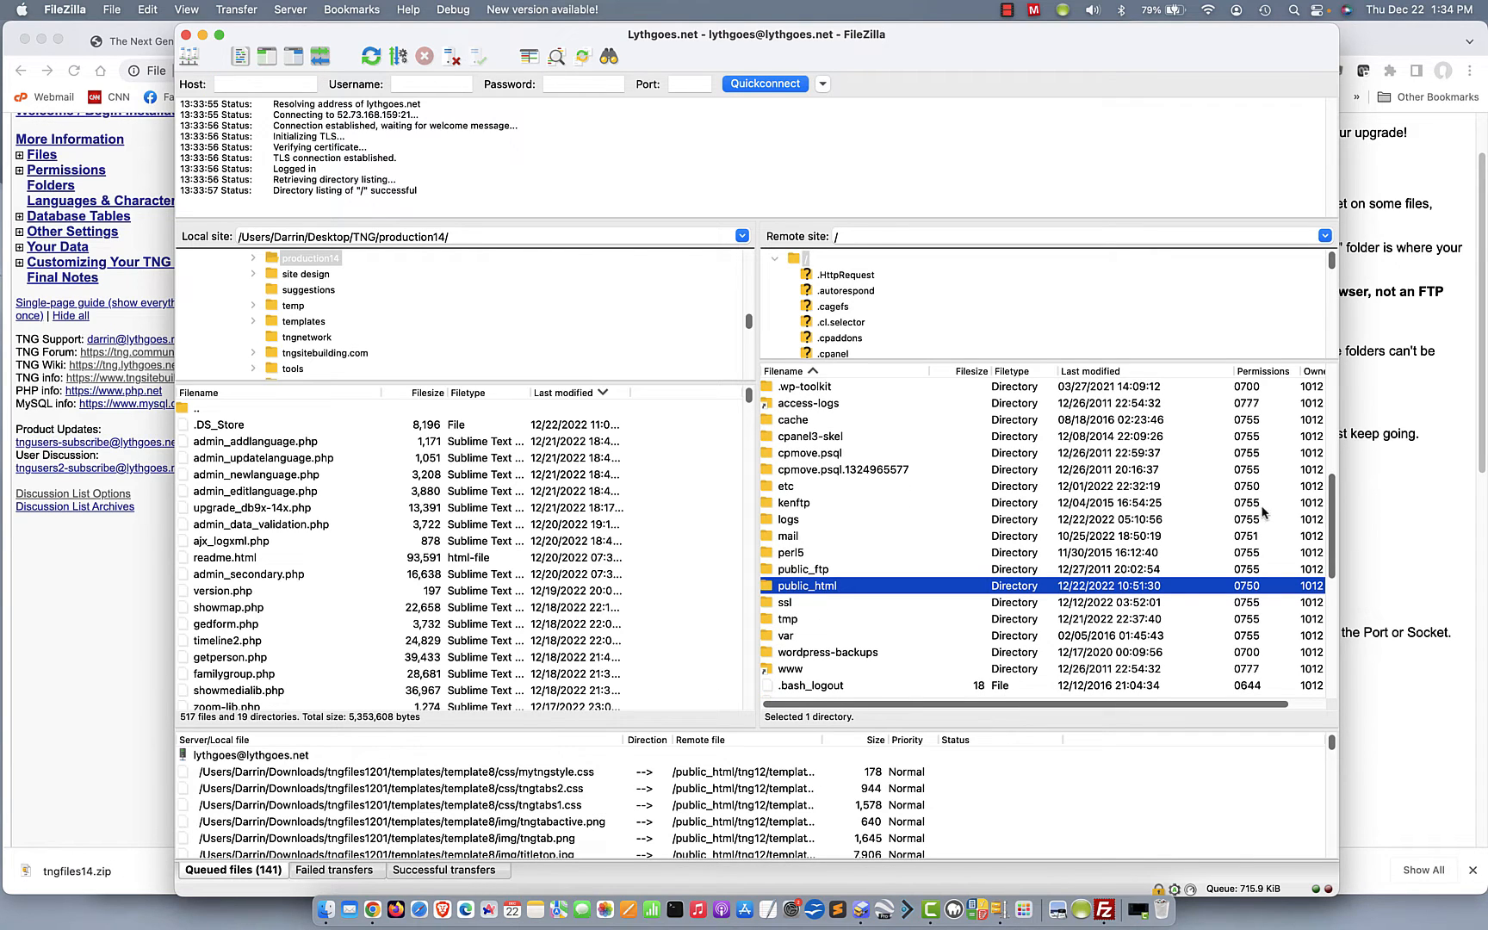
scroll(1254, 543, "down", 3)
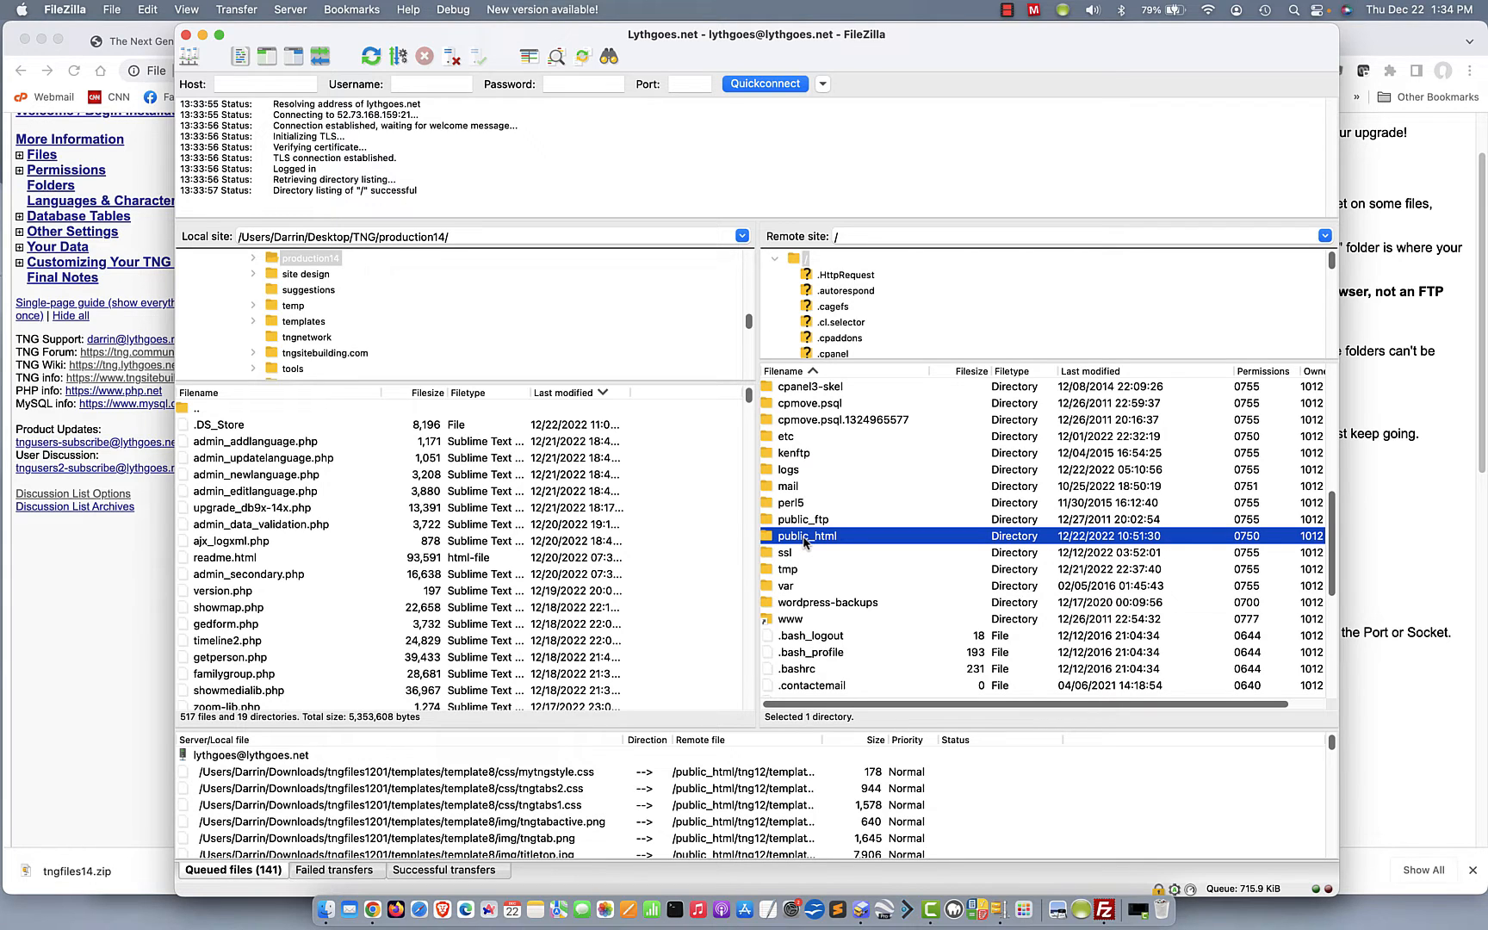
double_click(804, 537)
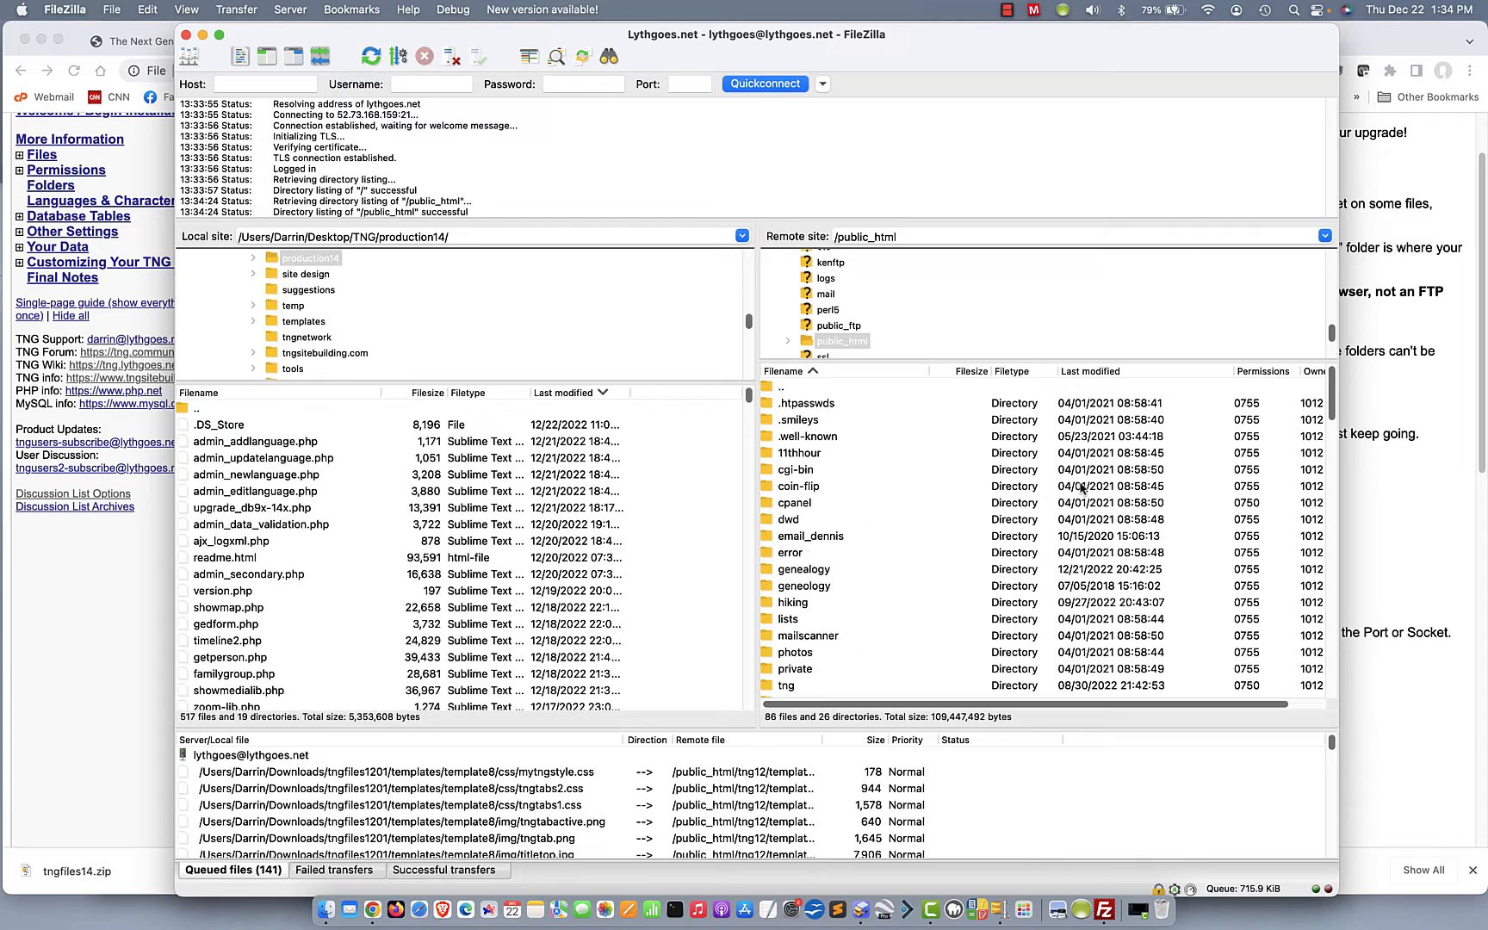
scroll(1334, 396, "down", 1)
left_click_drag(1333, 396, 1336, 448)
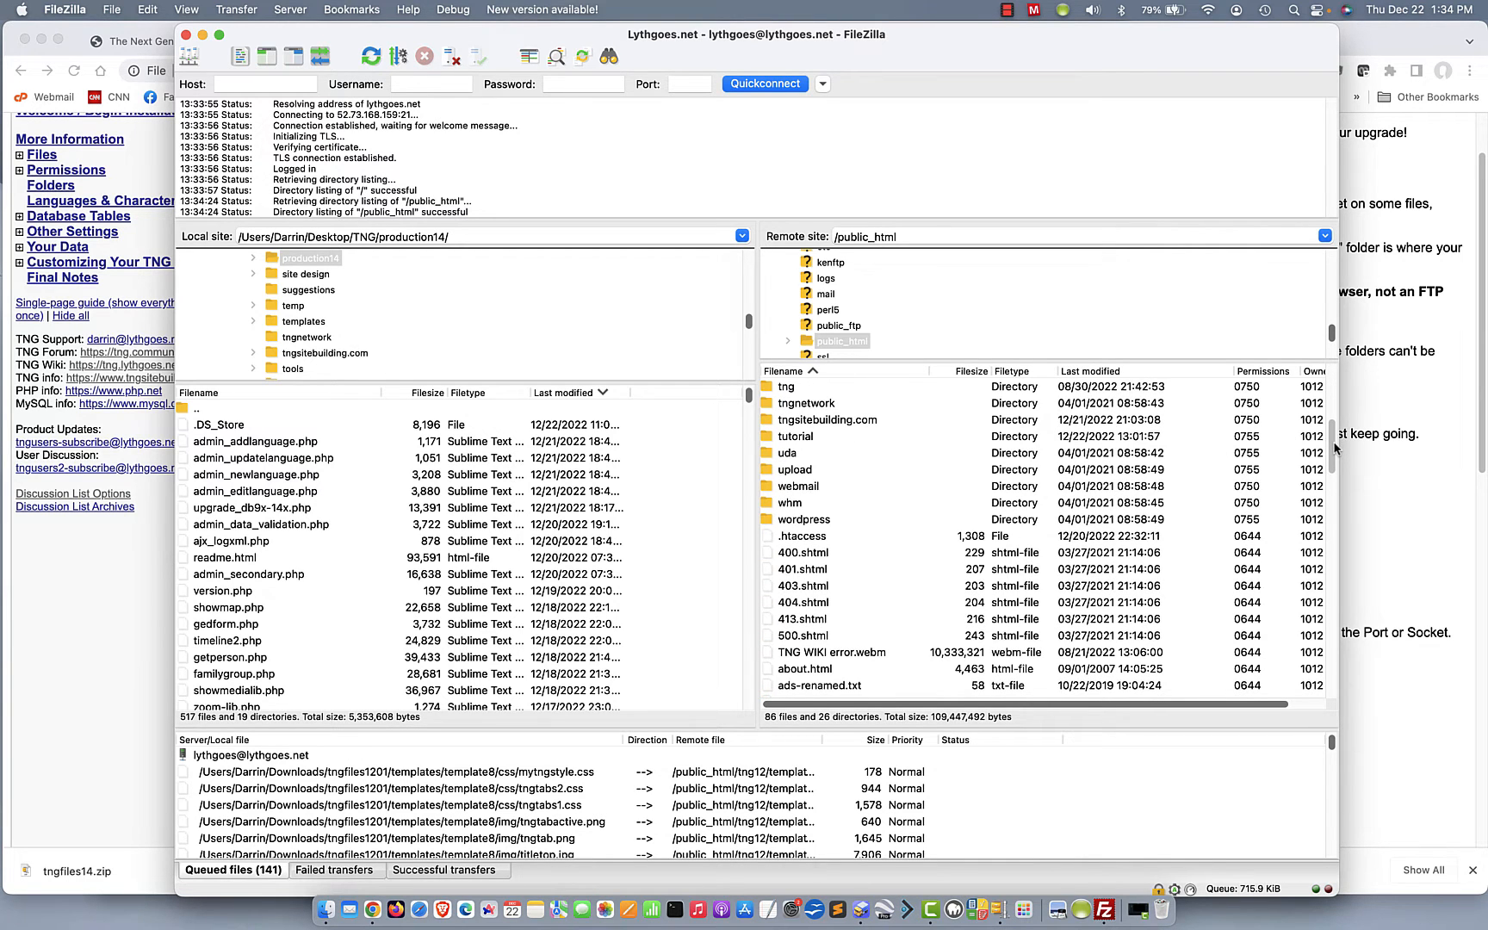
left_click(804, 439)
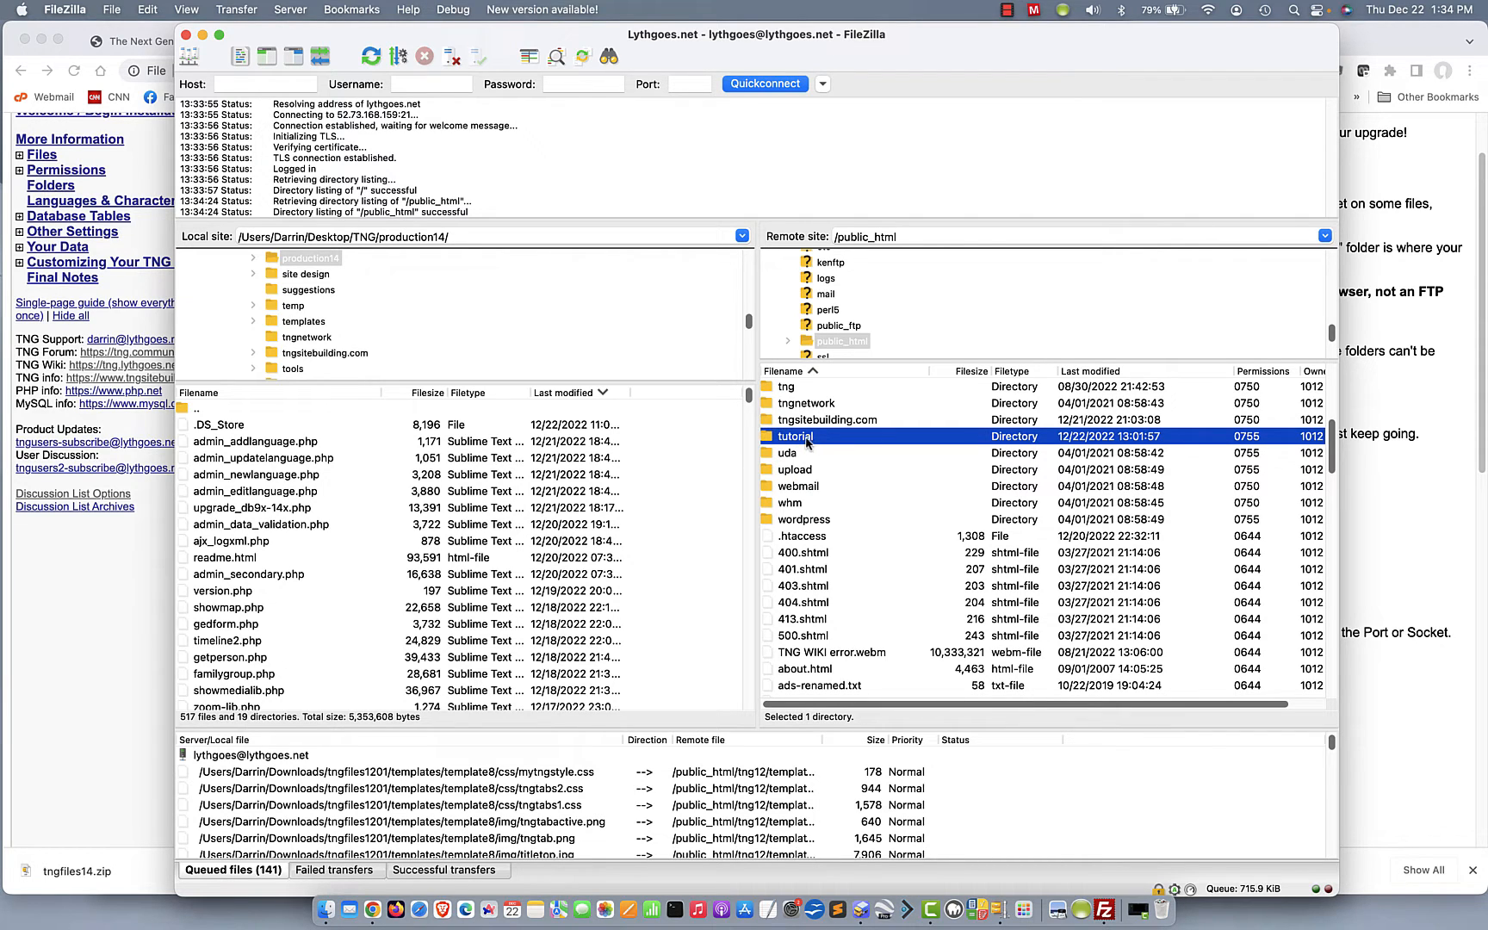
double_click(805, 440)
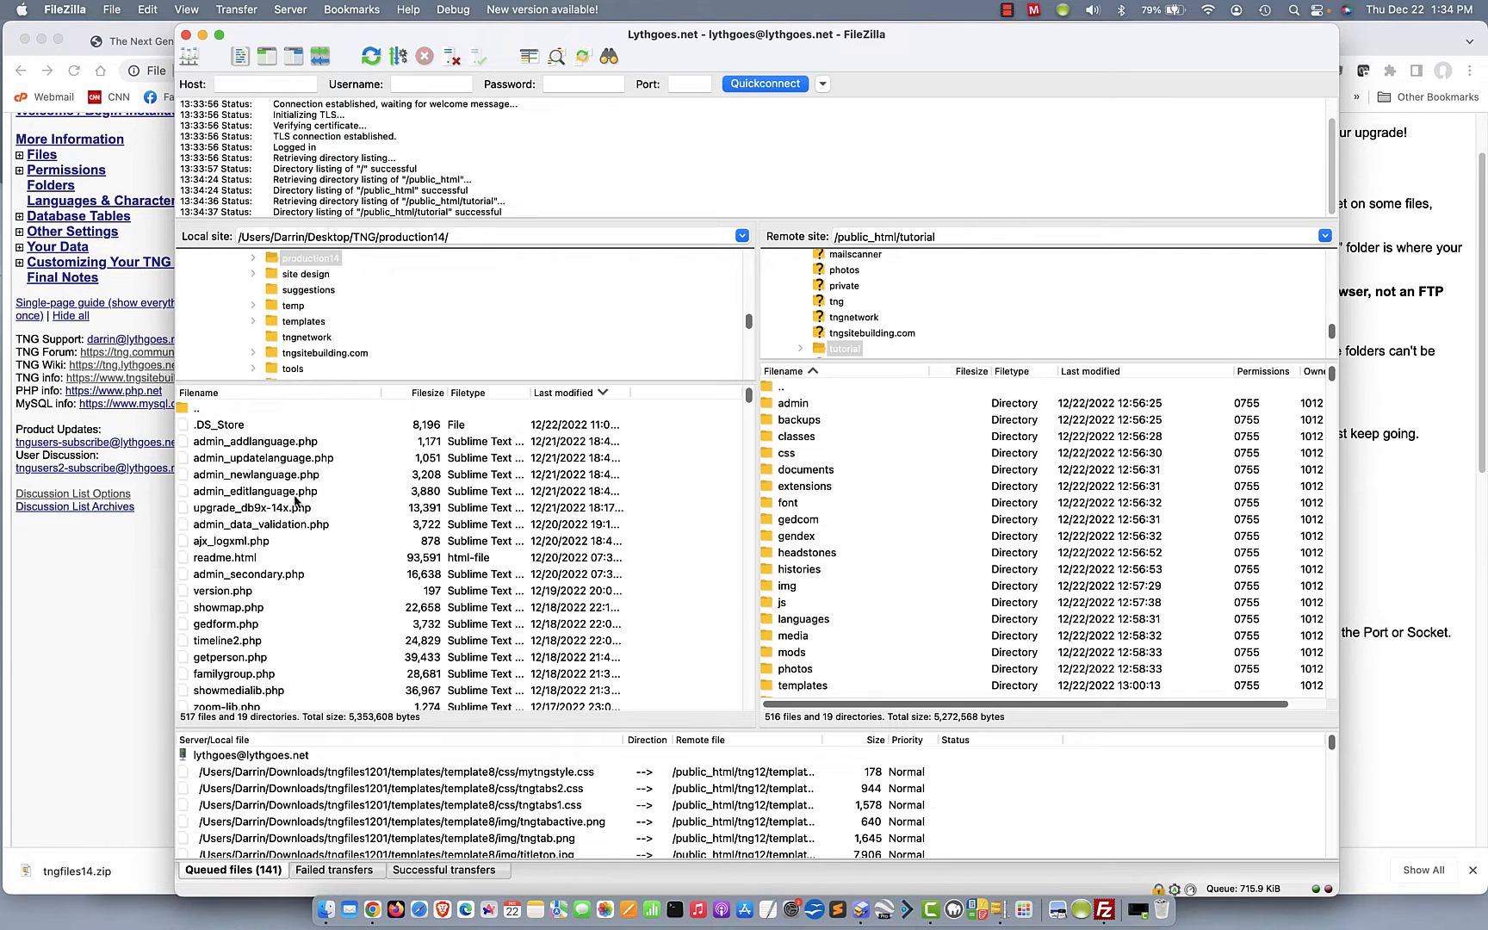
Expand the local production14 folder and drag admin_updatelanguage.php toward the remote tutorial folder.
double_click(311, 260)
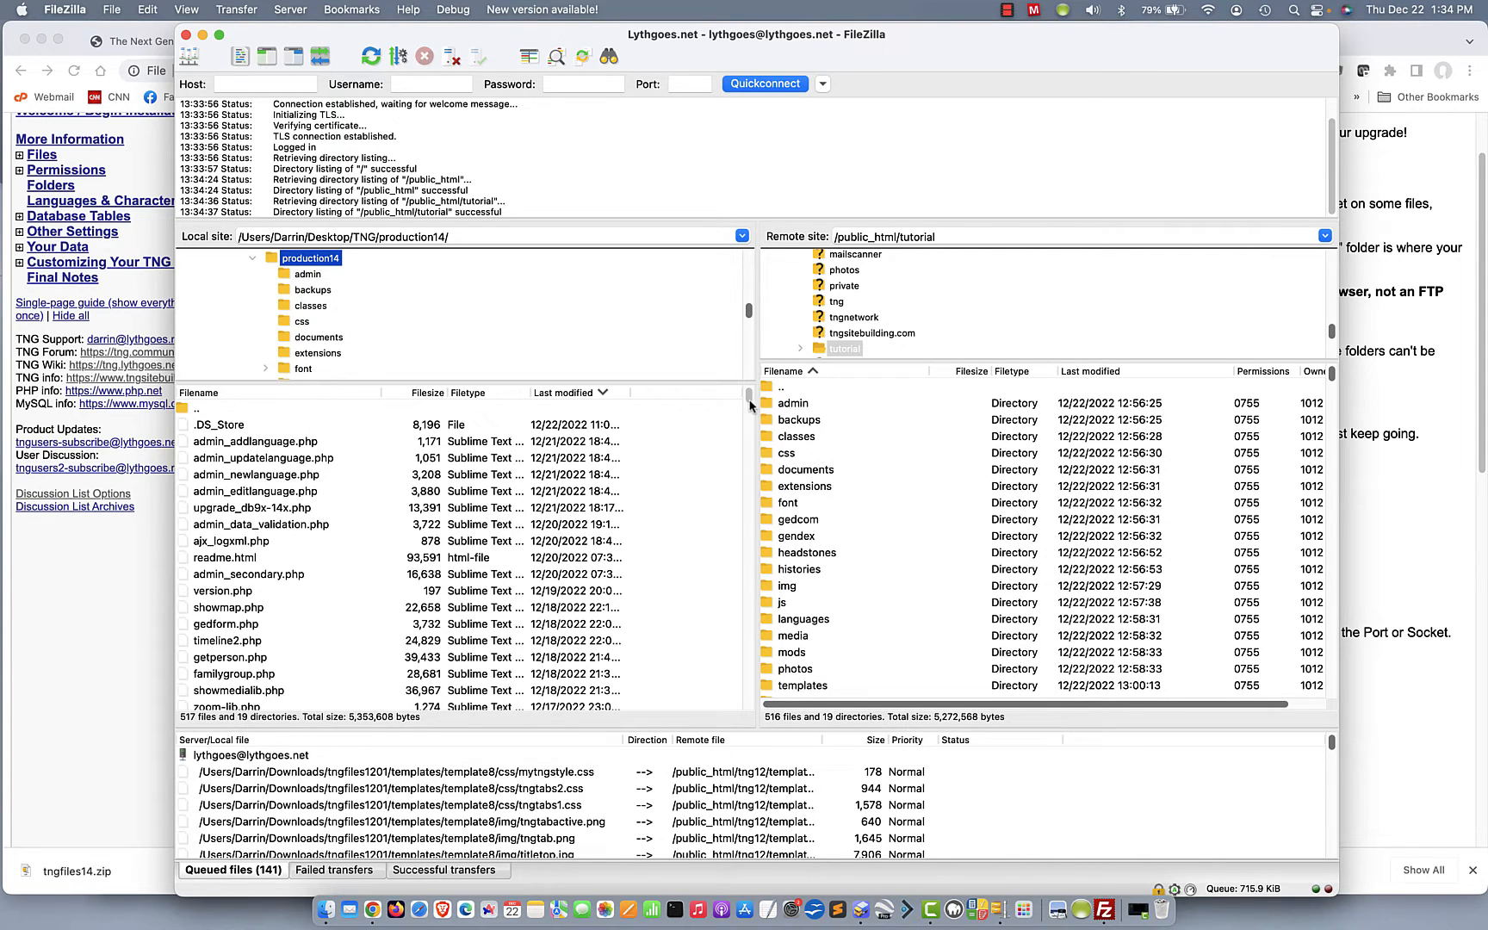
left_click_drag(749, 405, 748, 481)
scroll(749, 480, "up", 15)
left_click(282, 459)
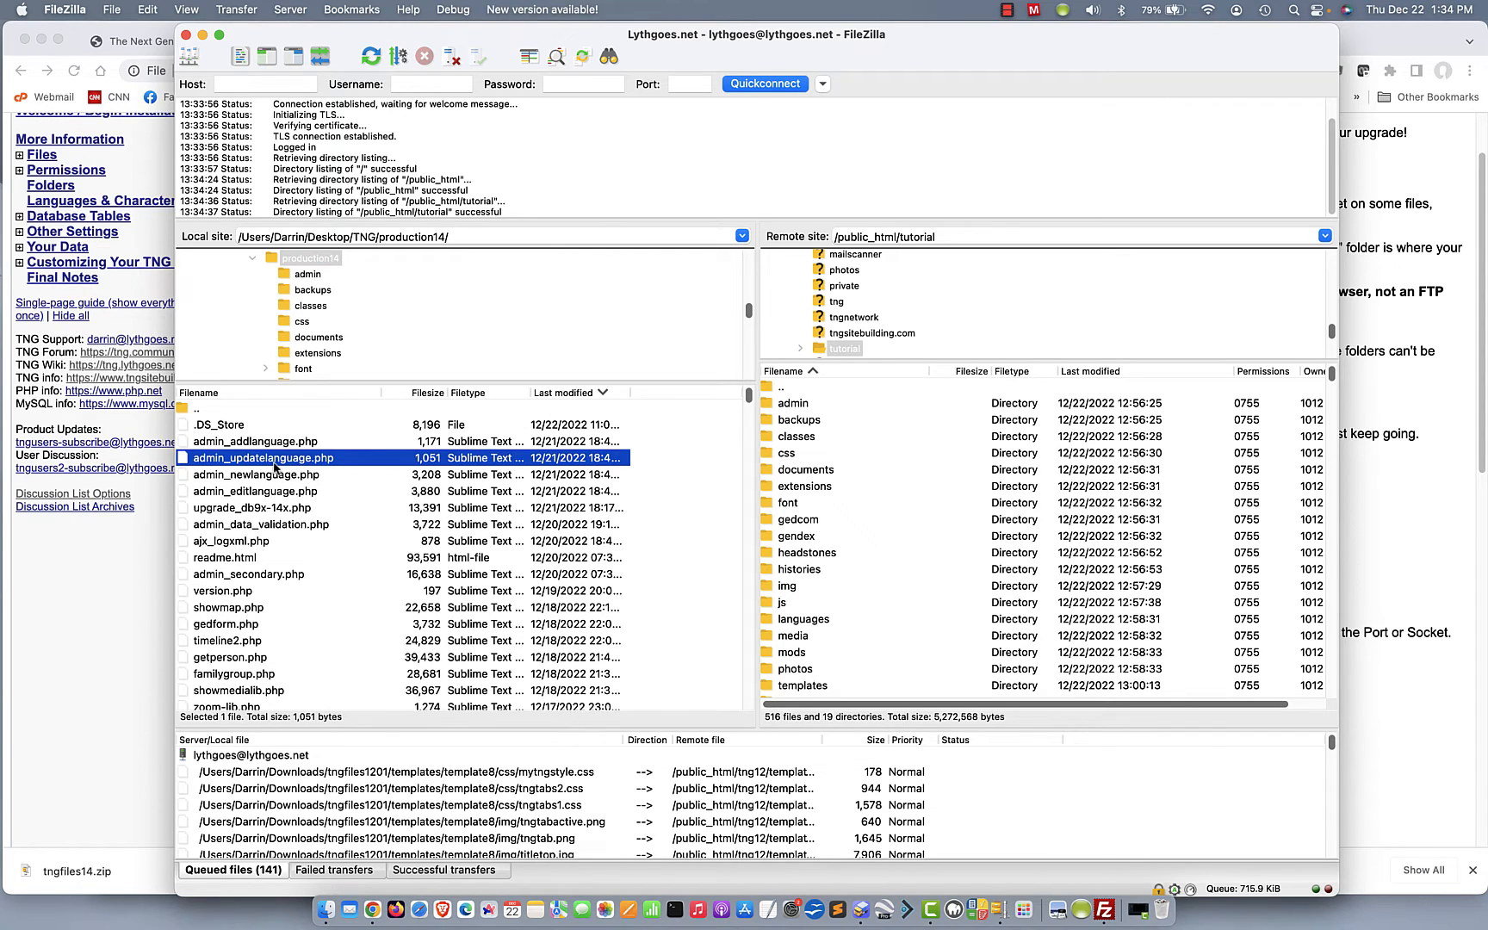
left_click_drag(276, 468, 382, 458)
Select every local production14 file and folder and upload them to remote /public_html/tutorial.
left_click(284, 508, "shift")
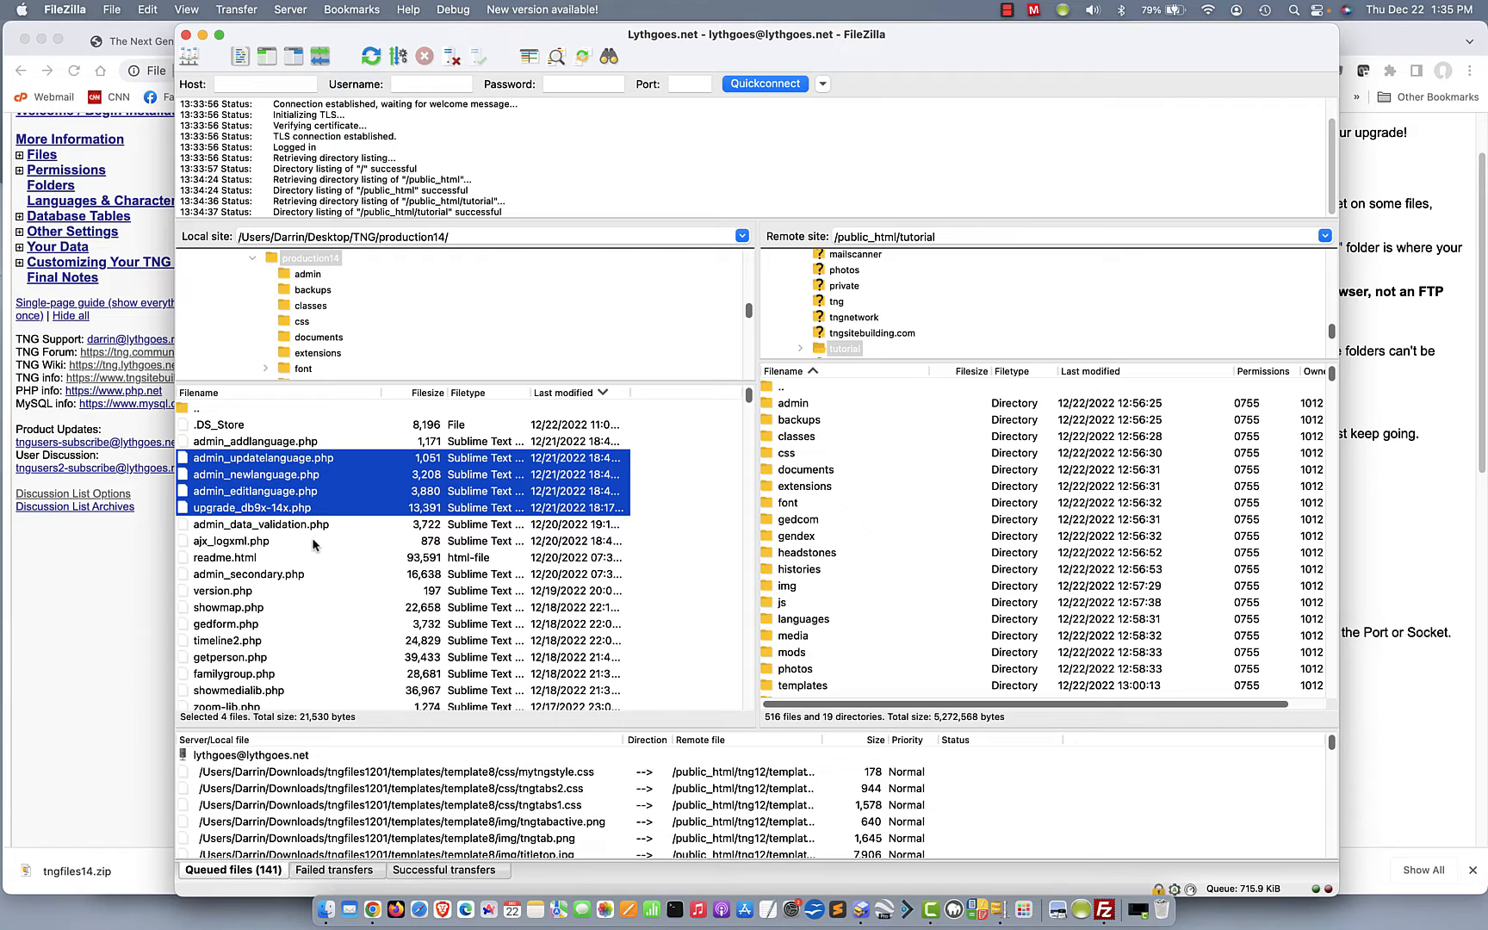
left_click(294, 558, "super")
left_click(285, 592, "super")
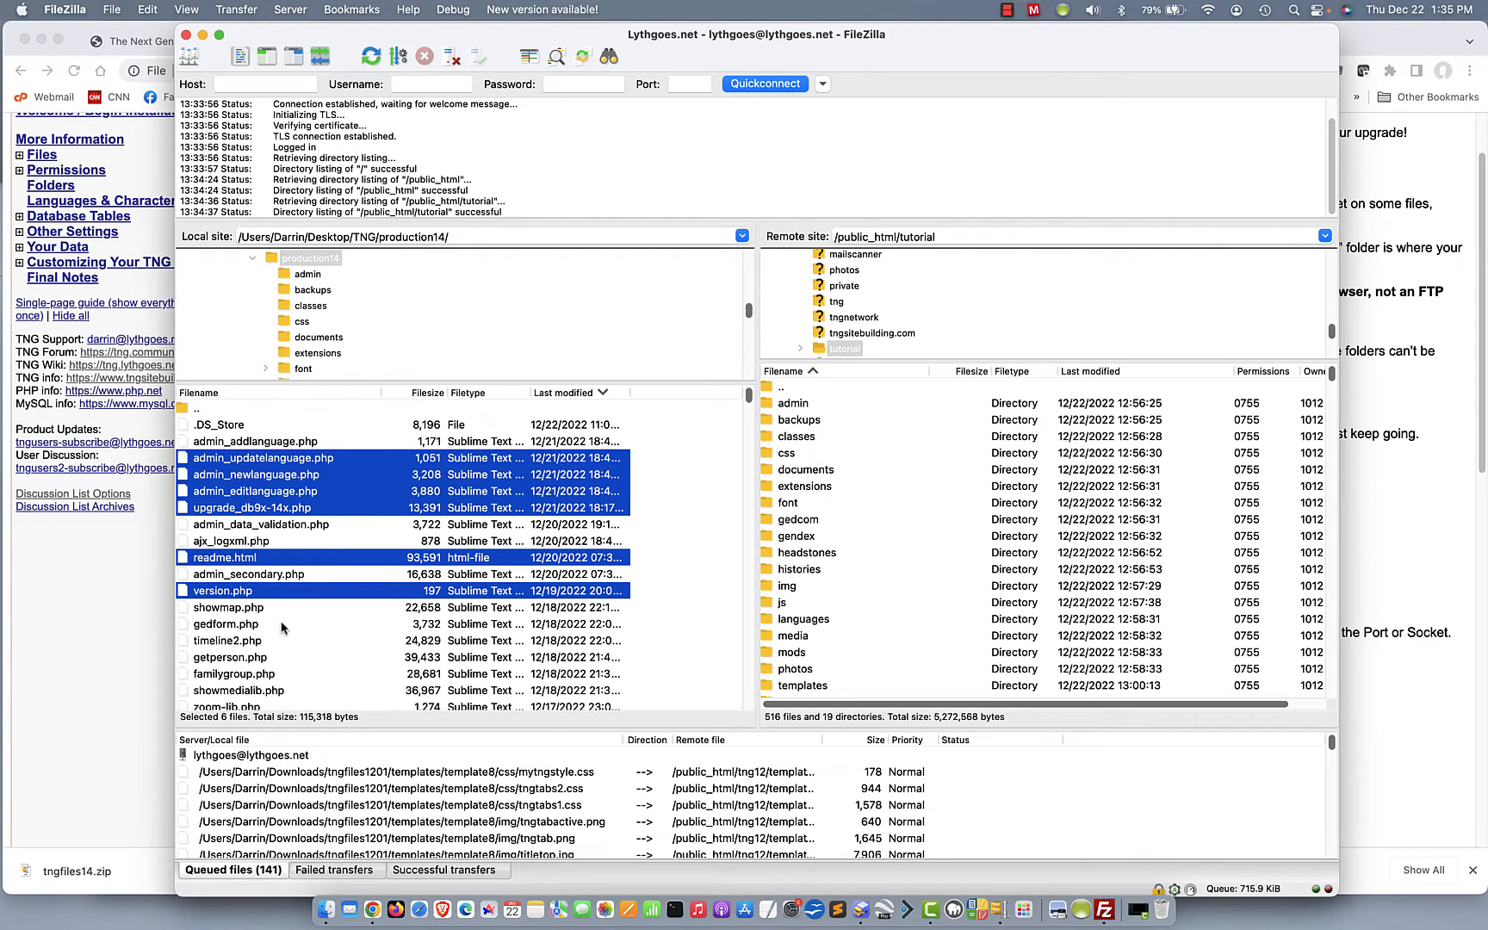
left_click(282, 623, "super")
left_click(286, 652, "super")
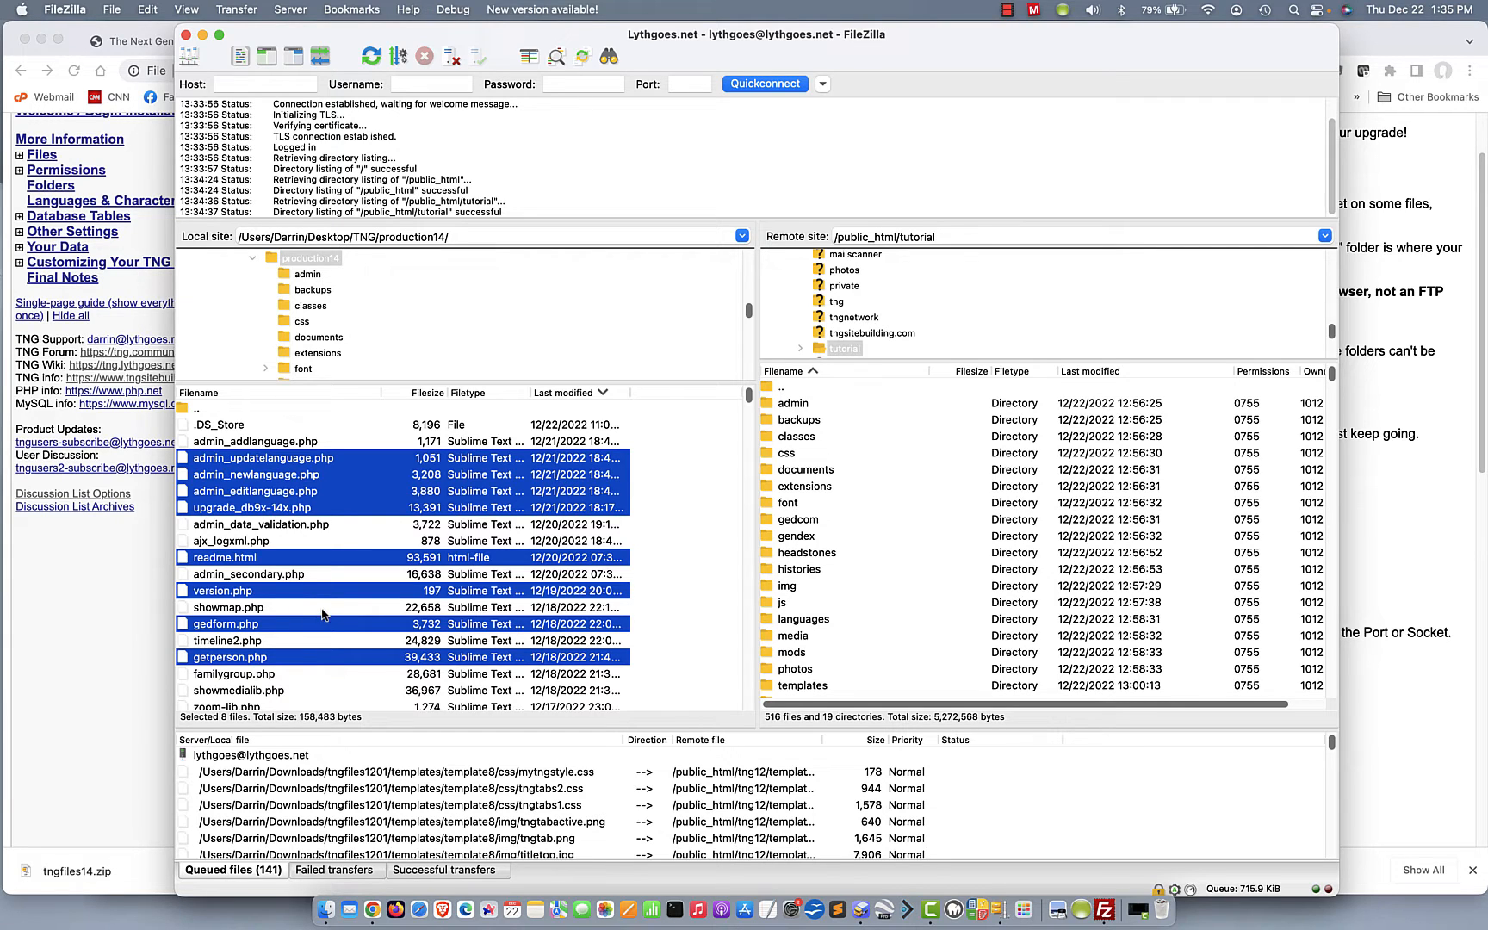
key("super+a")
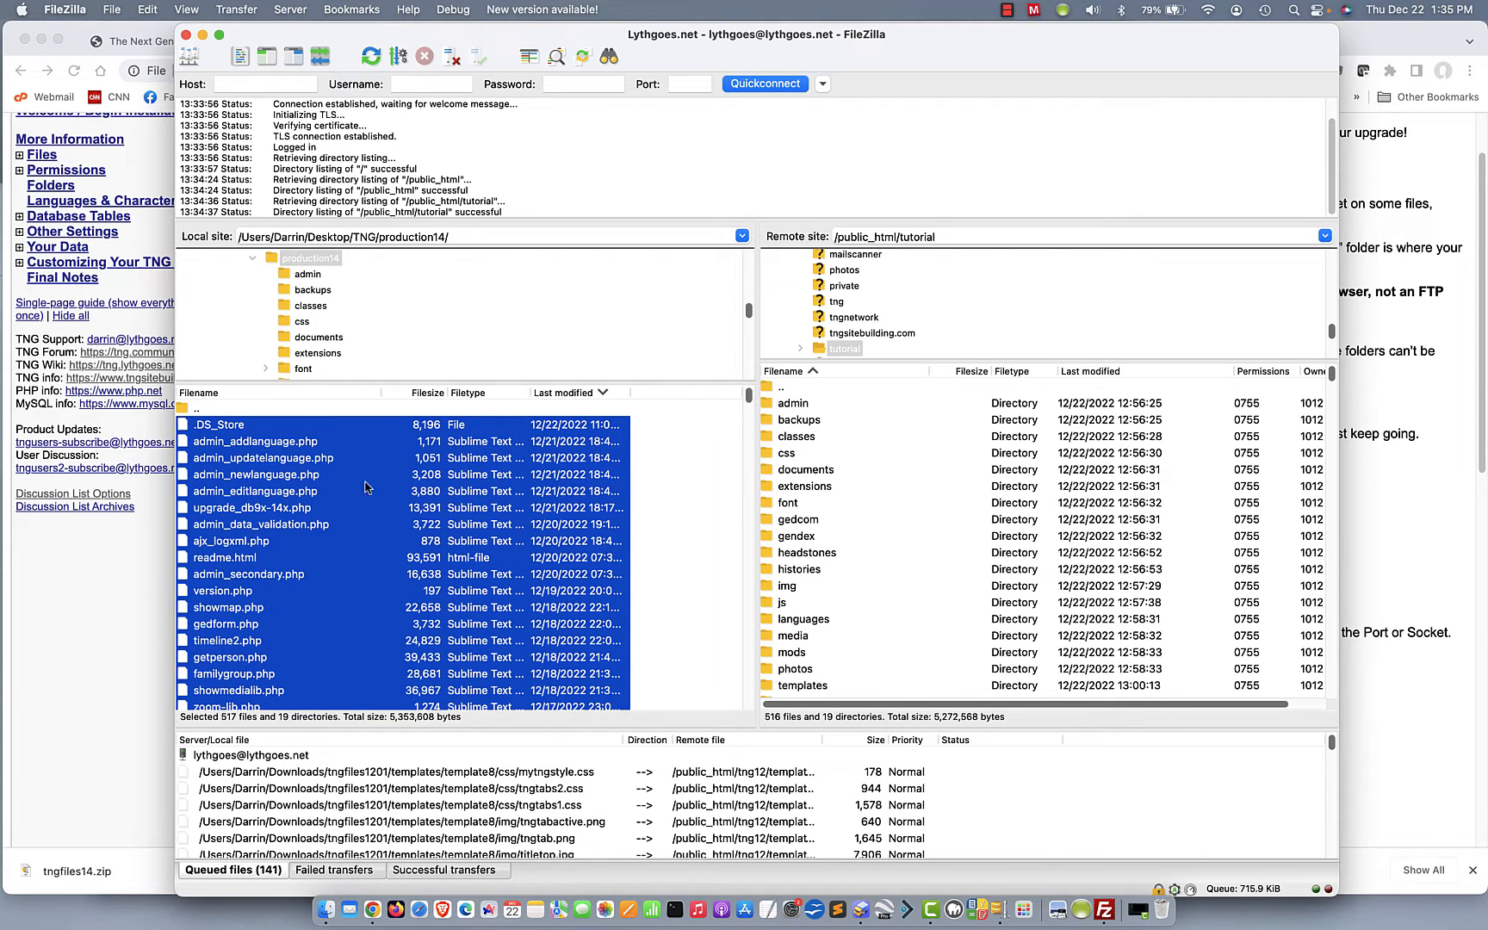
left_click_drag(300, 503, 348, 496)
Bring the readme.html installation guide forward in Chrome and scroll back up to its Begin Here steps.
left_click(77, 625)
scroll(505, 422, "up", 2)
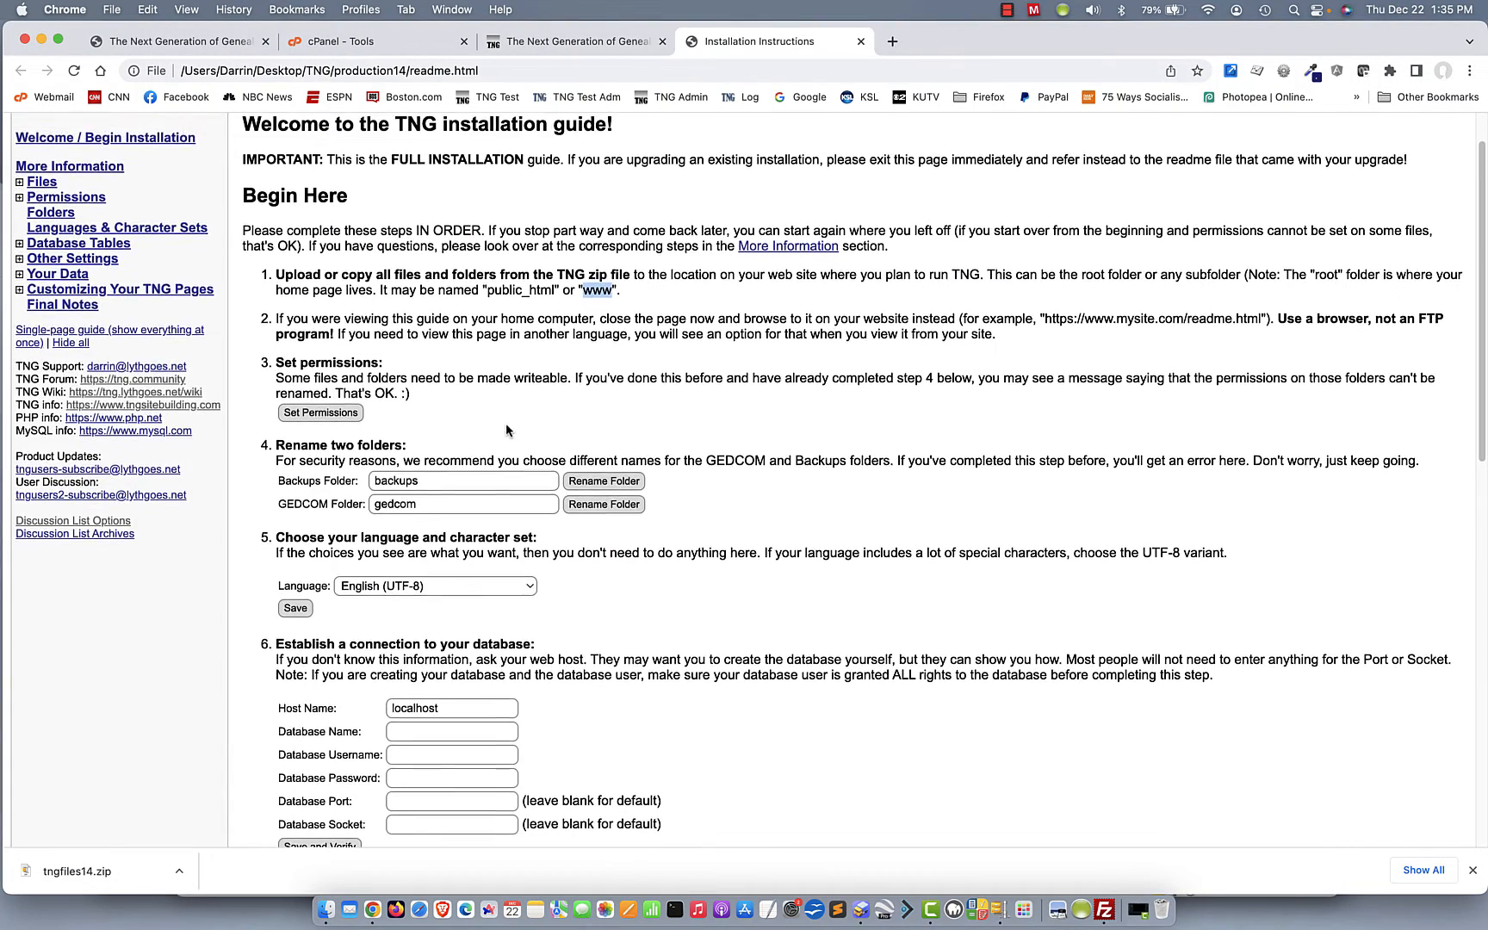
scroll(505, 430, "up", 1)
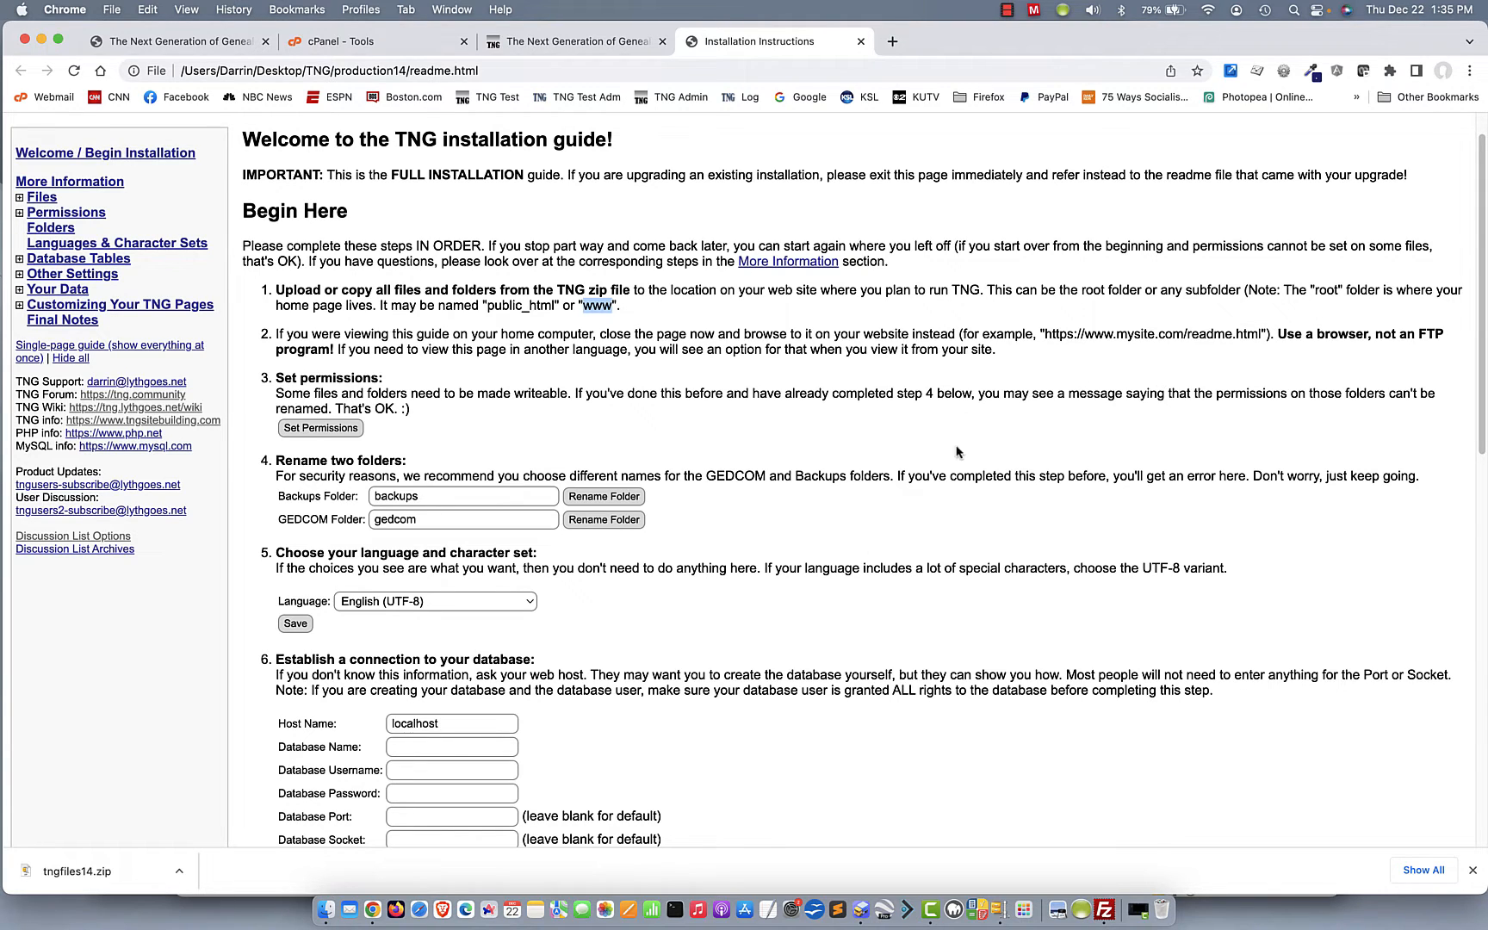
left_click(1105, 911)
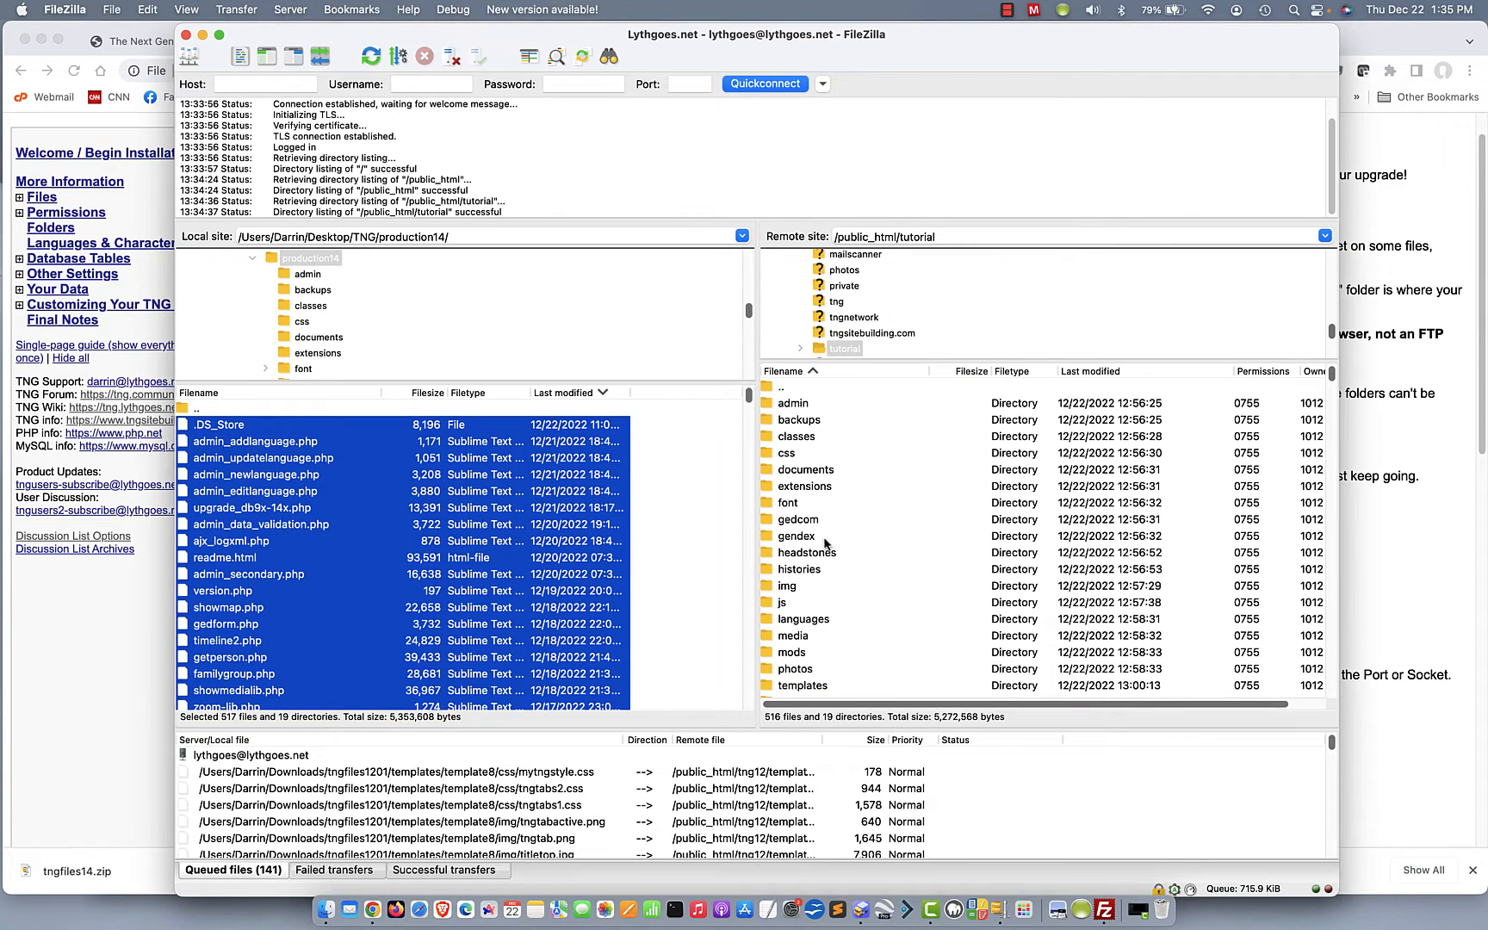
left_click_drag(1322, 376, 1355, 618)
scroll(854, 484, "down", 20)
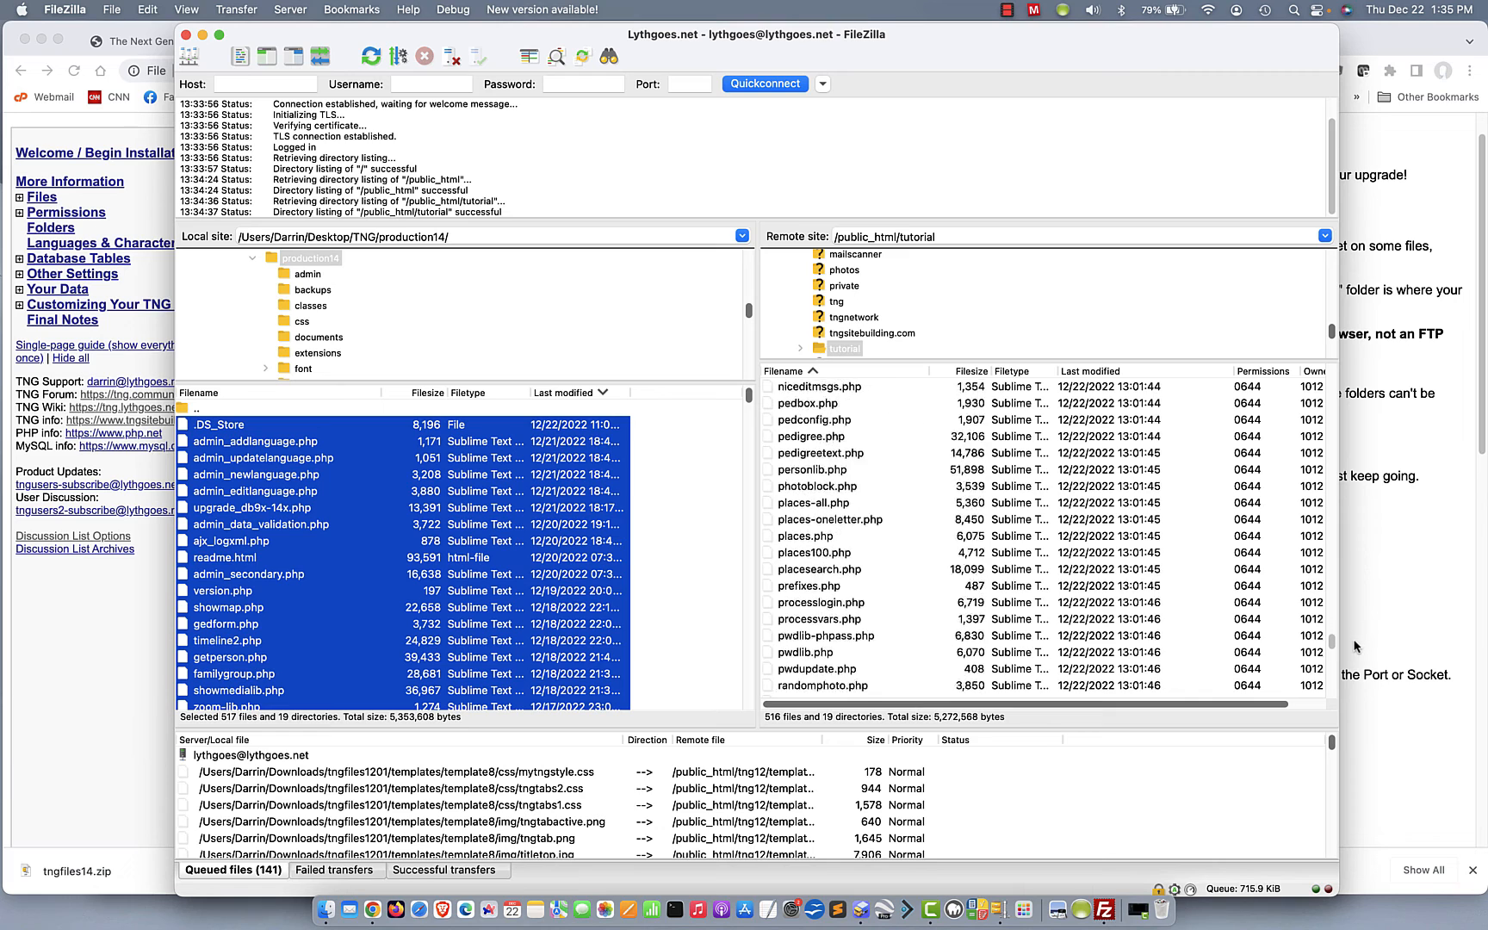
left_click(807, 438)
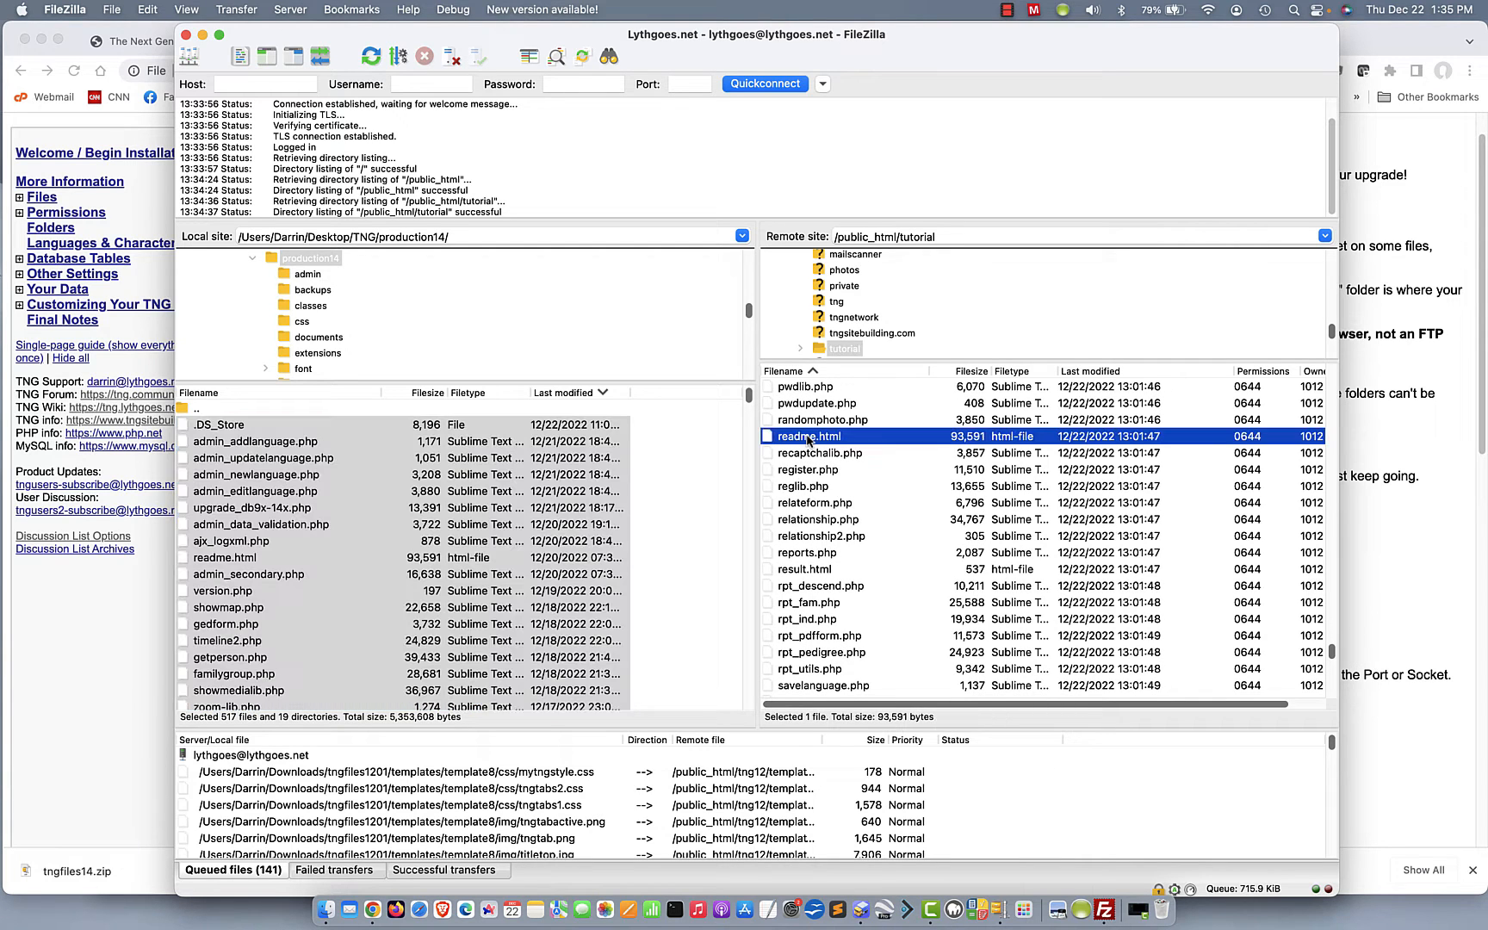
left_click(100, 607)
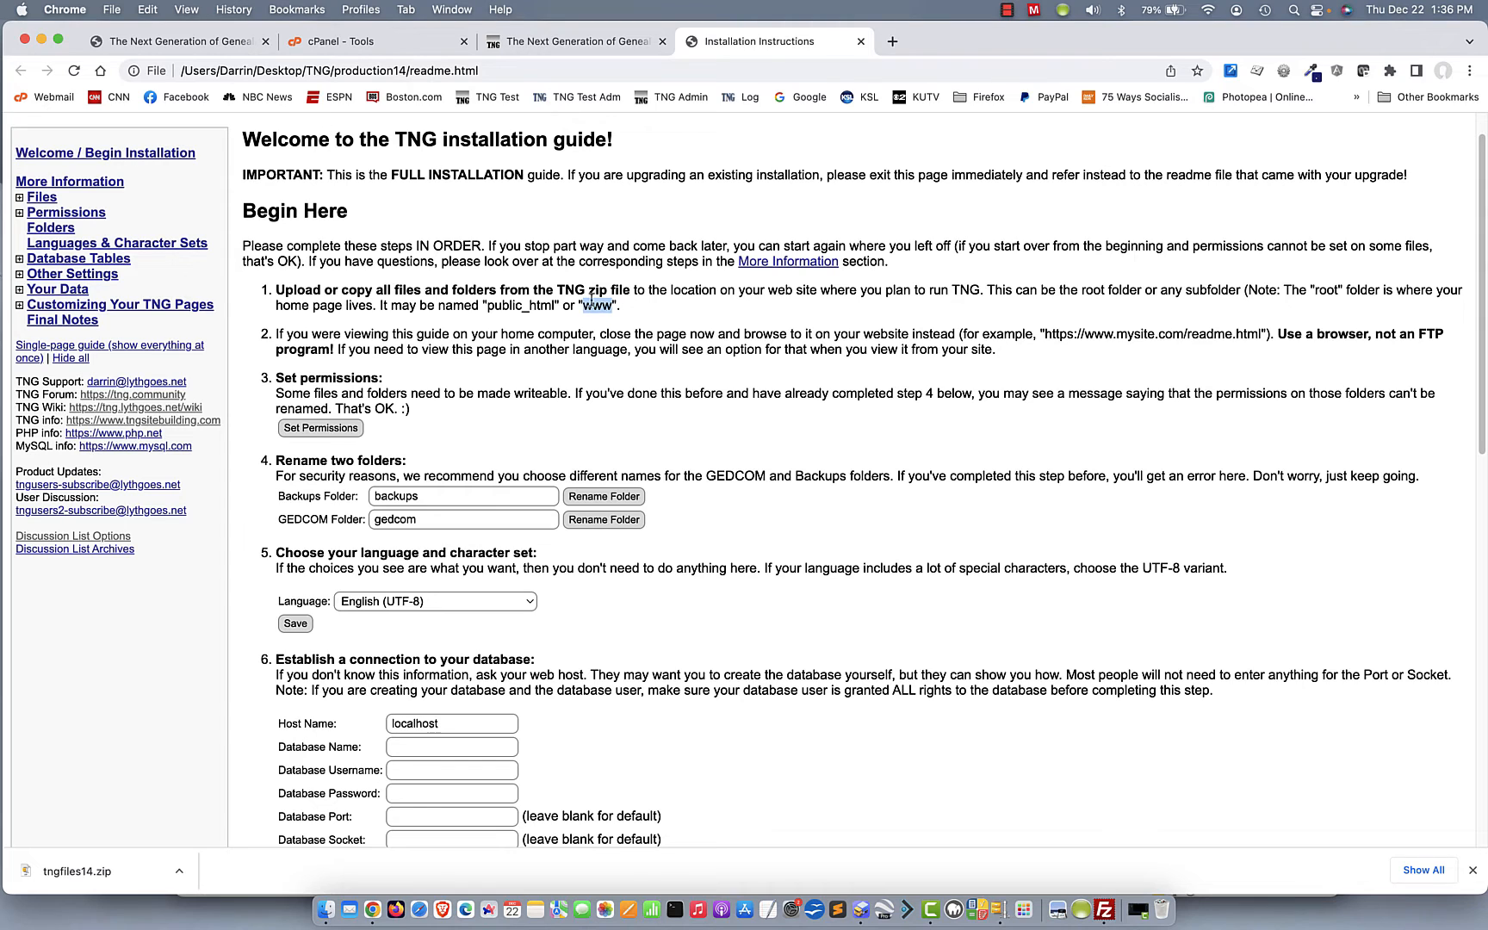
left_click(178, 71)
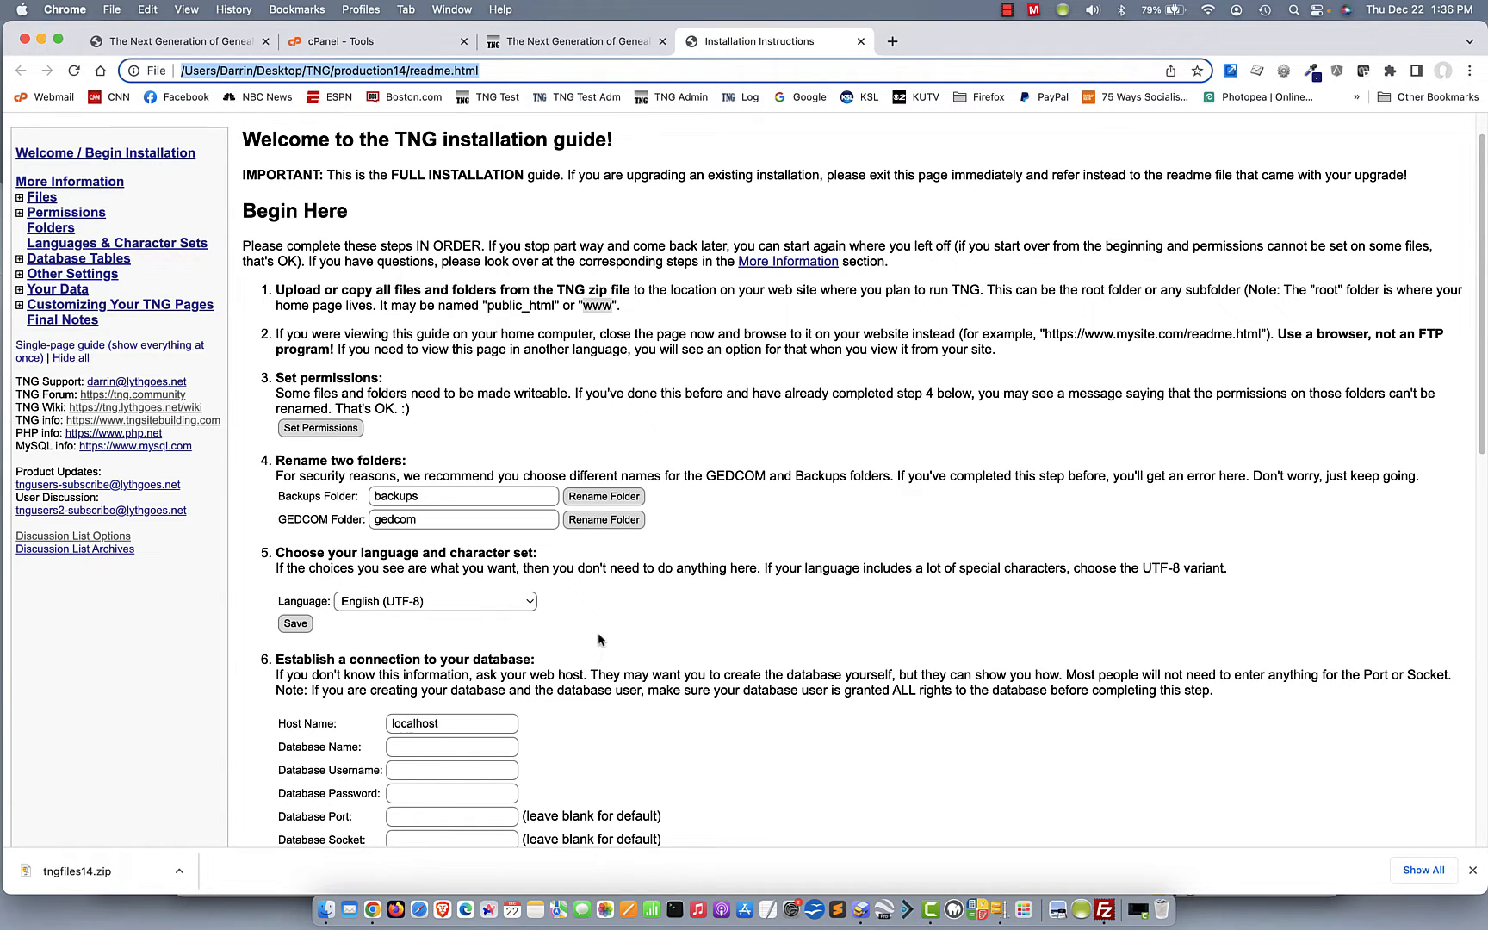
left_click(336, 339)
left_click_drag(341, 338, 714, 353)
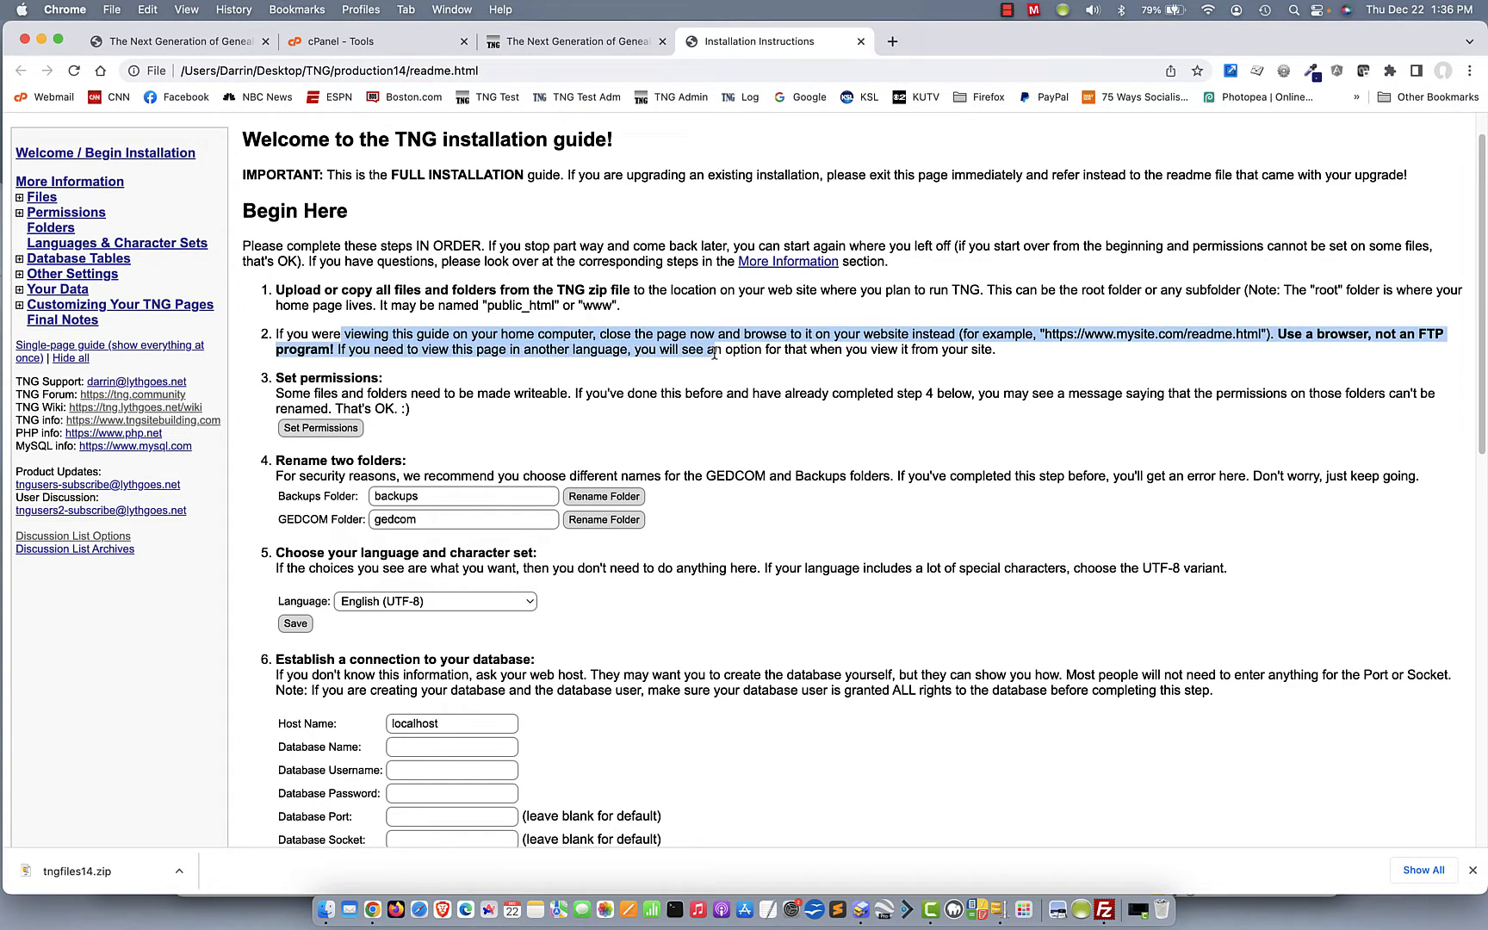
left_click(317, 71)
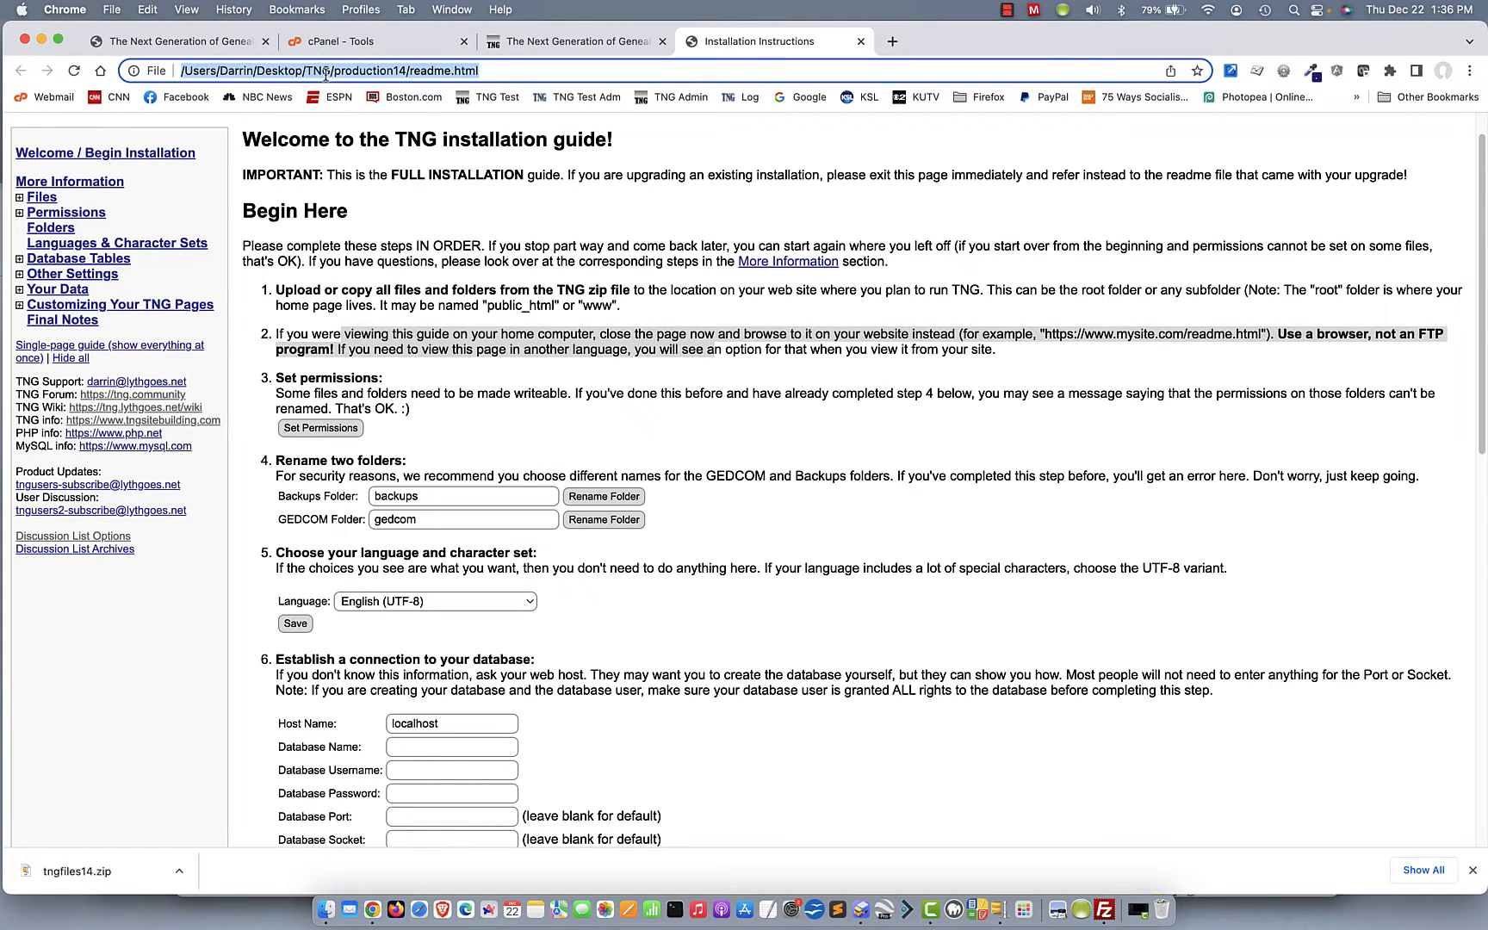
double_click(402, 71)
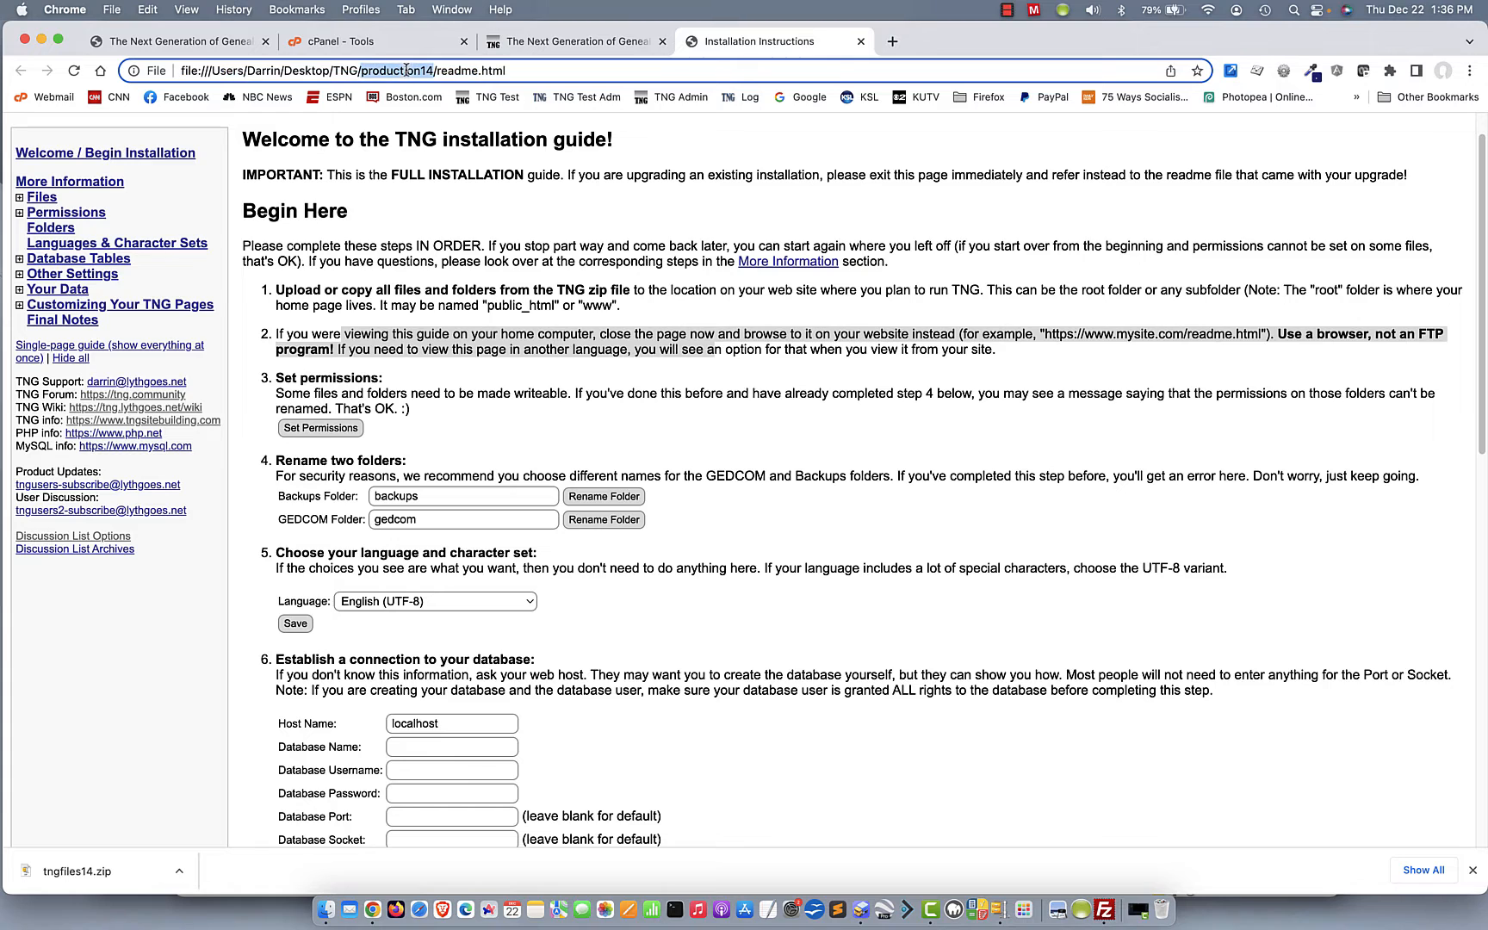
left_click_drag(402, 71, 211, 86)
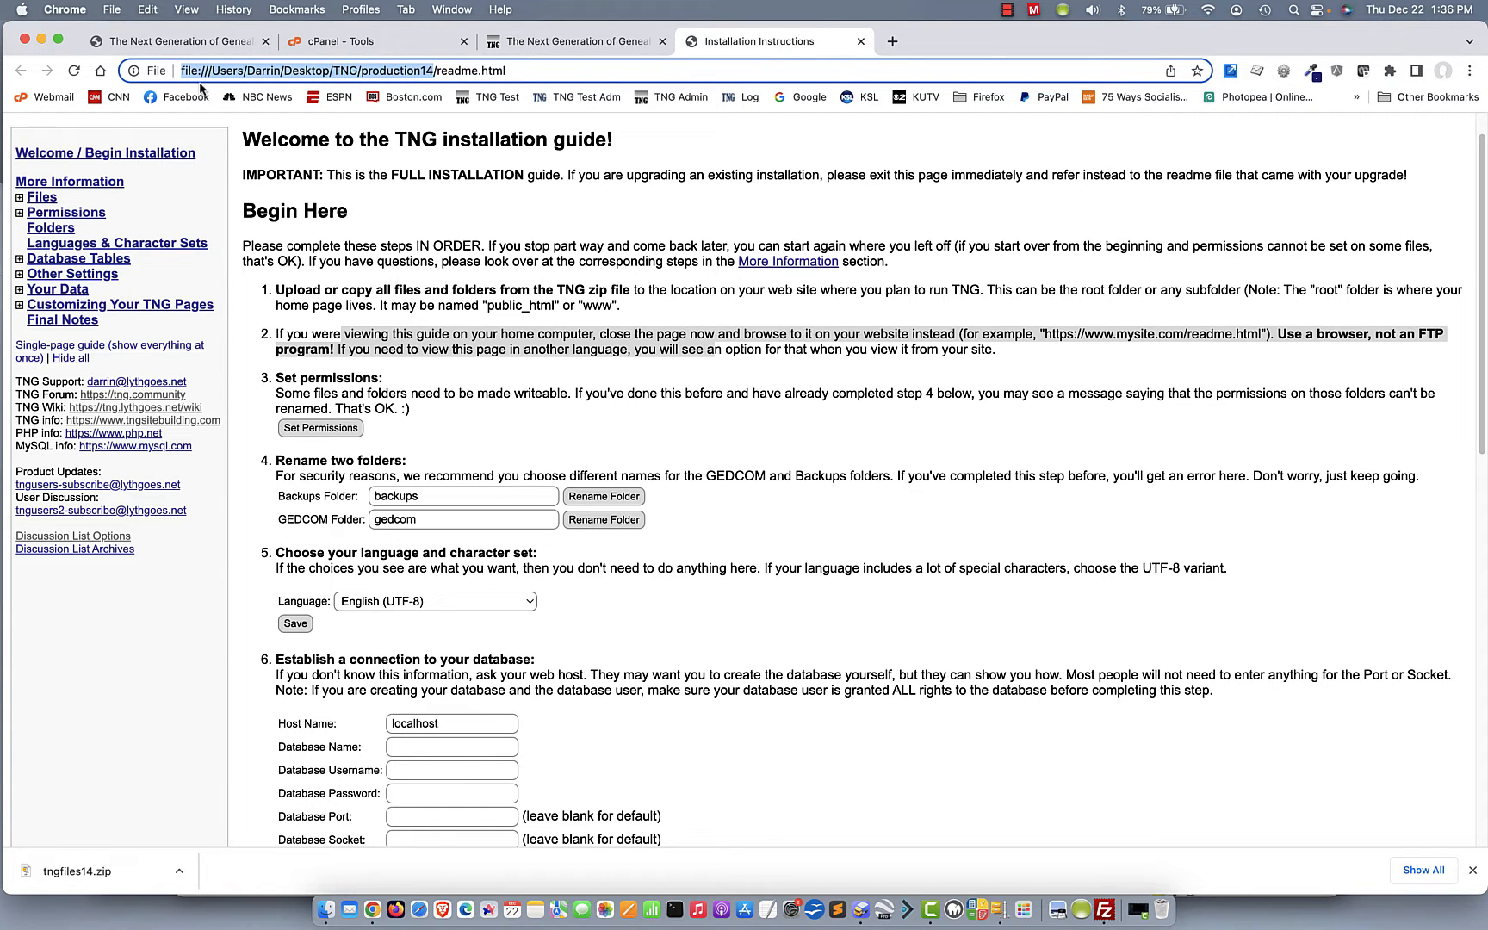
type("http")
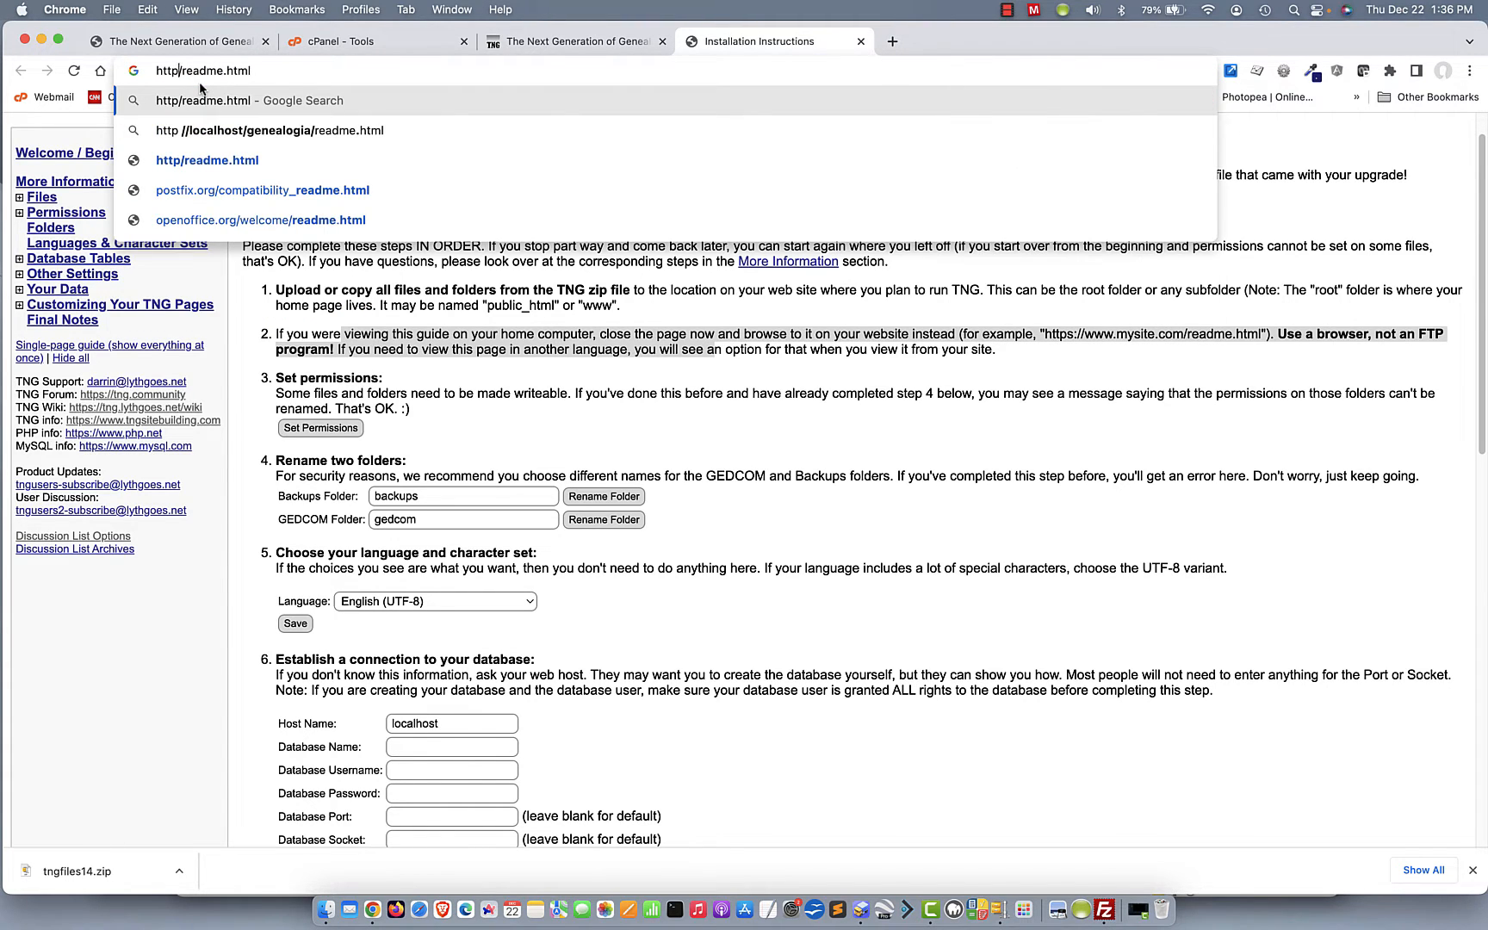
type("s://lythgoes")
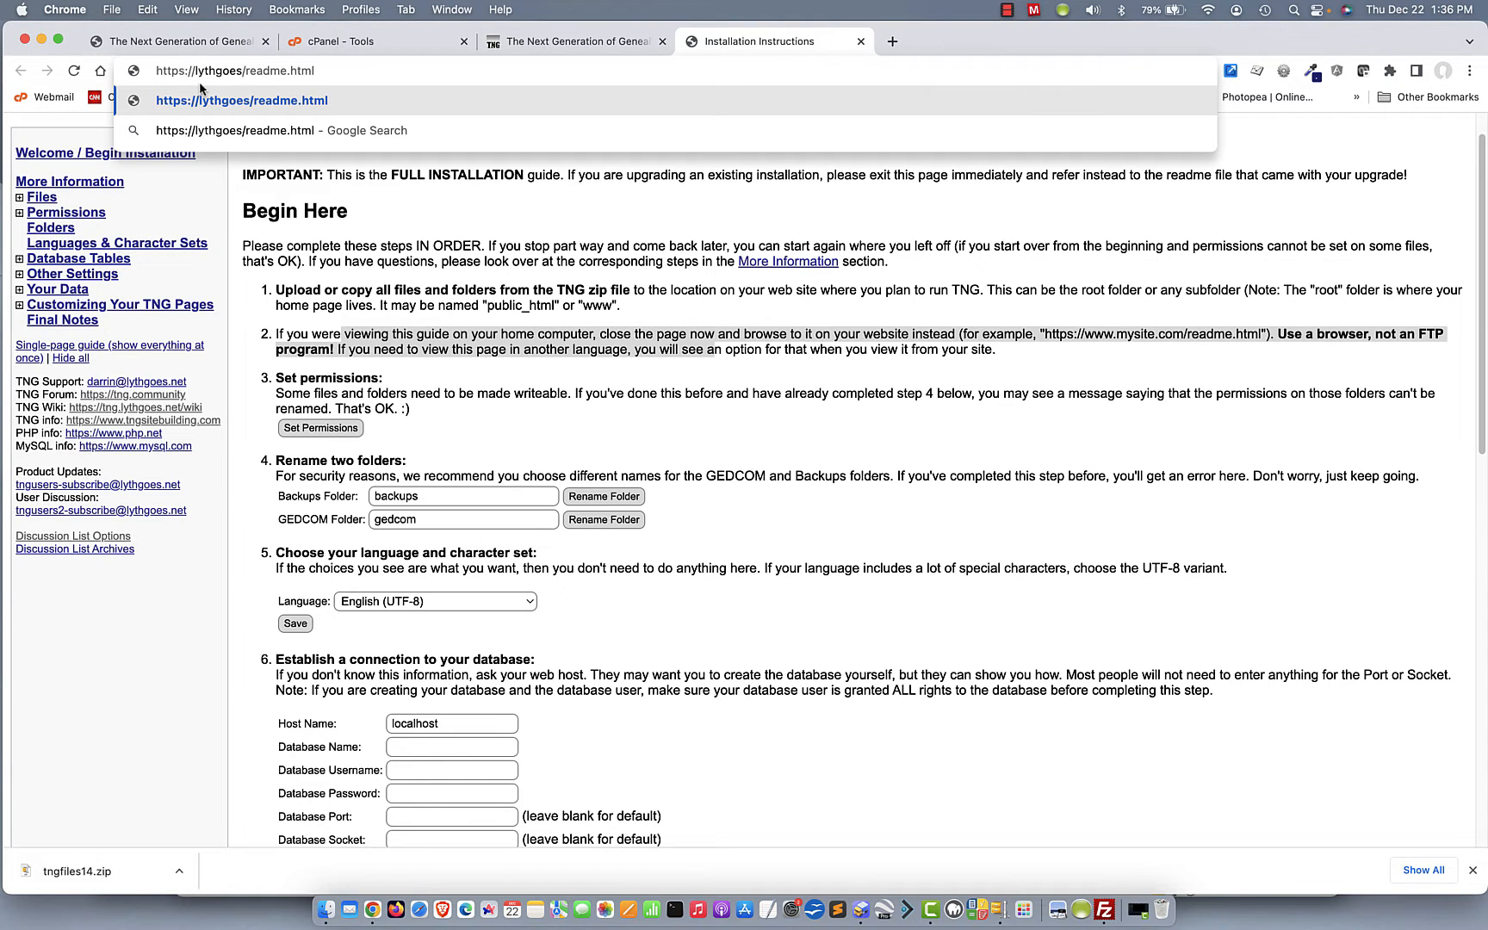
type(".net/")
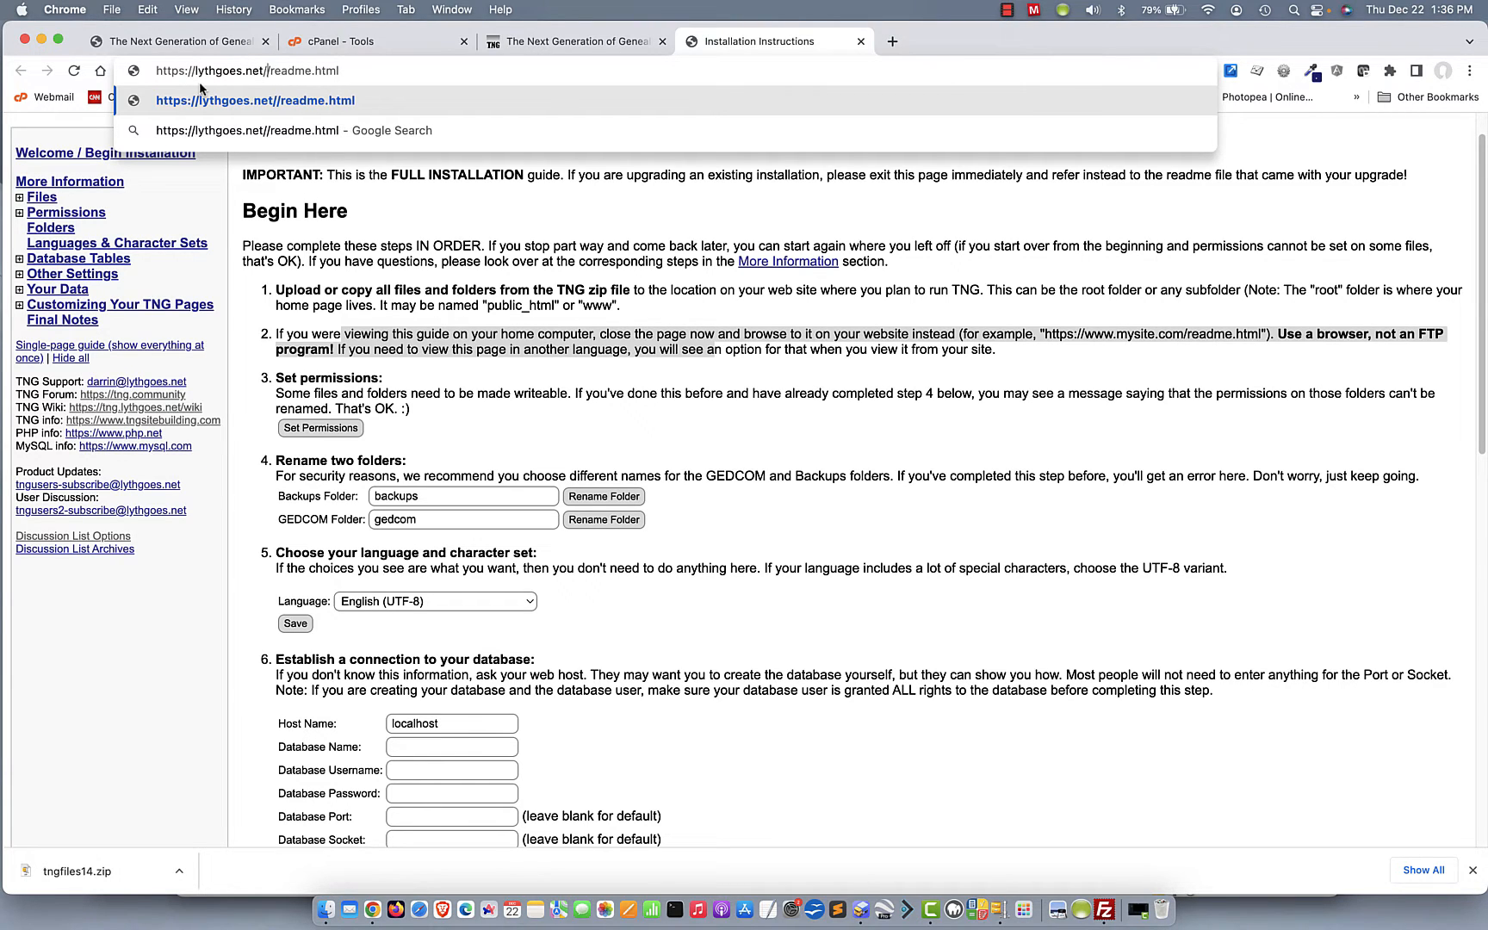
type("tutorial")
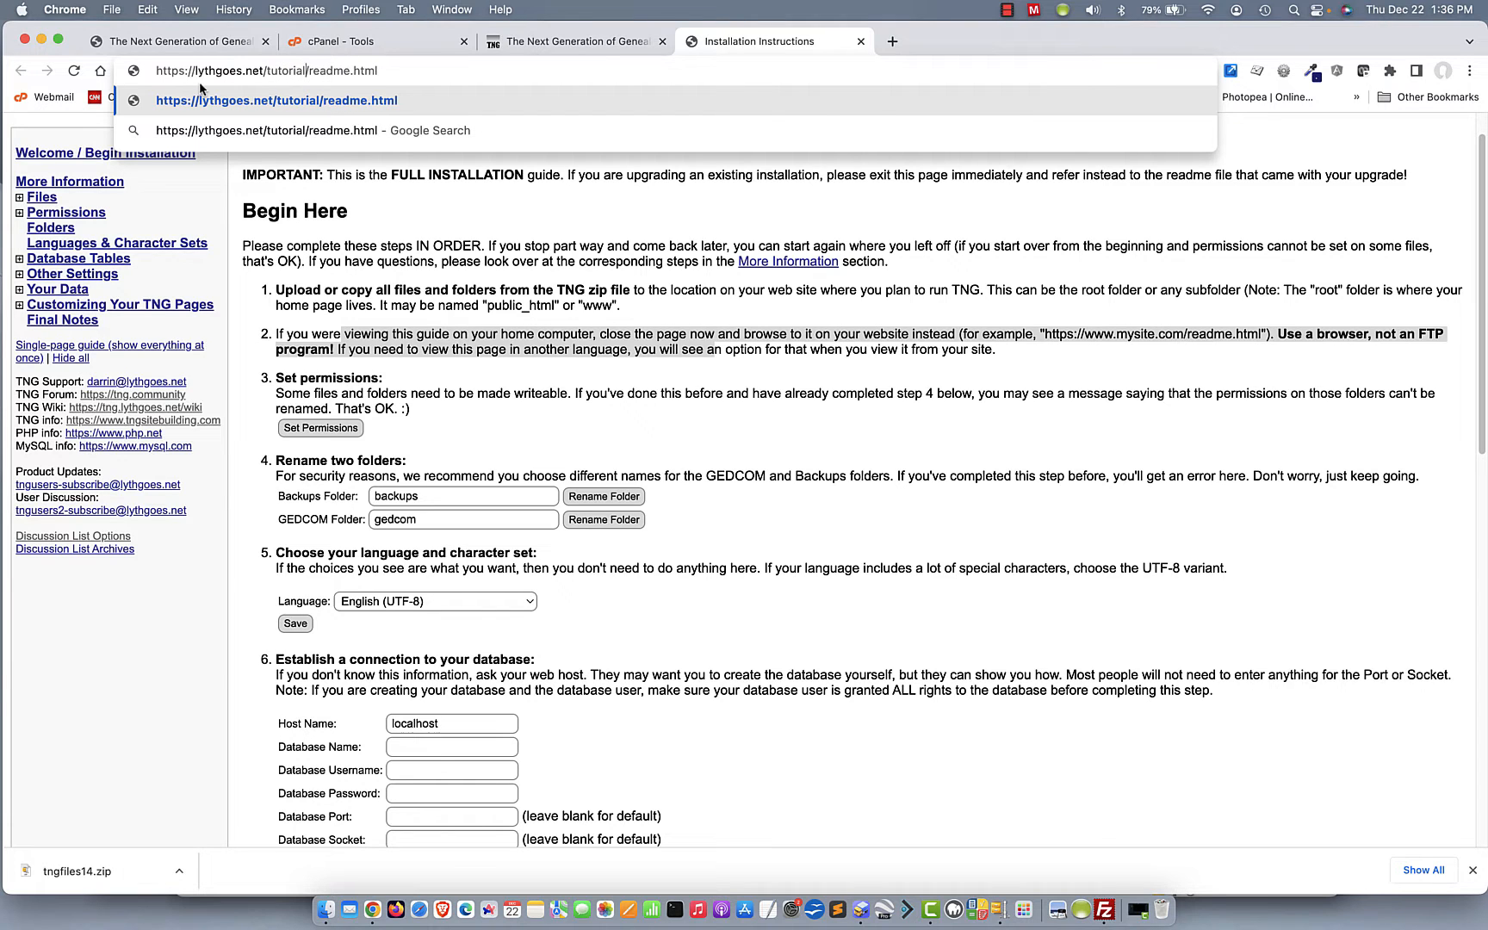
key("Return")
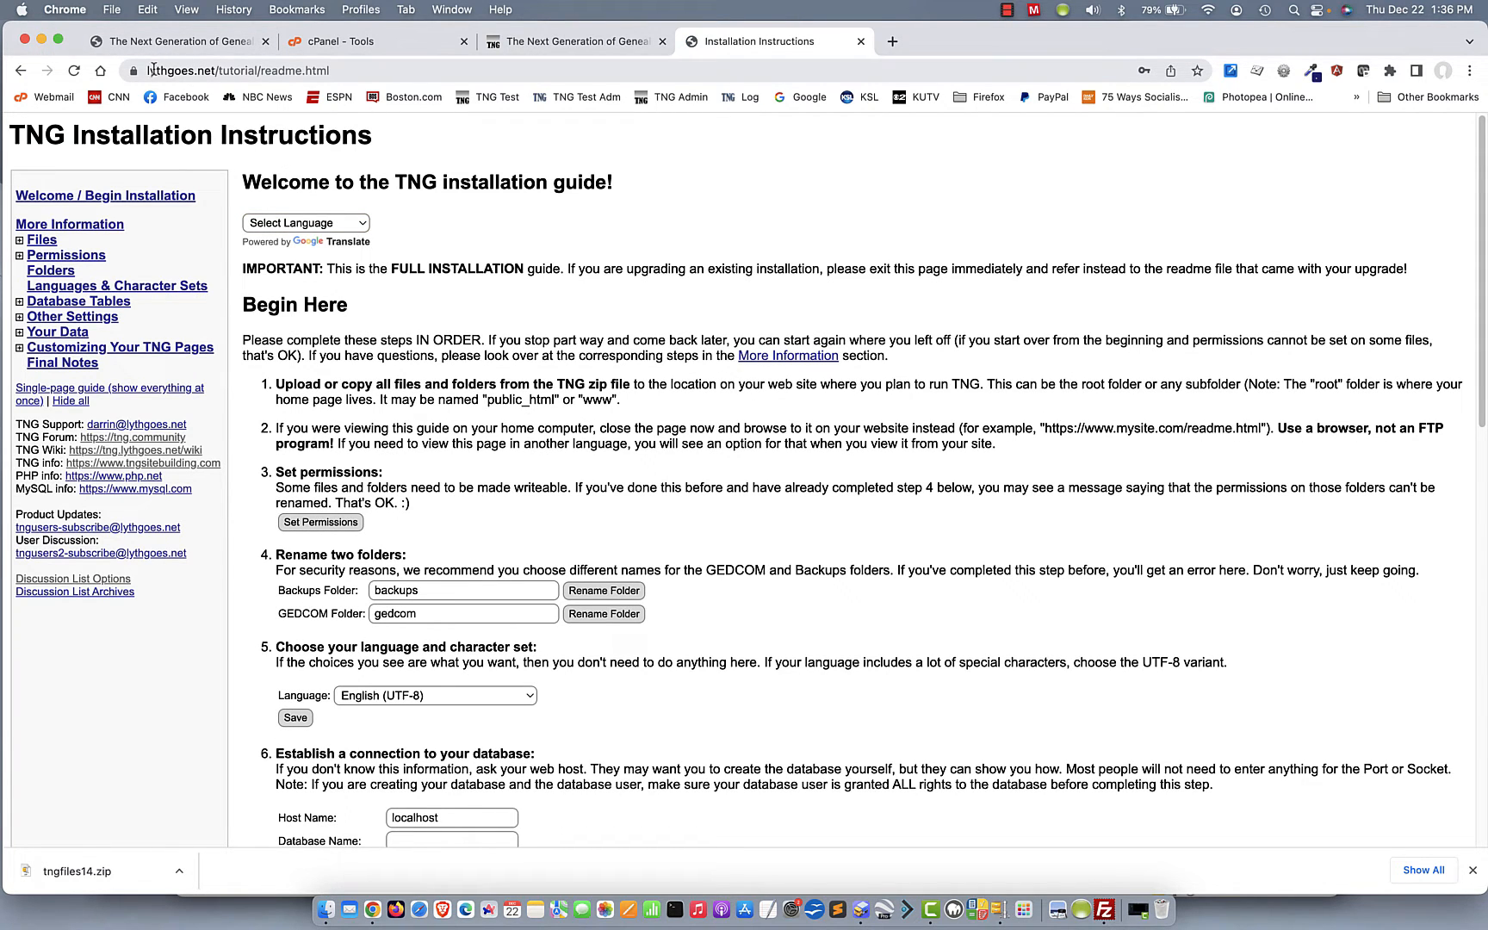
Run Set Permissions in guide step 3 until it reports 'Permissions have all been set.'.
double_click(186, 71)
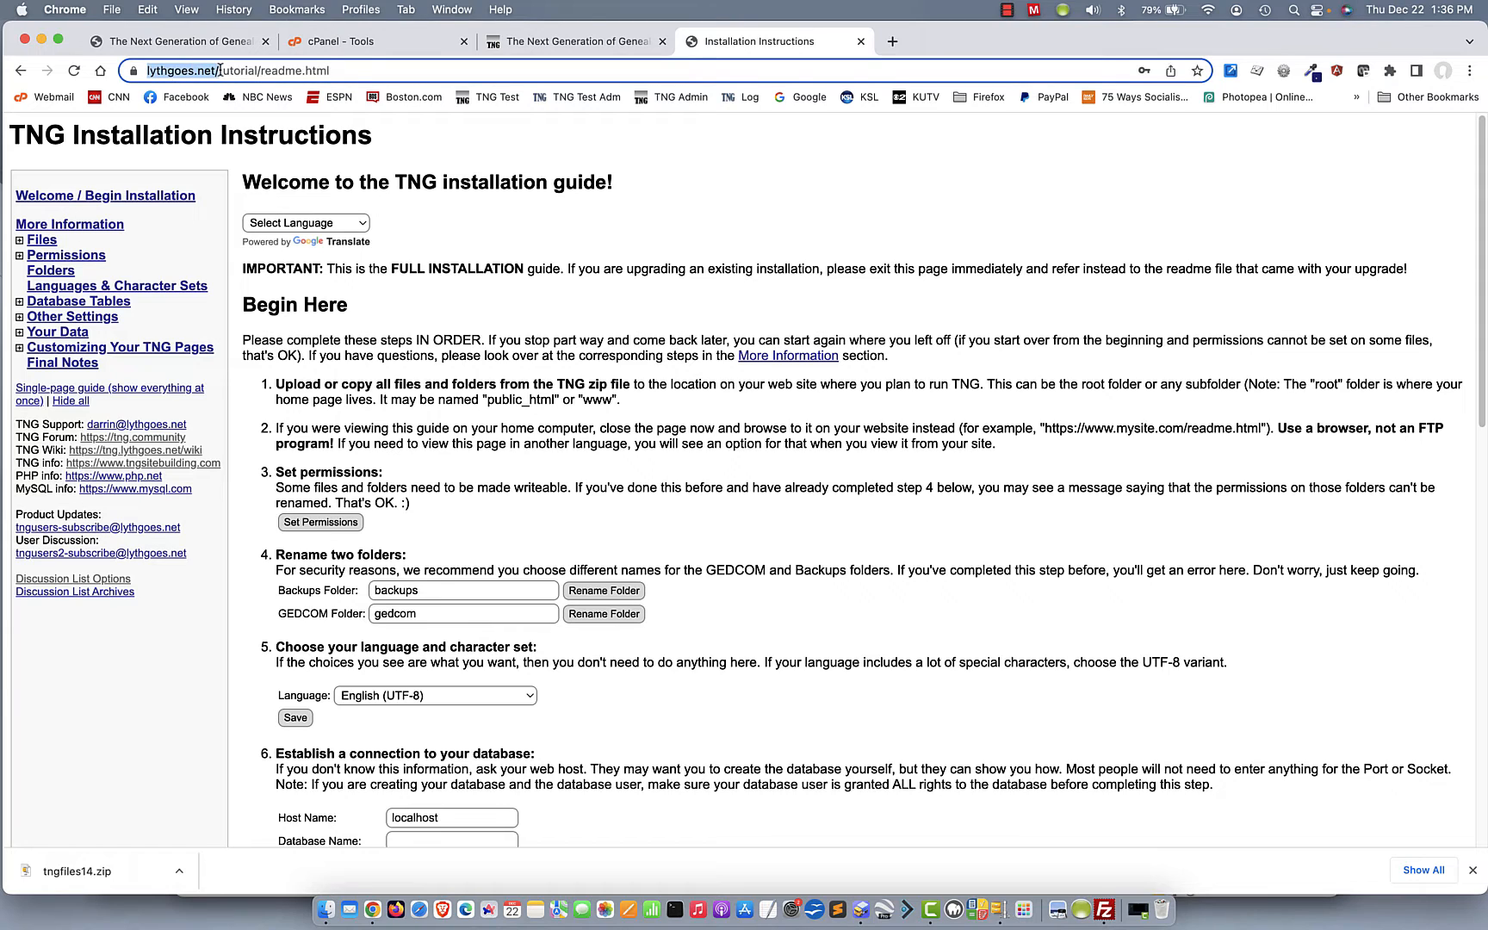
left_click_drag(217, 73, 136, 77)
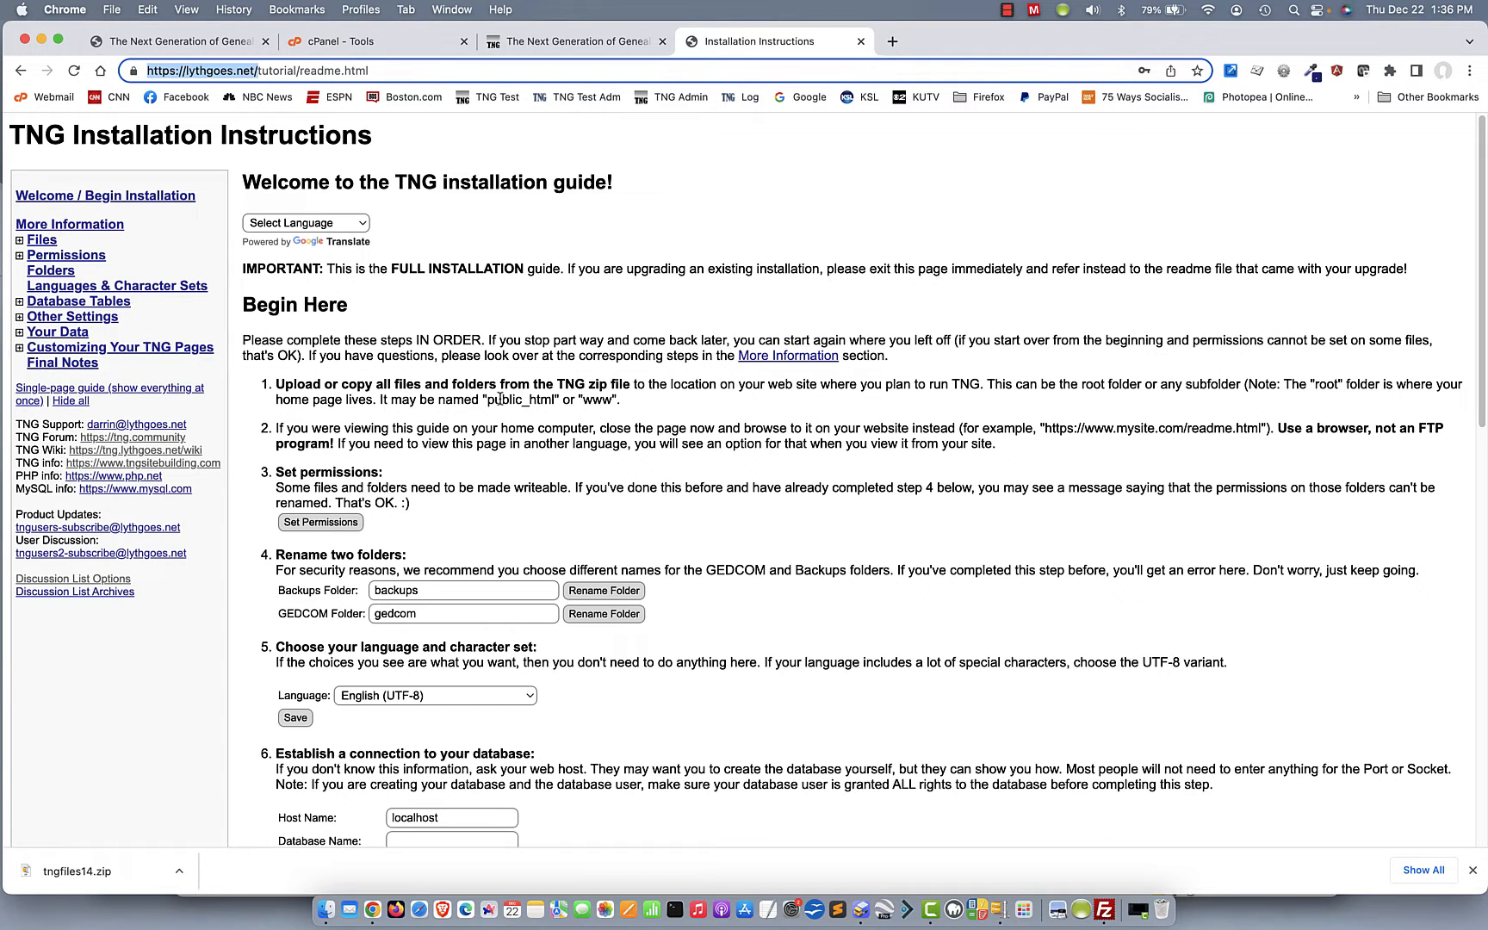
left_click(492, 422)
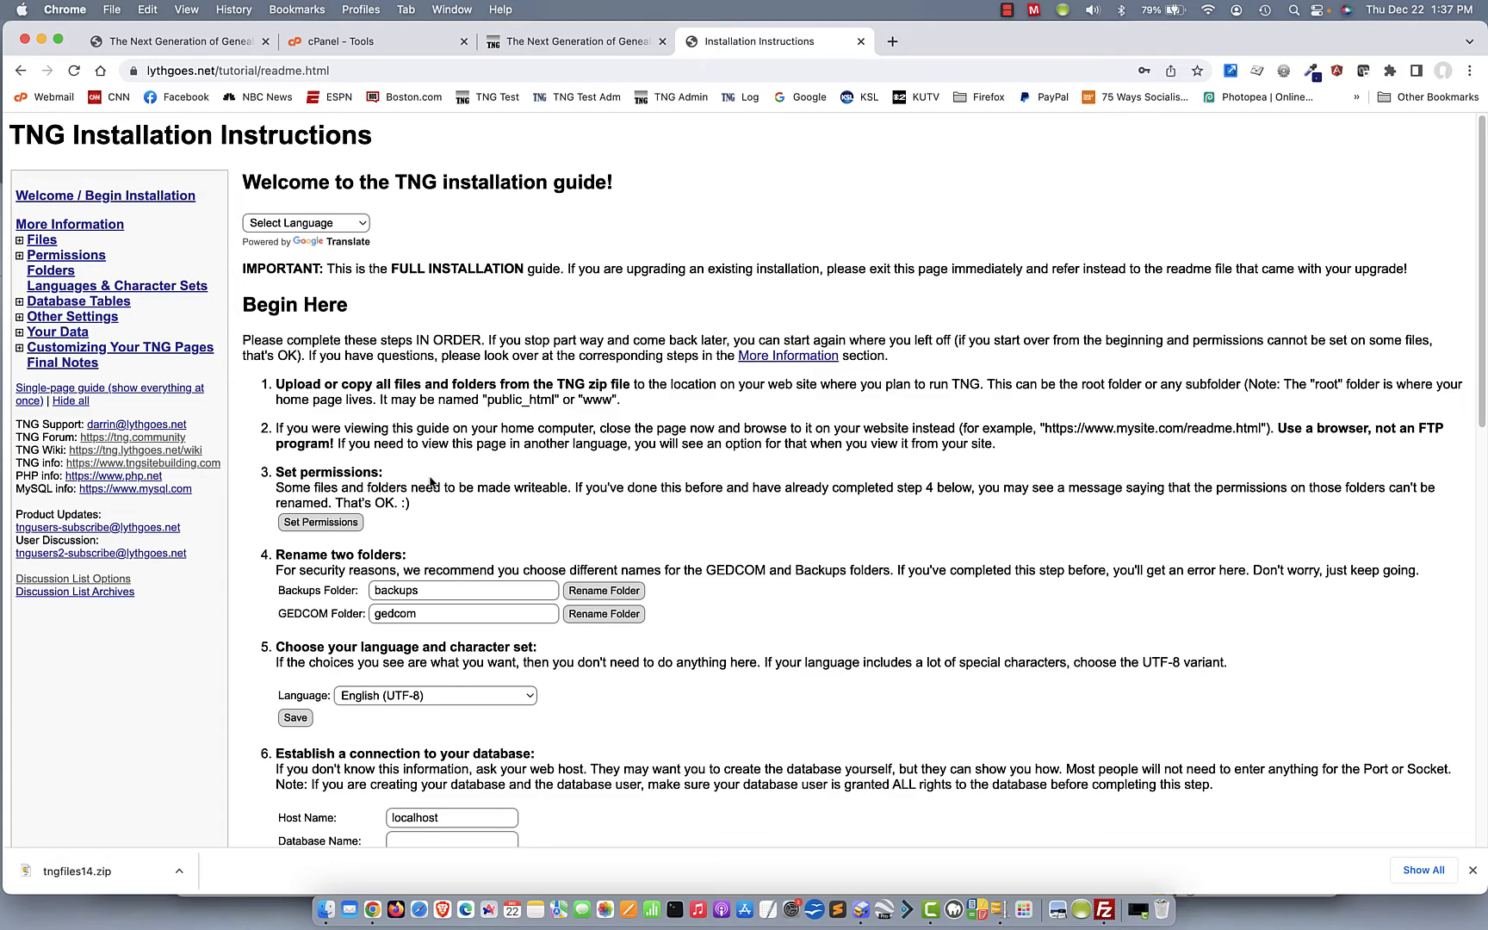
scroll(430, 478, "down", 1)
scroll(430, 478, "down", 3)
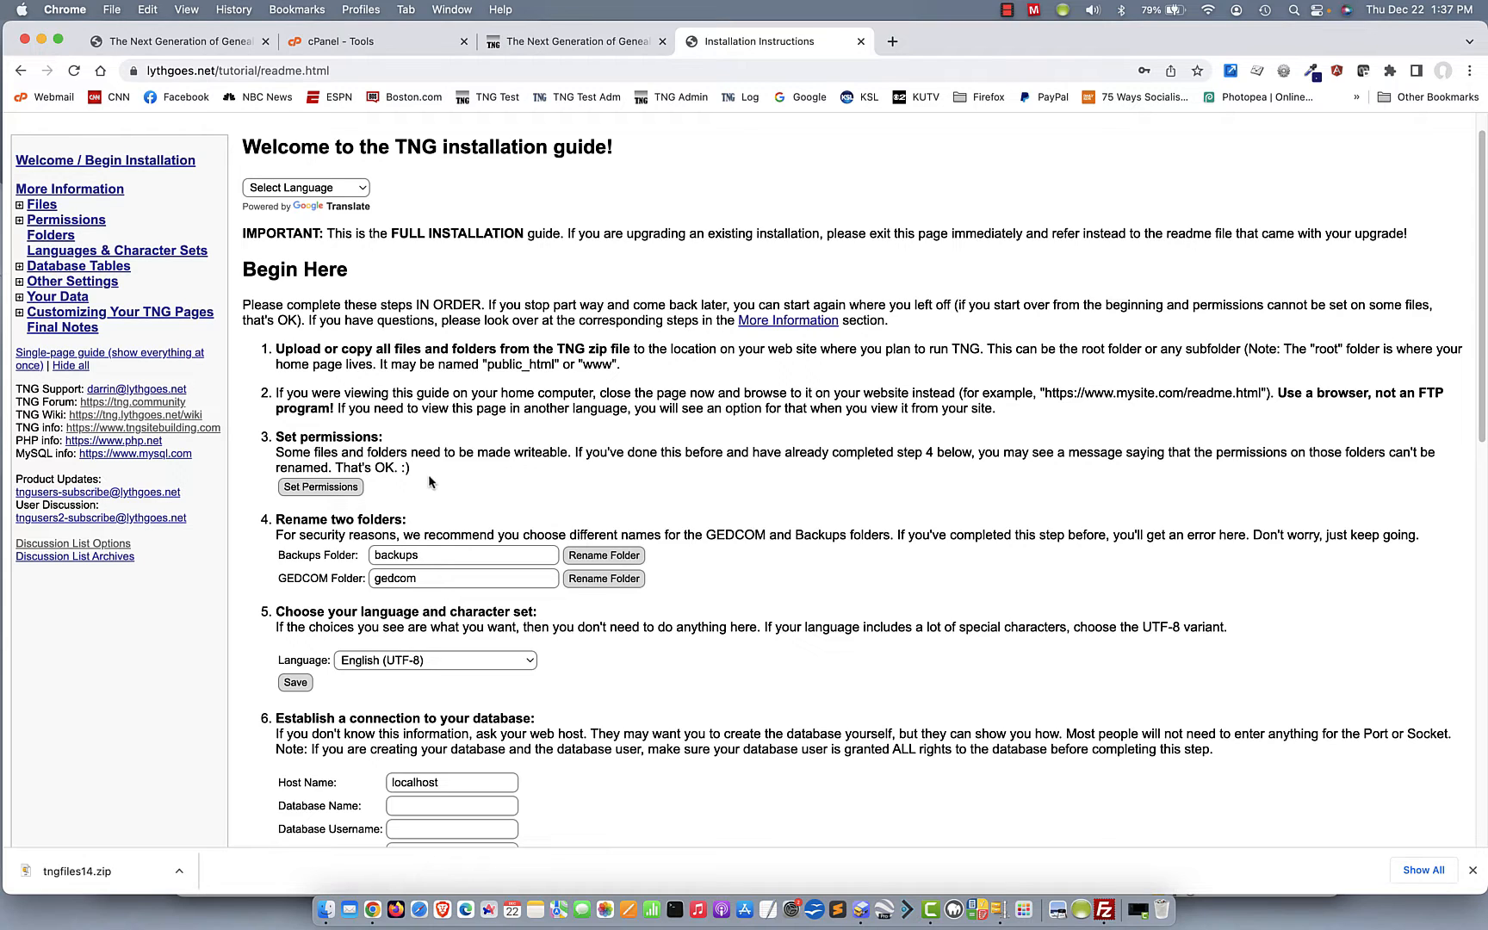
left_click(317, 493)
scroll(644, 513, "down", 2)
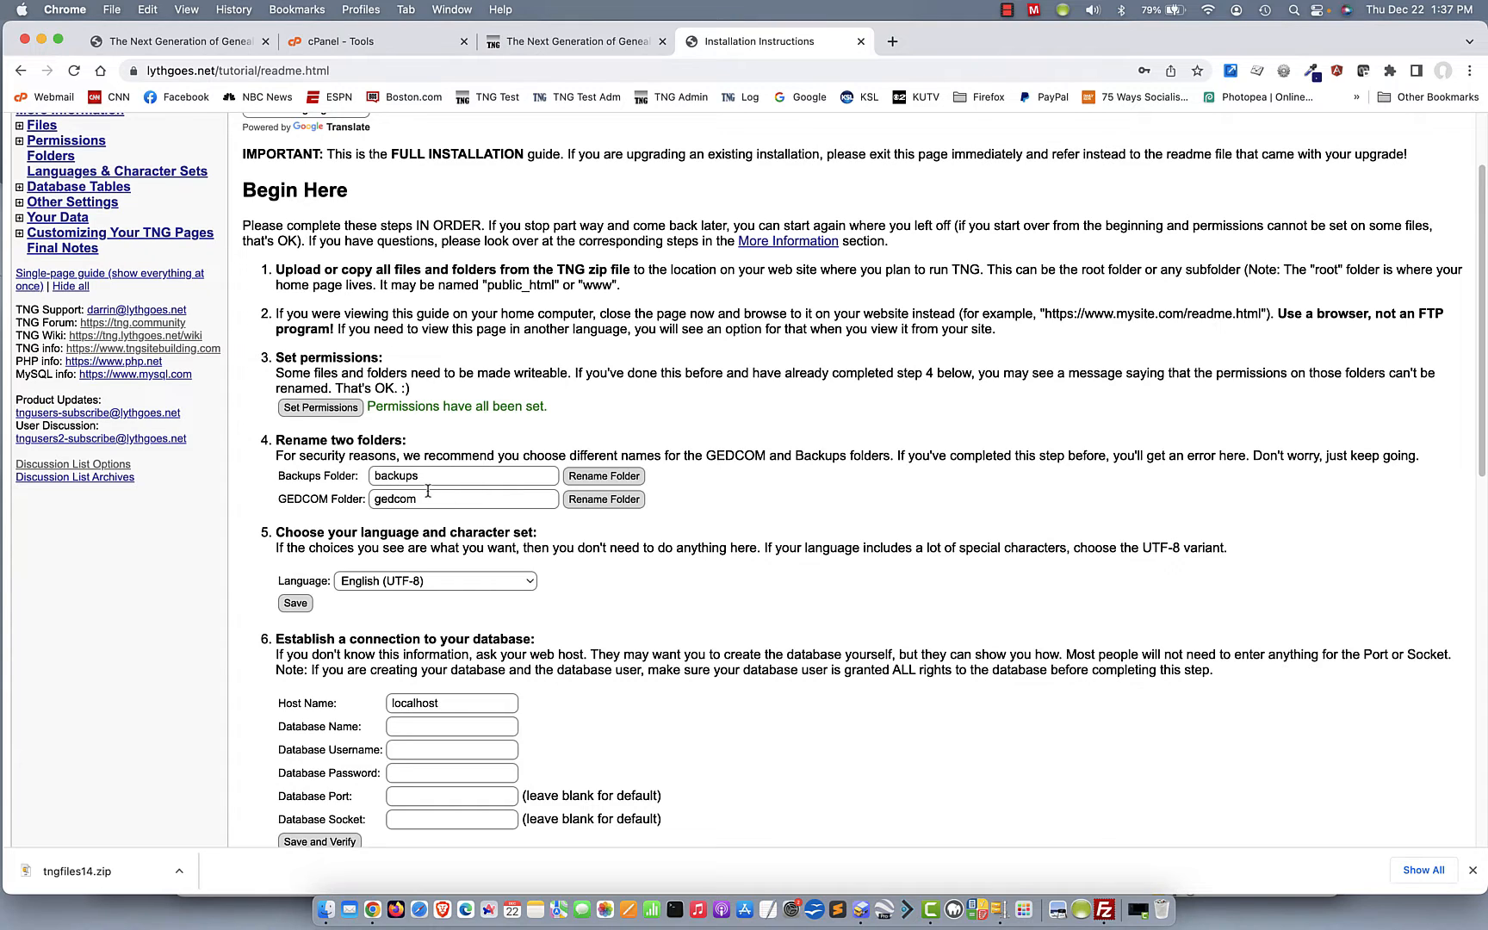
Append 'sdfsd' and 'xcv' to the folder names, renaming them backupssdfsd and gedcomxcv.
left_click(472, 478)
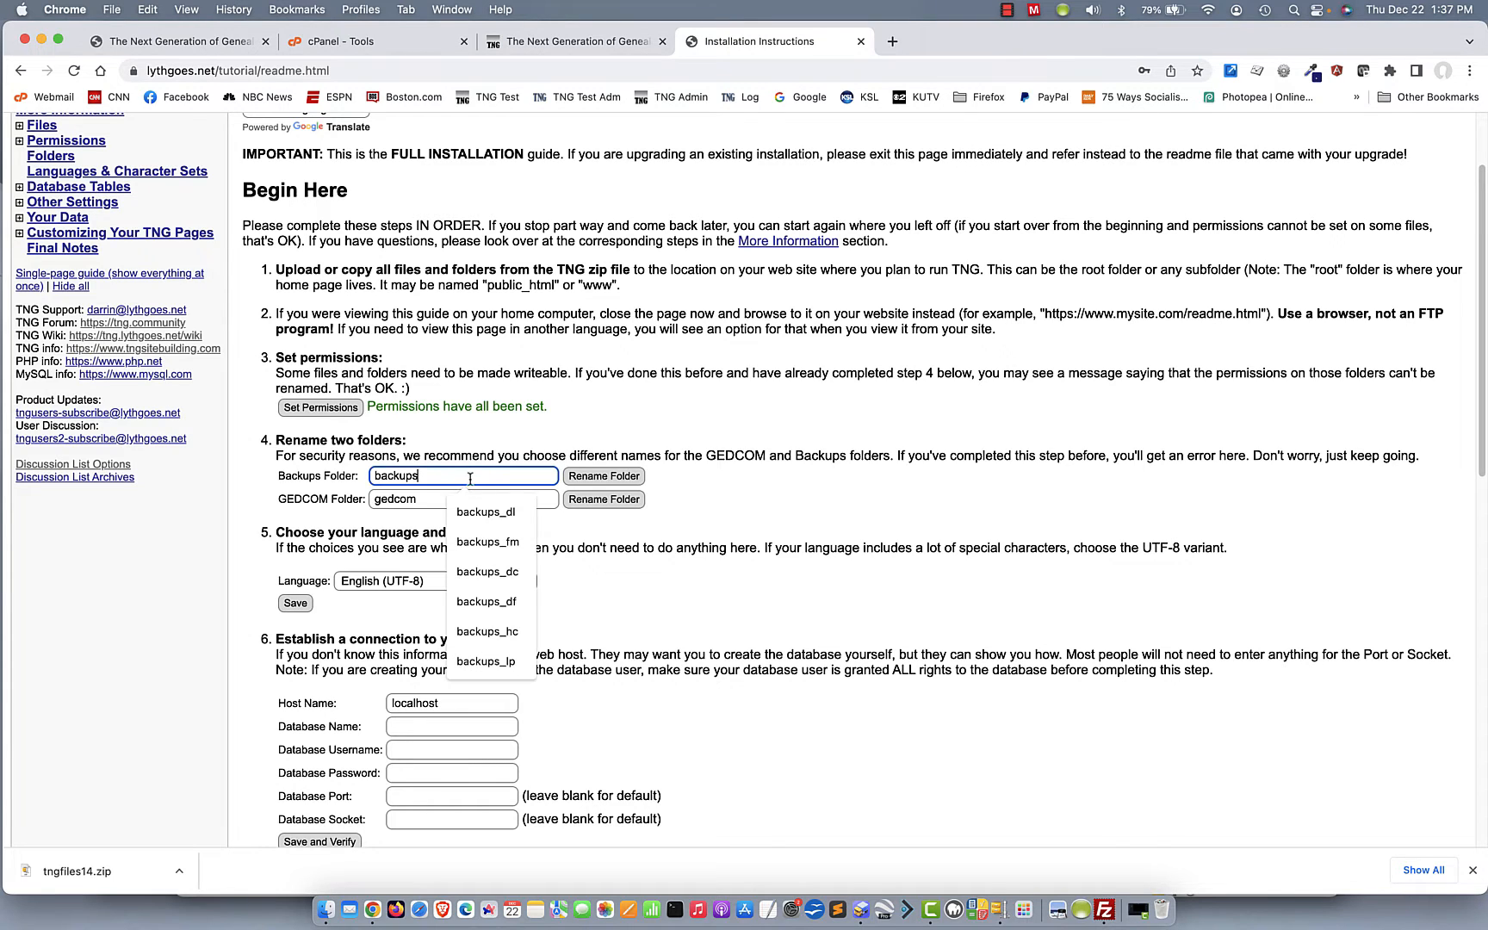
left_click_drag(425, 477, 371, 492)
left_click(595, 432)
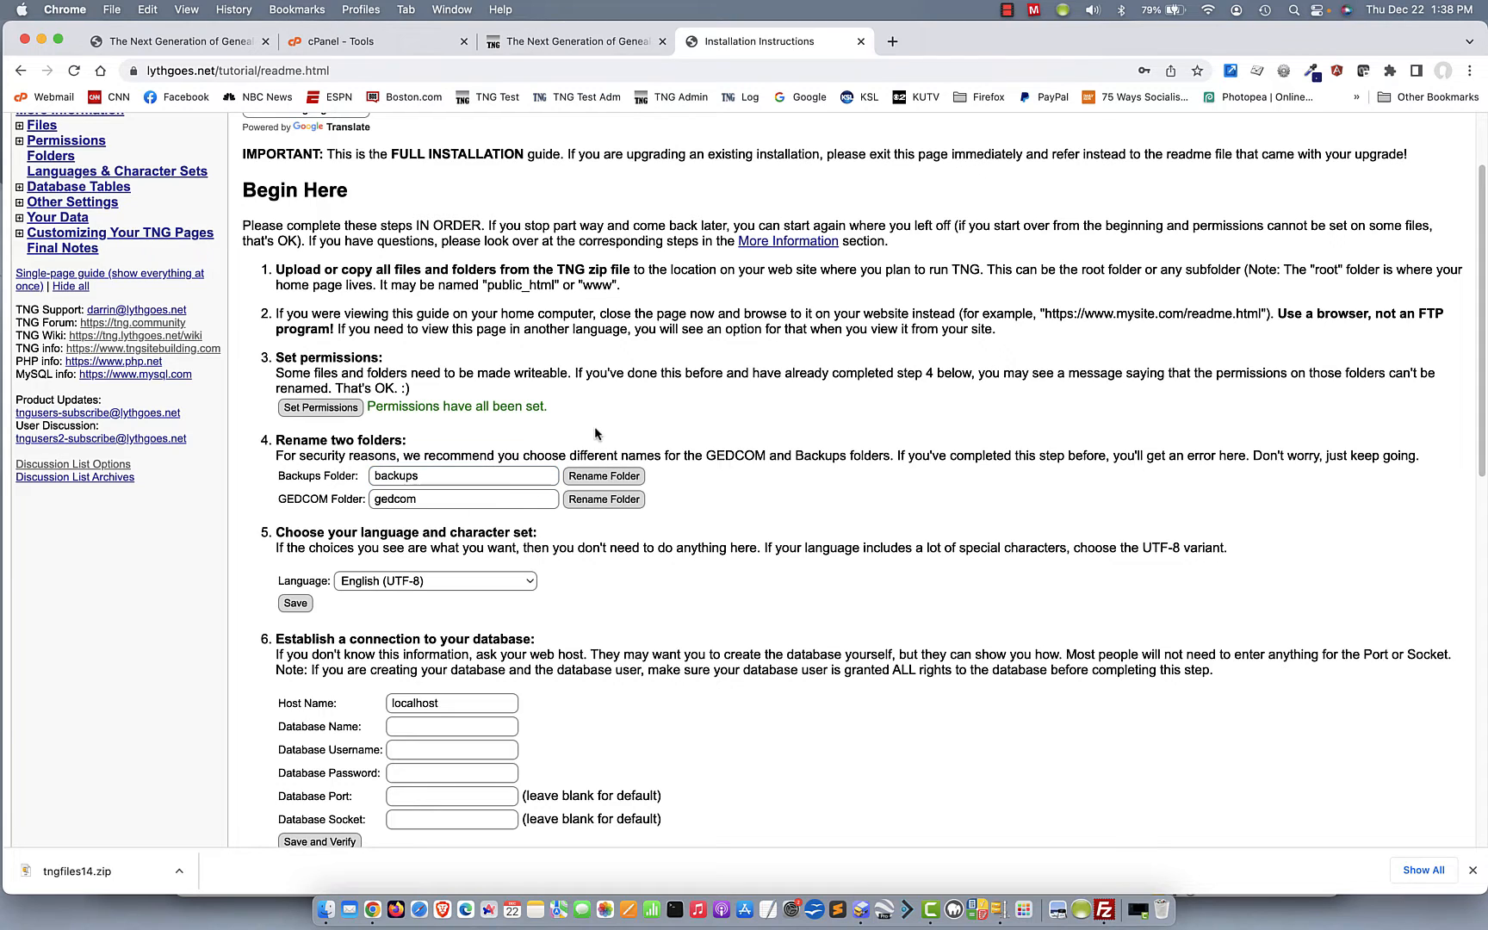
left_click(442, 474)
type("sdfsd")
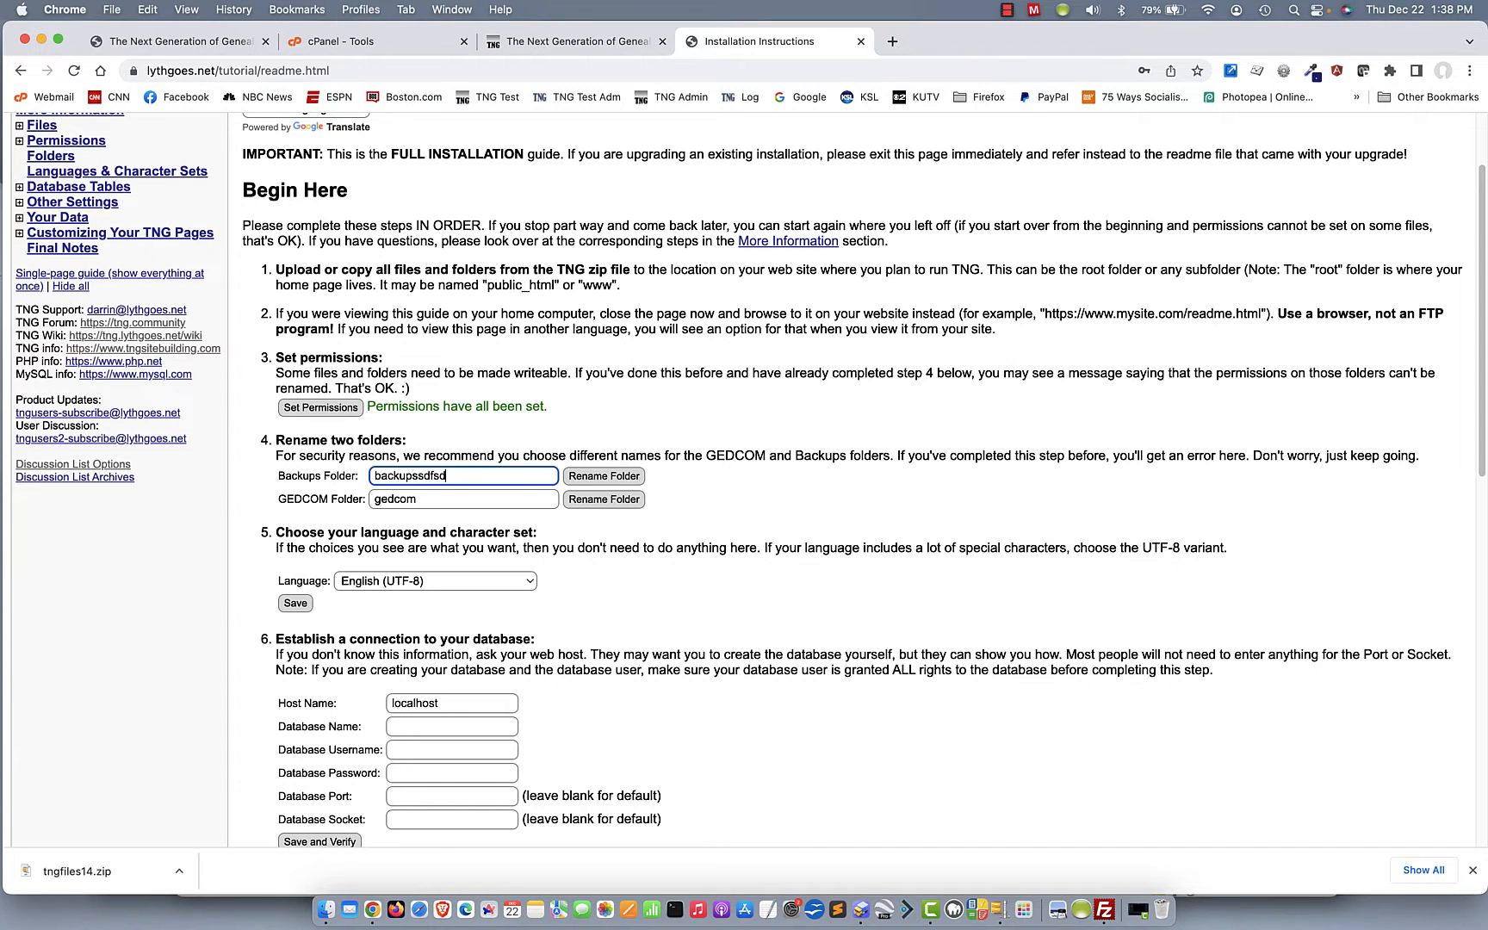
left_click(448, 497)
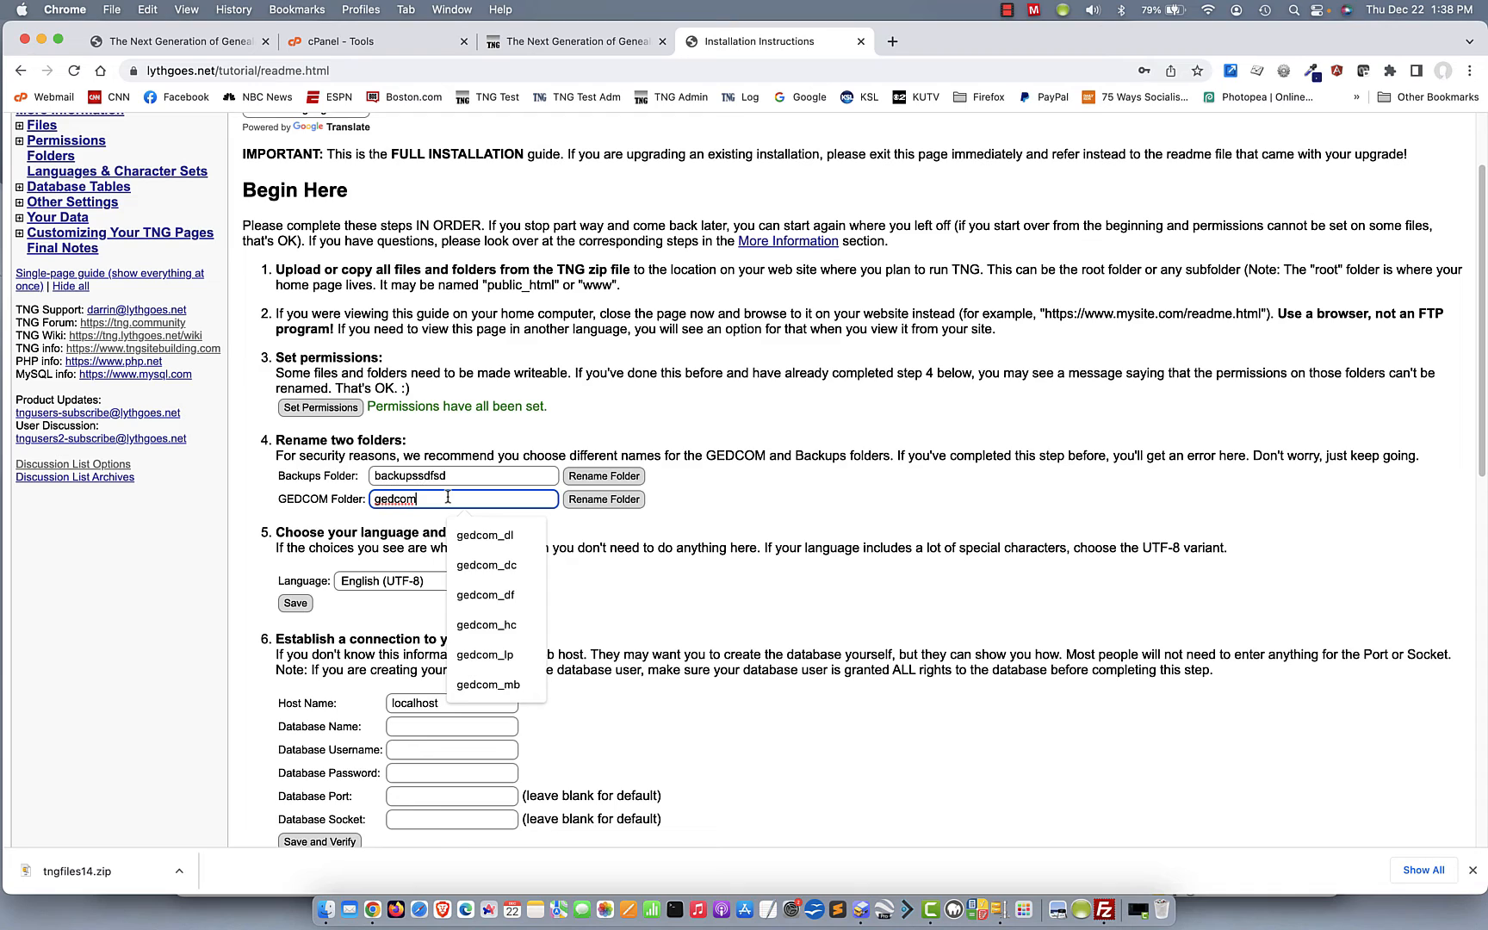
type("xcv")
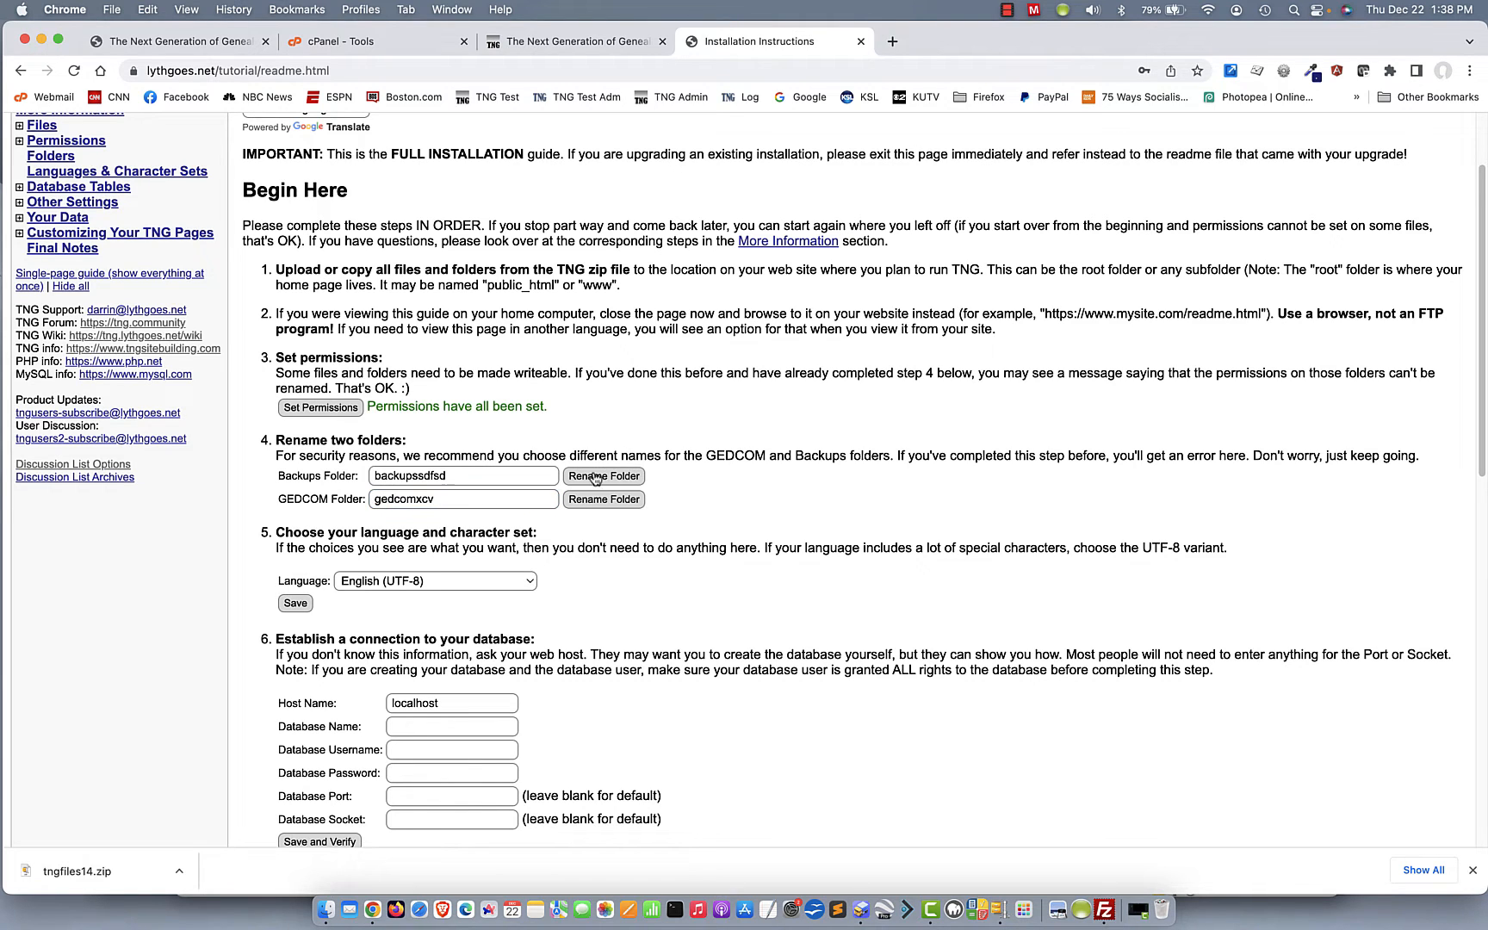
left_click(588, 478)
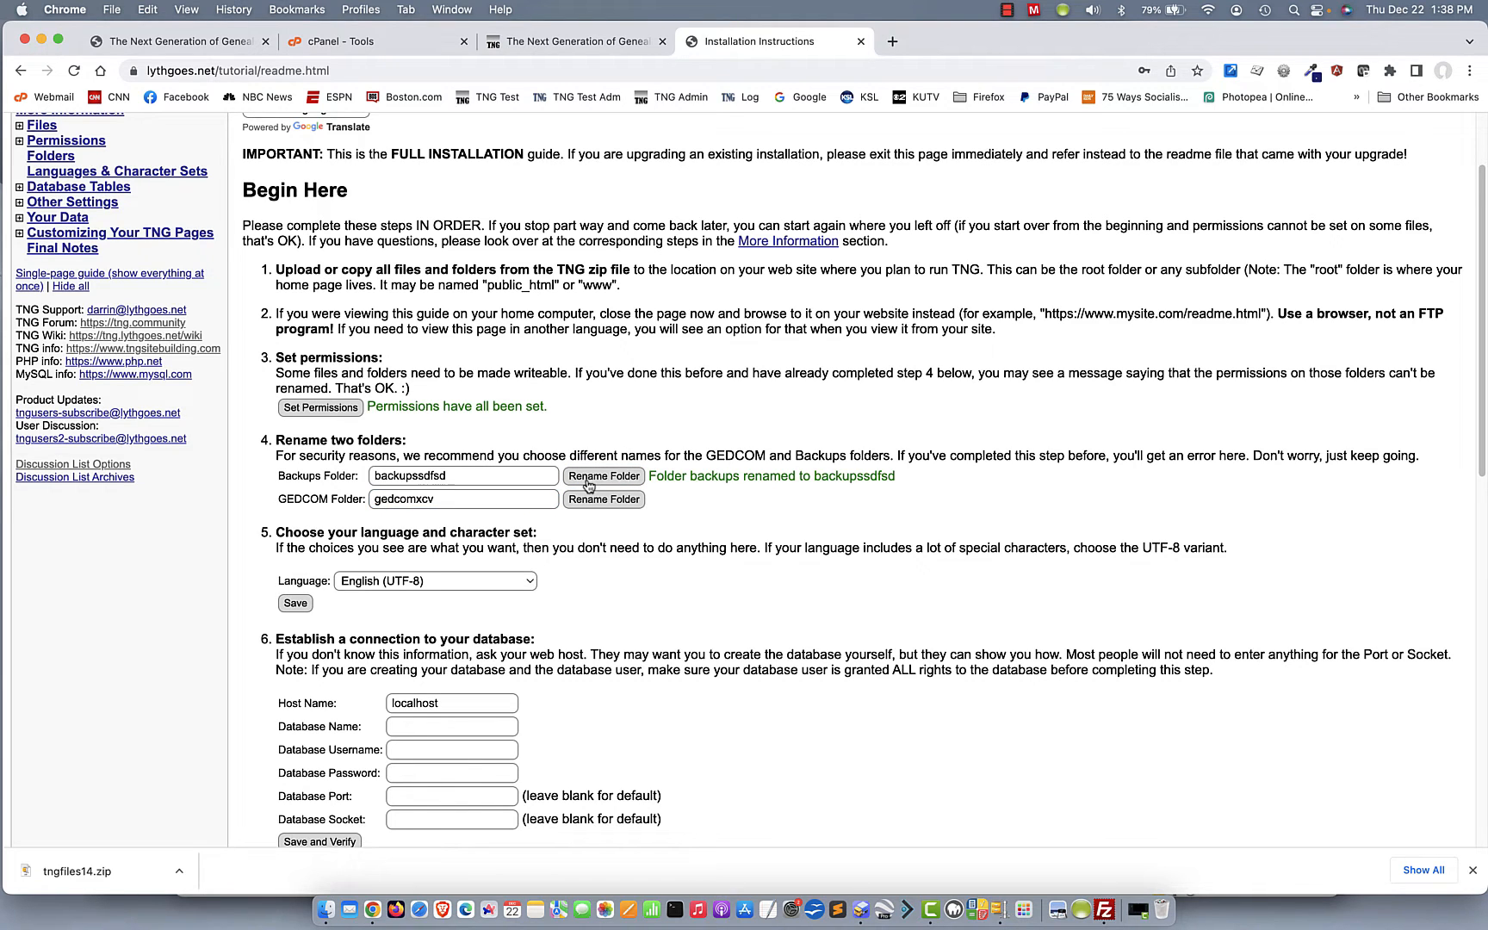
left_click(597, 502)
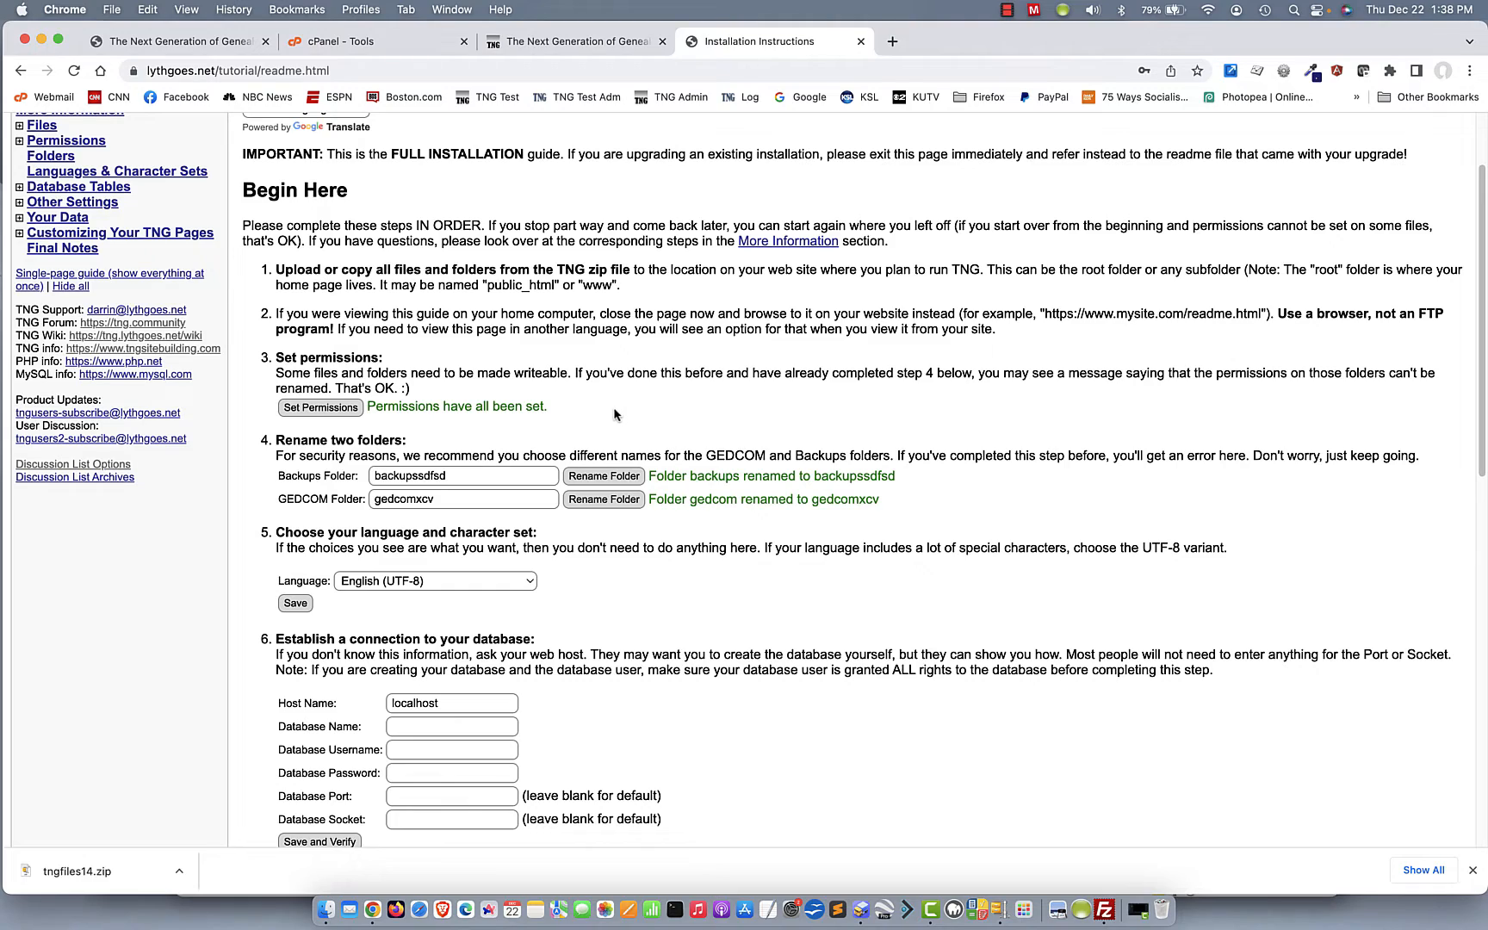
Save English (UTF-8) as the language in step 5 so it reports 'Information saved'.
scroll(599, 415, "down", 1)
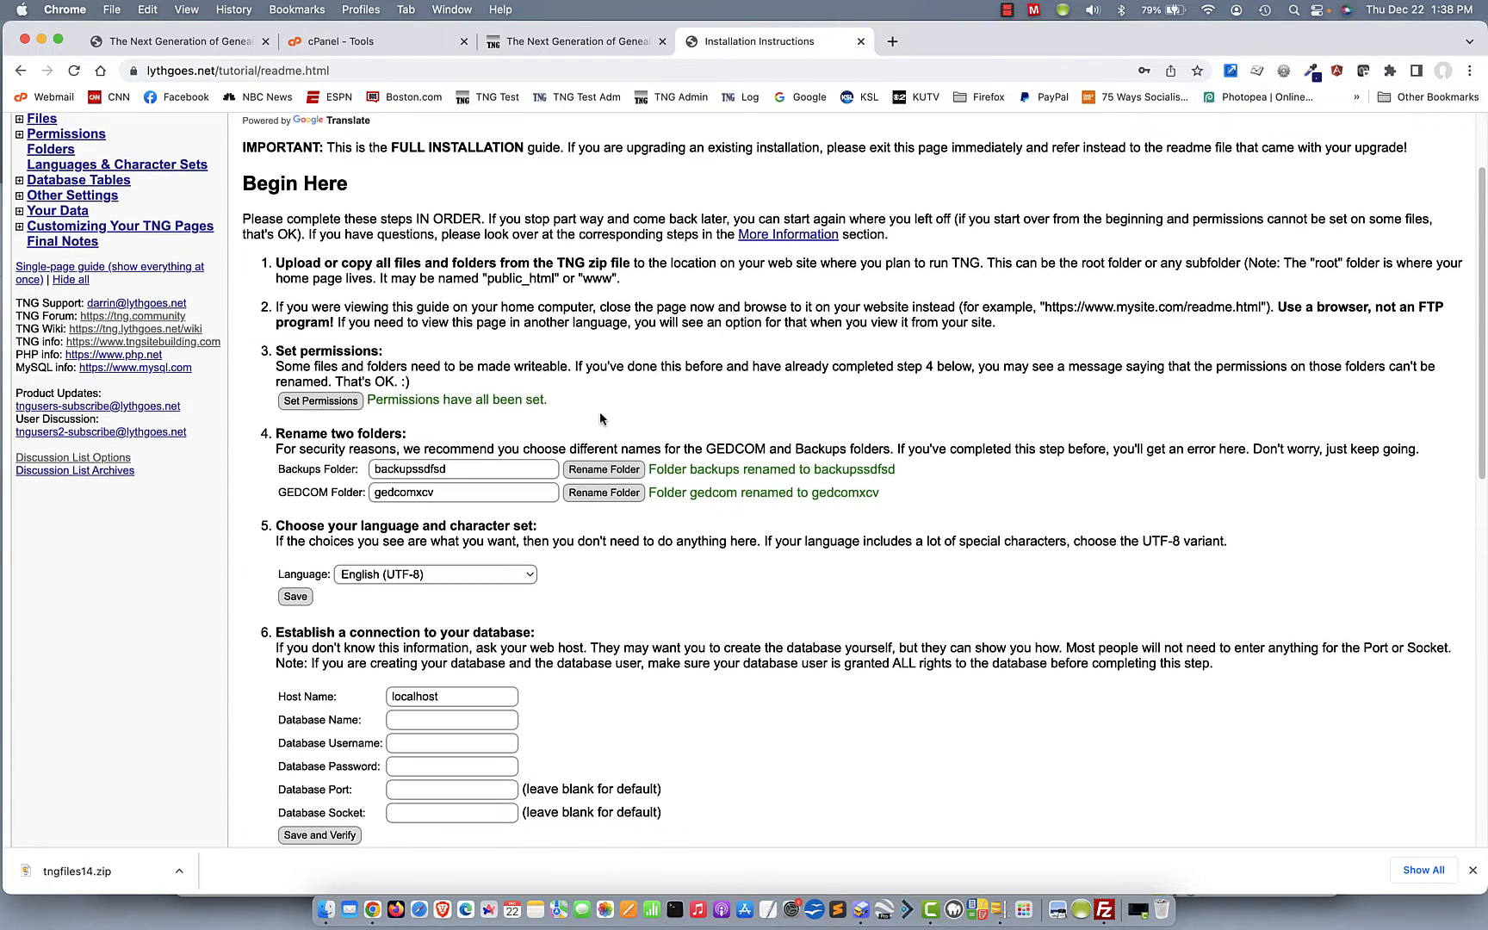
scroll(600, 414, "down", 1)
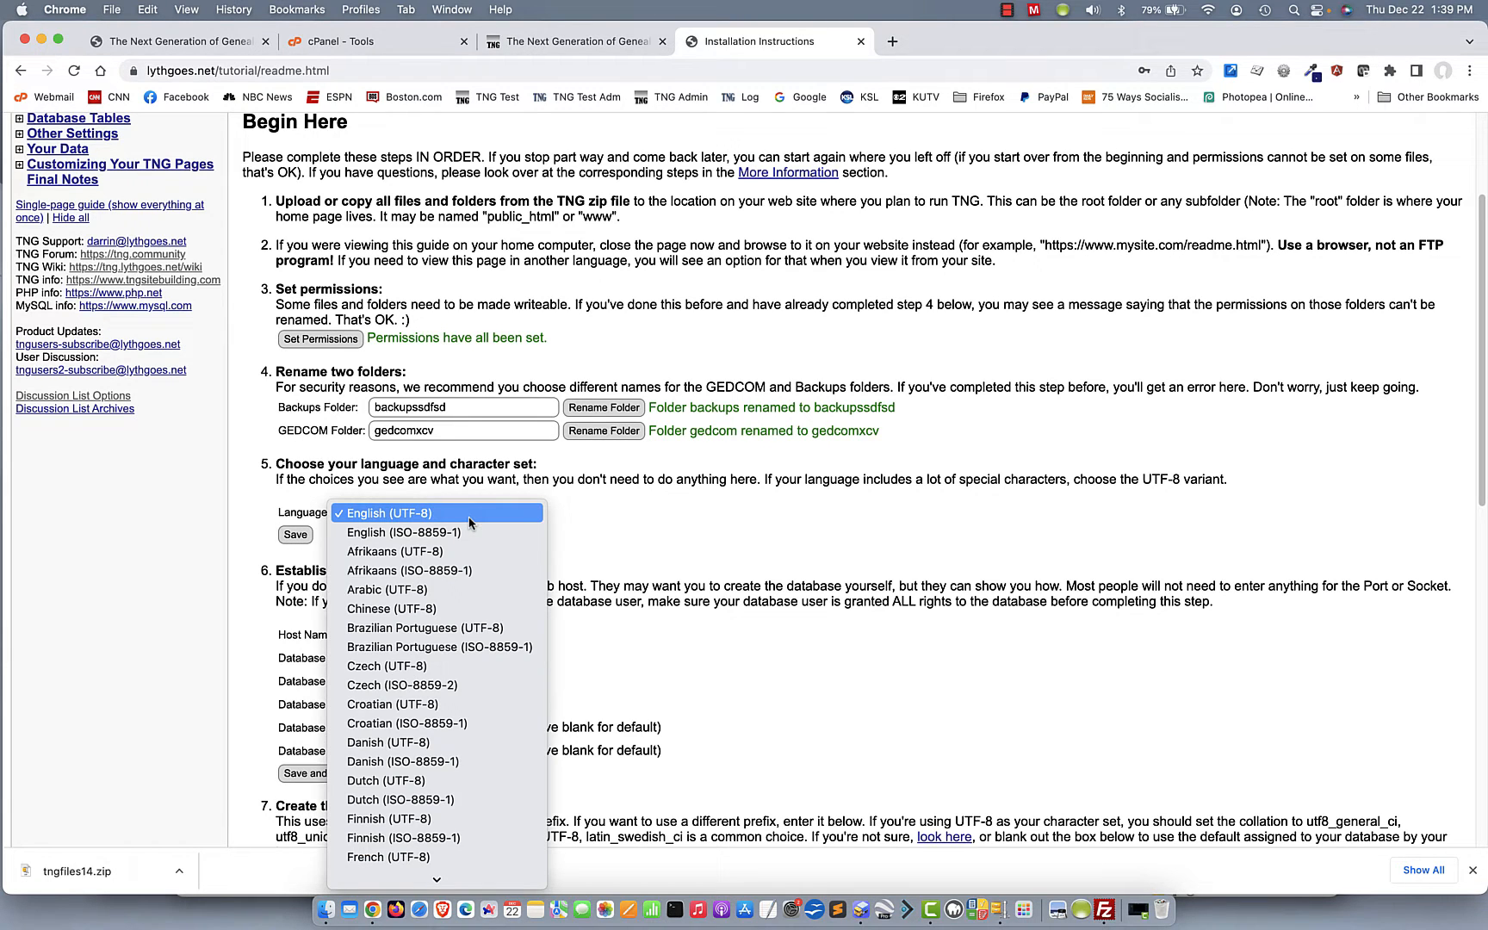
scroll(469, 522, "down", 5)
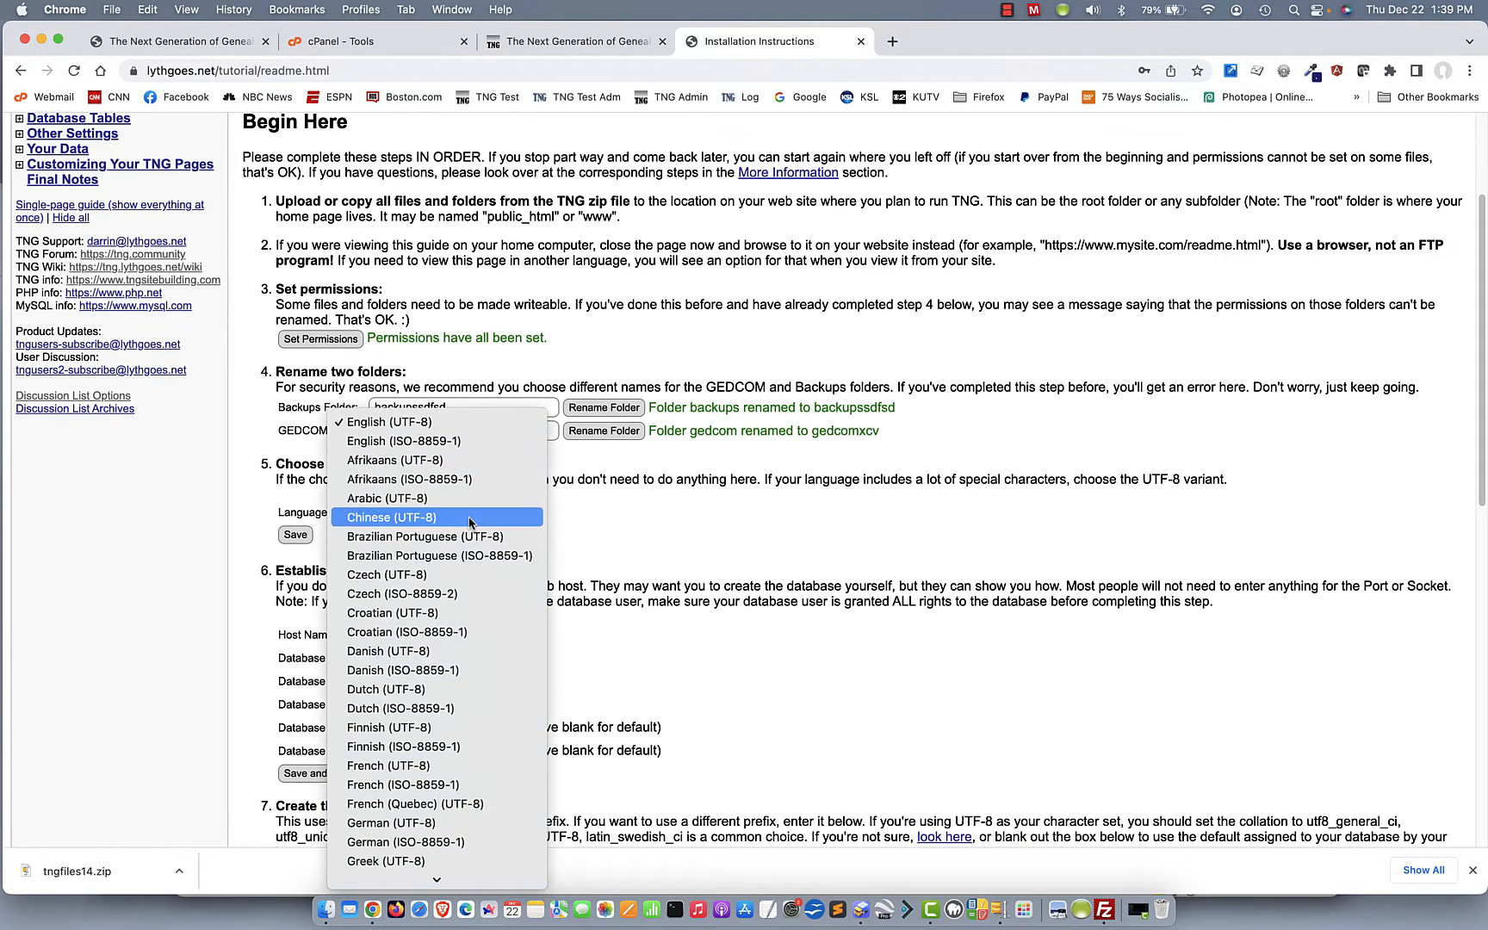
scroll(470, 522, "down", 4)
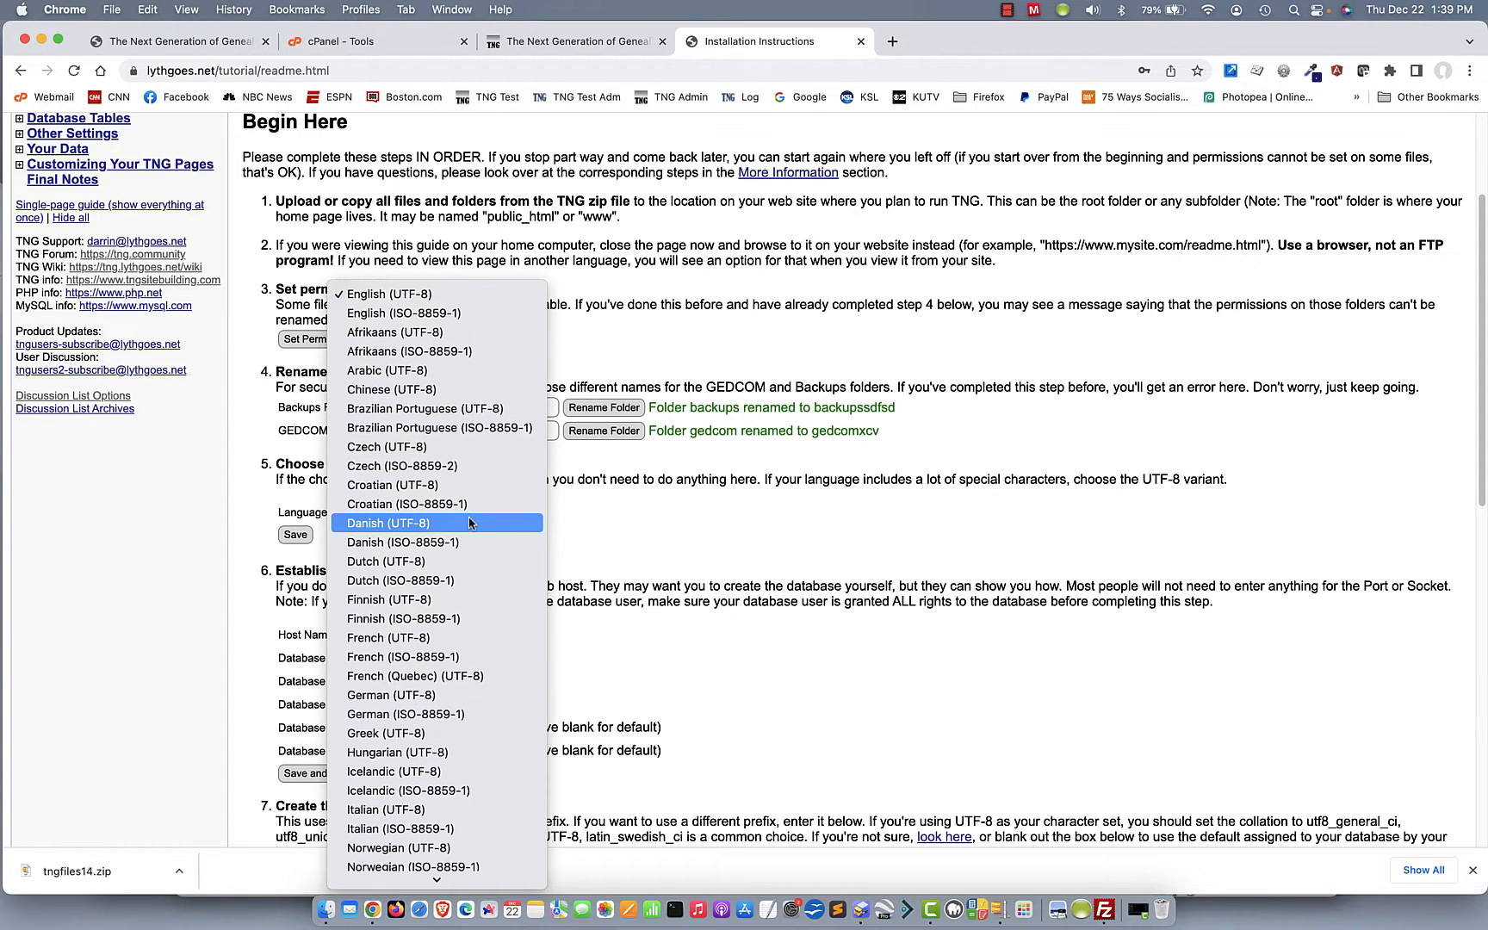
scroll(469, 522, "down", 2)
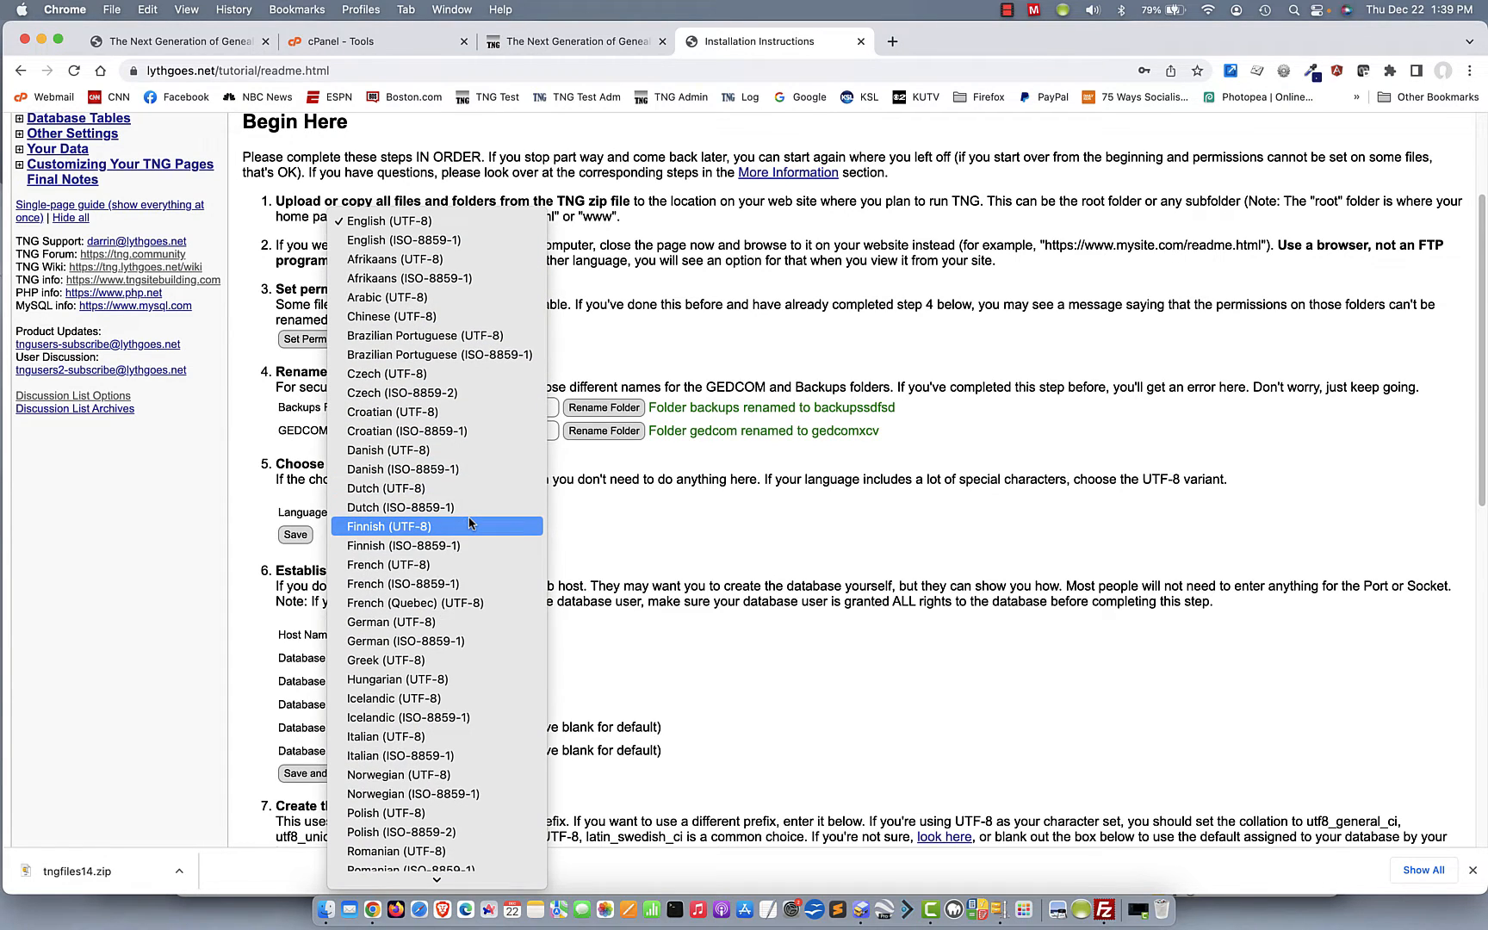
scroll(469, 522, "down", 2)
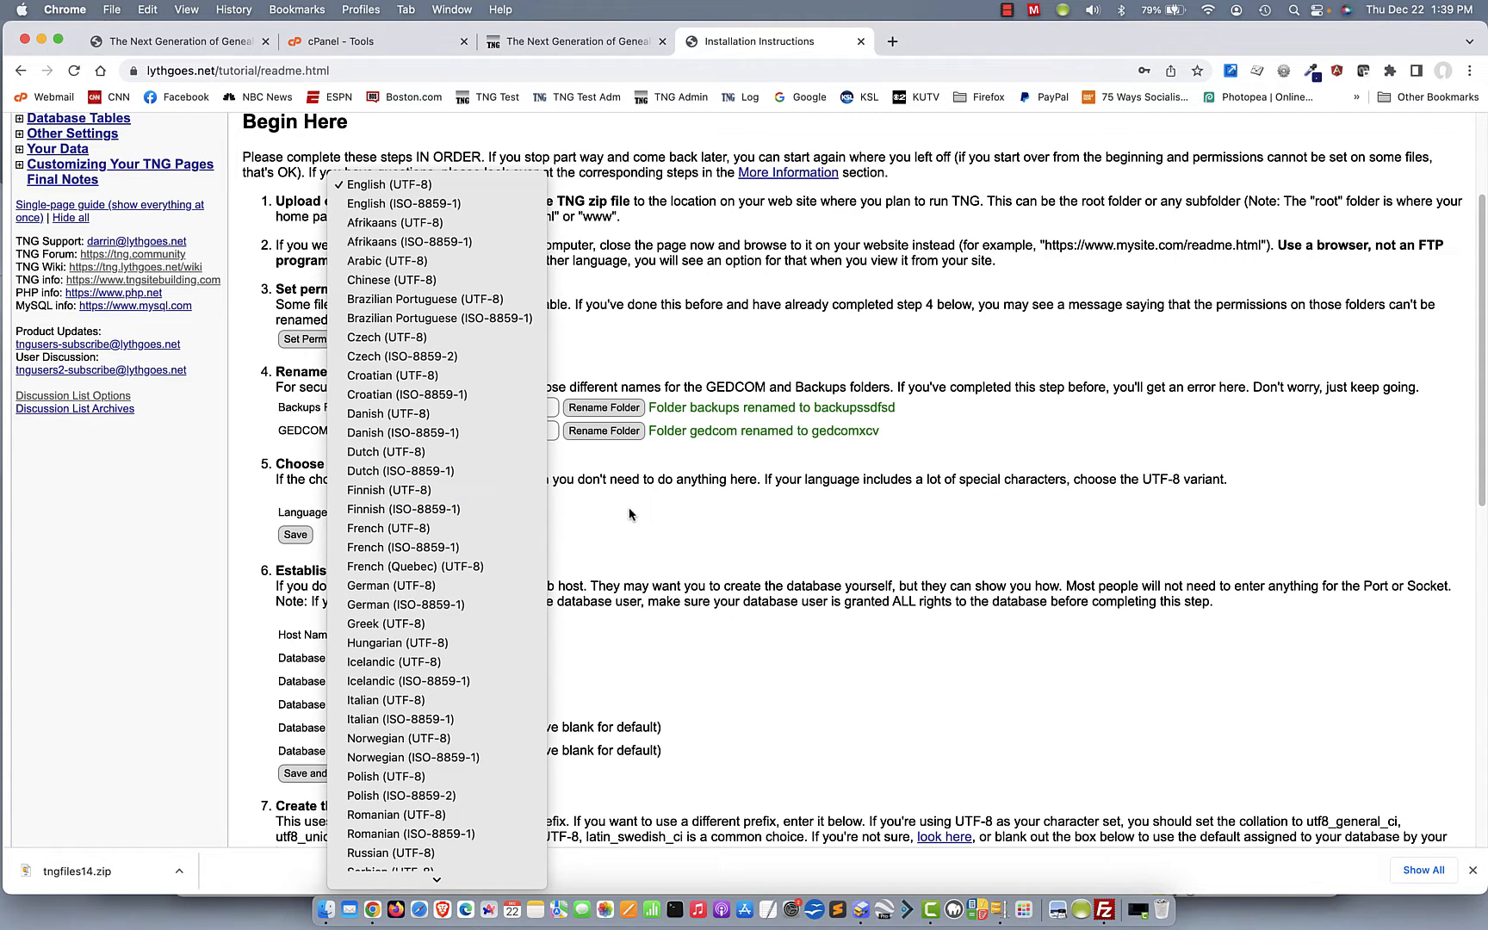
left_click(602, 513)
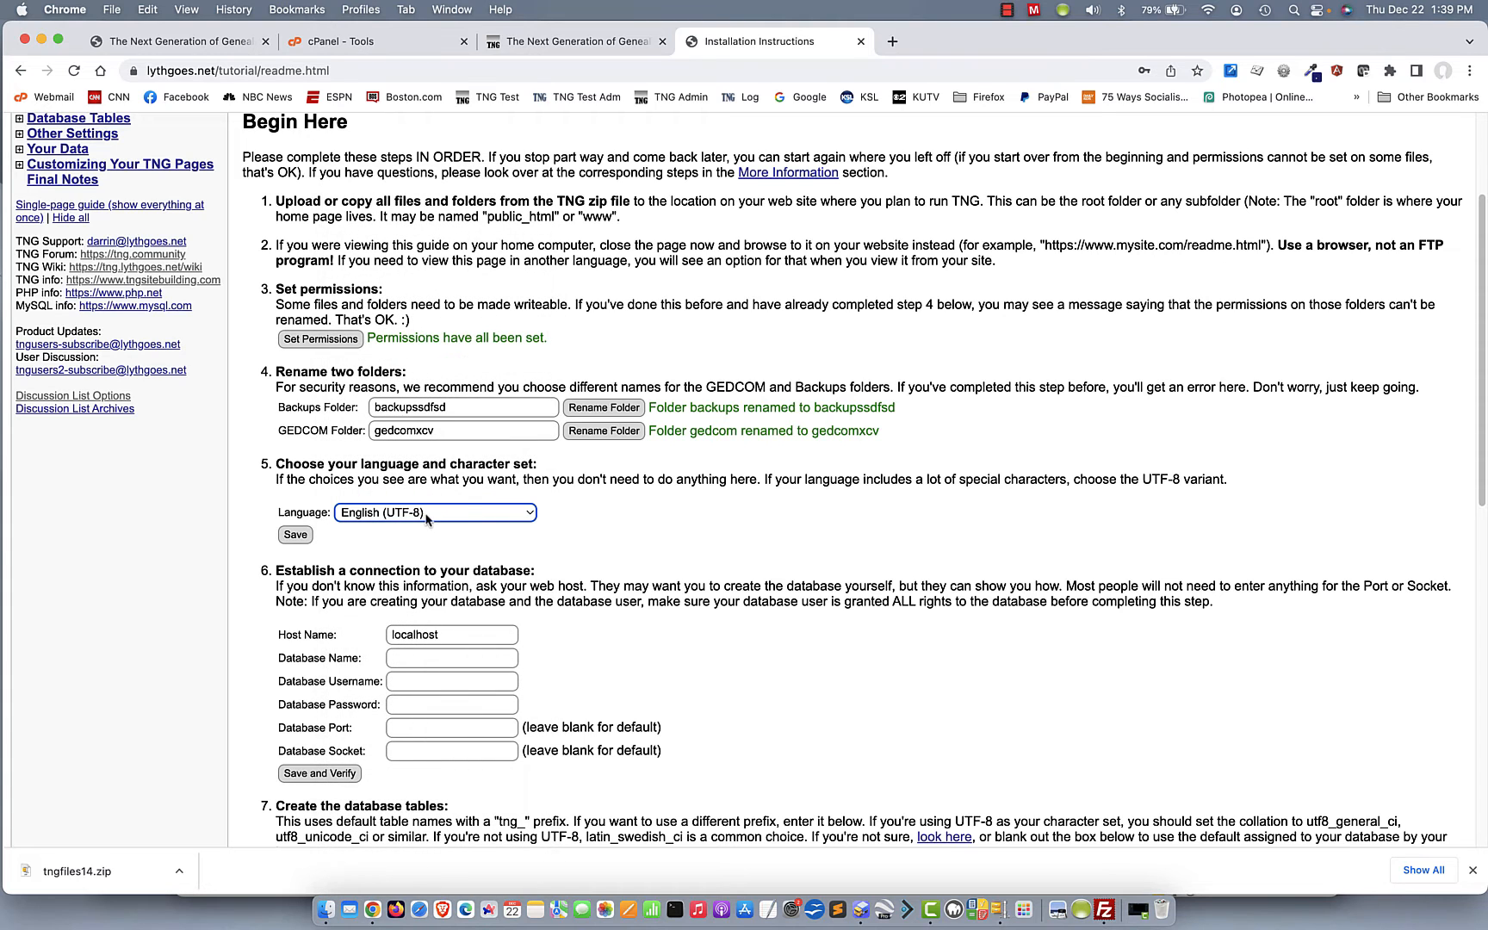
left_click(296, 535)
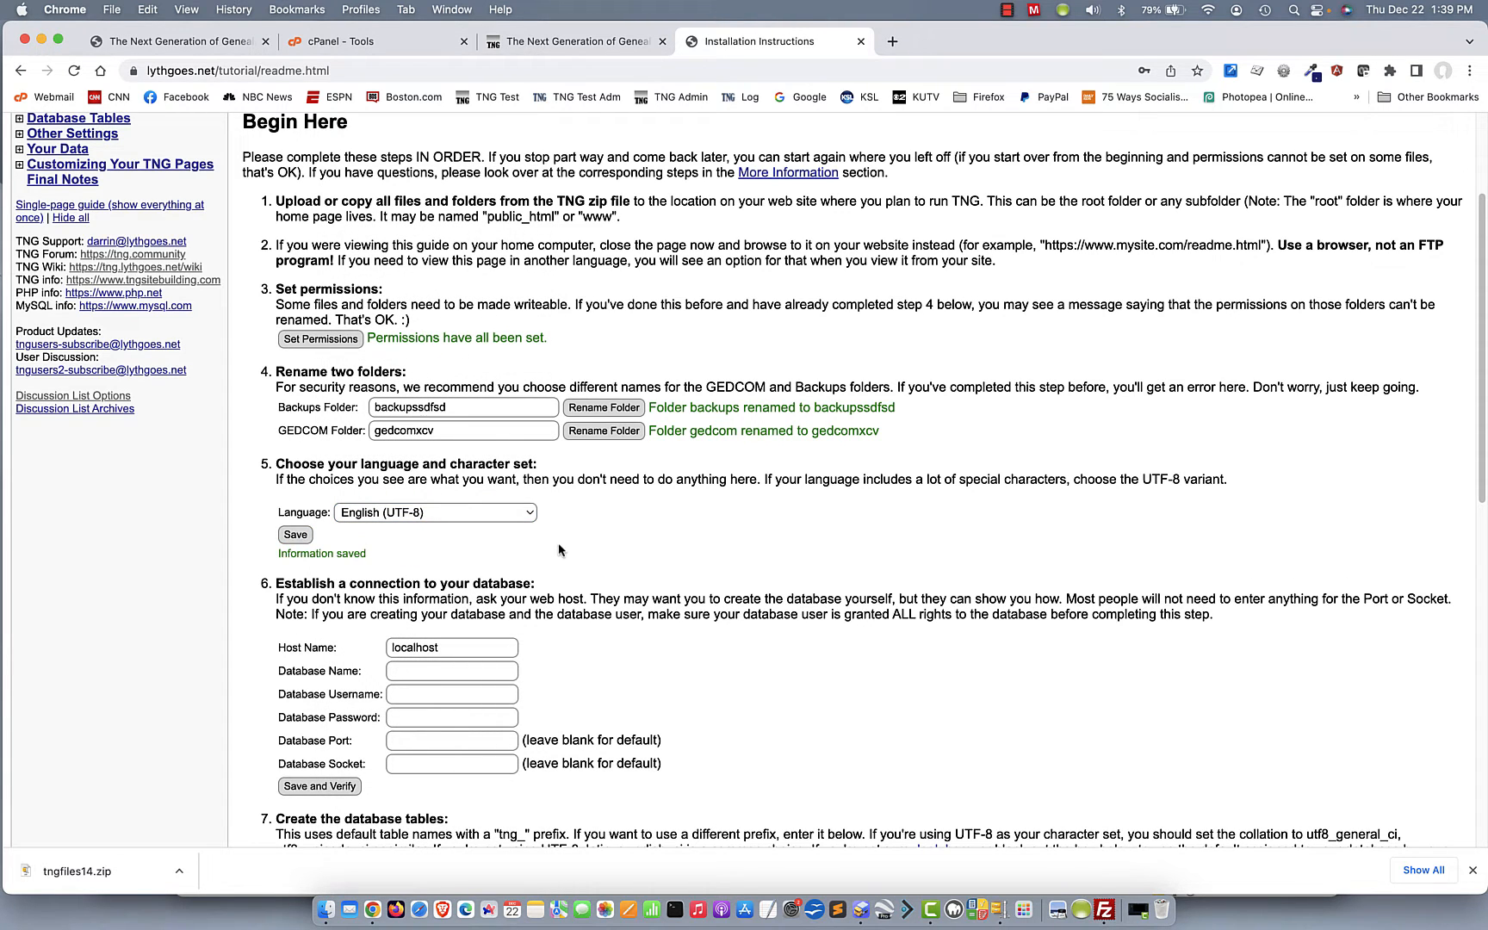
scroll(564, 549, "down", 3)
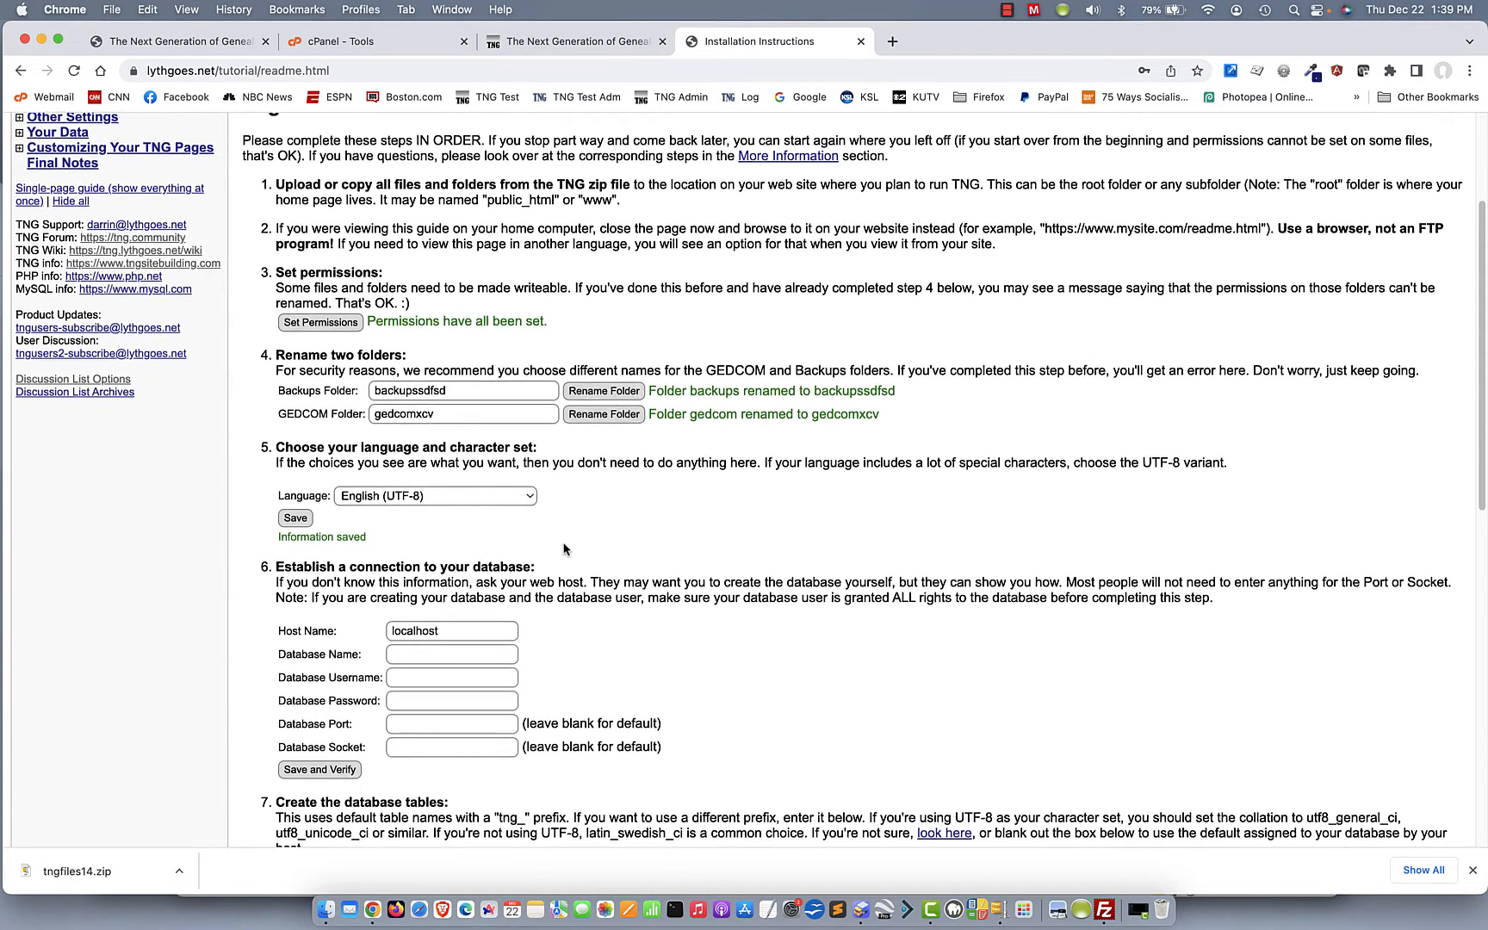
Leave the guide's database step and switch to the cPanel Tools browser tab.
scroll(564, 549, "down", 2)
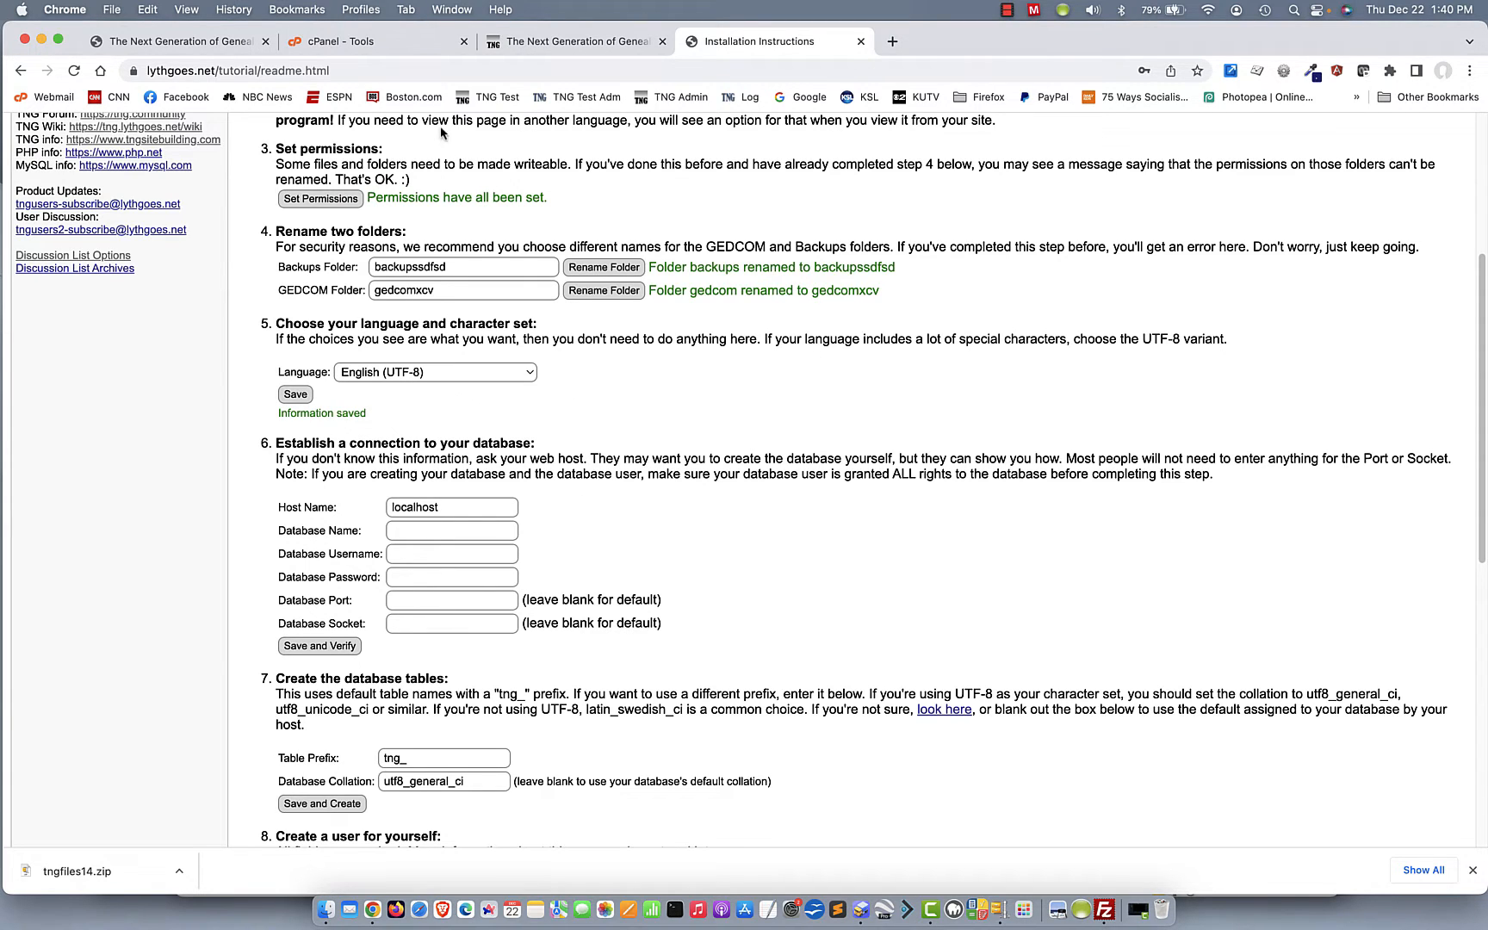
left_click(353, 39)
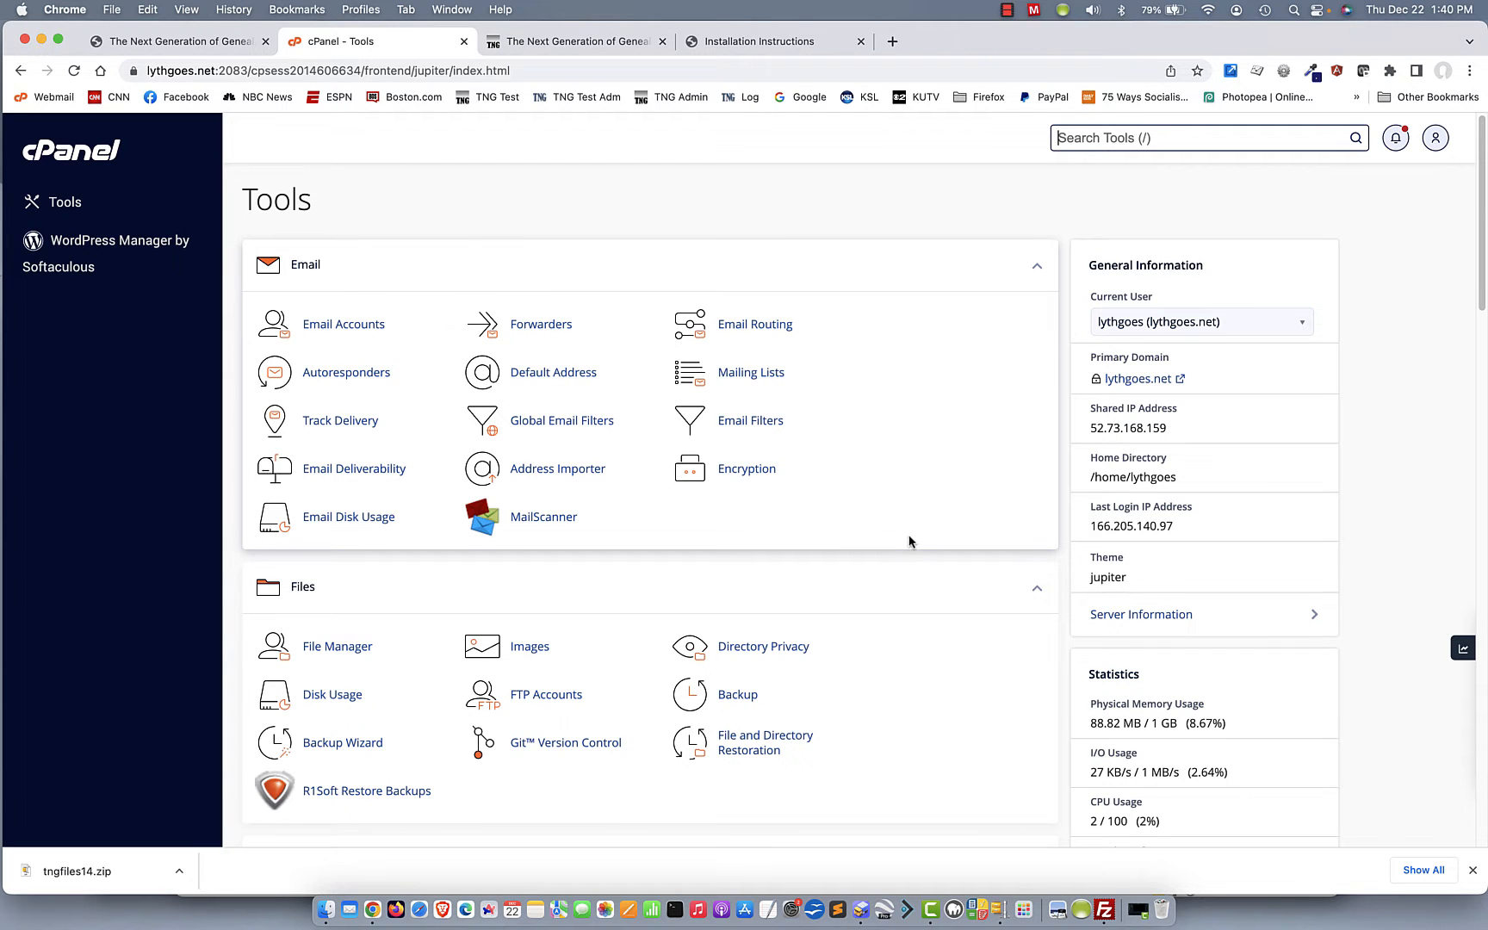
Open the MySQL Databases page from cPanel's Databases section.
scroll(910, 540, "down", 3)
scroll(912, 542, "down", 1)
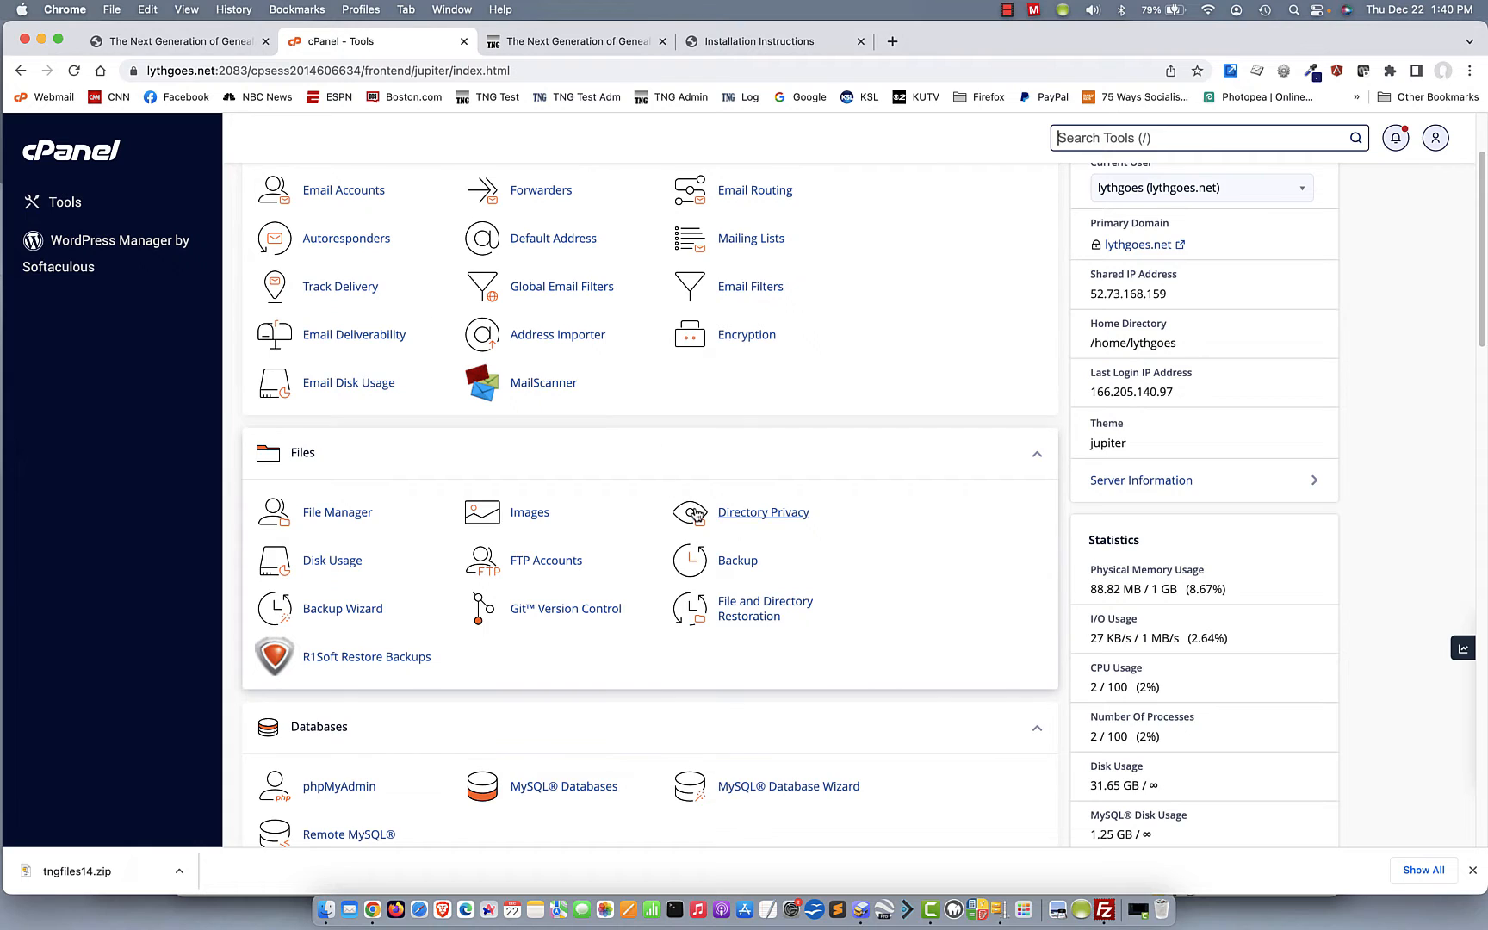
scroll(694, 500, "down", 6)
scroll(695, 514, "down", 1)
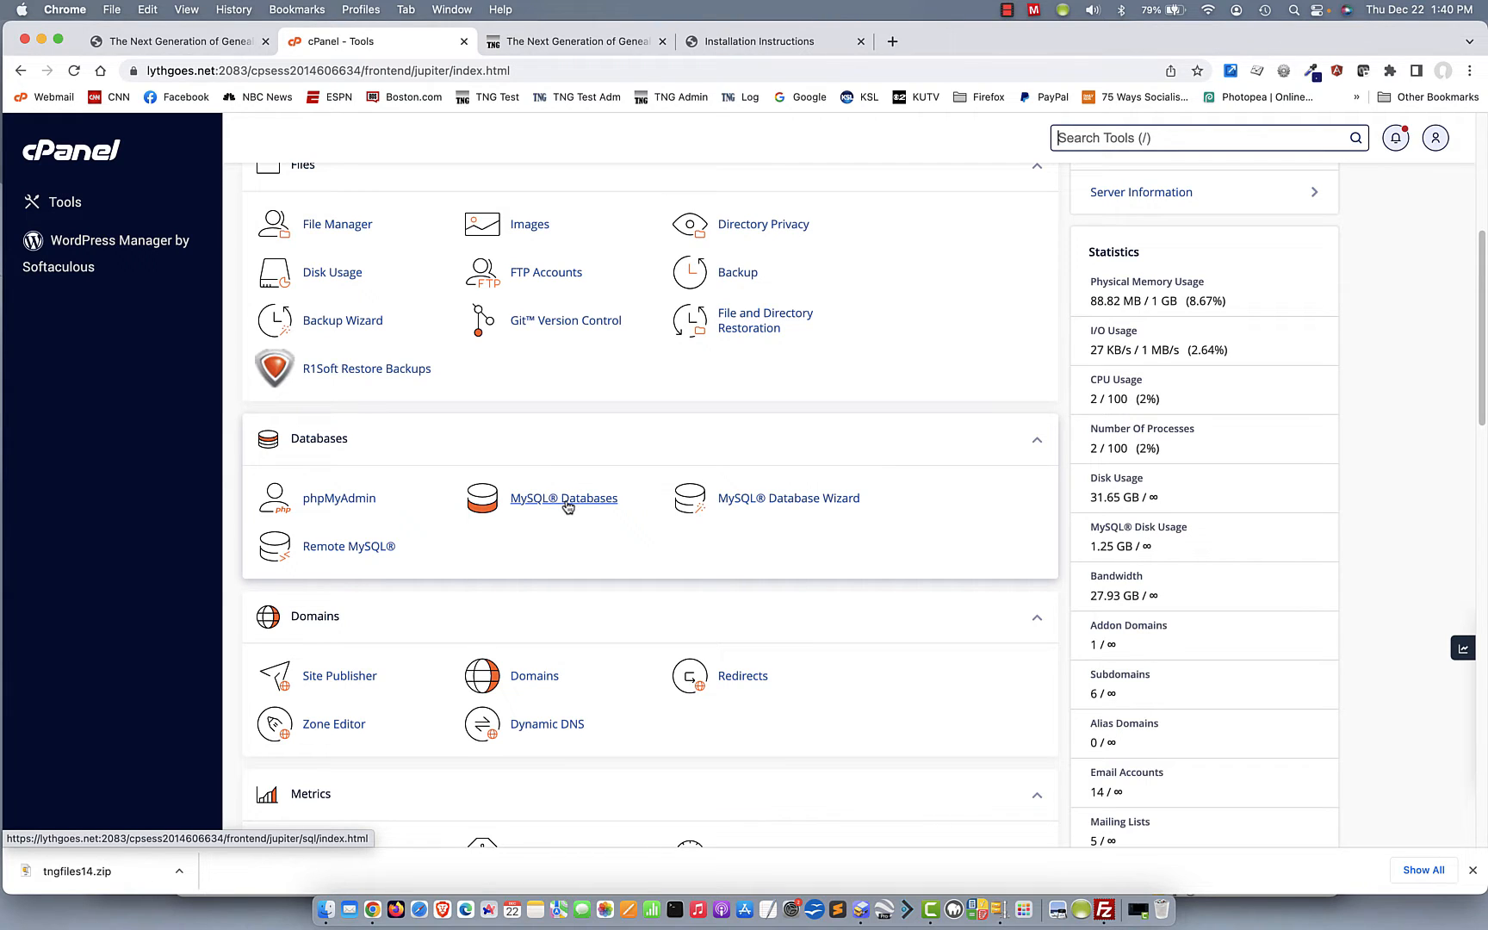
left_click(567, 504)
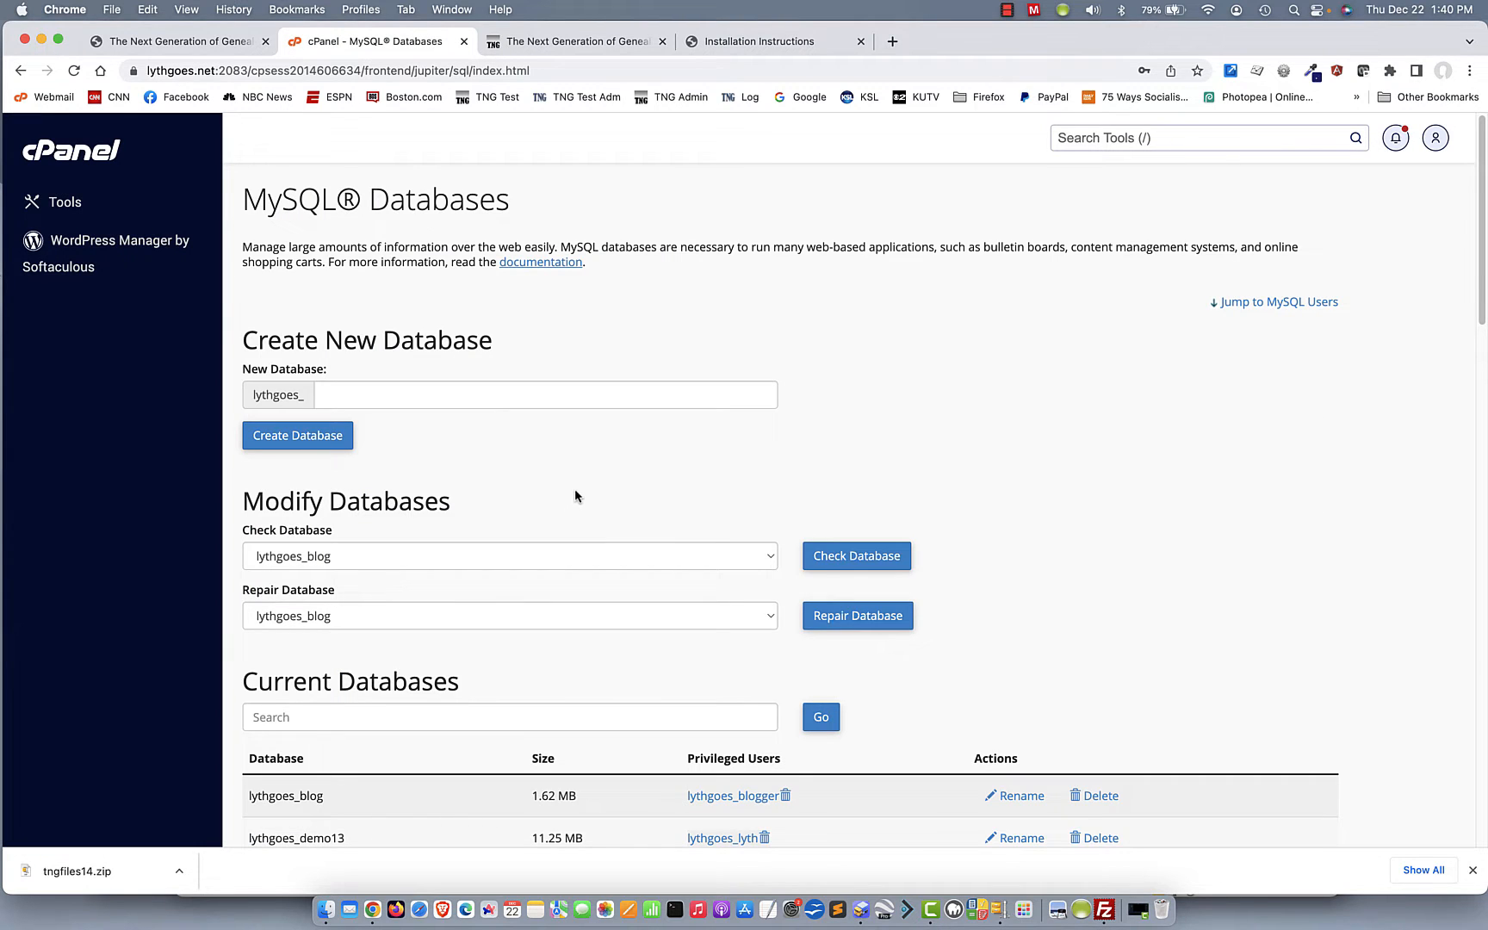
Create a new database named tutorial under the account prefix.
scroll(575, 490, "down", 1)
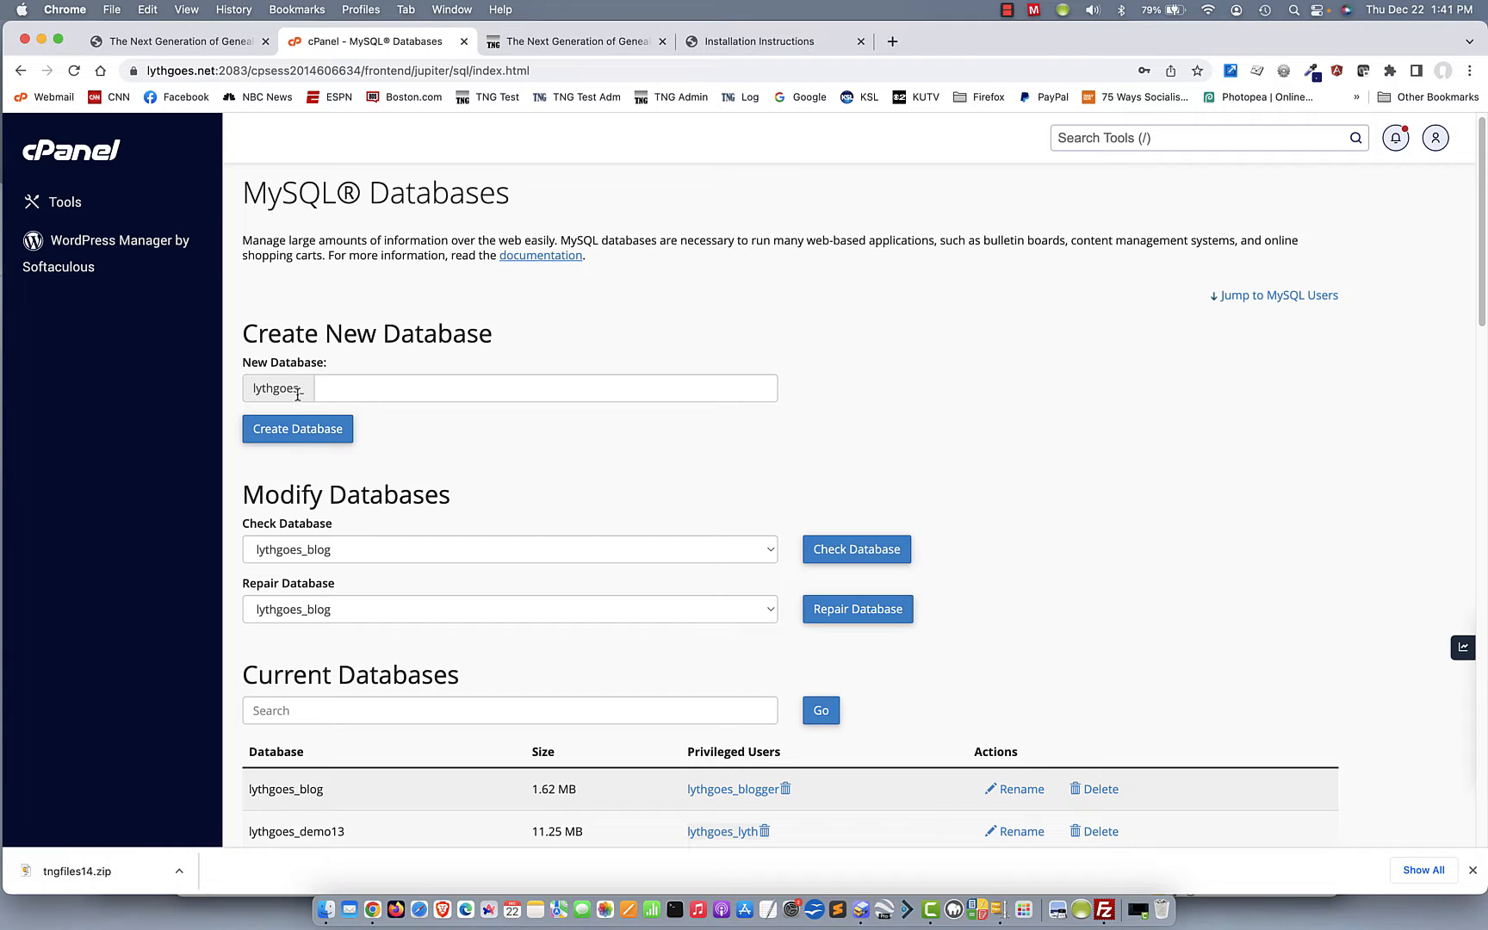
left_click(338, 386)
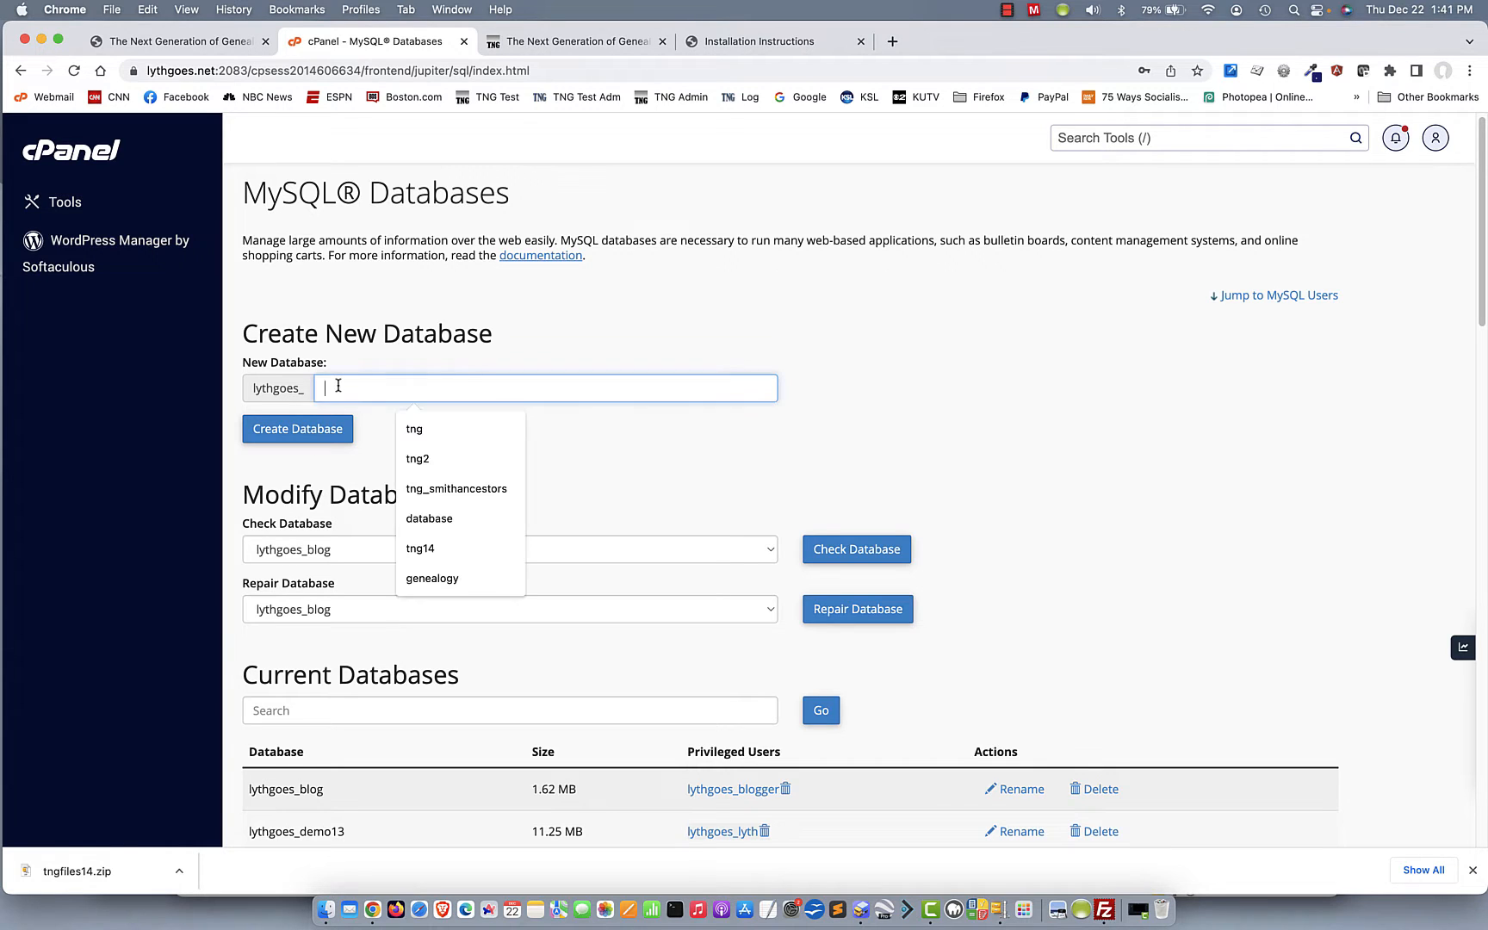
left_click(354, 355)
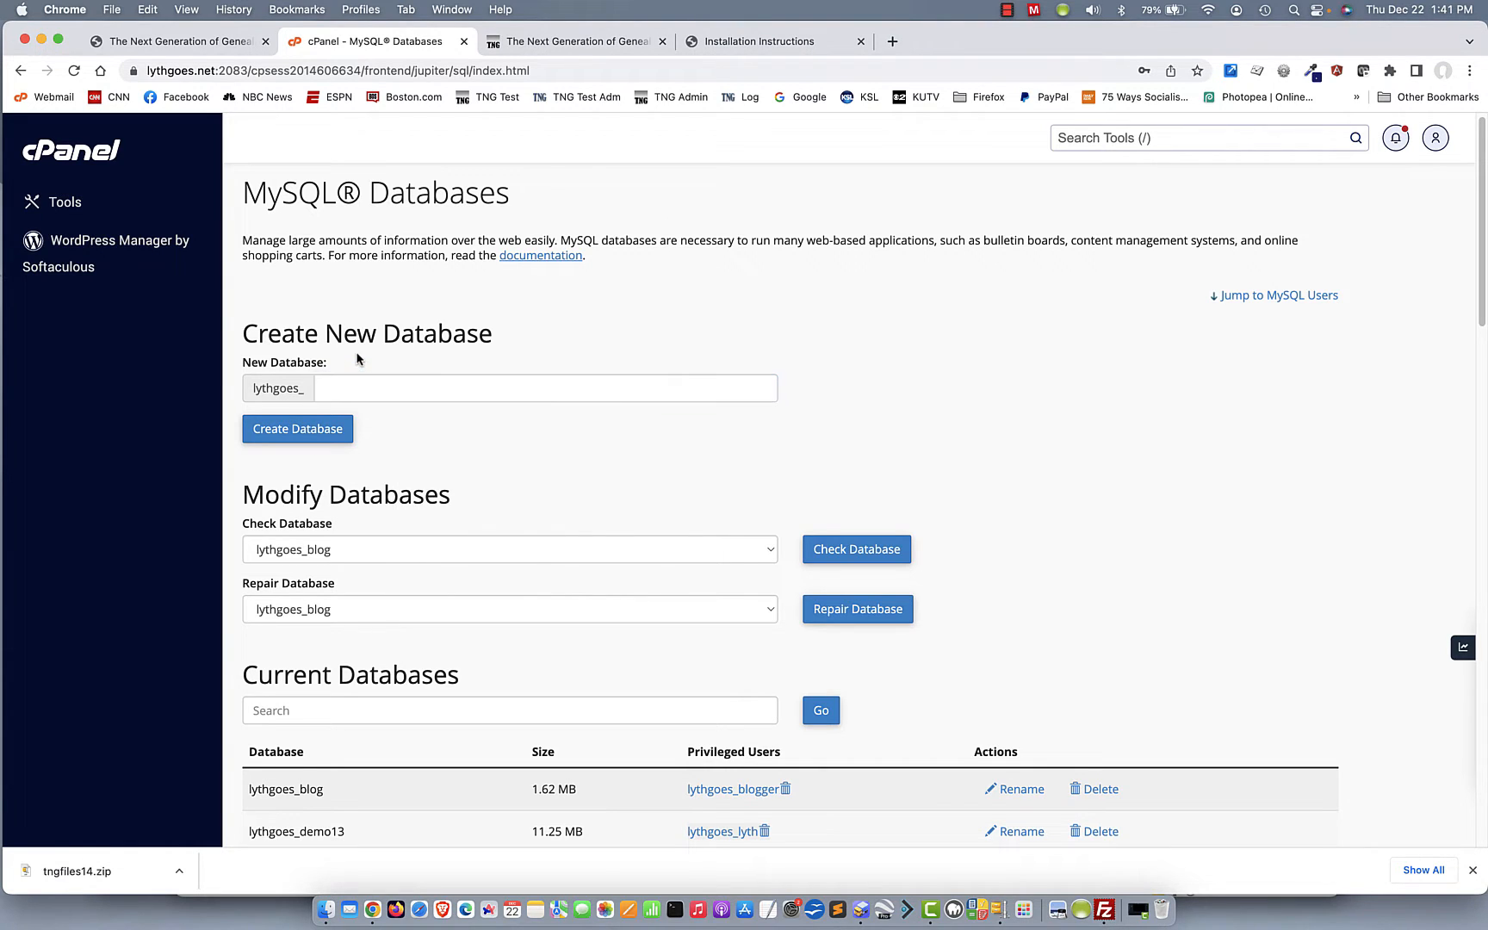
left_click(330, 391)
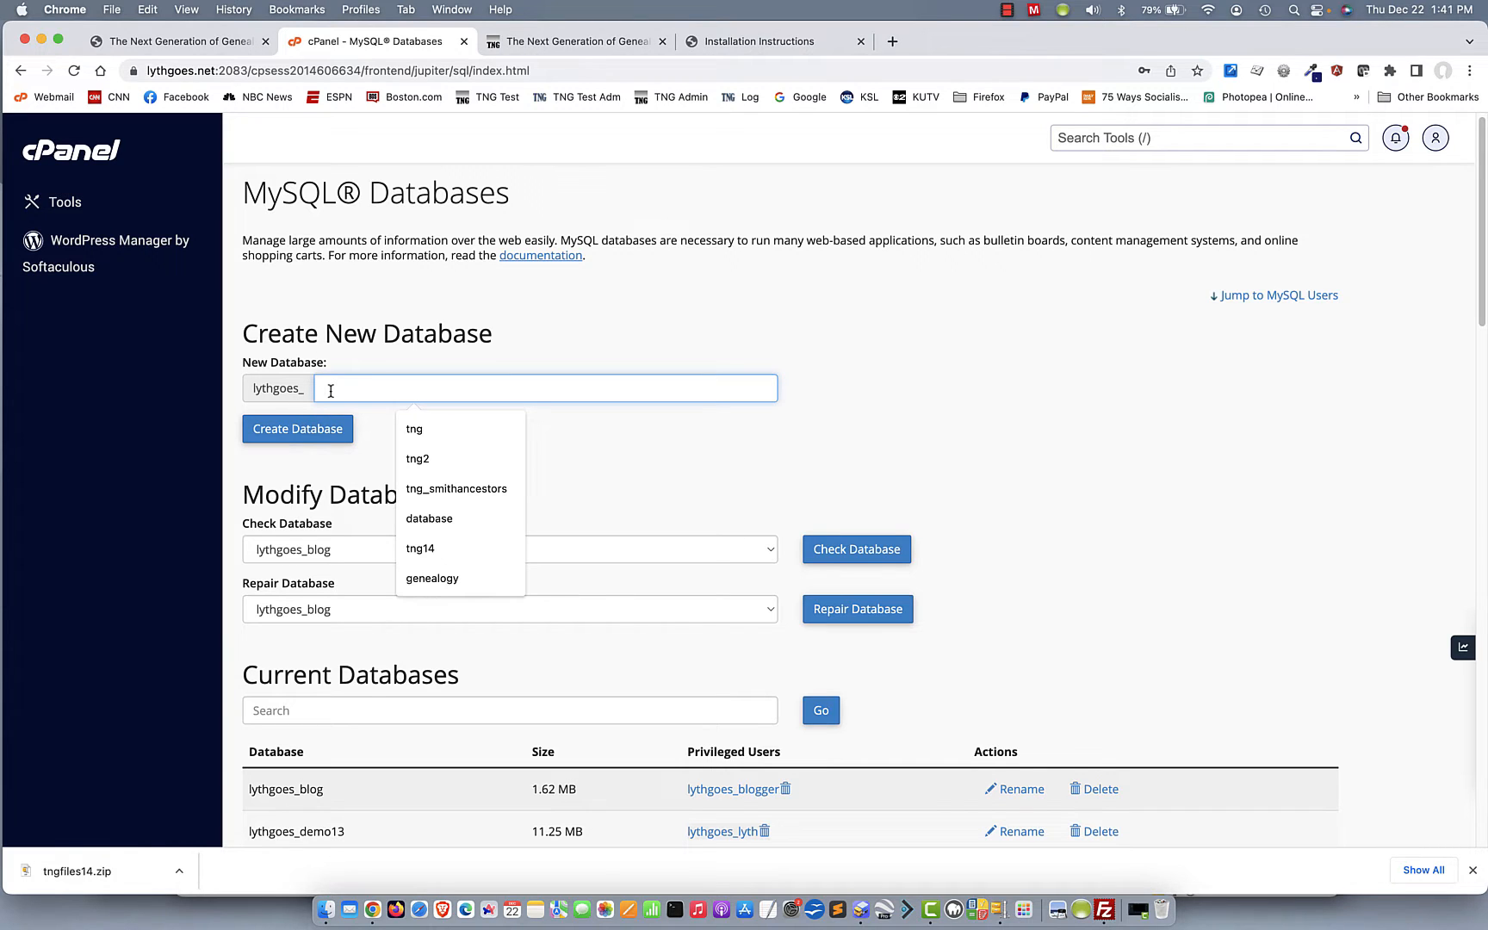
type("tutorial")
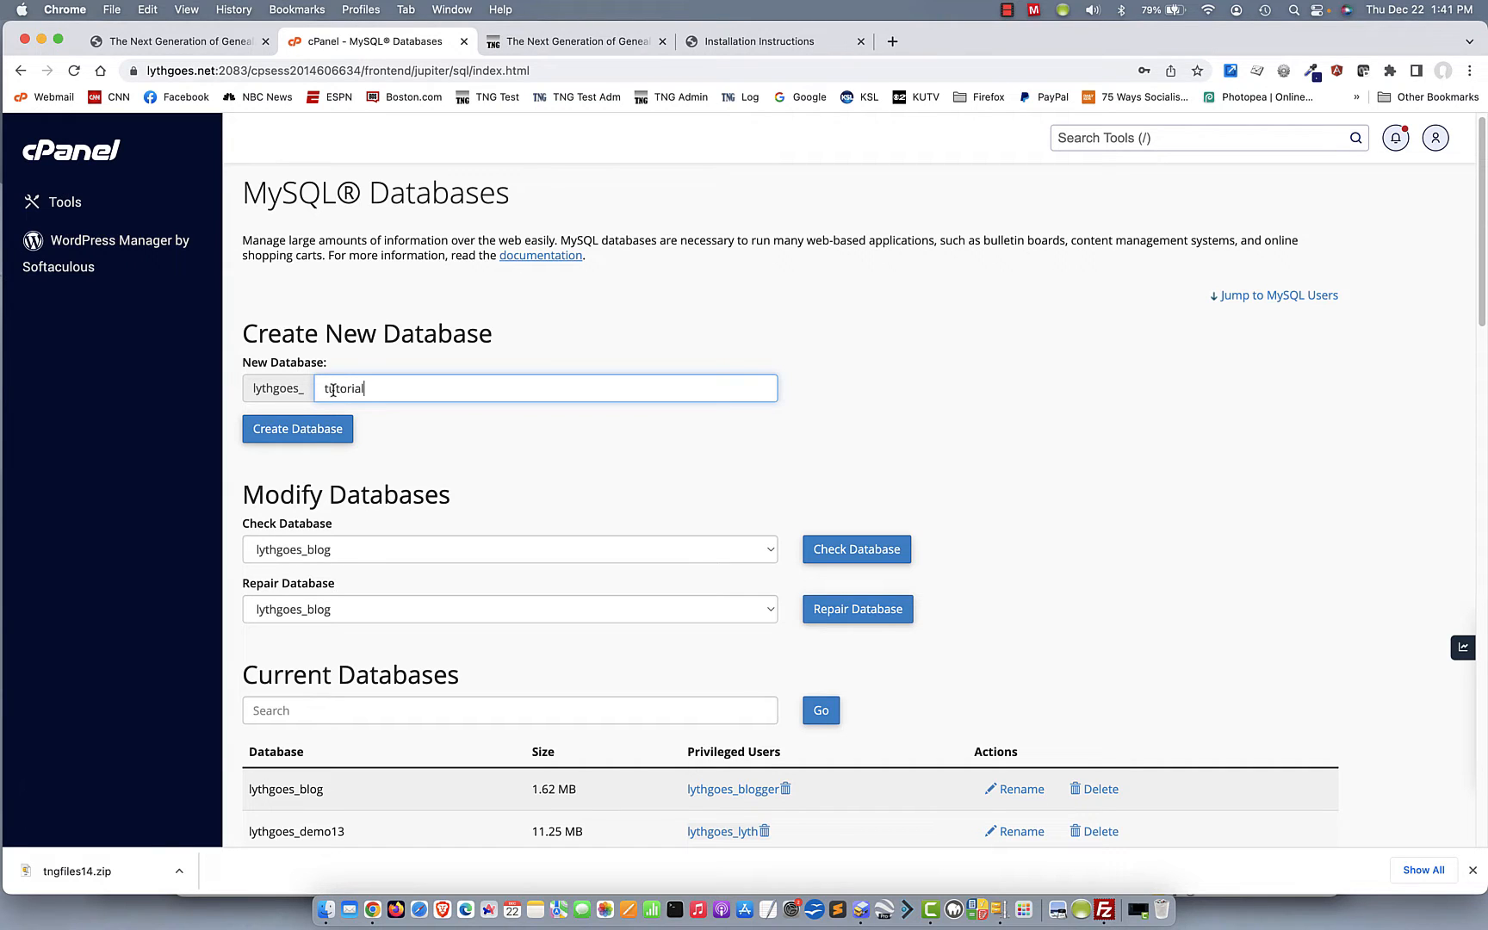
left_click(367, 420)
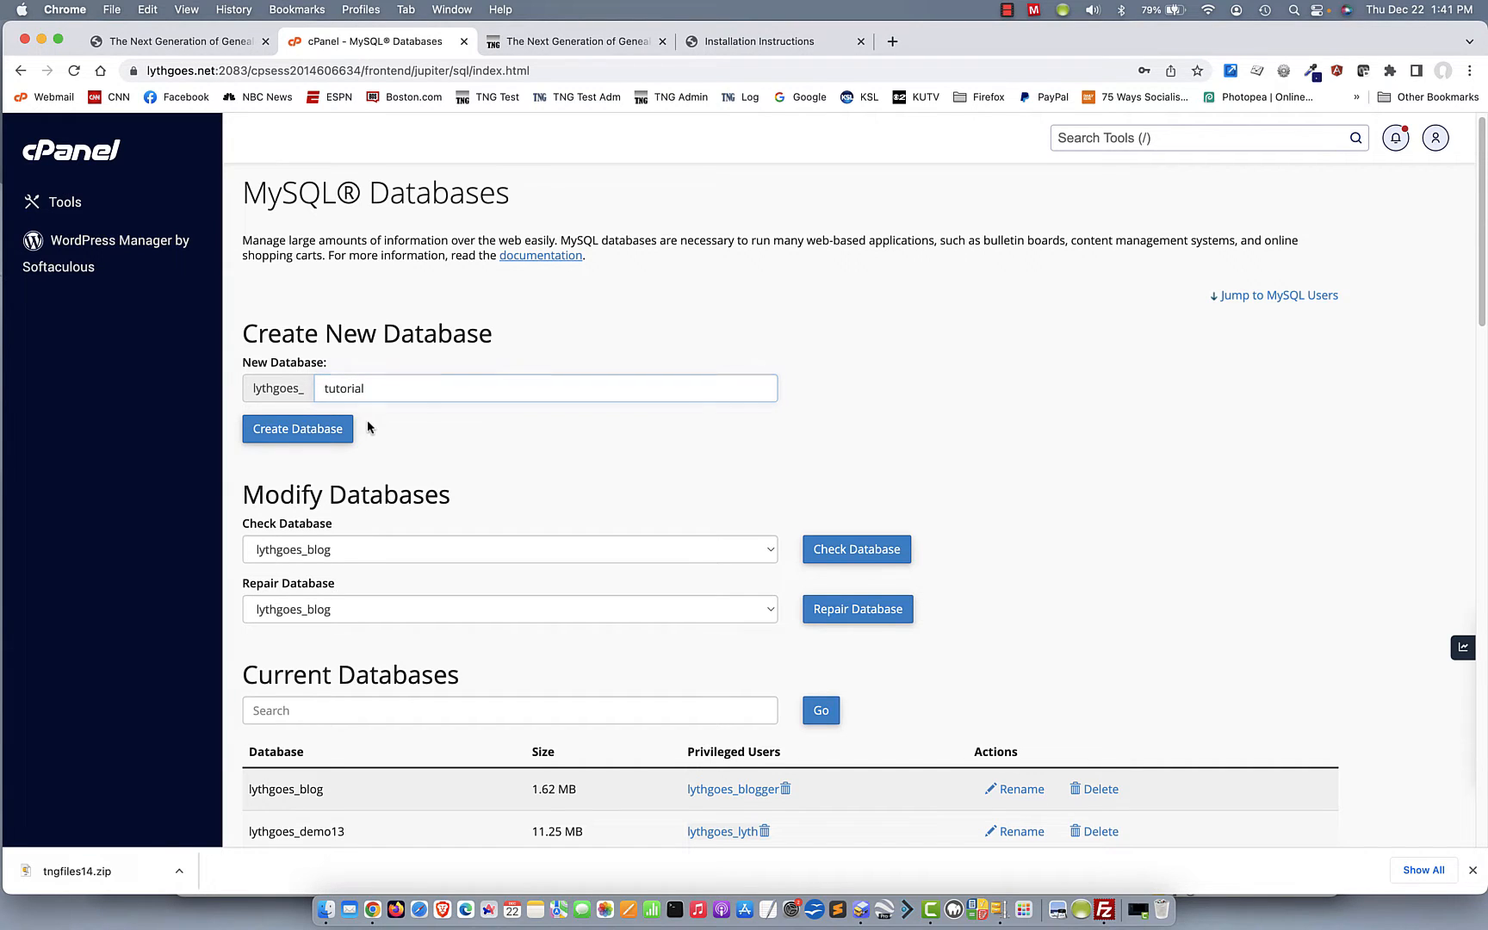
left_click(304, 430)
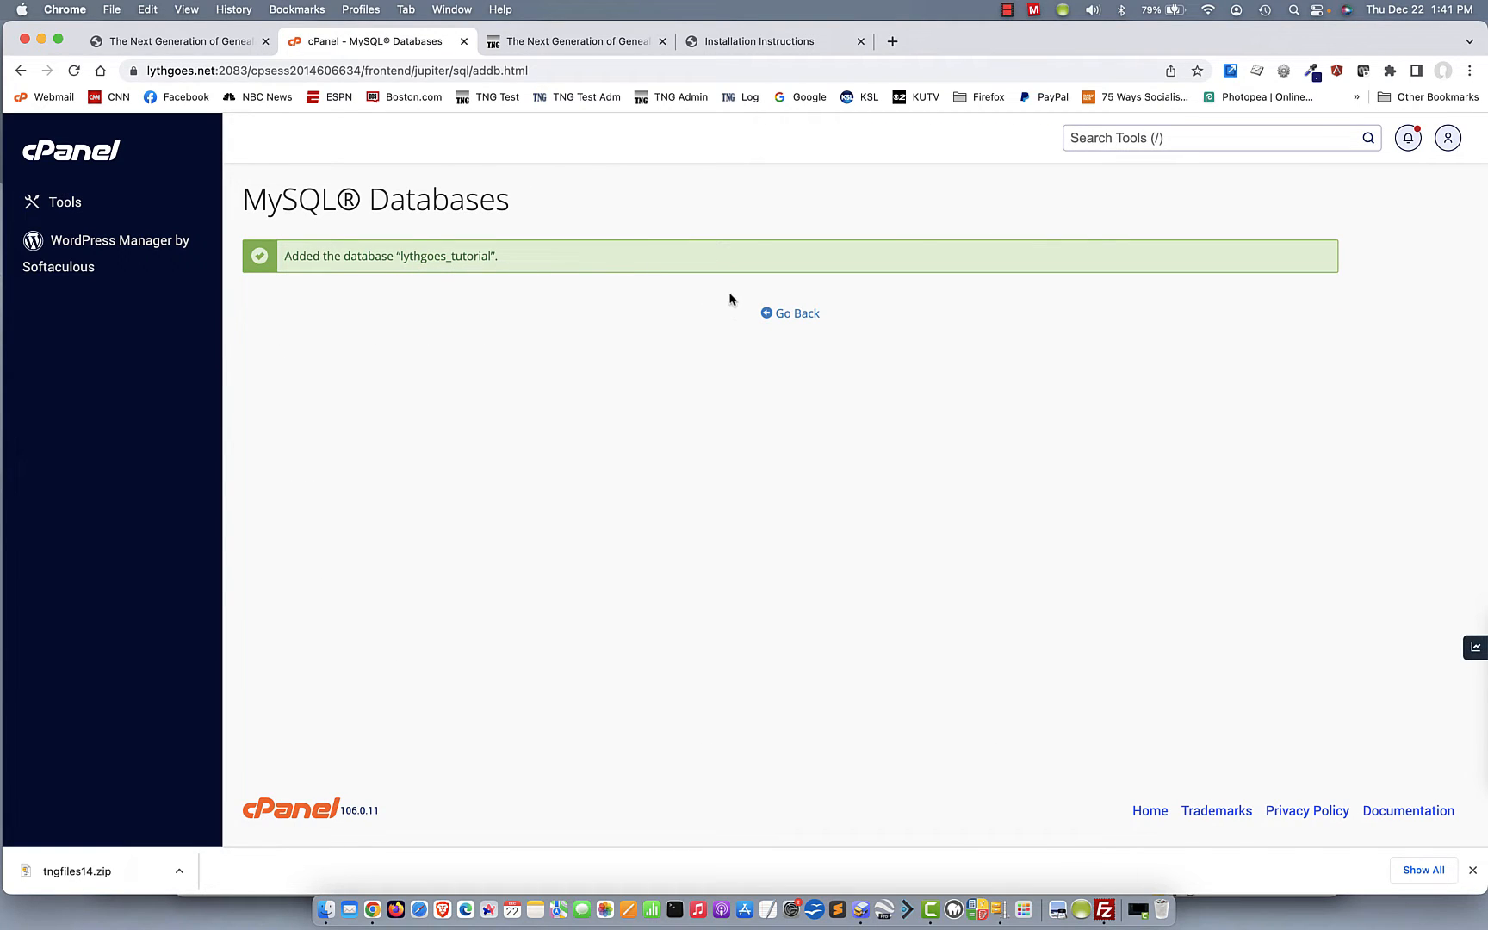
Enter tutorial_user as the new MySQL username under Add New User.
left_click(800, 317)
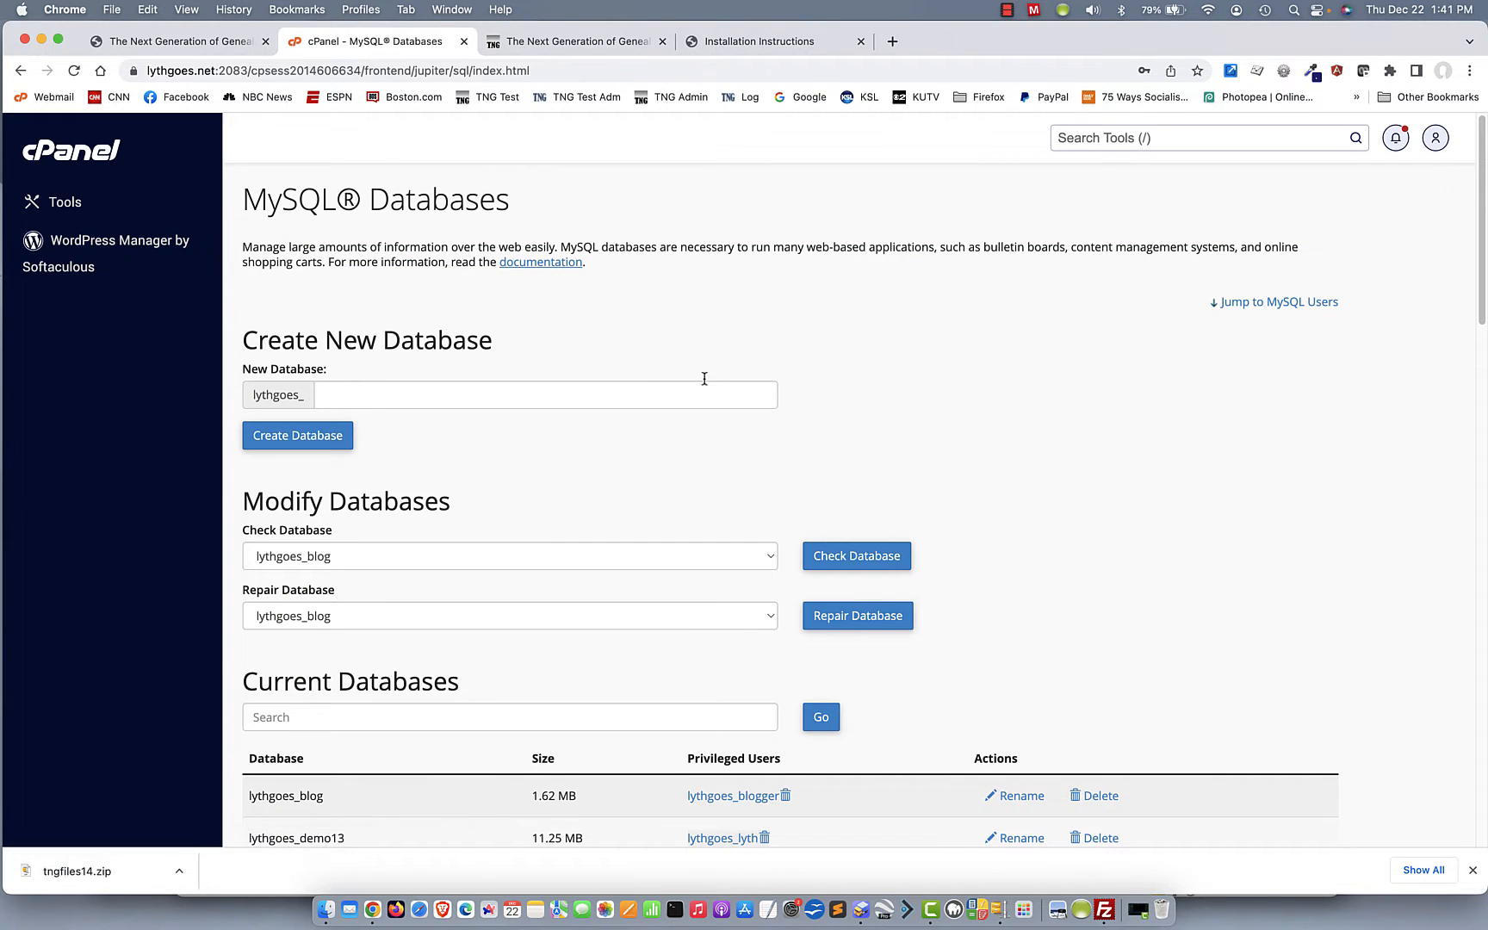
scroll(705, 389, "down", 2)
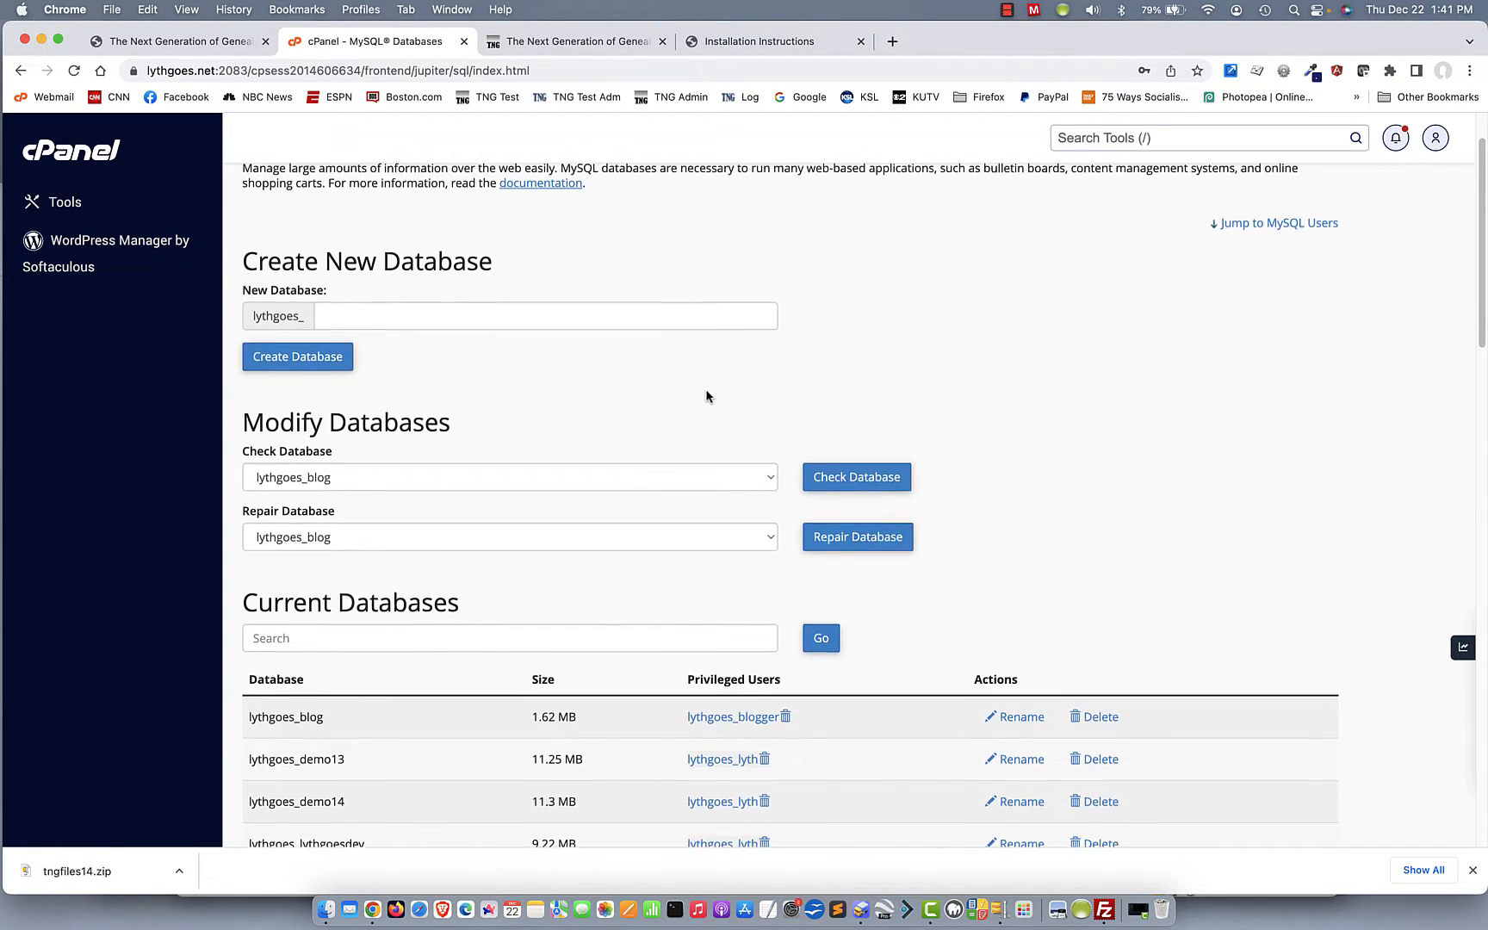
scroll(706, 388, "down", 10)
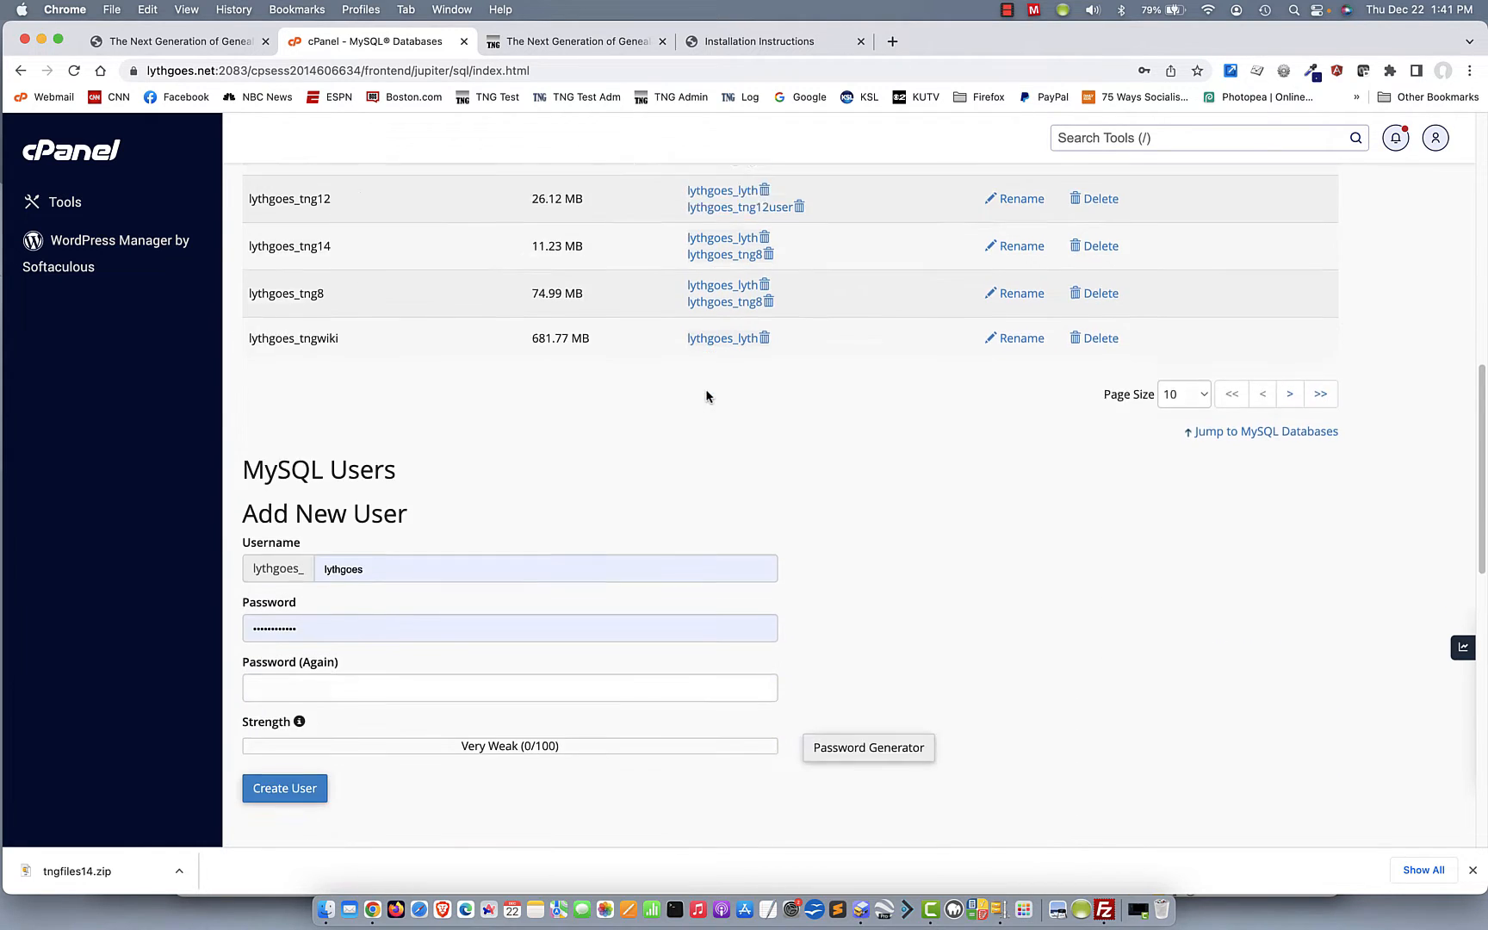
scroll(706, 393, "down", 3)
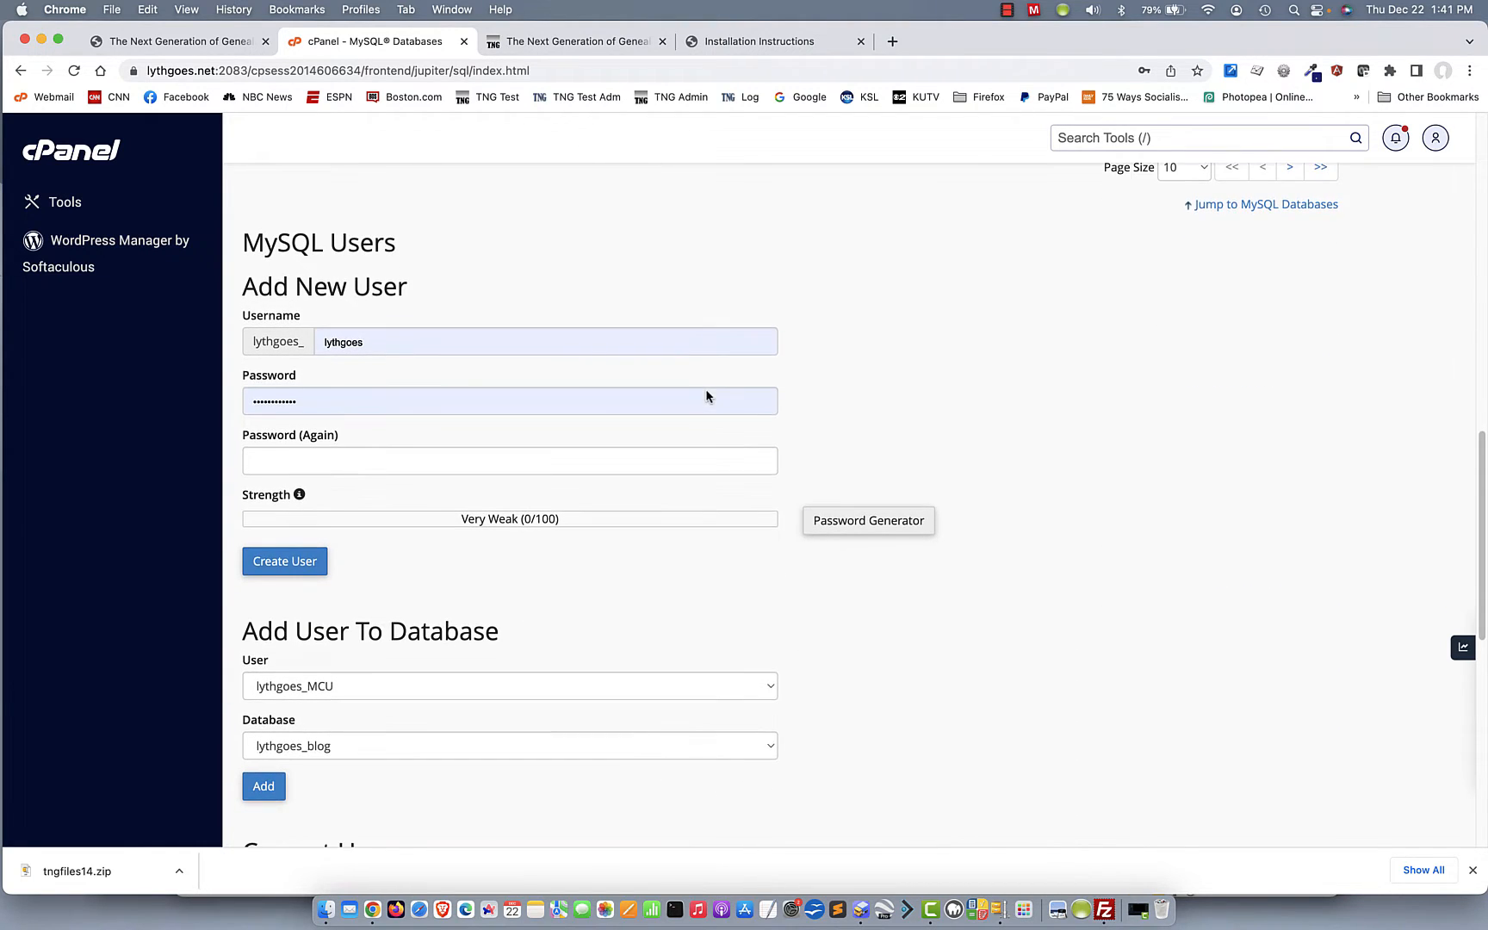
scroll(706, 394, "down", 1)
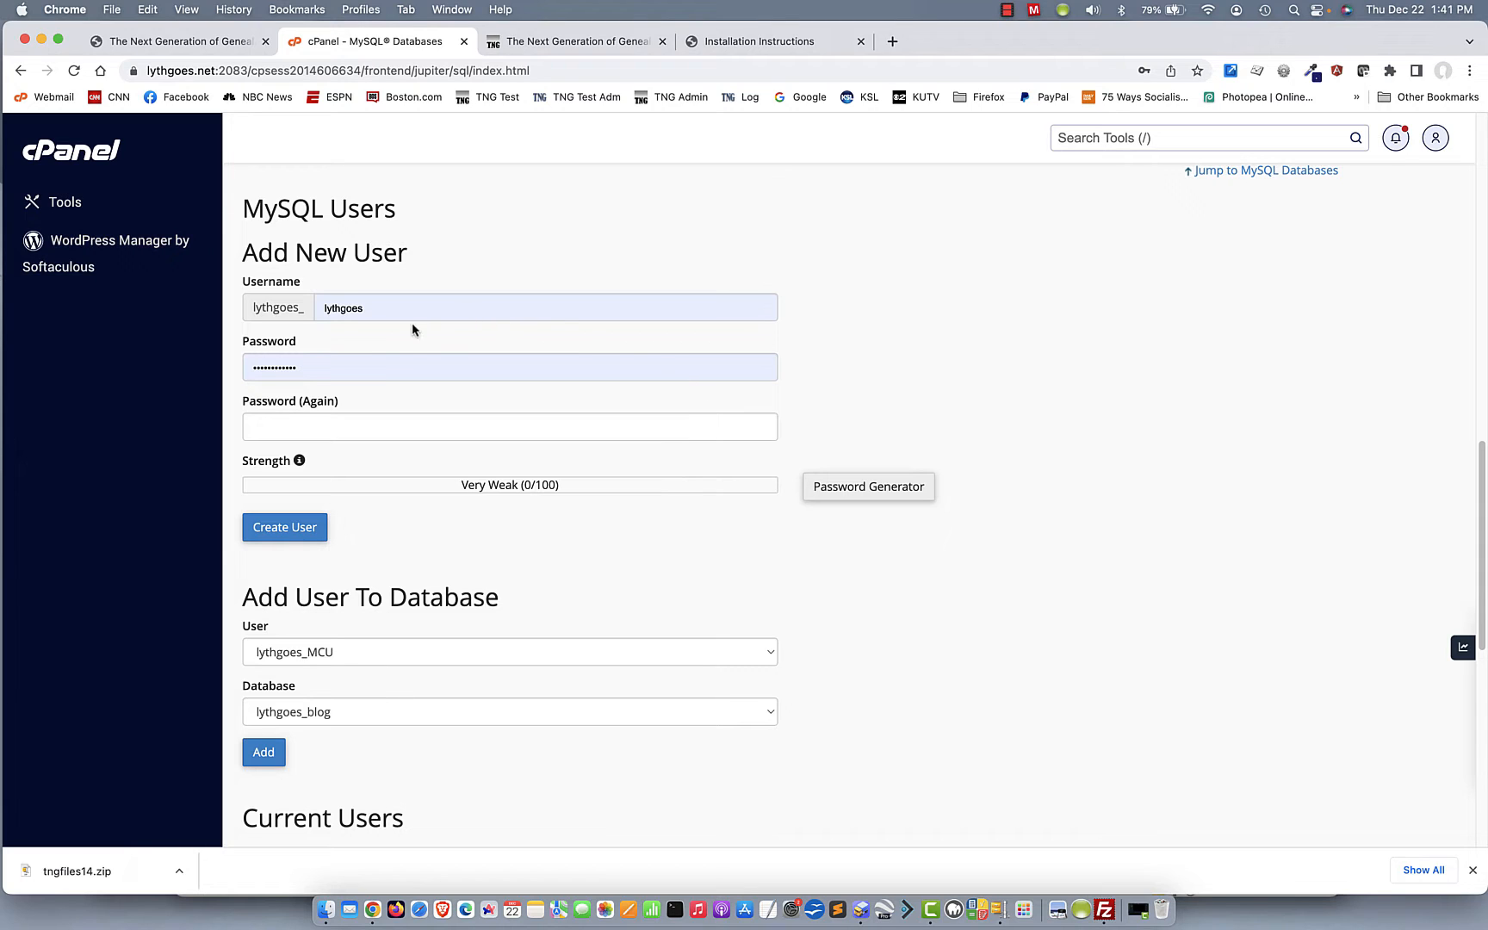
left_click(389, 312)
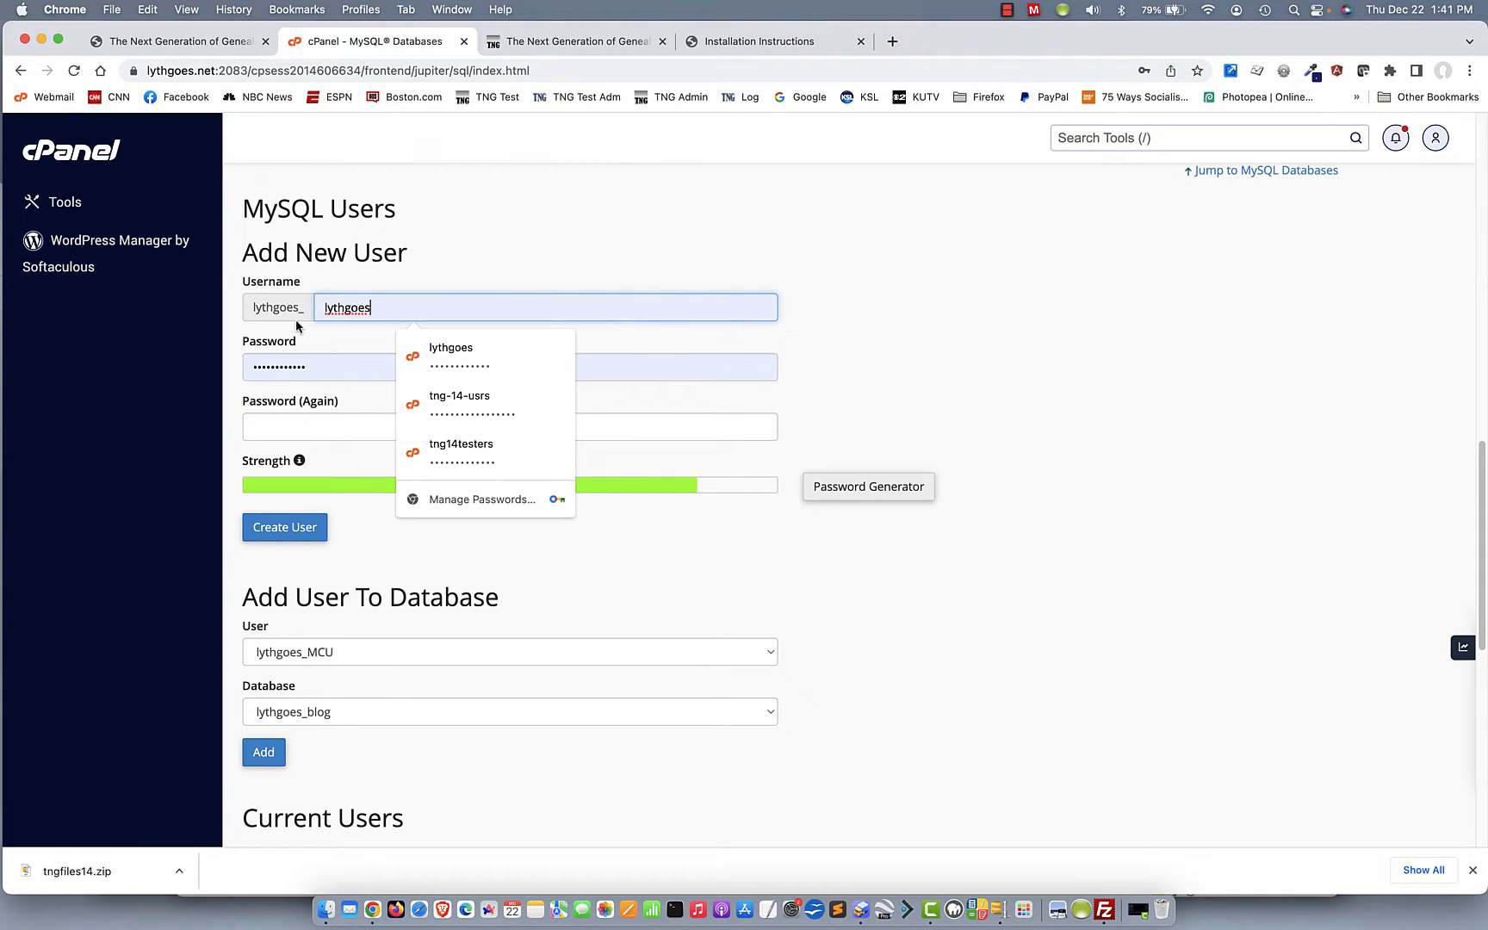
key("BackSpace")
key("BackSpace")
key("BackSpace")
key("BackSpace")
key("BackSpace")
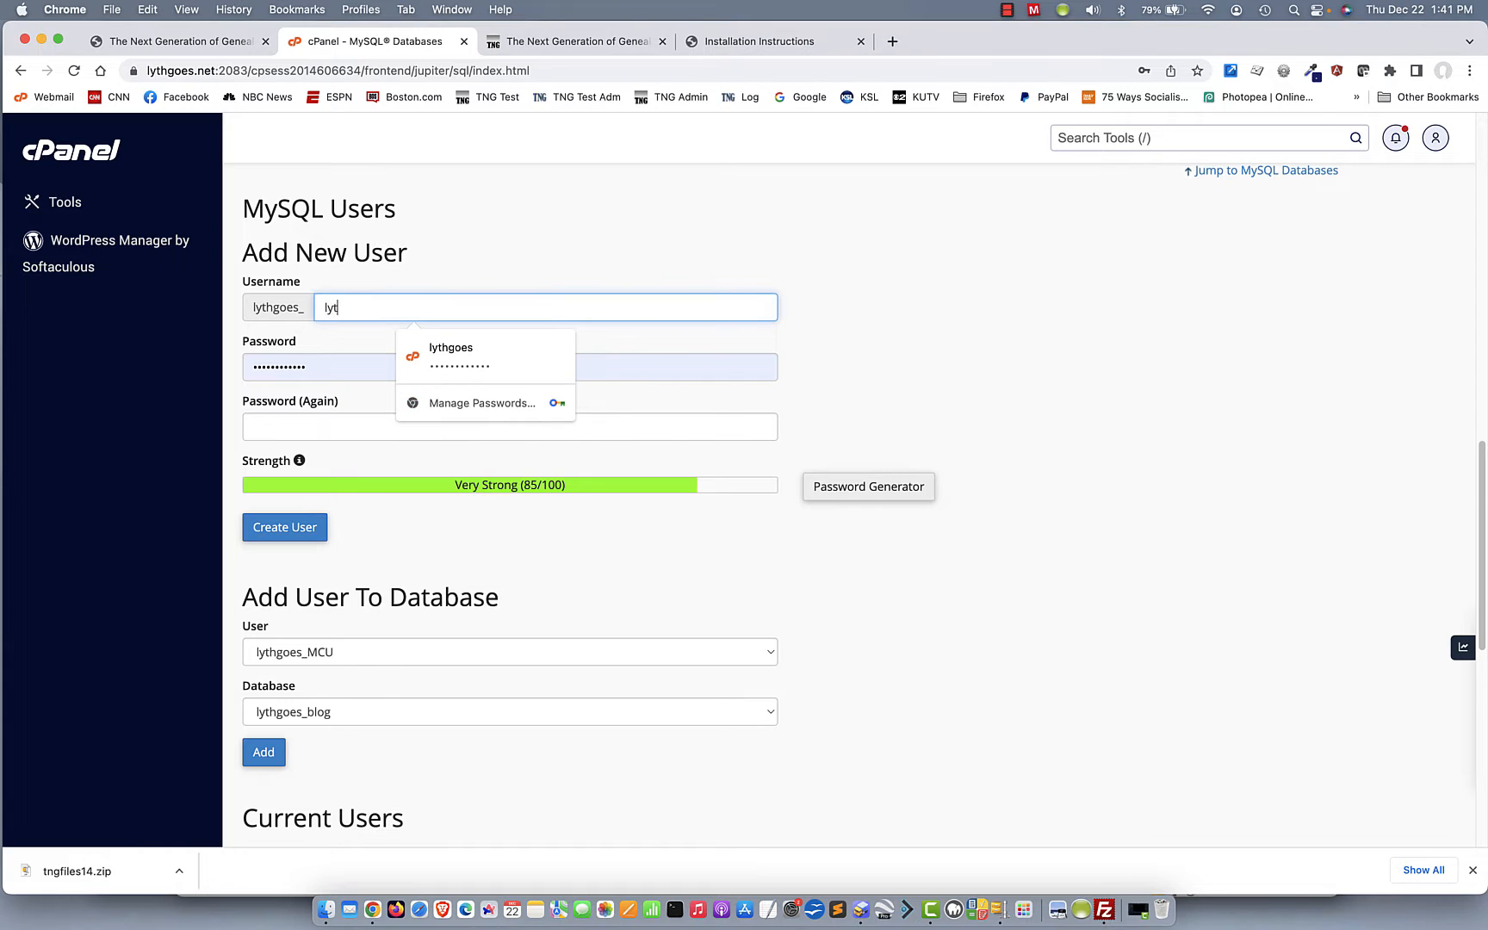
key("BackSpace")
key("BackSpace")
key("BackSpace")
type("tutori")
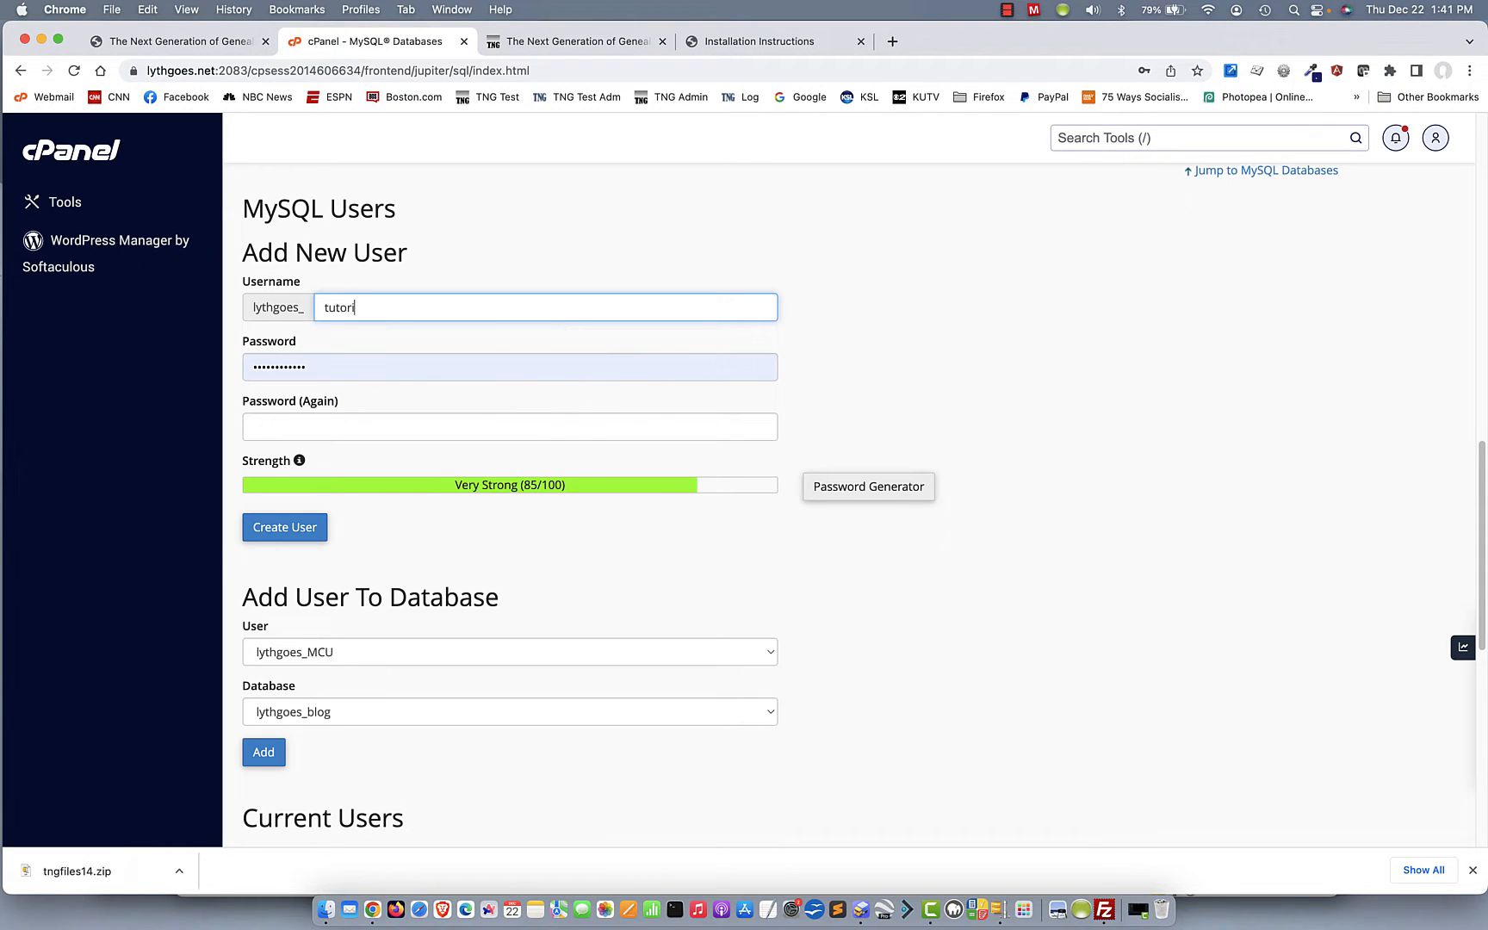
type("al_user")
Type a strong password in both fields and create user lythgoes_tutorial_user.
left_click(861, 488)
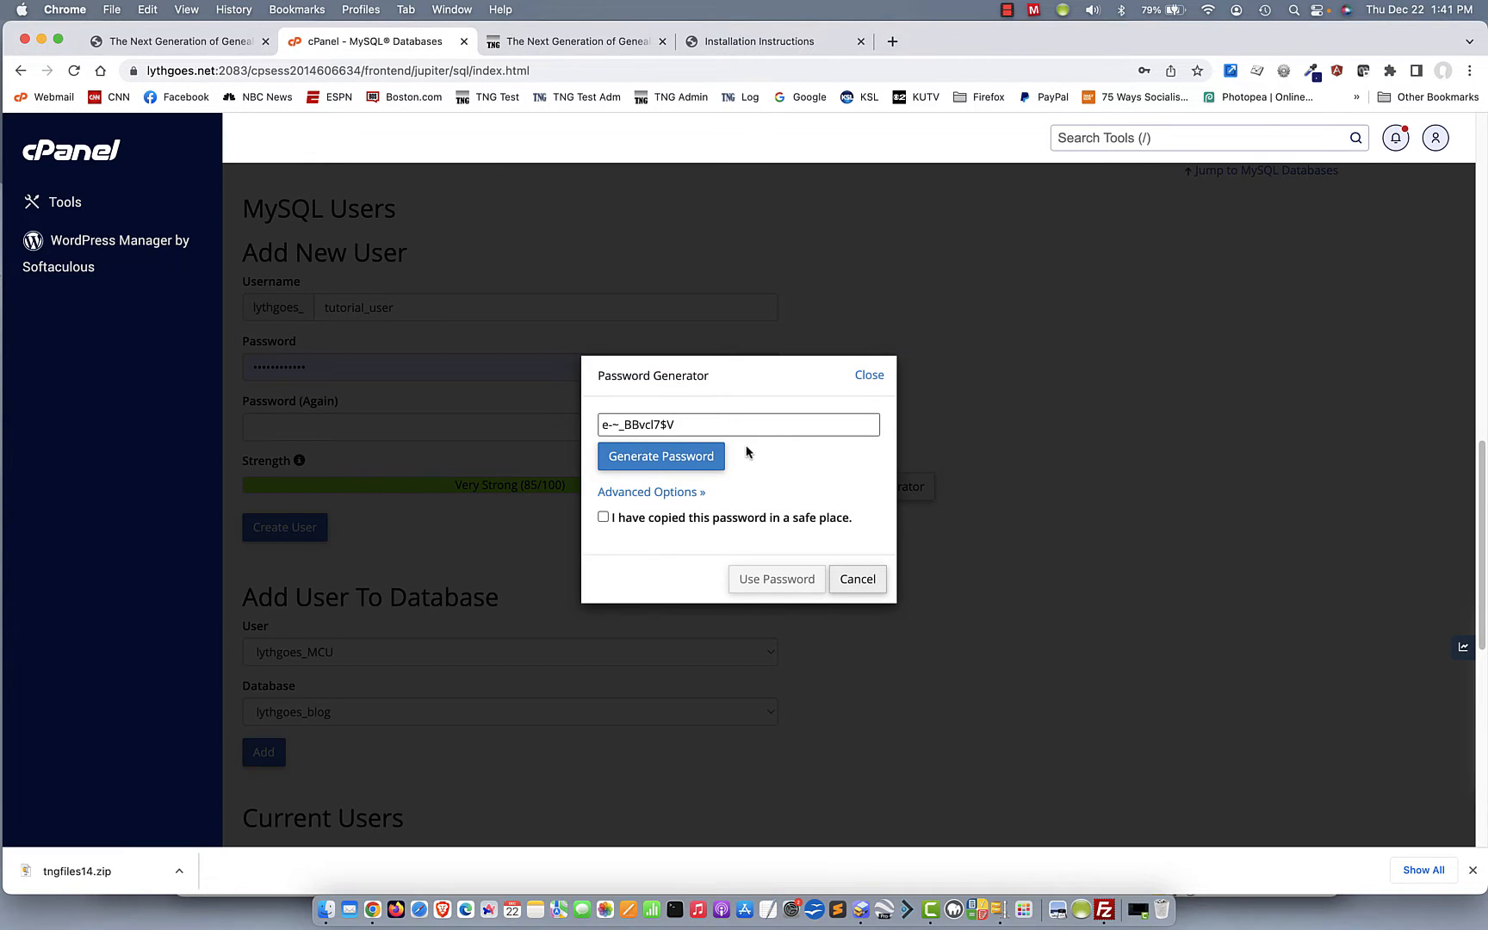
left_click(858, 578)
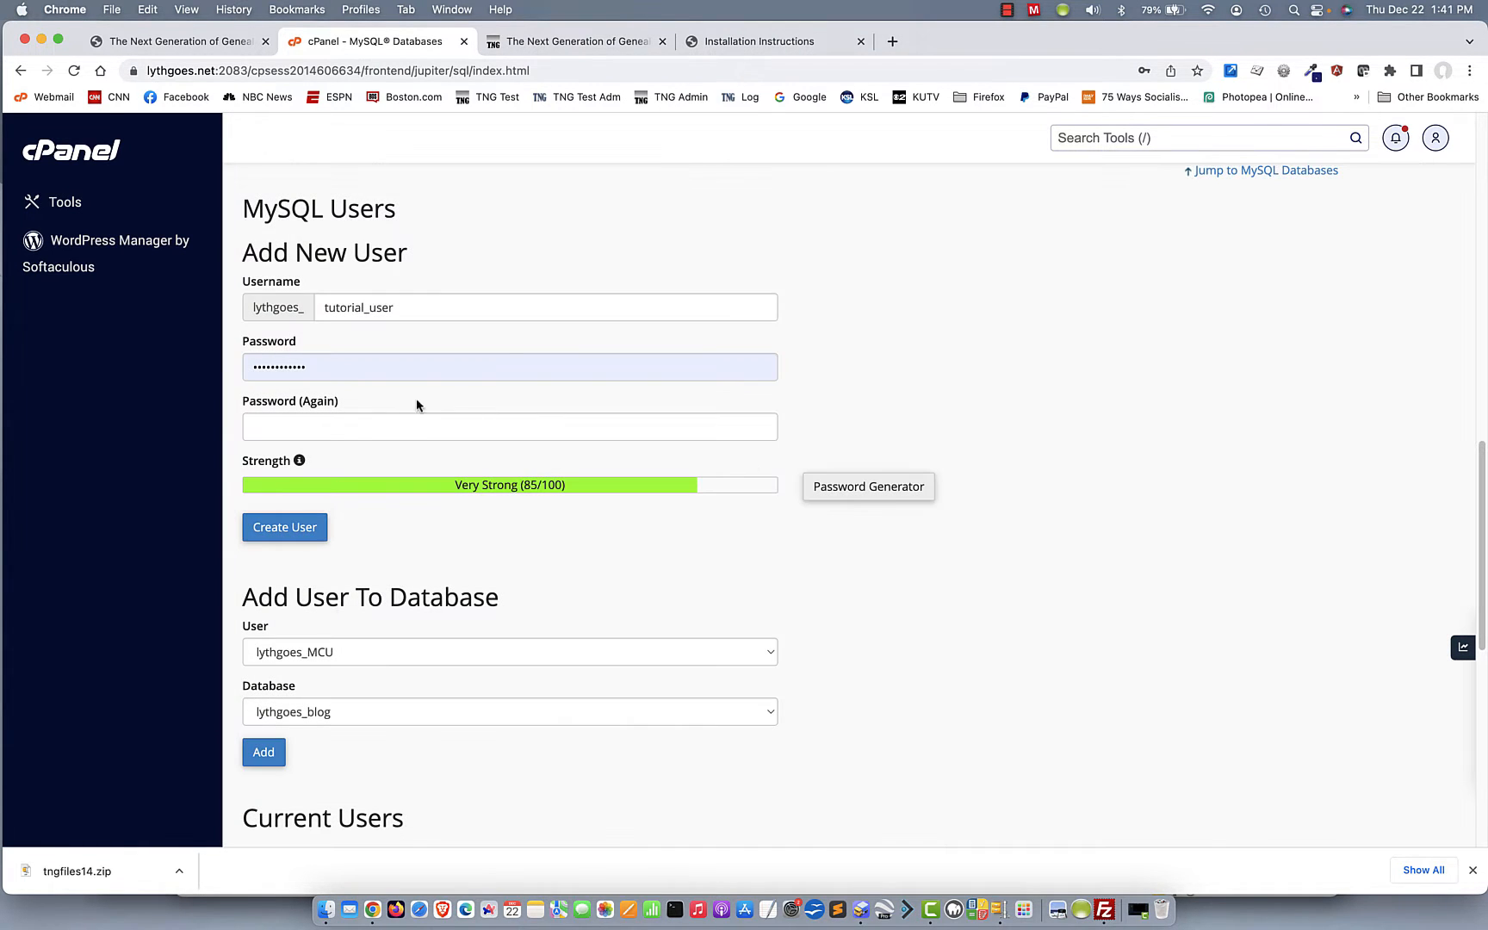
left_click(331, 371)
key("super+a")
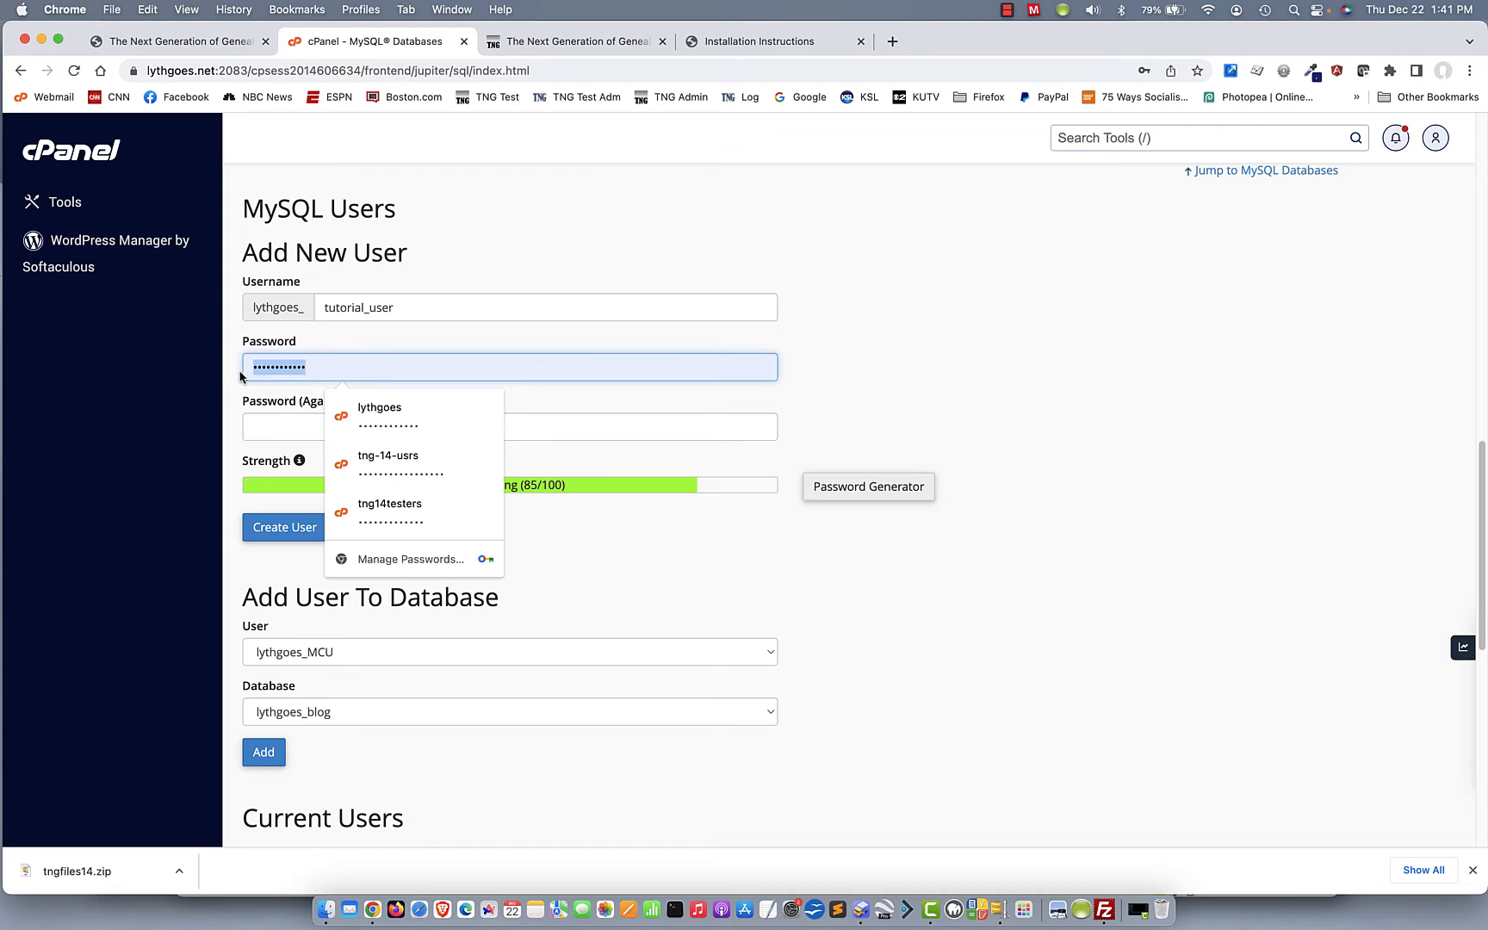
type("********")
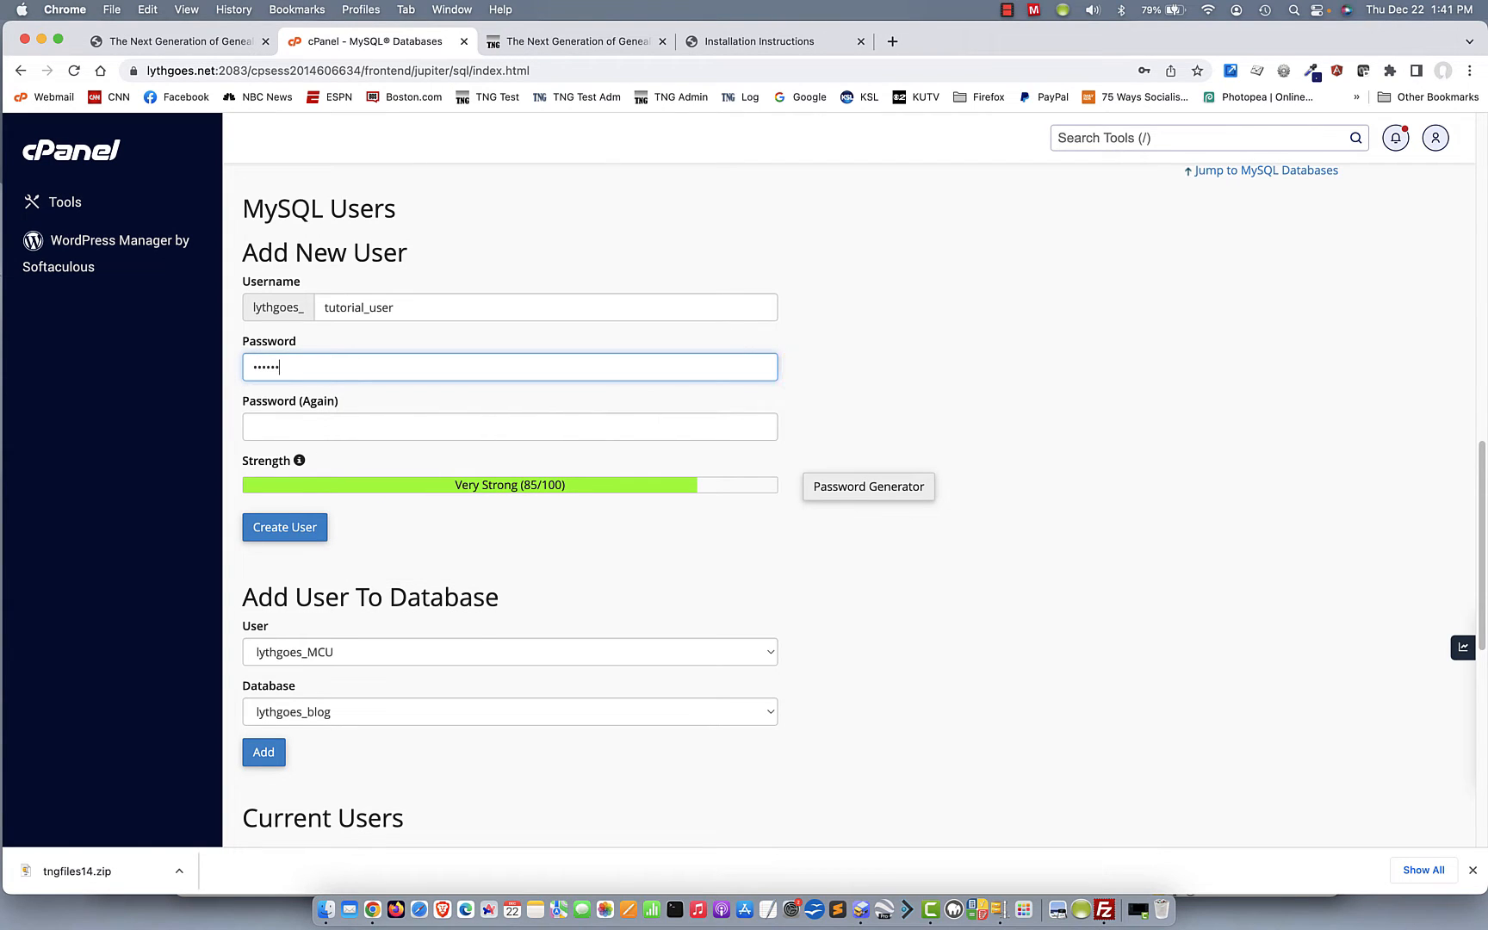
type("********")
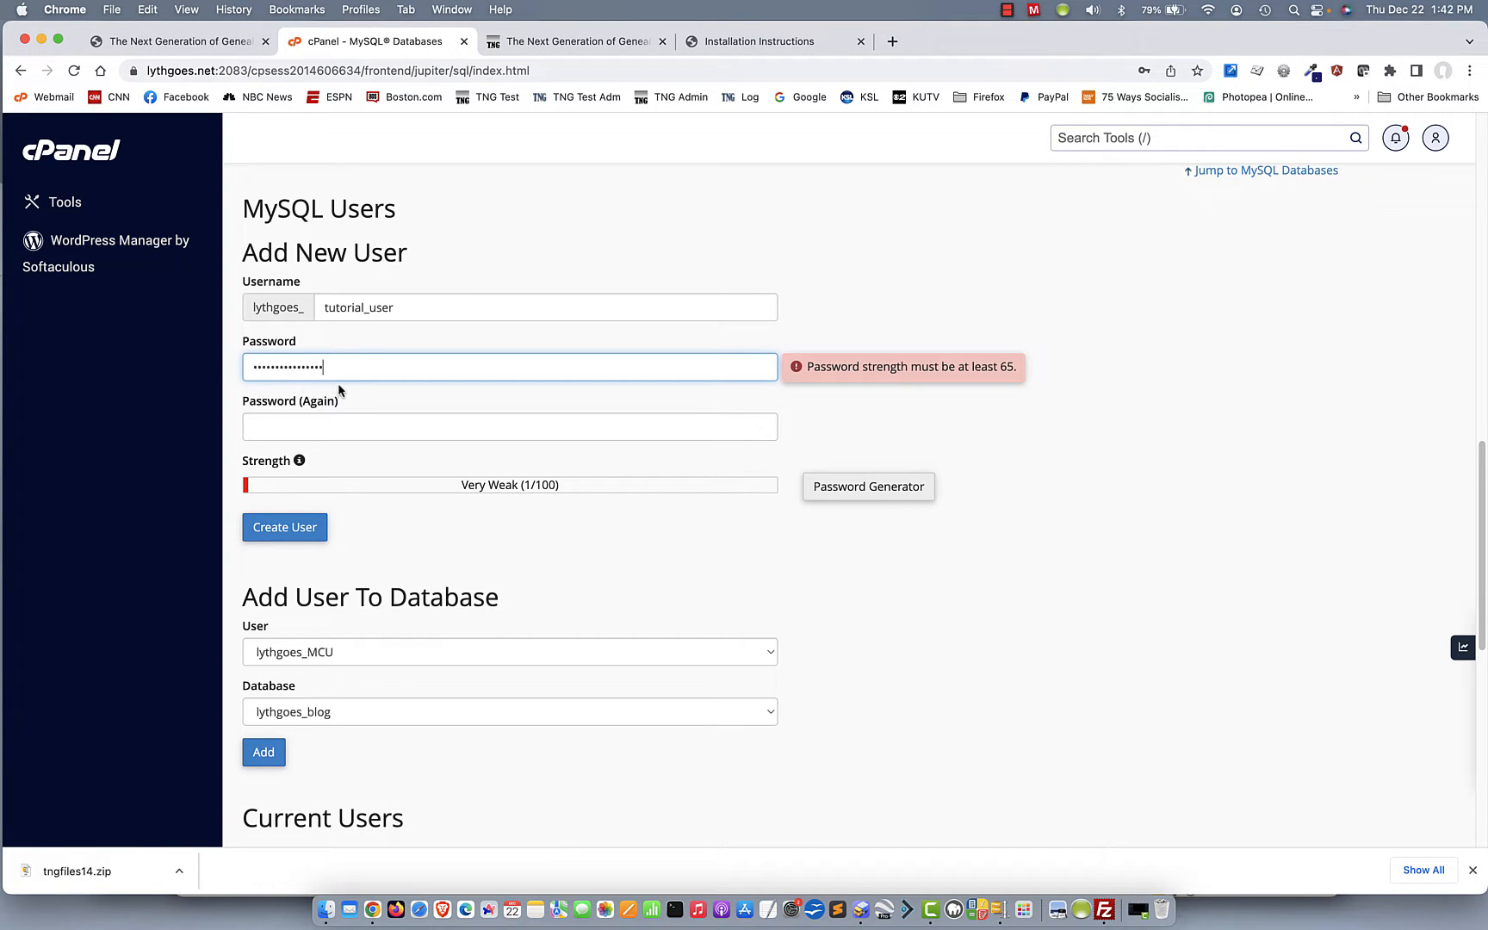
type("****")
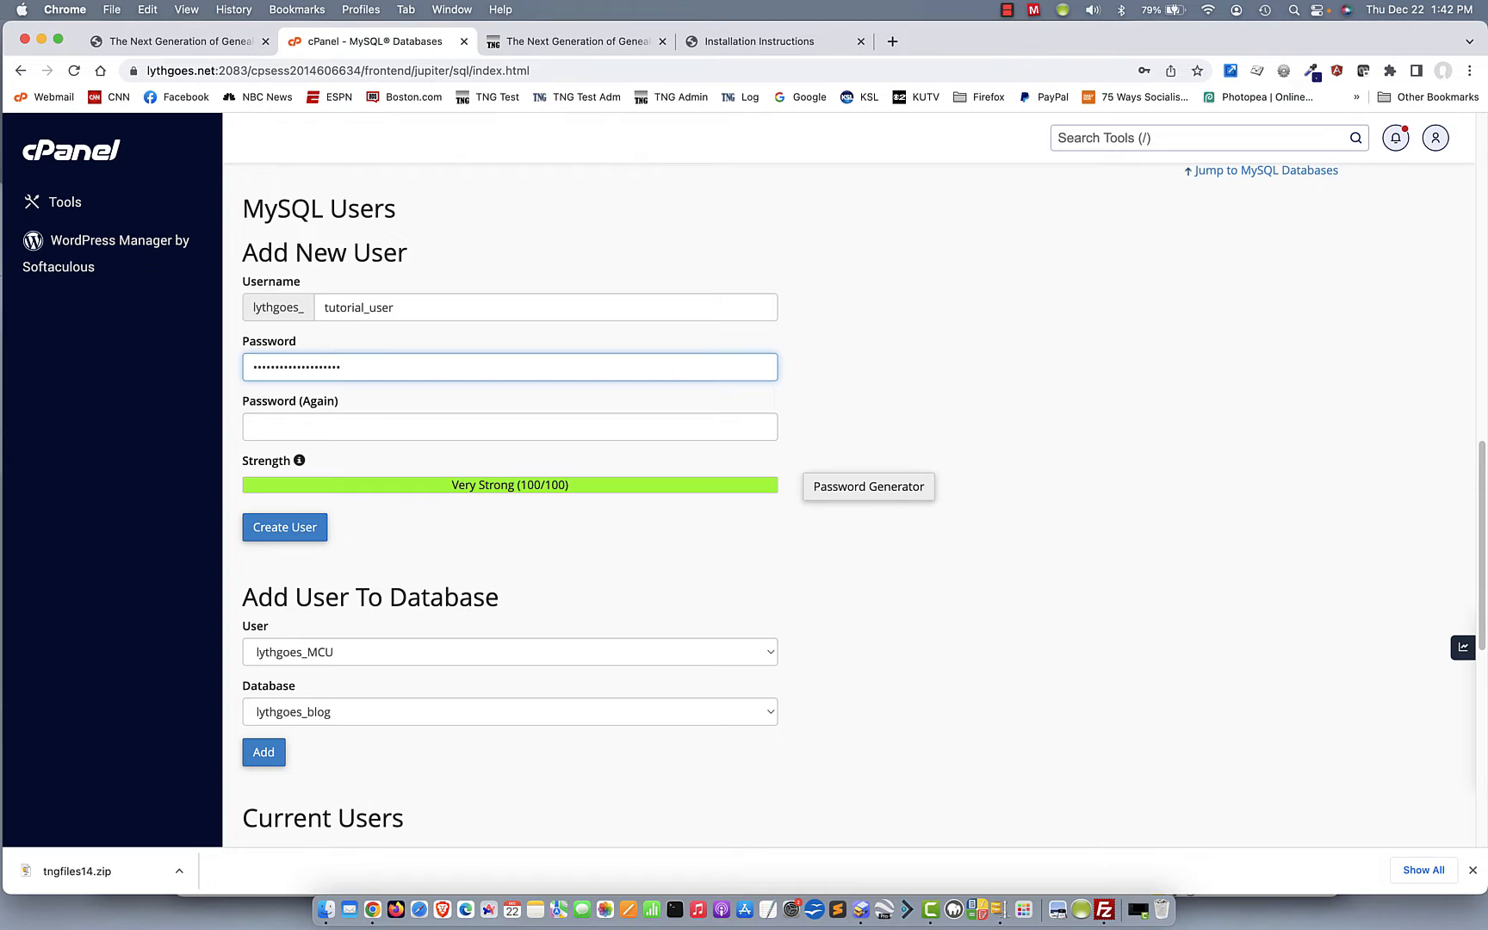
left_click(314, 425)
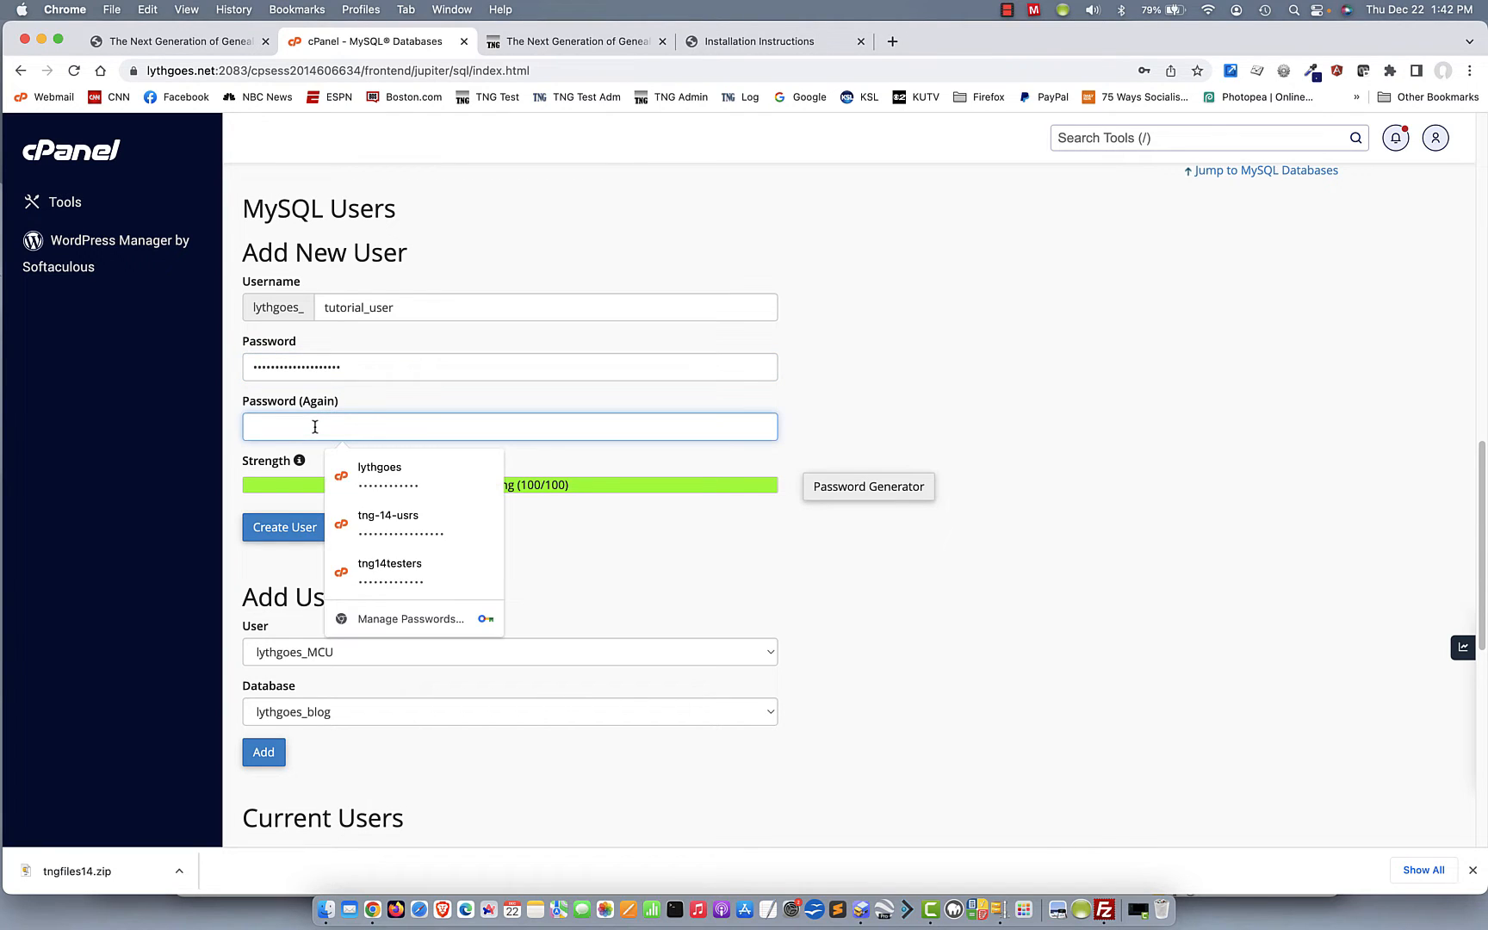
type("***********")
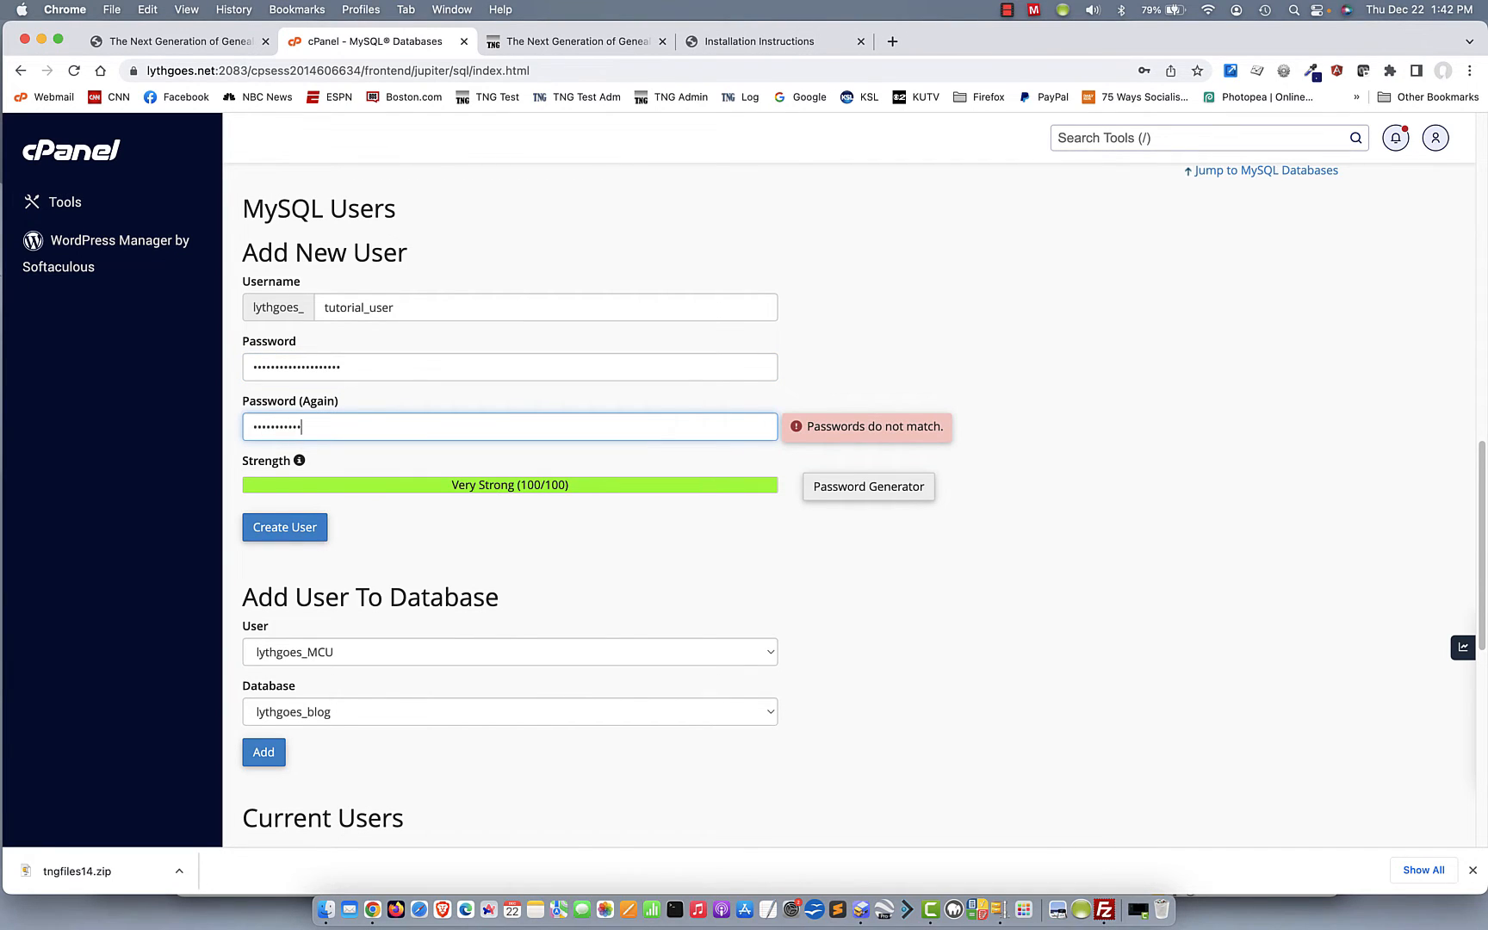
type("*********")
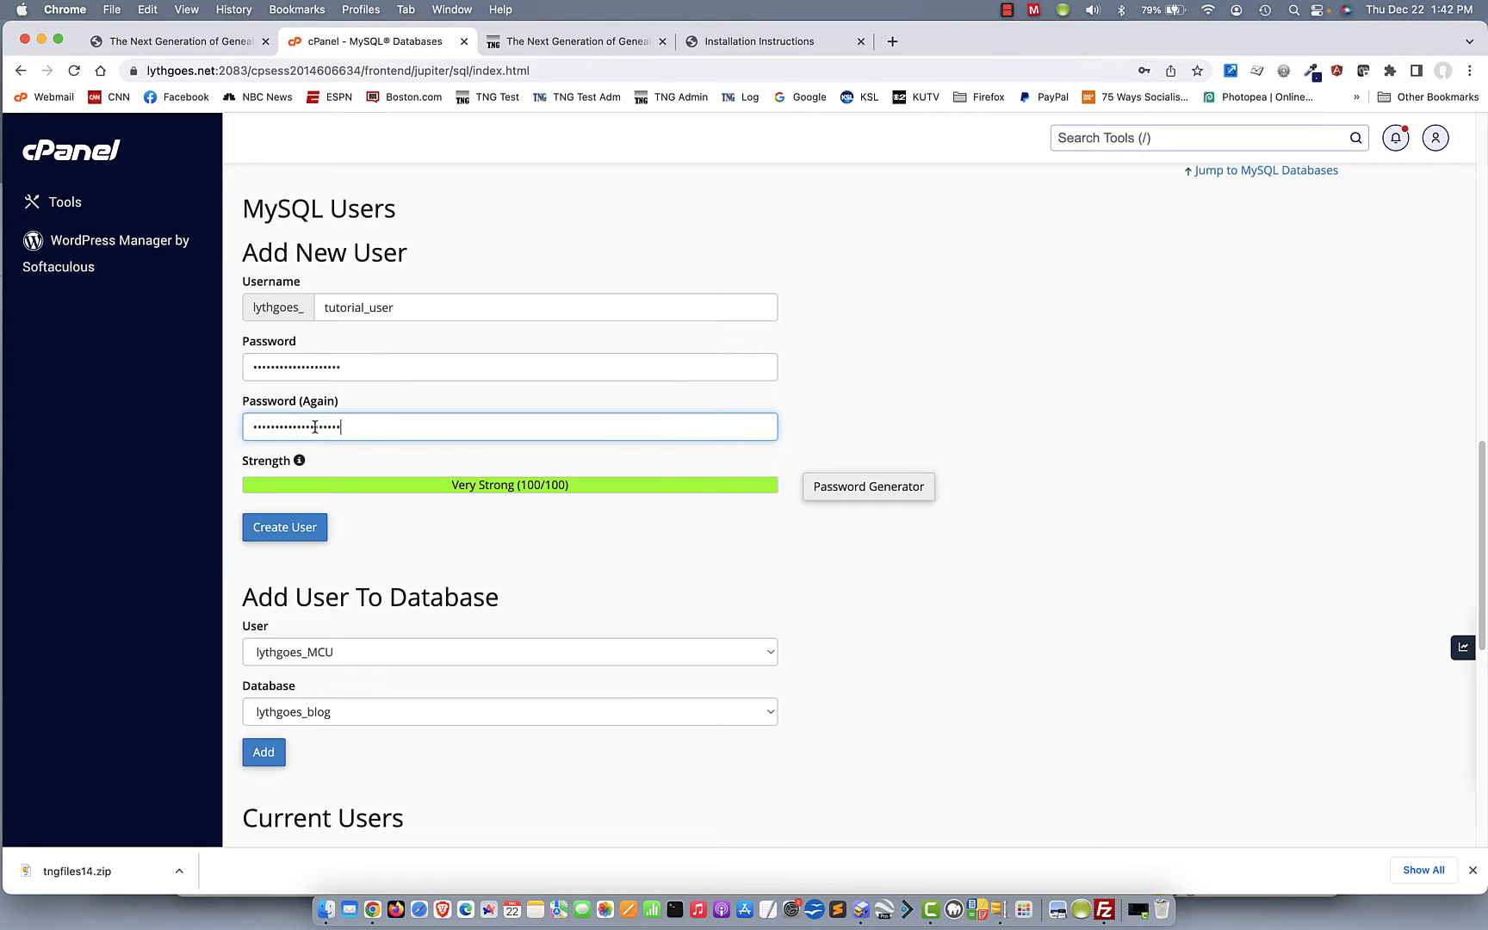
left_click(290, 530)
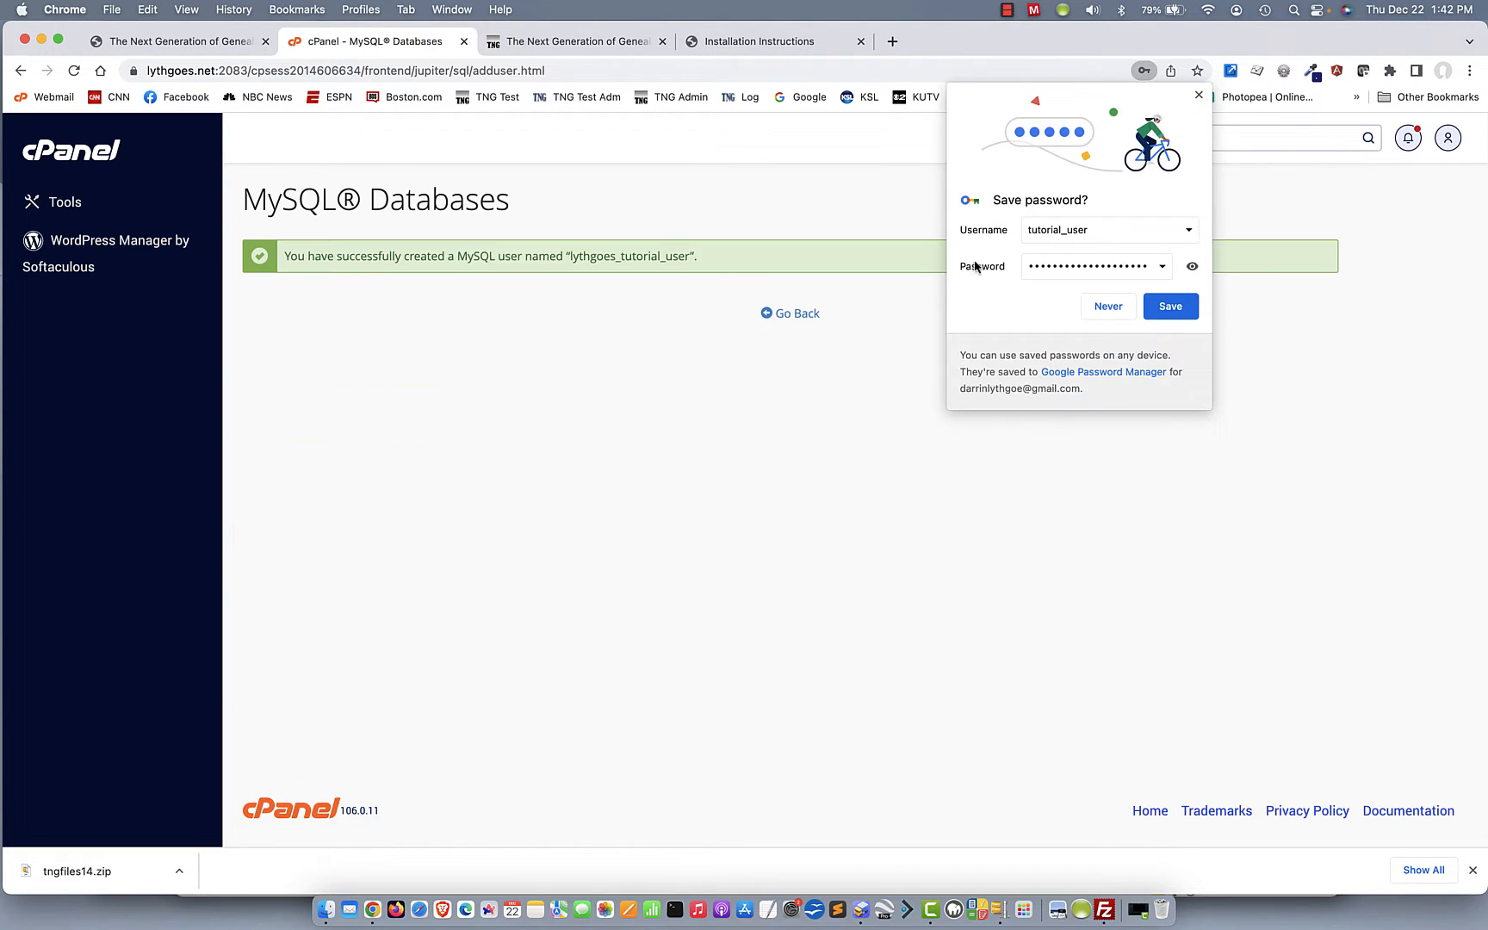
Decline Chrome's password saving and return to the MySQL Databases page.
left_click(1106, 307)
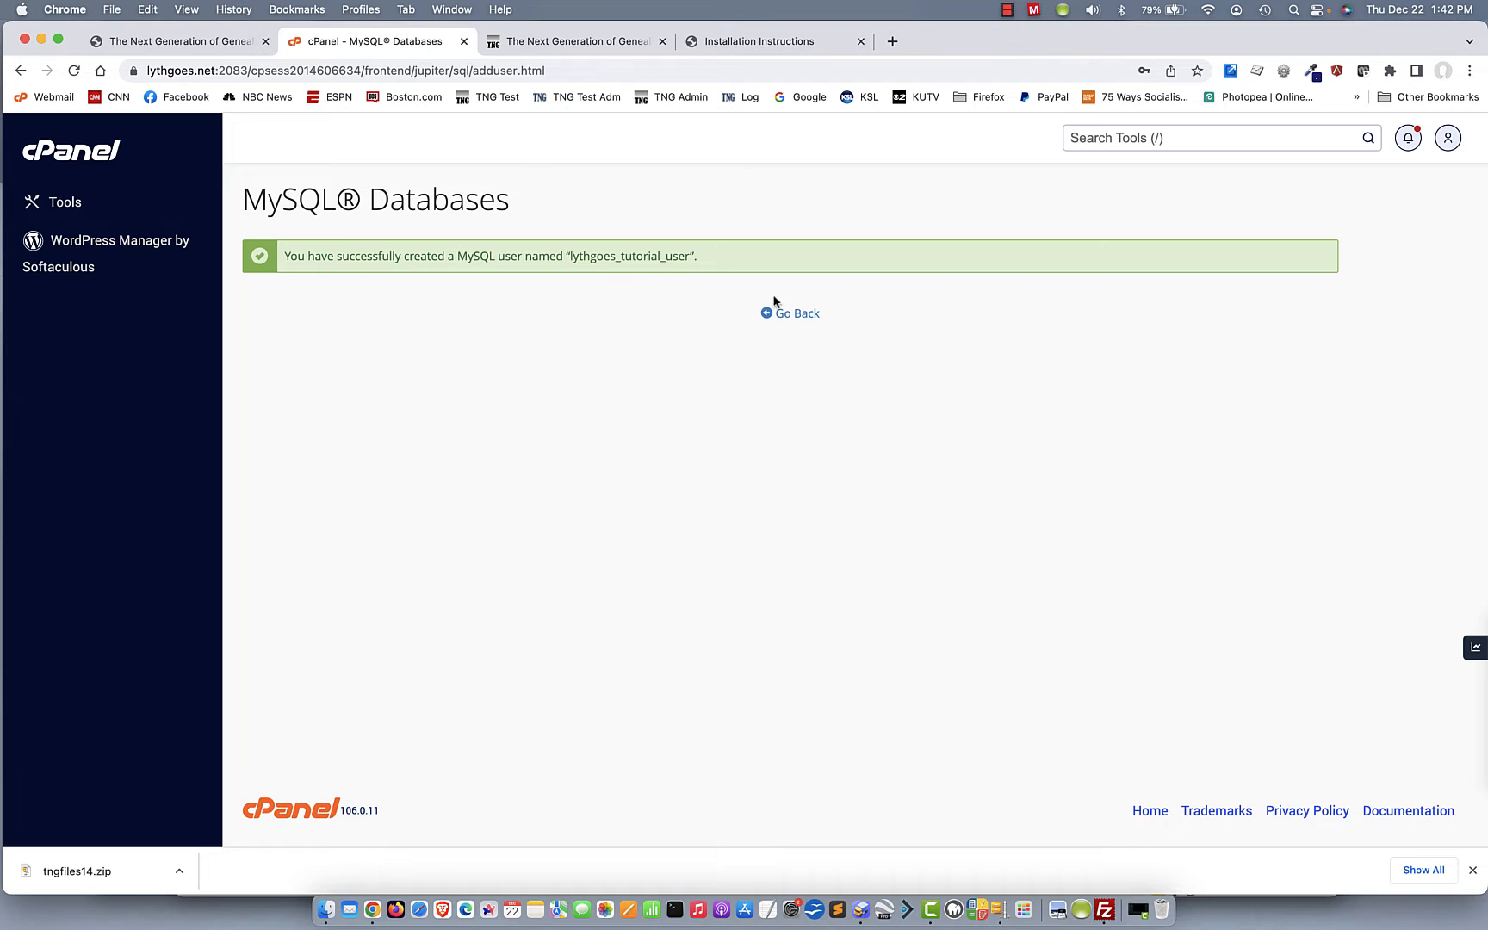
left_click(794, 317)
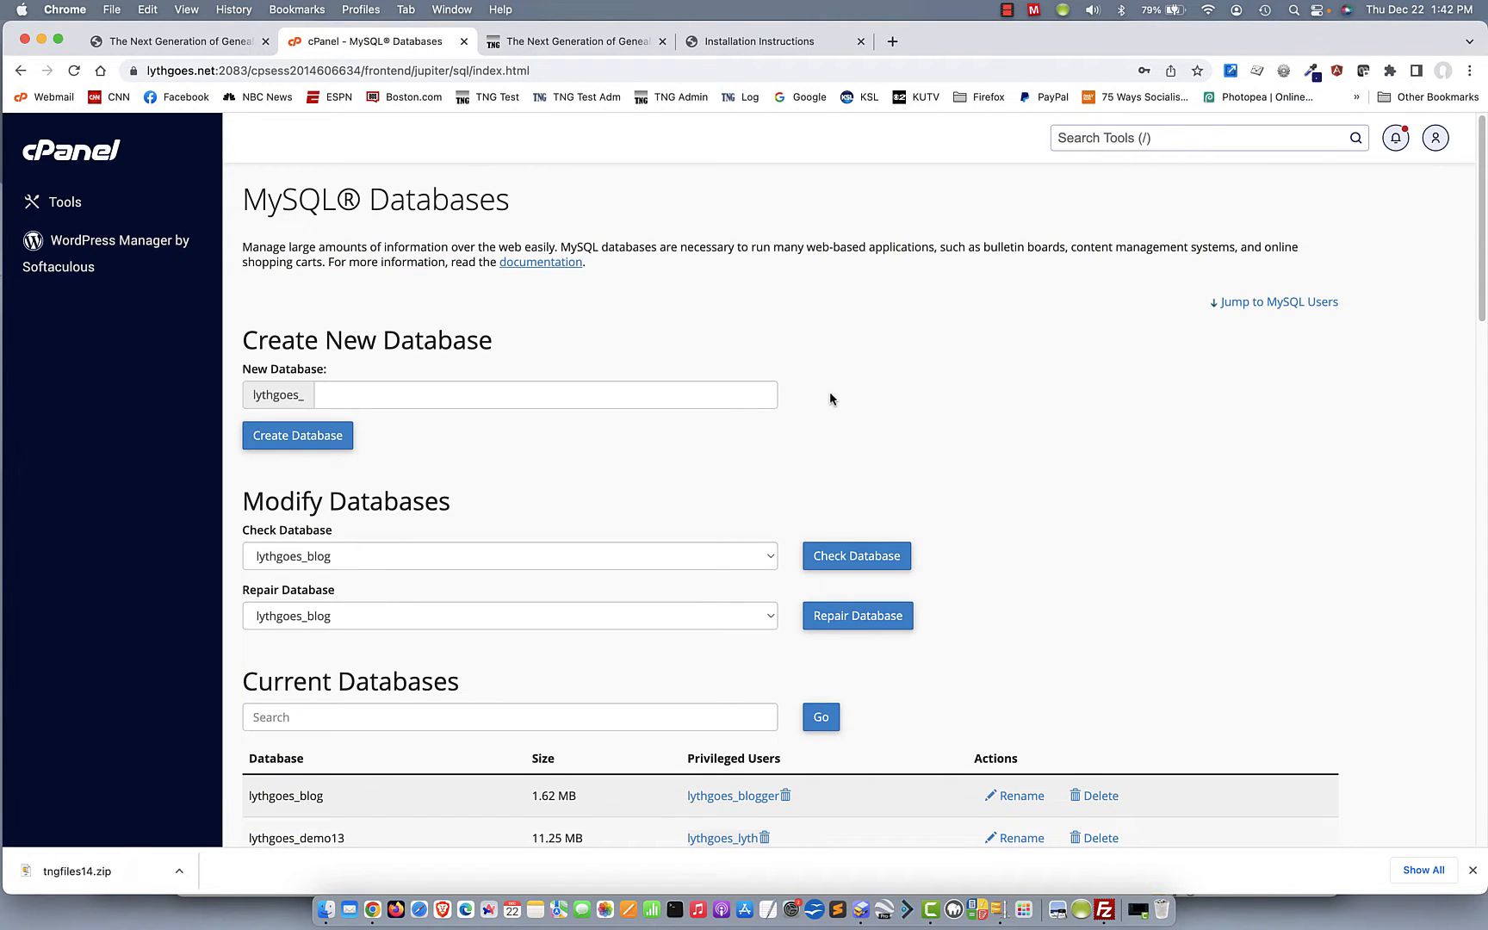
scroll(829, 399, "down", 10)
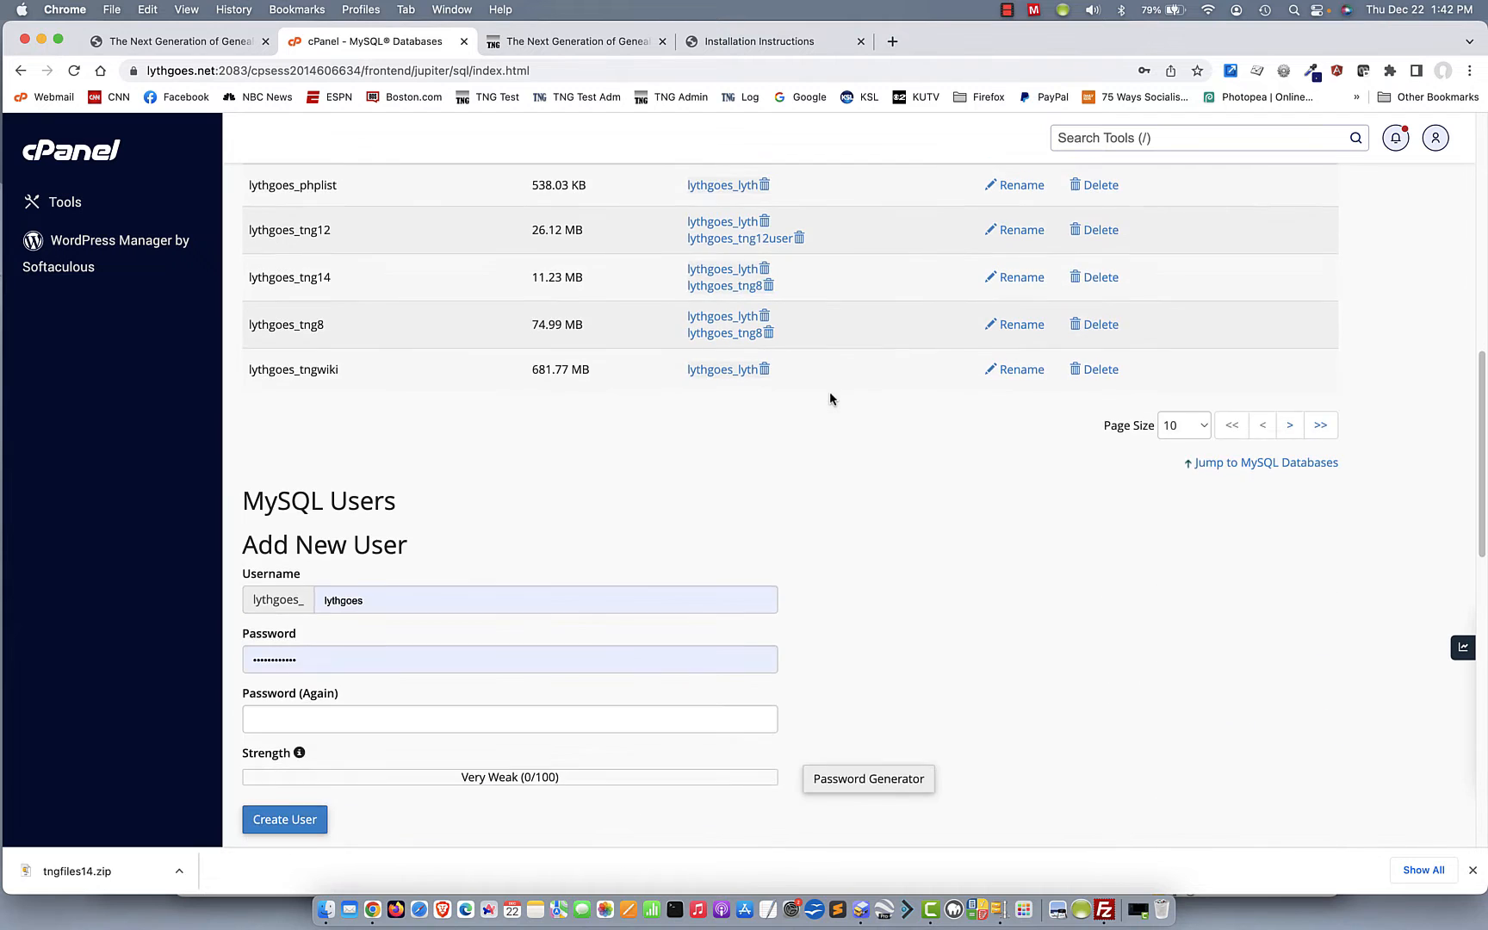
scroll(829, 392, "down", 7)
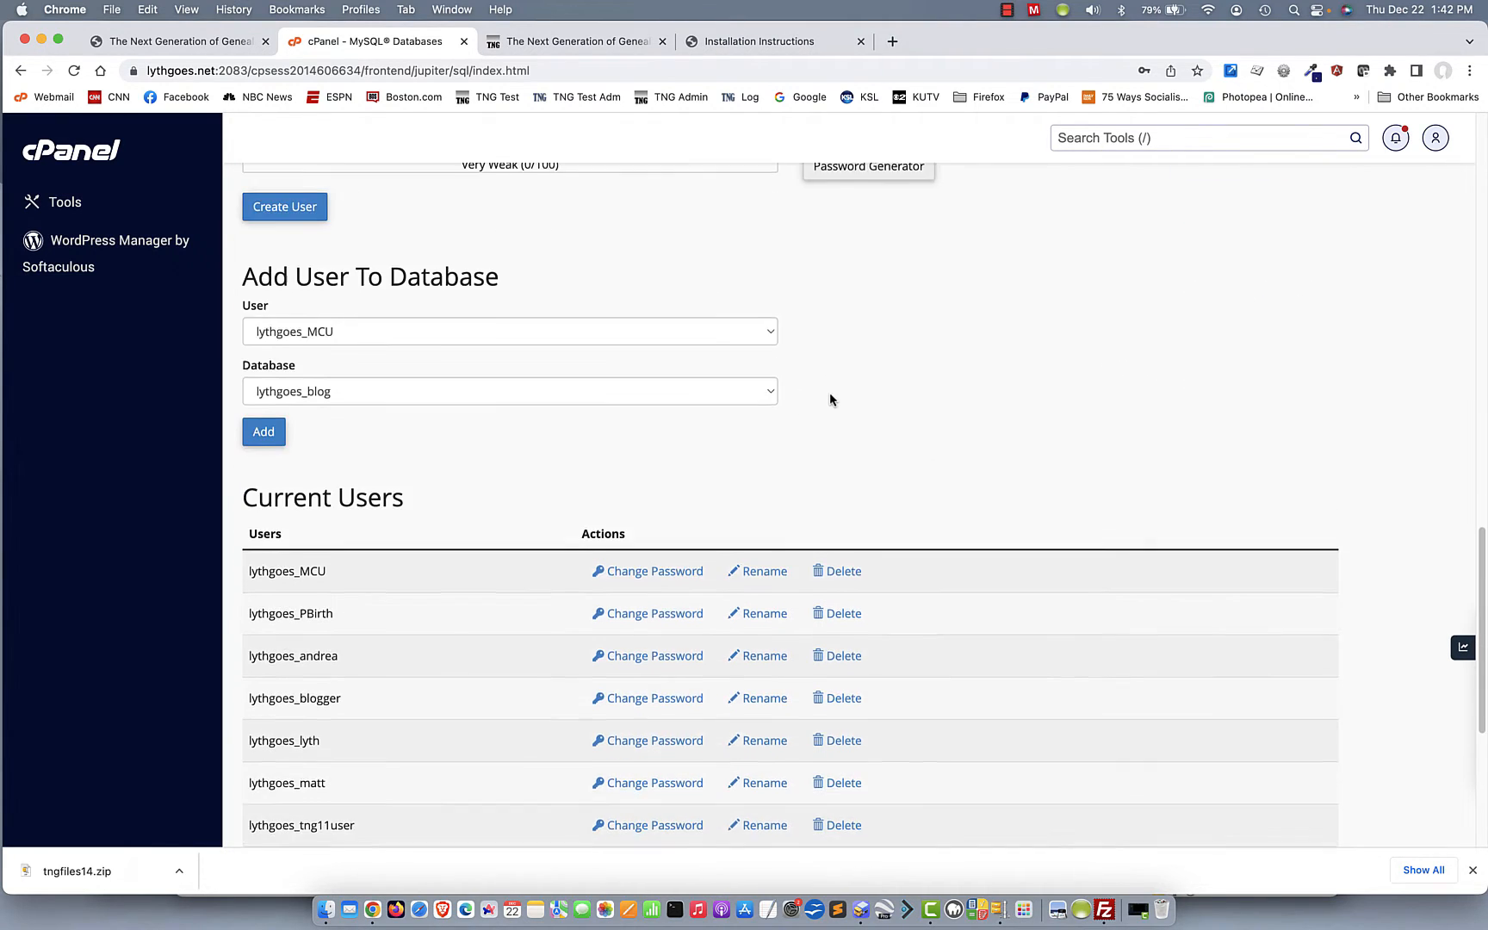
scroll(831, 399, "down", 3)
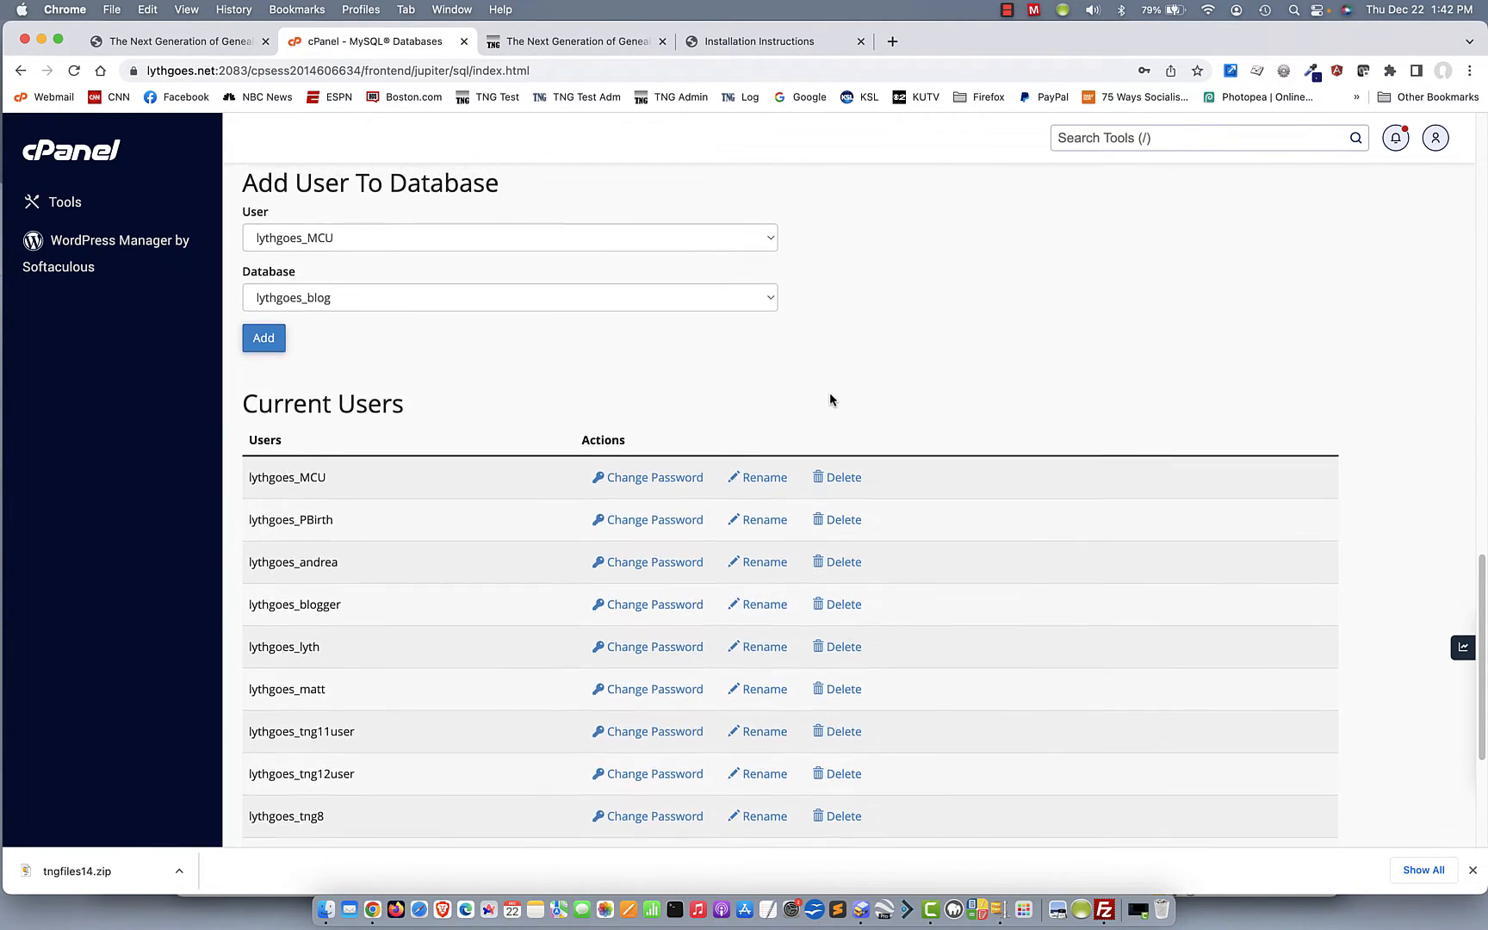
Add tutorial_user to the tutorial database via Add User To Database.
left_click(768, 245)
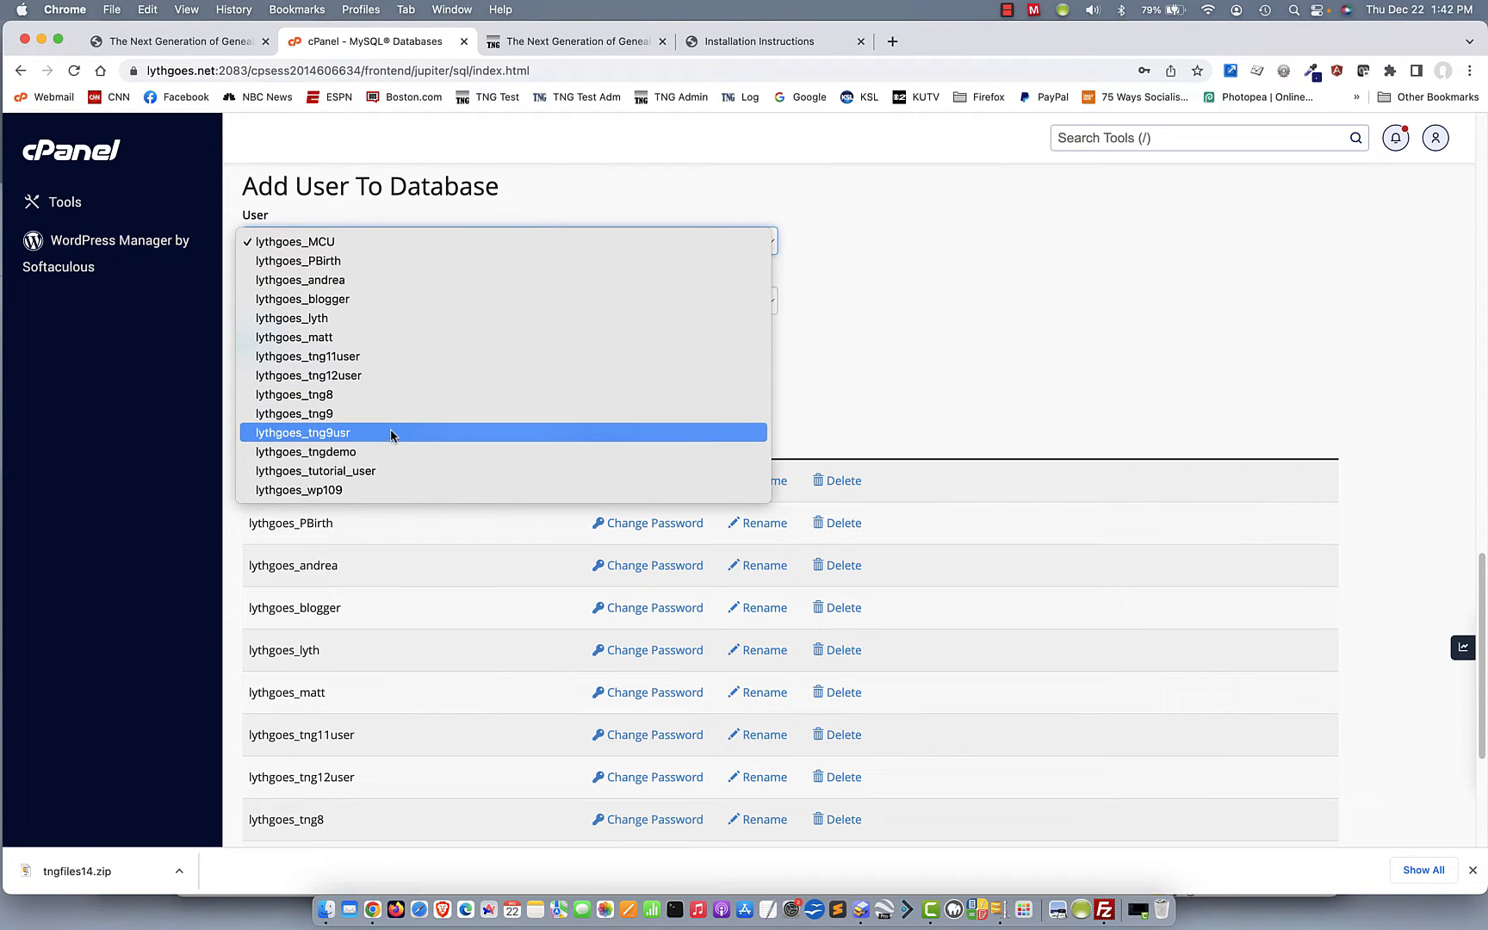
left_click(360, 471)
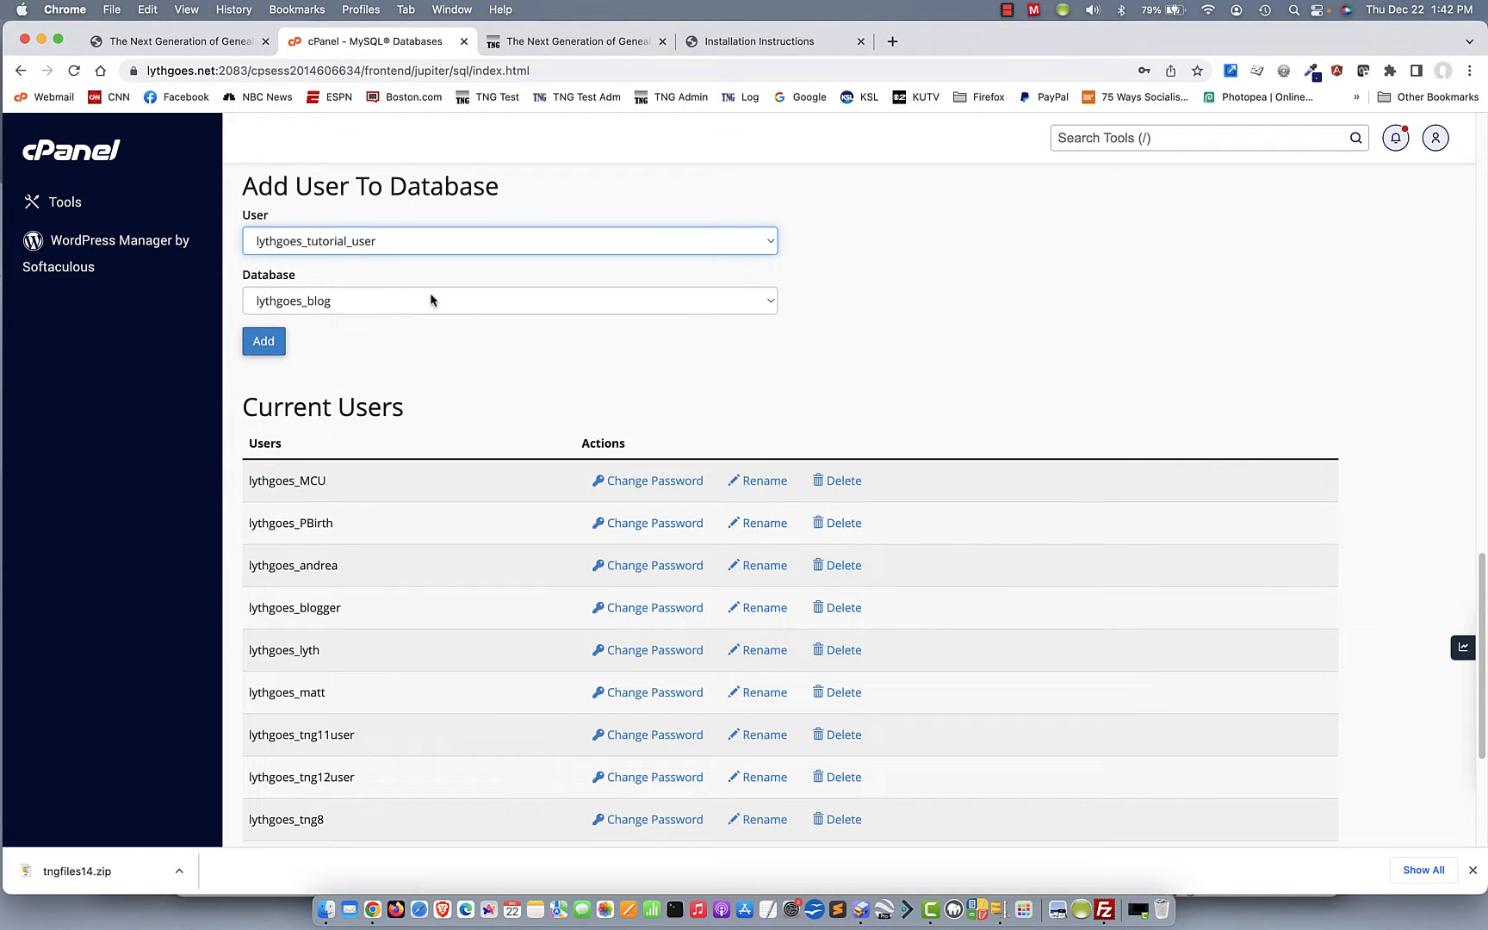
left_click(579, 303)
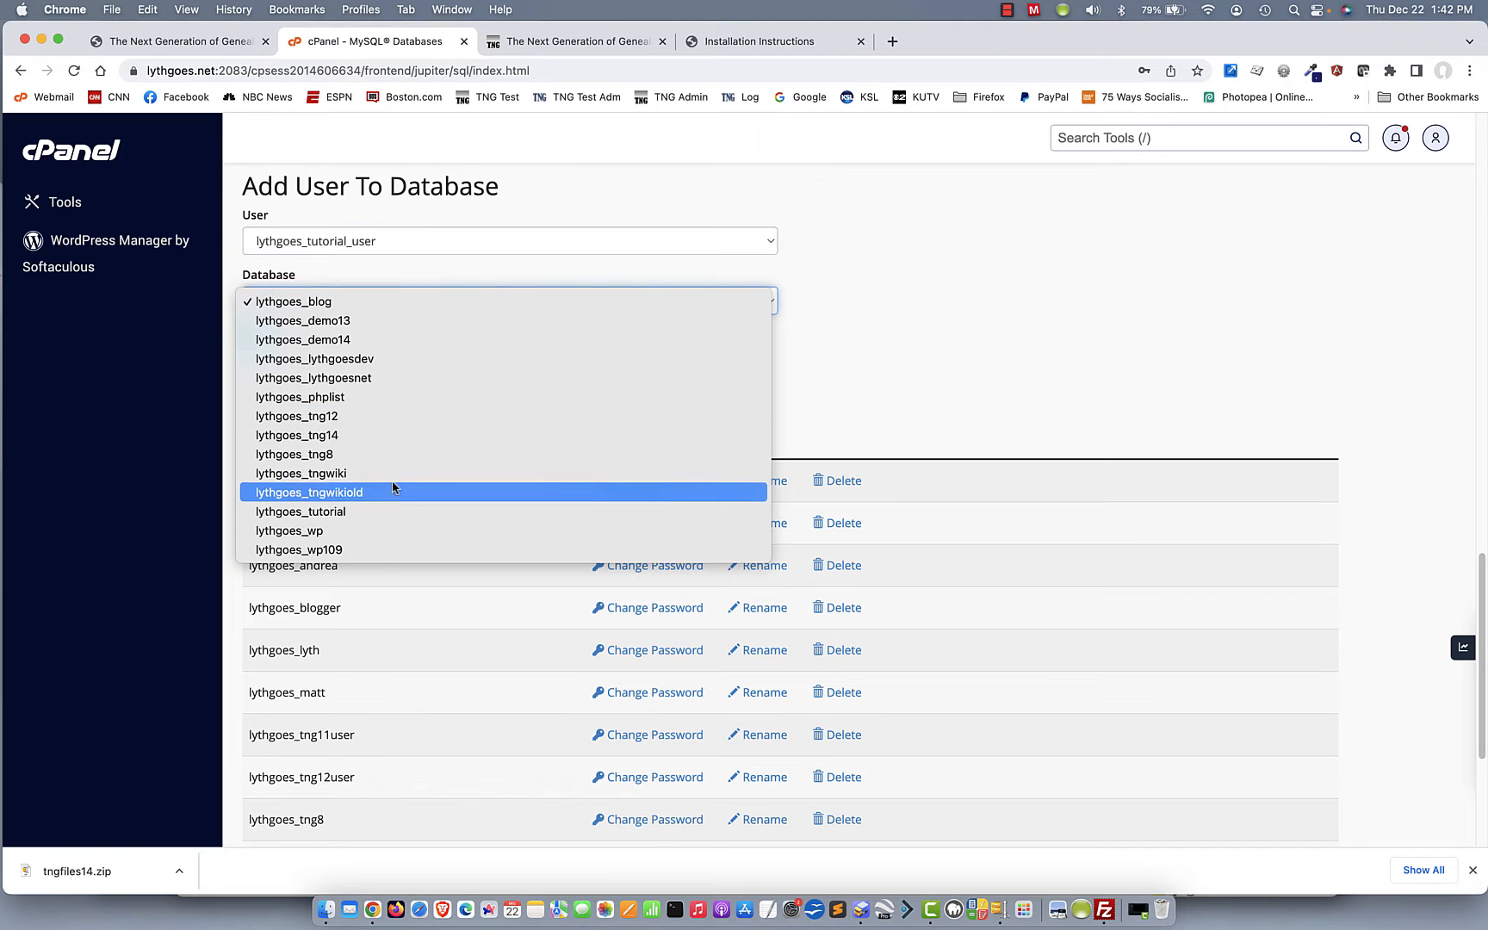
left_click(374, 514)
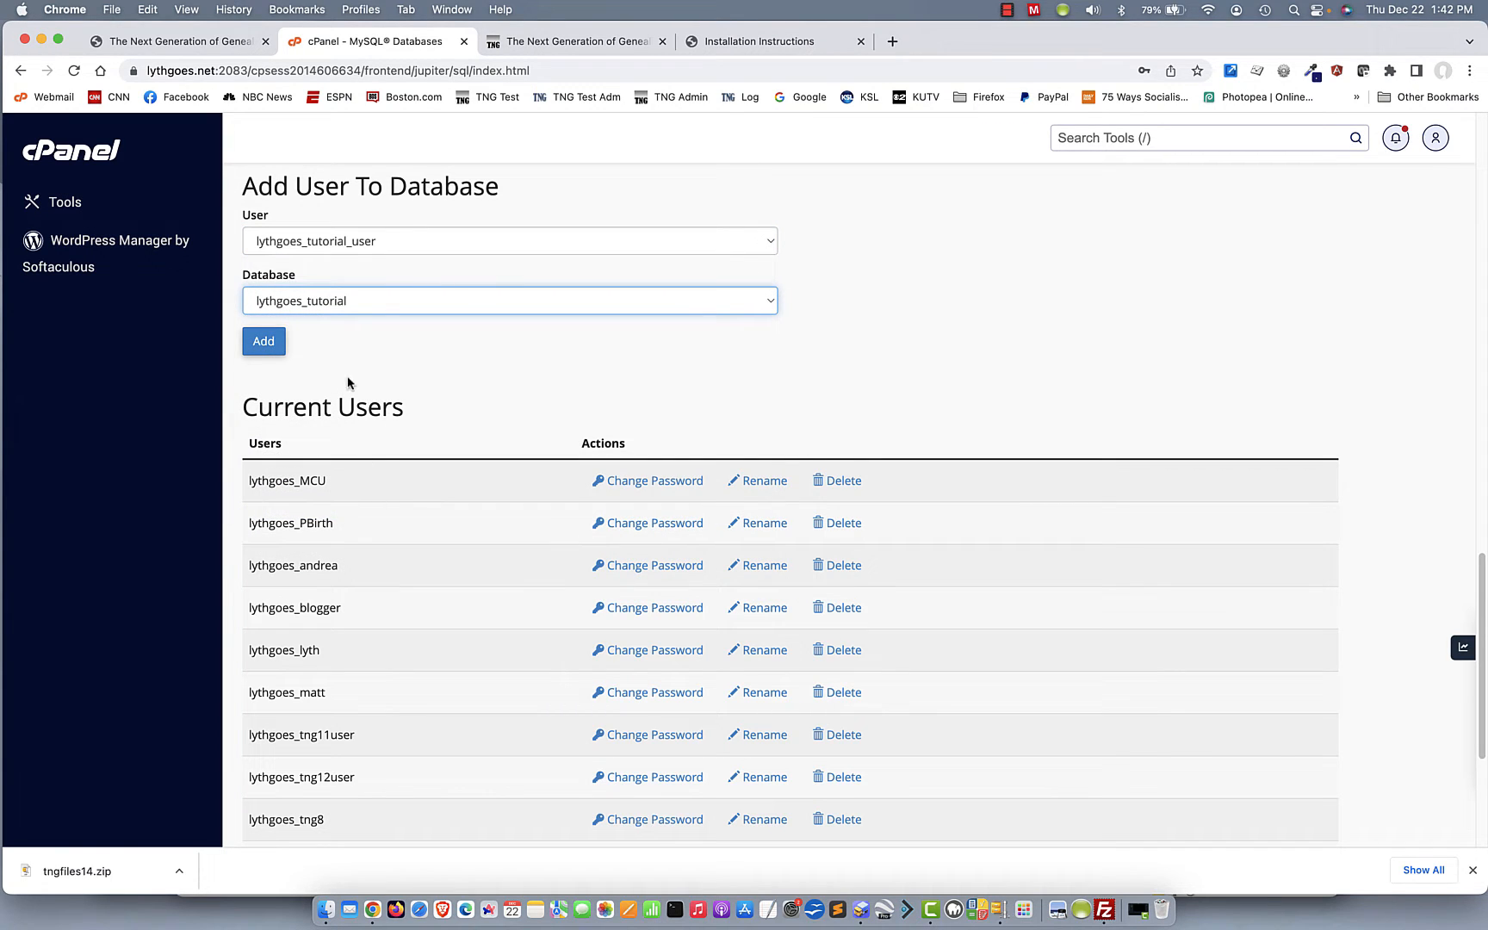
left_click(265, 342)
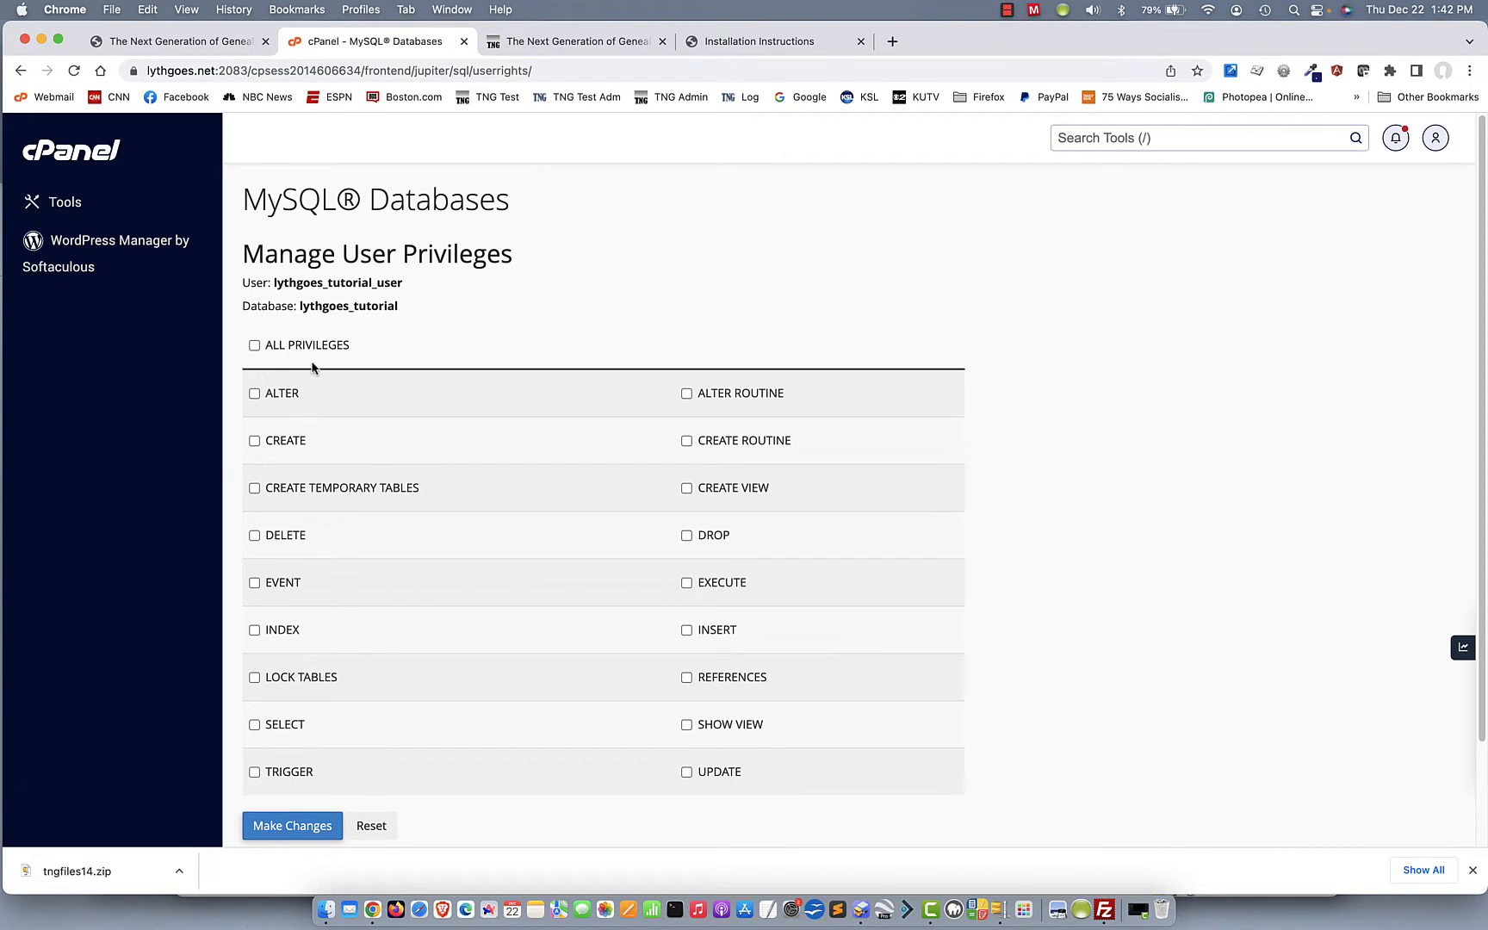
Grant lythgoes_tutorial_user ALL PRIVILEGES on lythgoes_tutorial, then go back to the TNG guide.
left_click(254, 345)
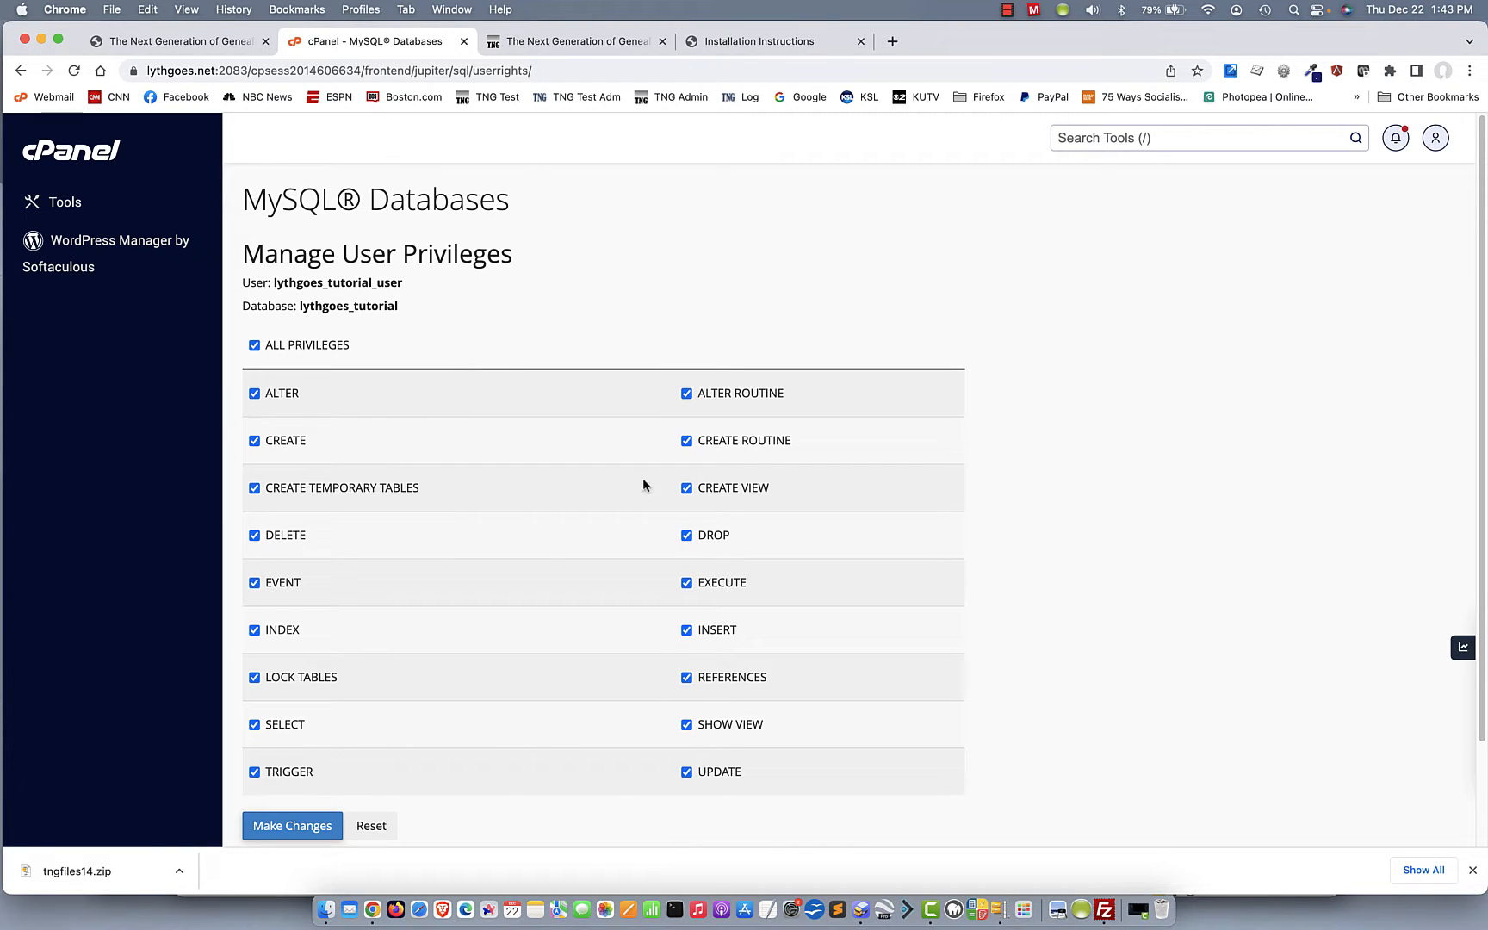
scroll(458, 545, "down", 2)
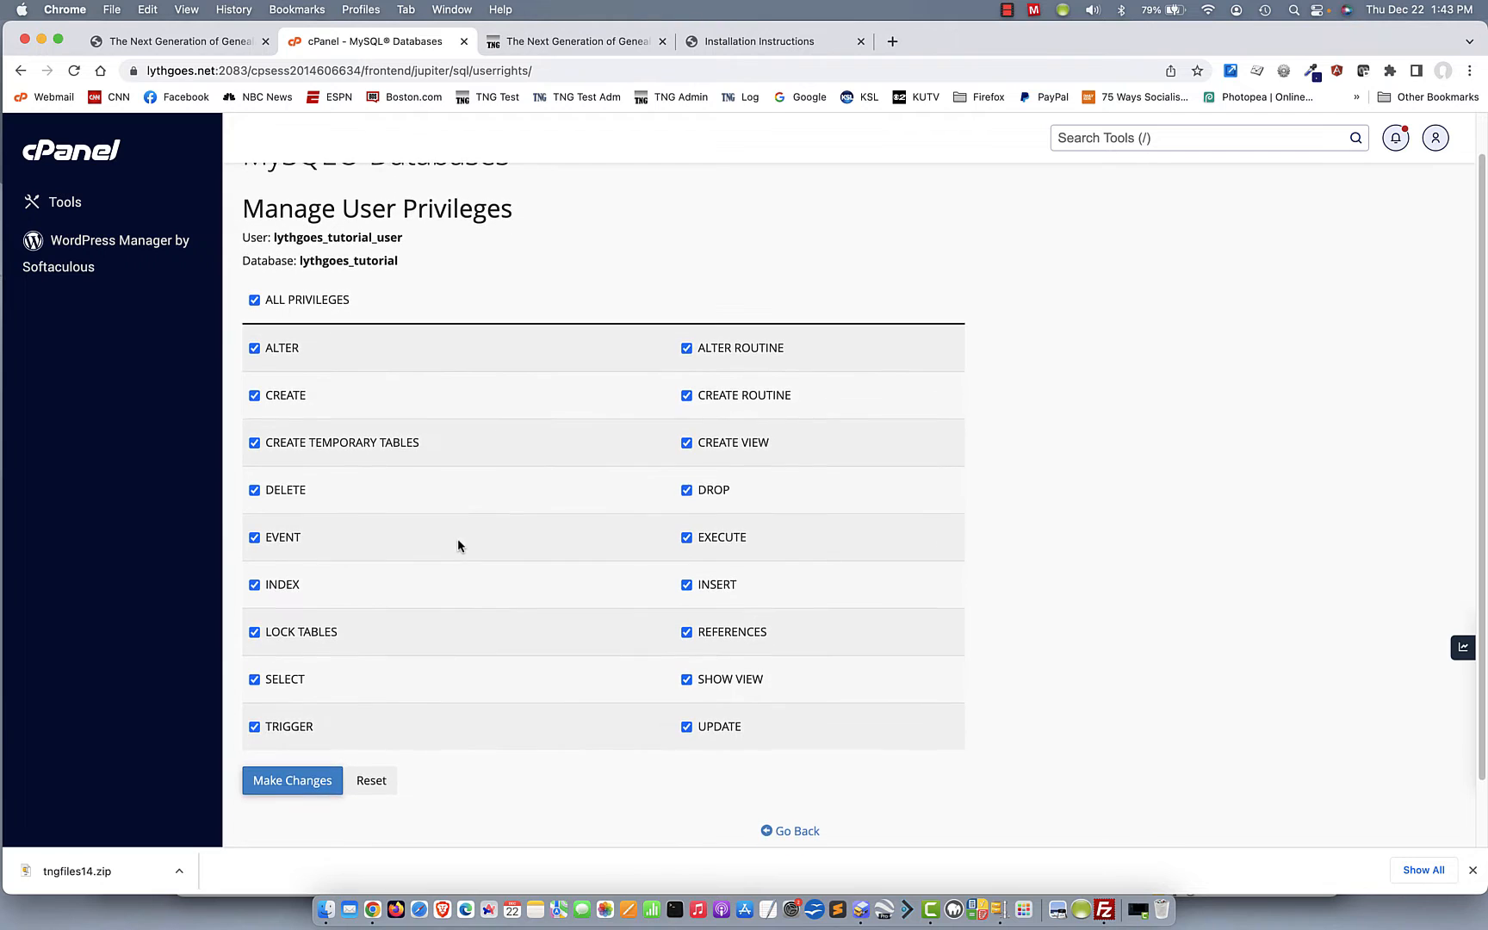
left_click(307, 767)
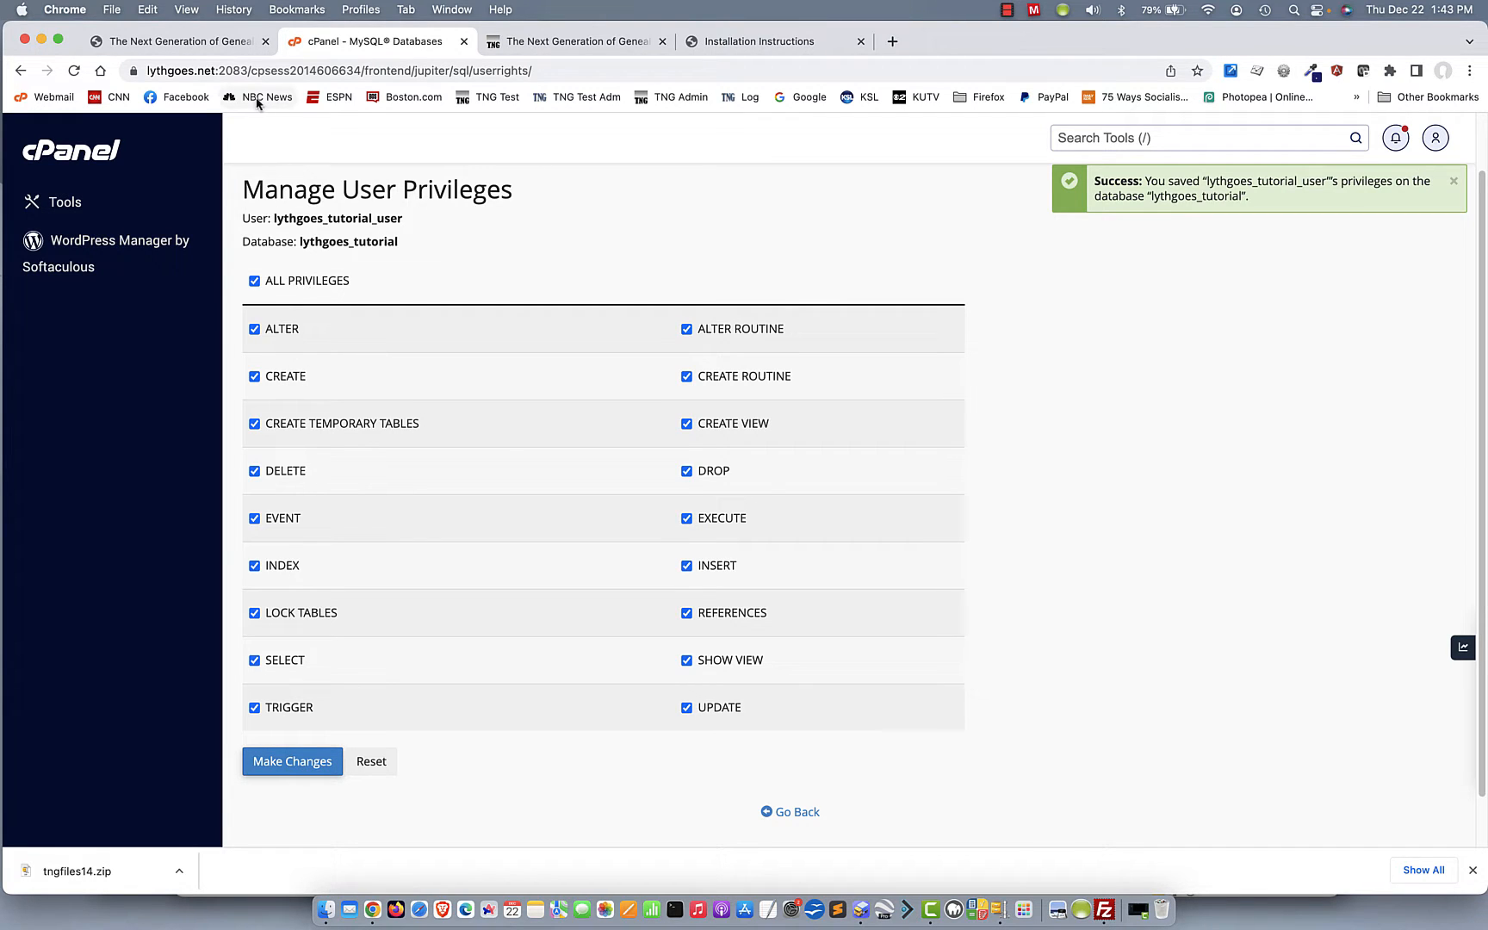
left_click(758, 43)
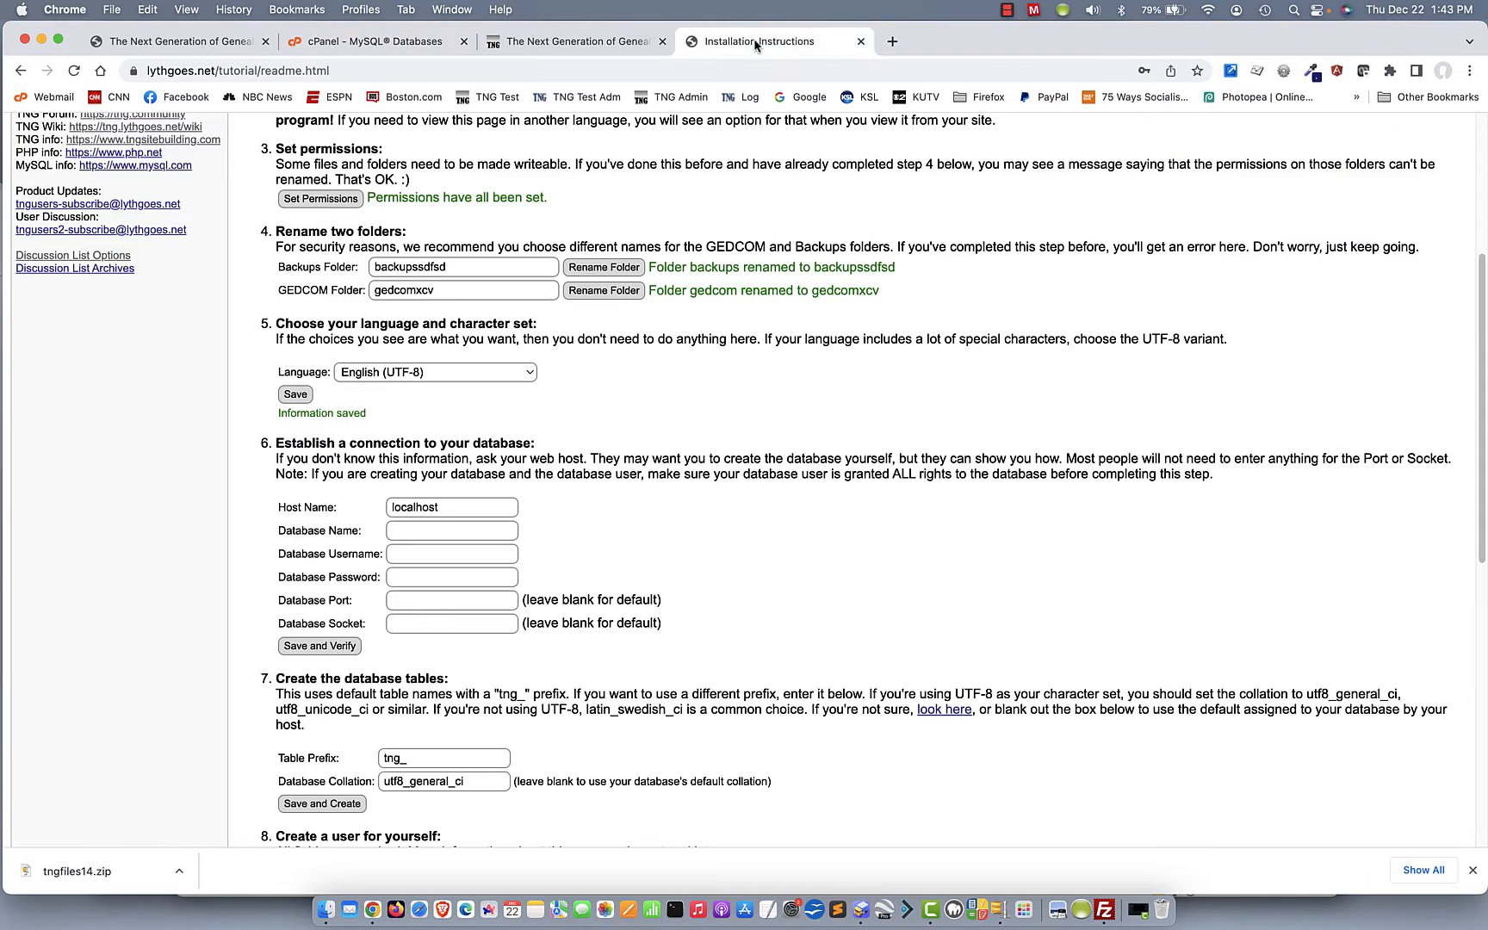
Keep host localhost, enter database lythgoes_tutorial, user lythgoes_tutorial_user and password, then Save and Verify.
double_click(449, 507)
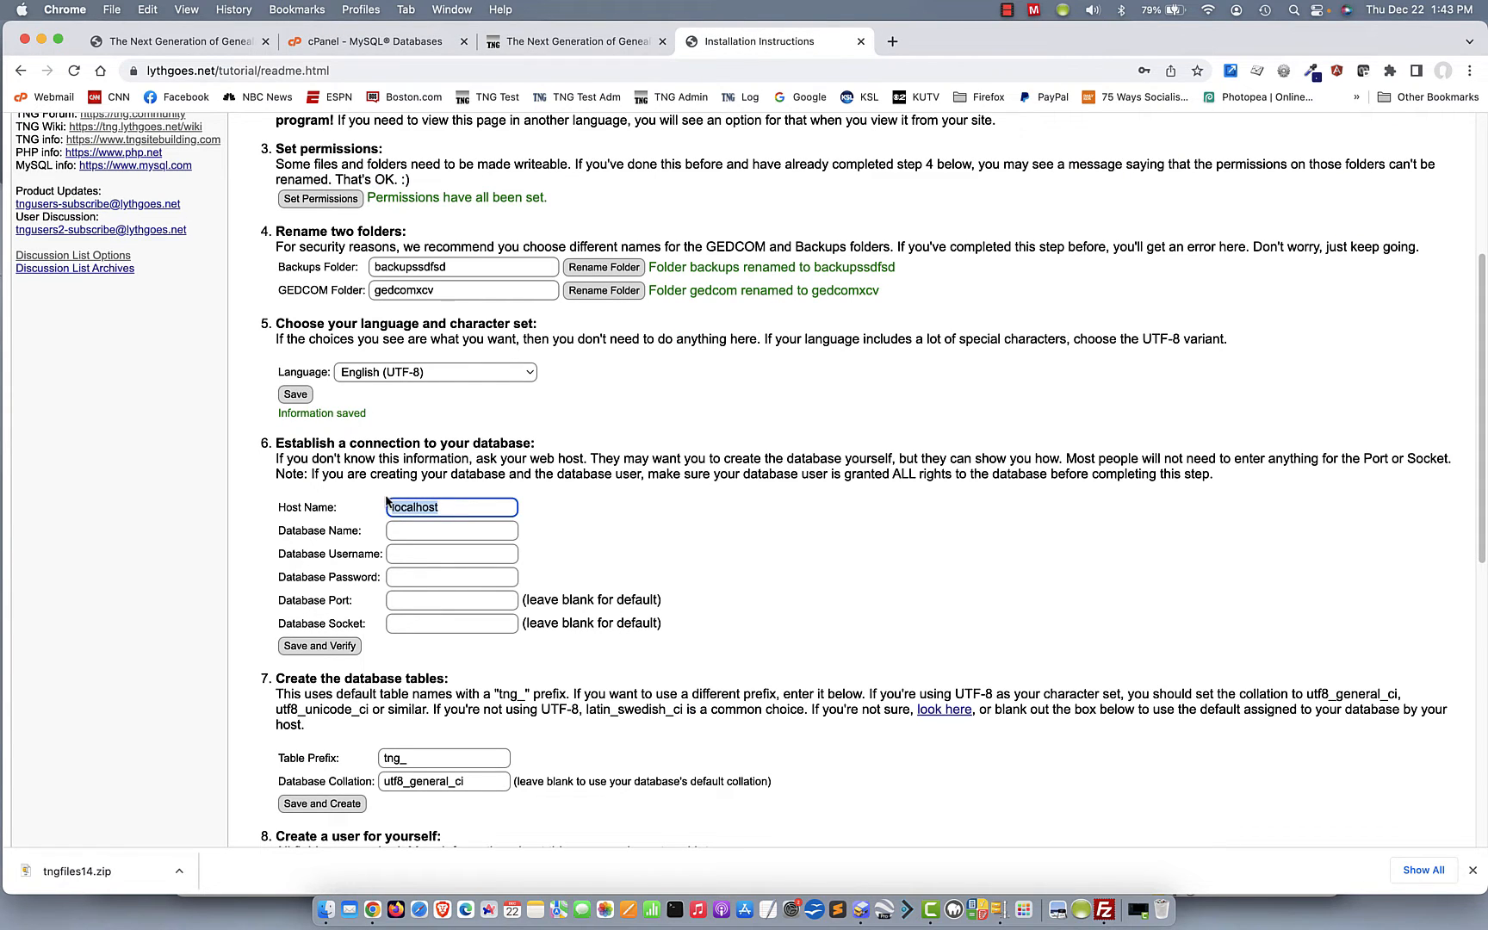
left_click(460, 508)
left_click(451, 530)
type("l")
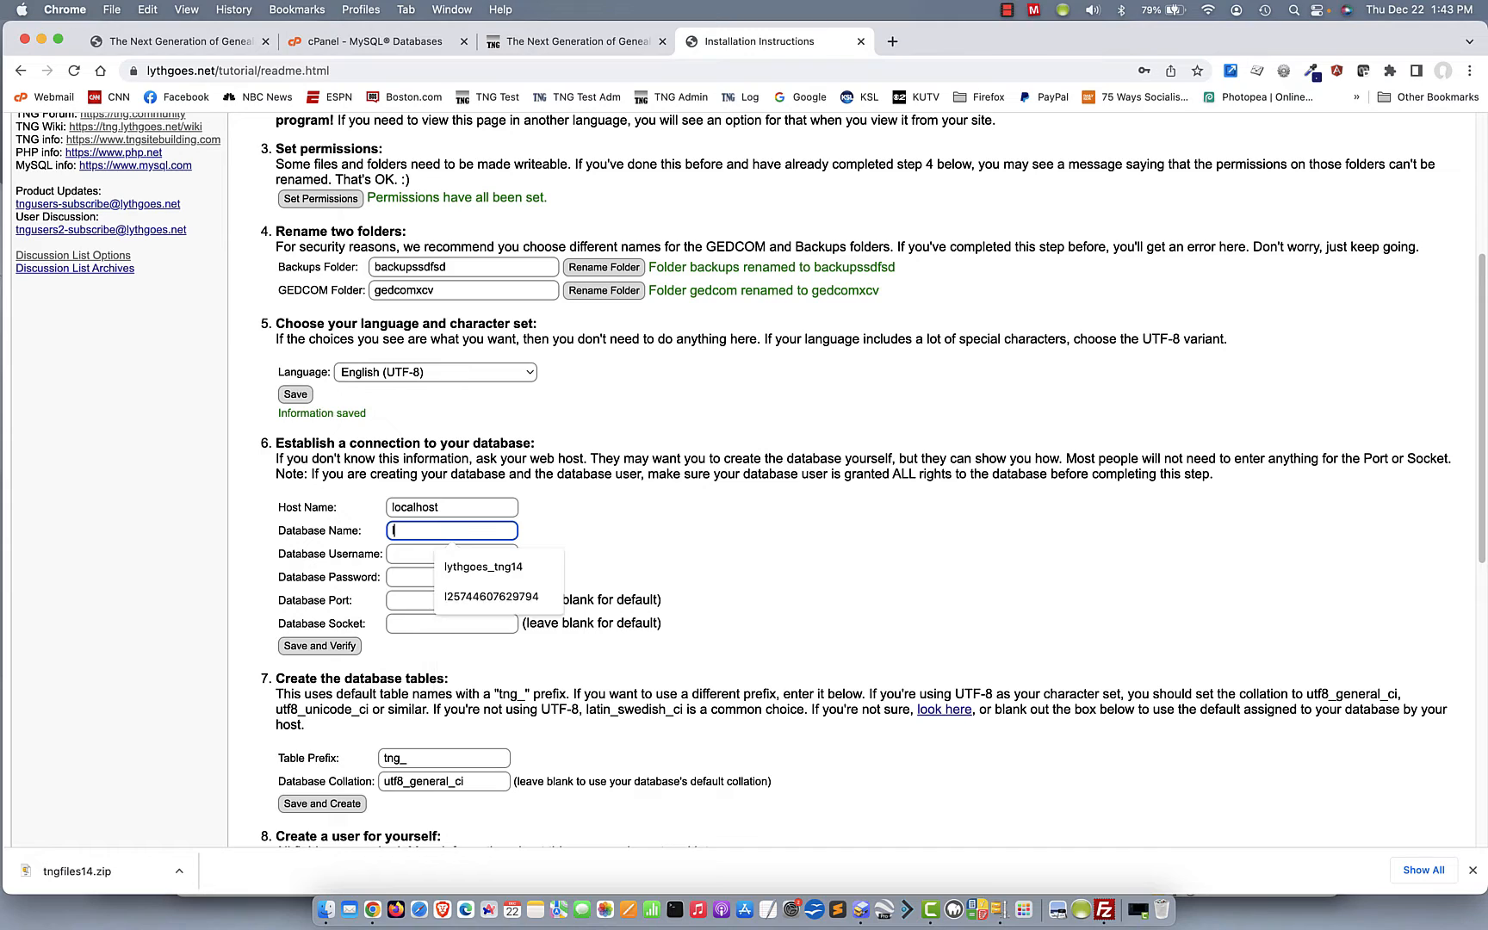
type("ythgoes")
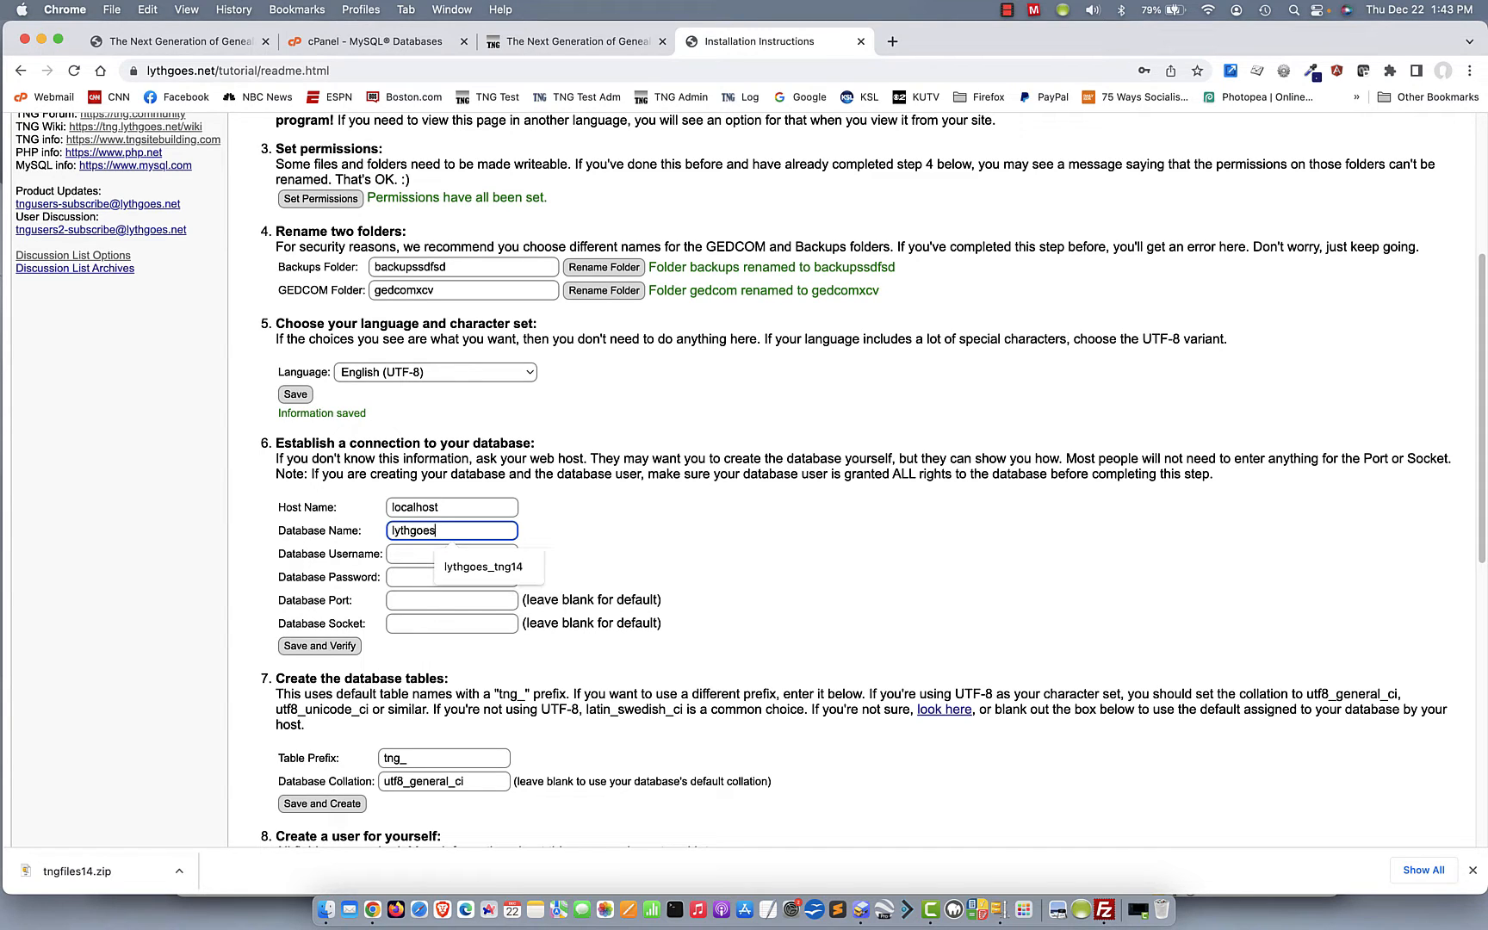
type("_tutorial")
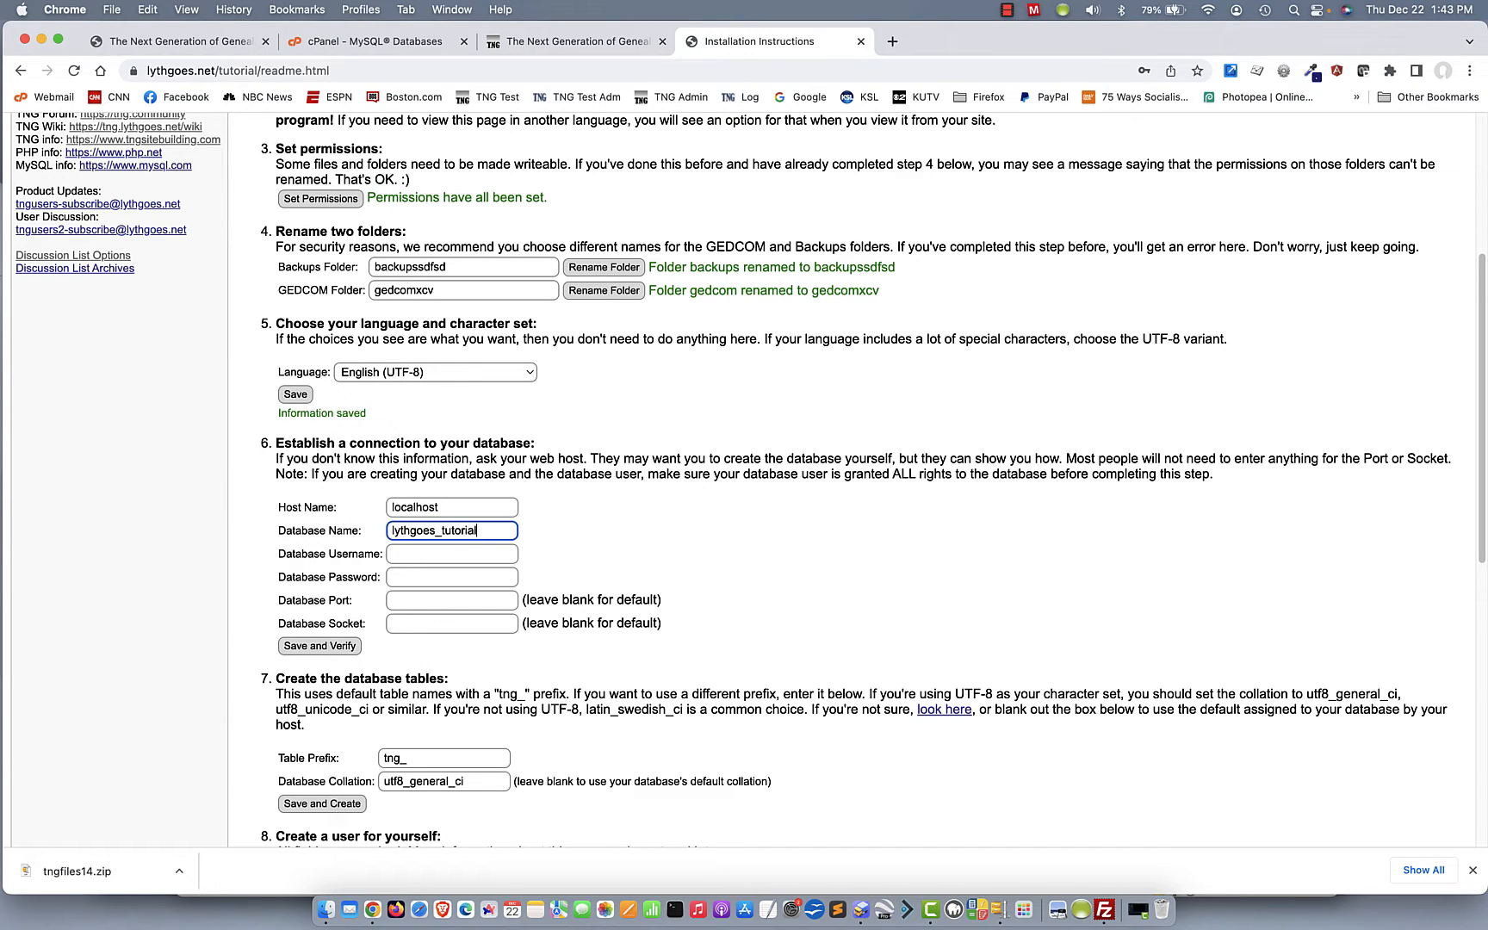
left_click(453, 553)
type("lythgoes_")
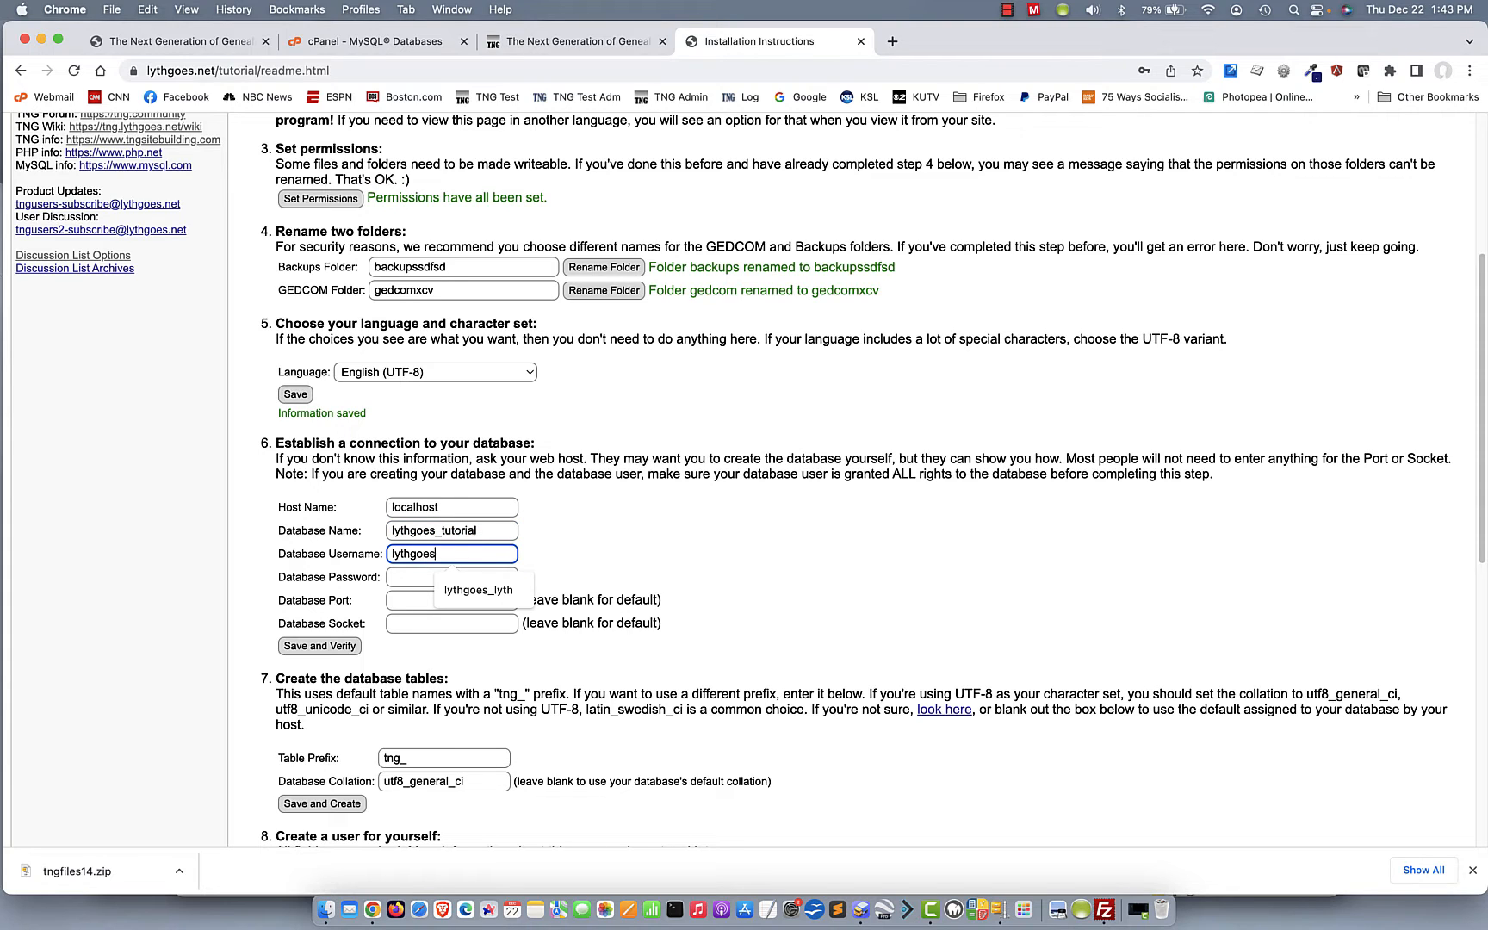
type("tutorial")
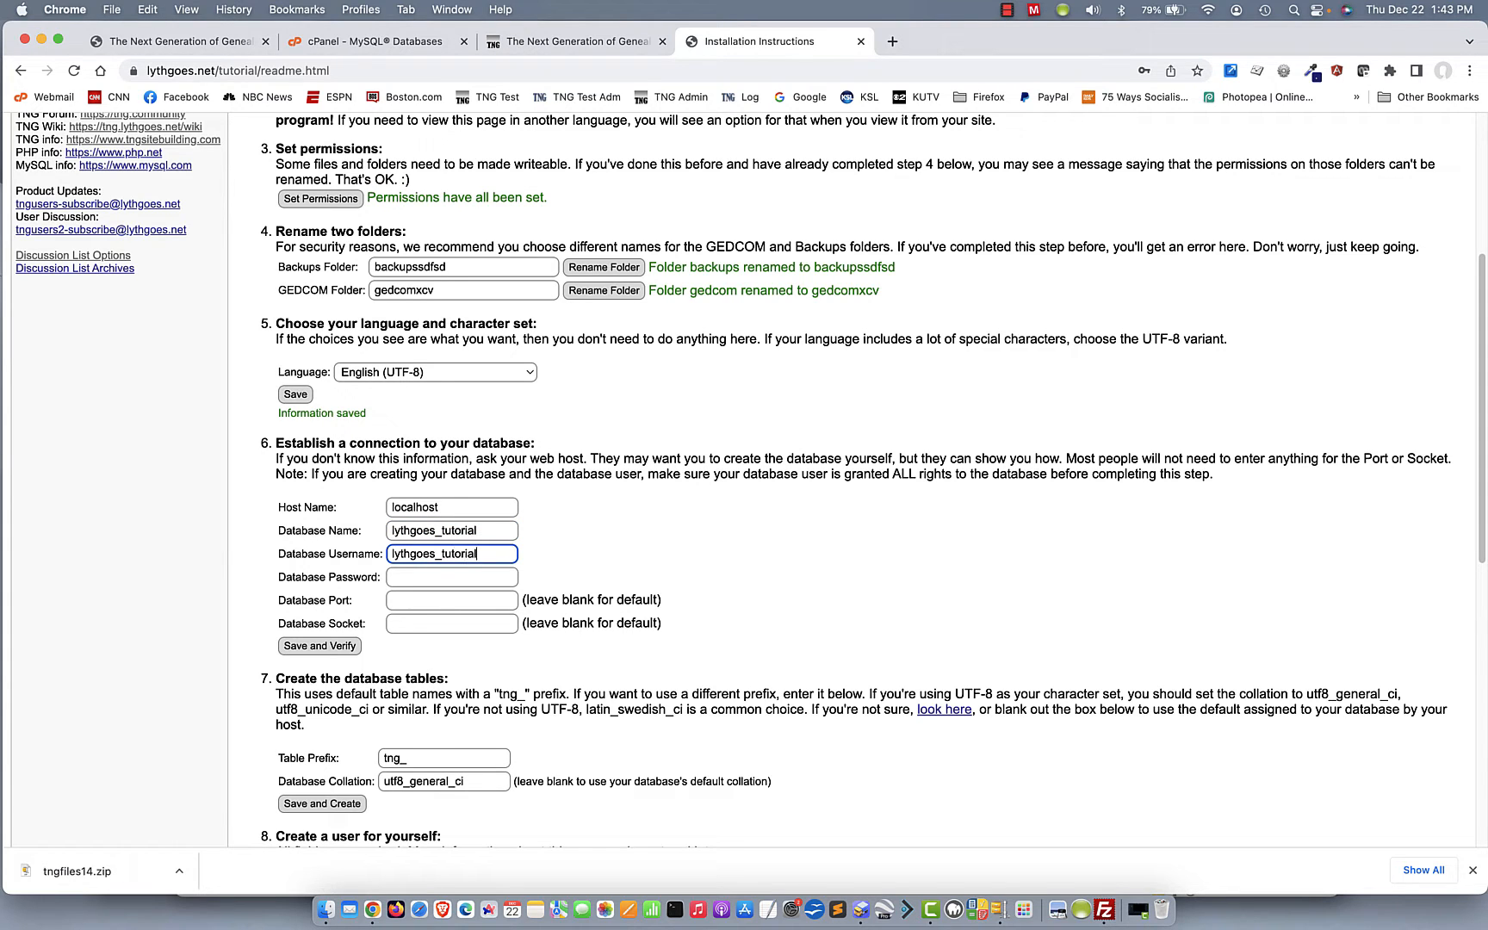
type("_user")
left_click(401, 577)
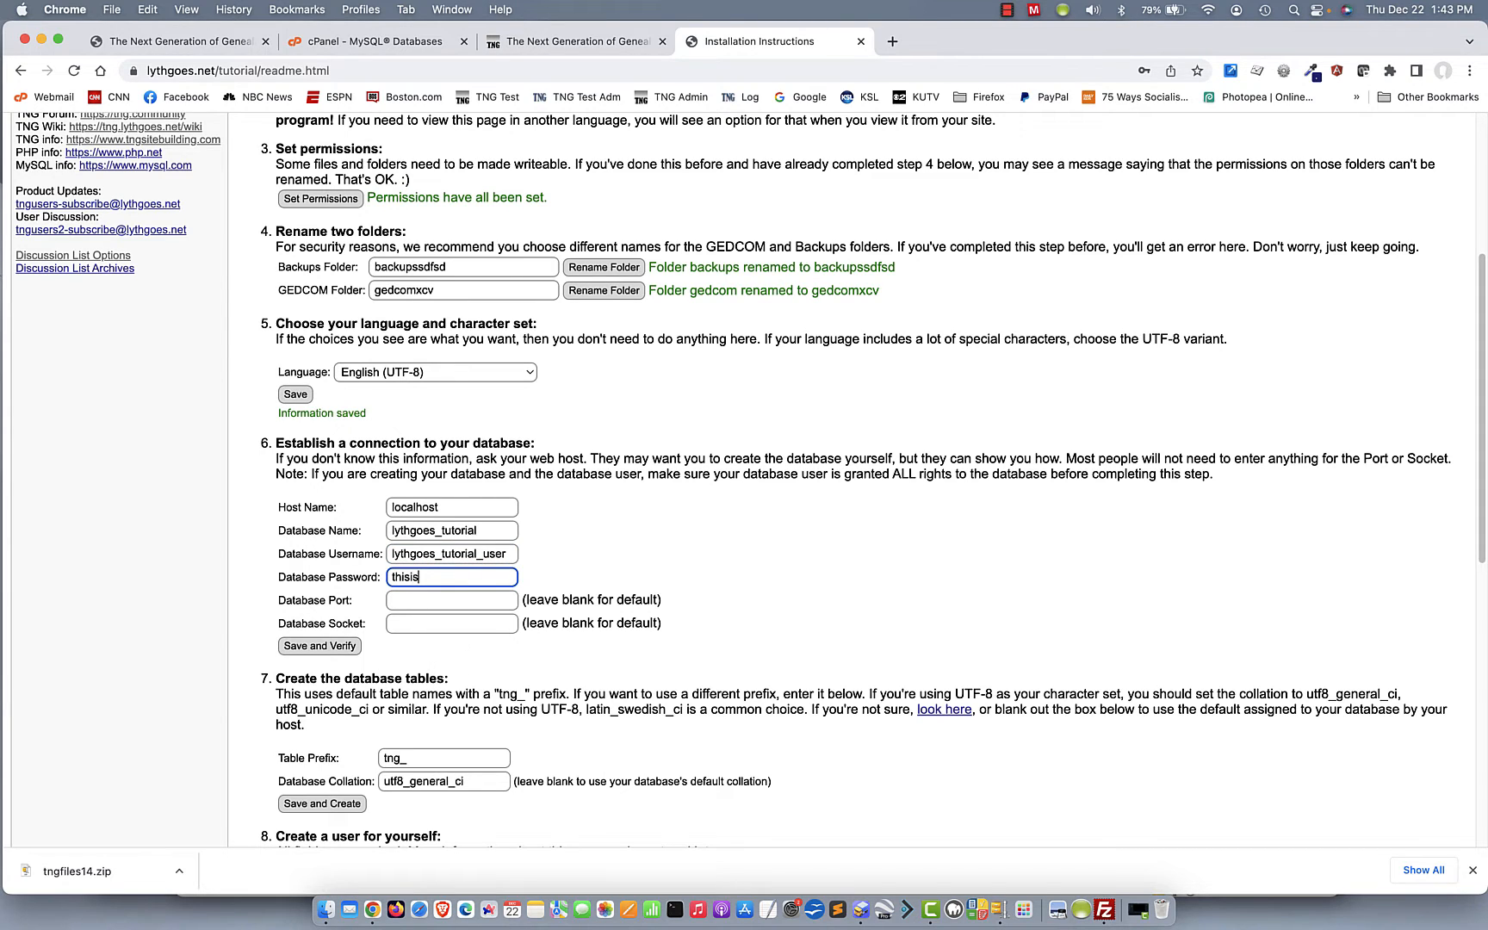
left_click(316, 648)
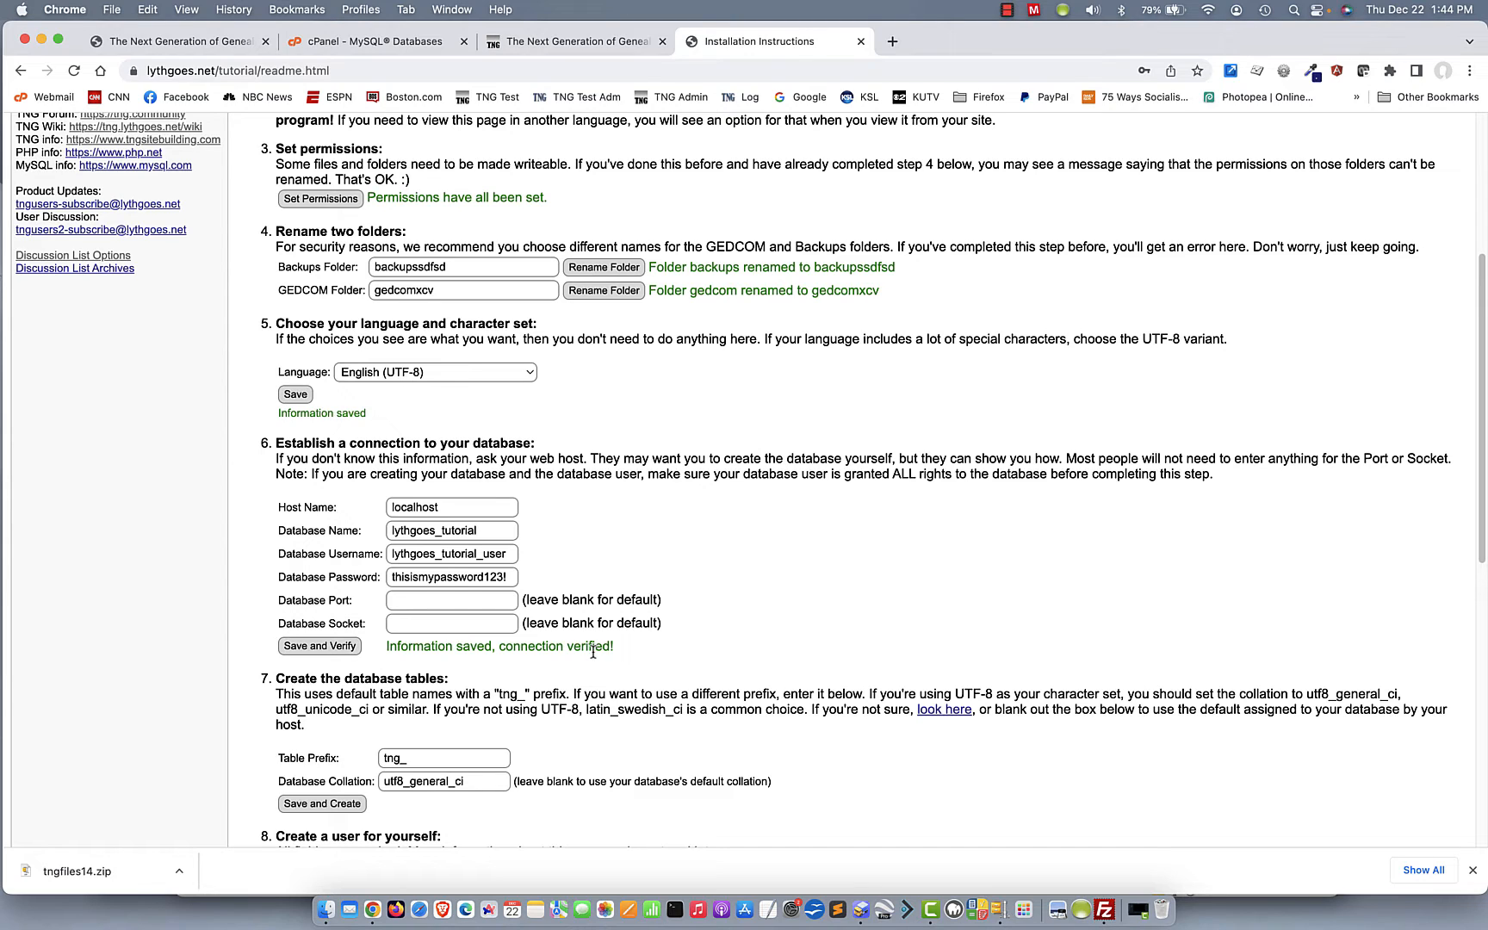
Correct a wrongly capitalised letter in the database password field.
left_click(494, 528)
left_click(437, 578)
type("P")
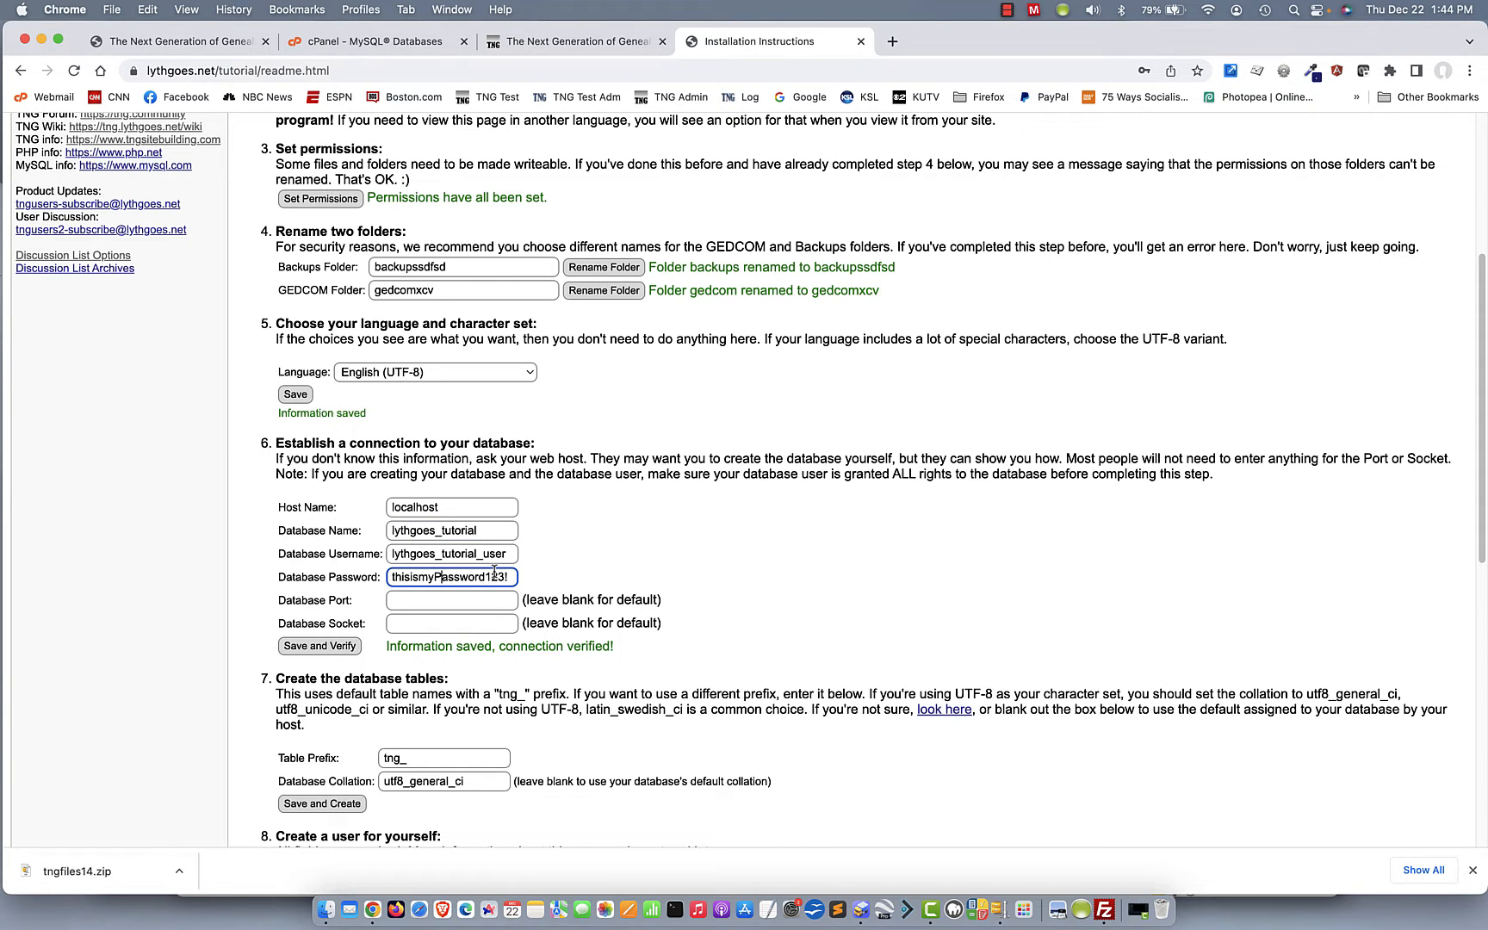
key("BackSpace")
type("p")
scroll(587, 569, "down", 3)
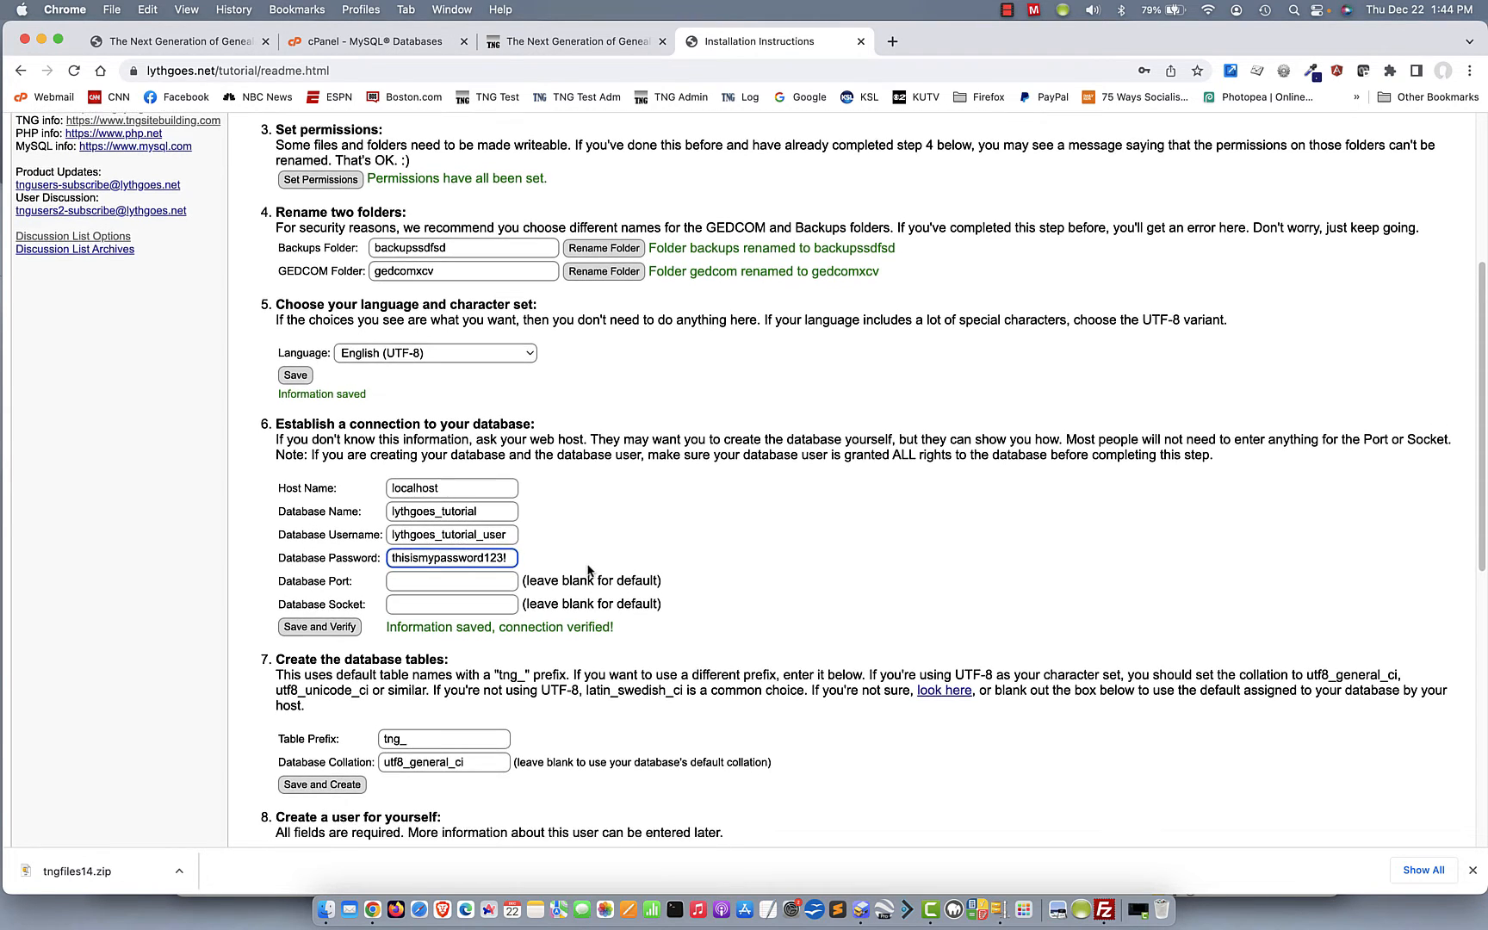
Keep table prefix tng_ and collation utf8_general_ci, and create the database tables.
scroll(588, 568, "down", 2)
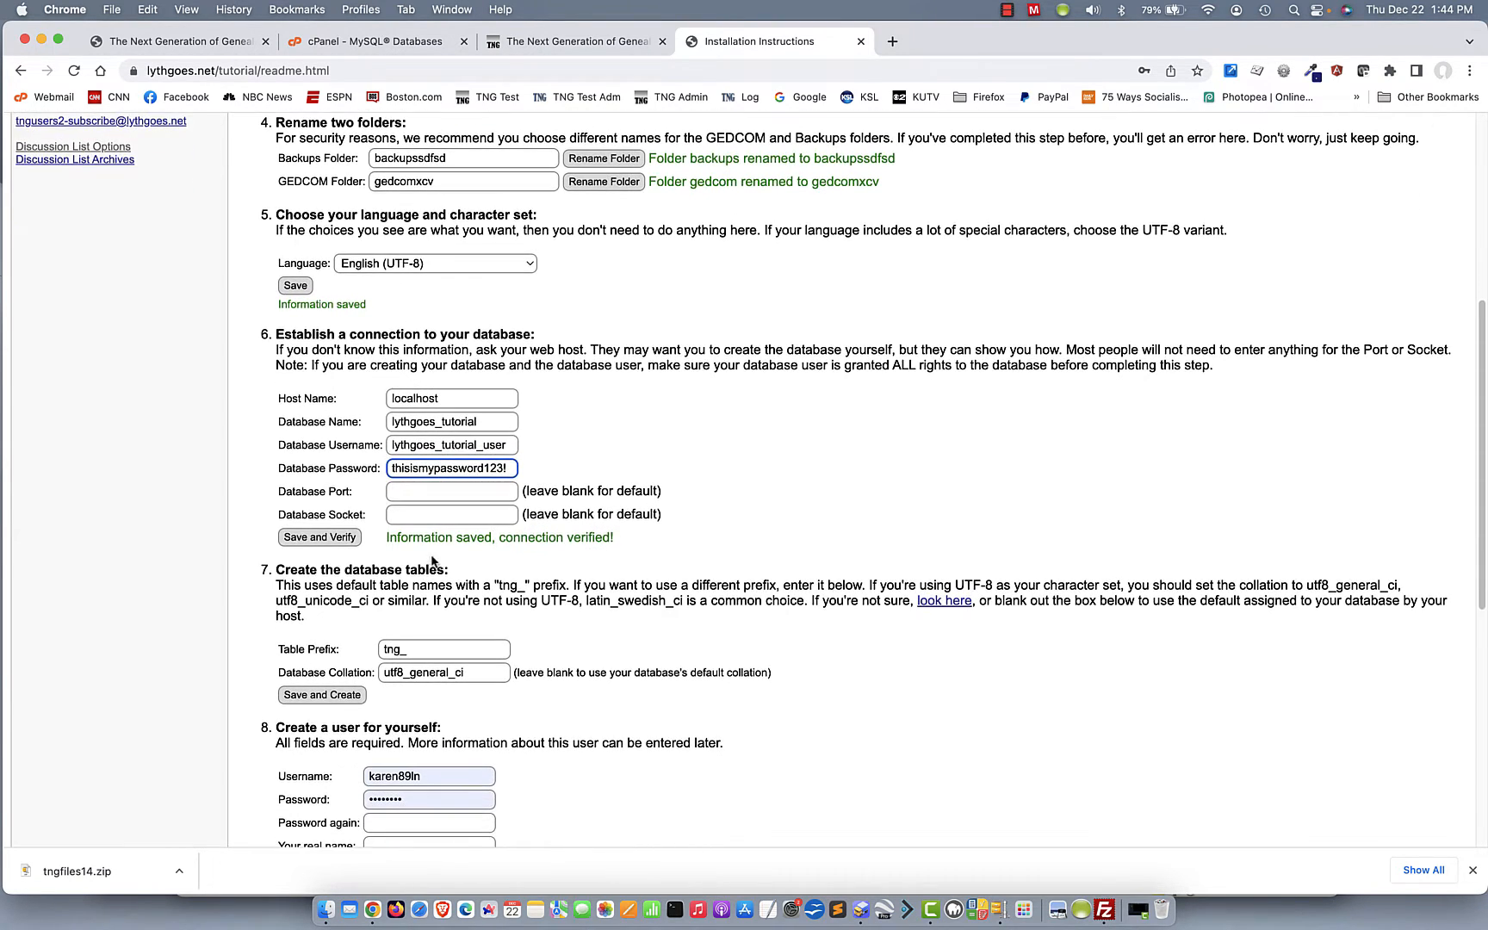
scroll(634, 555, "down", 8)
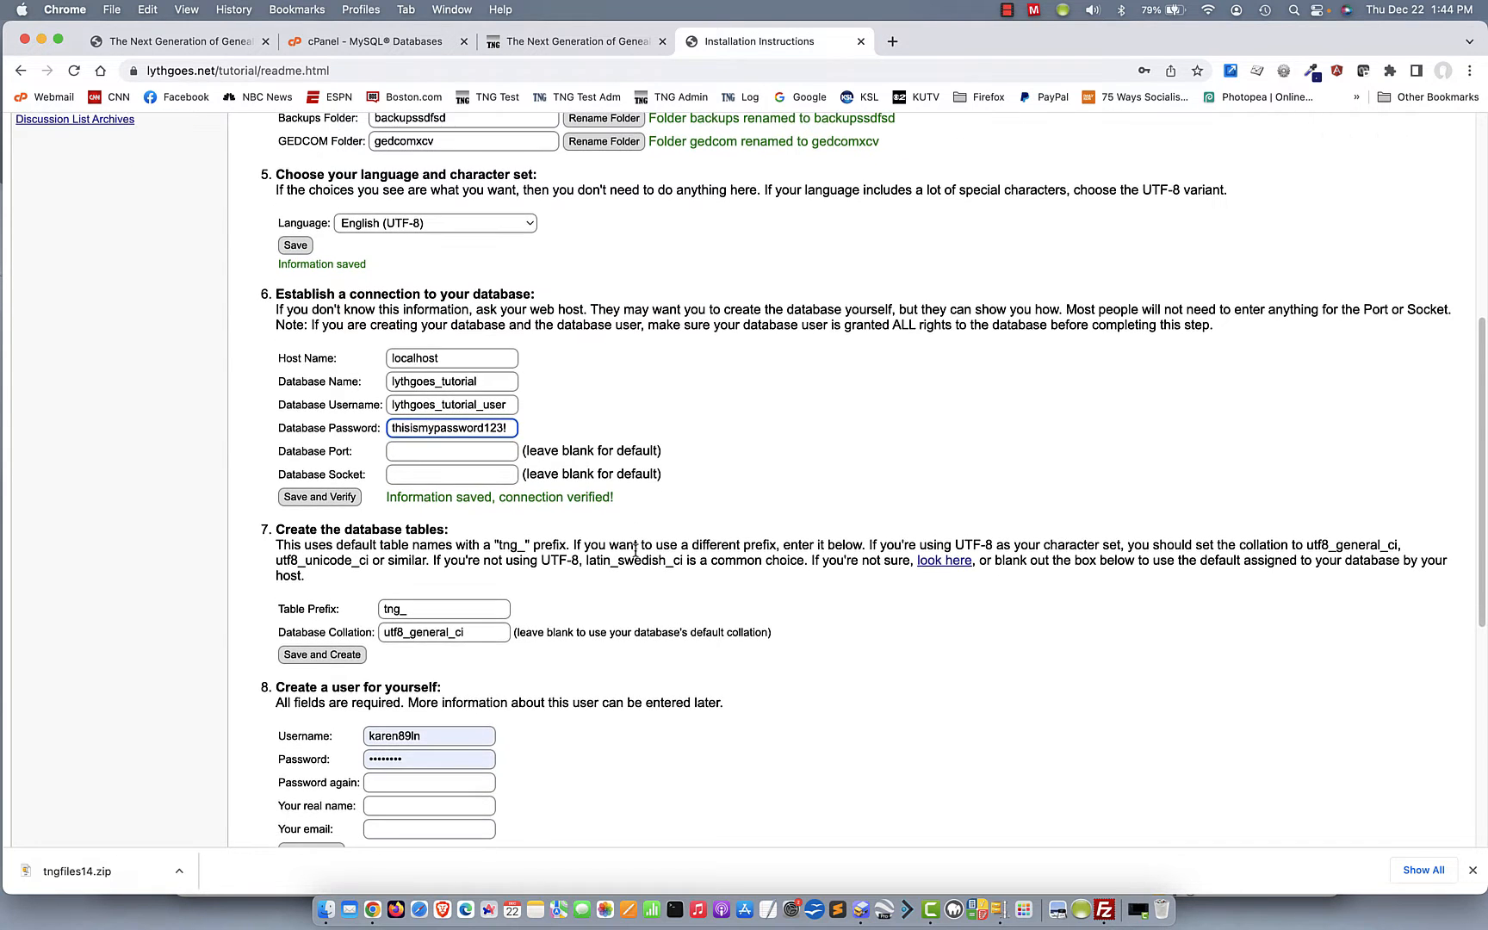
scroll(635, 556, "down", 1)
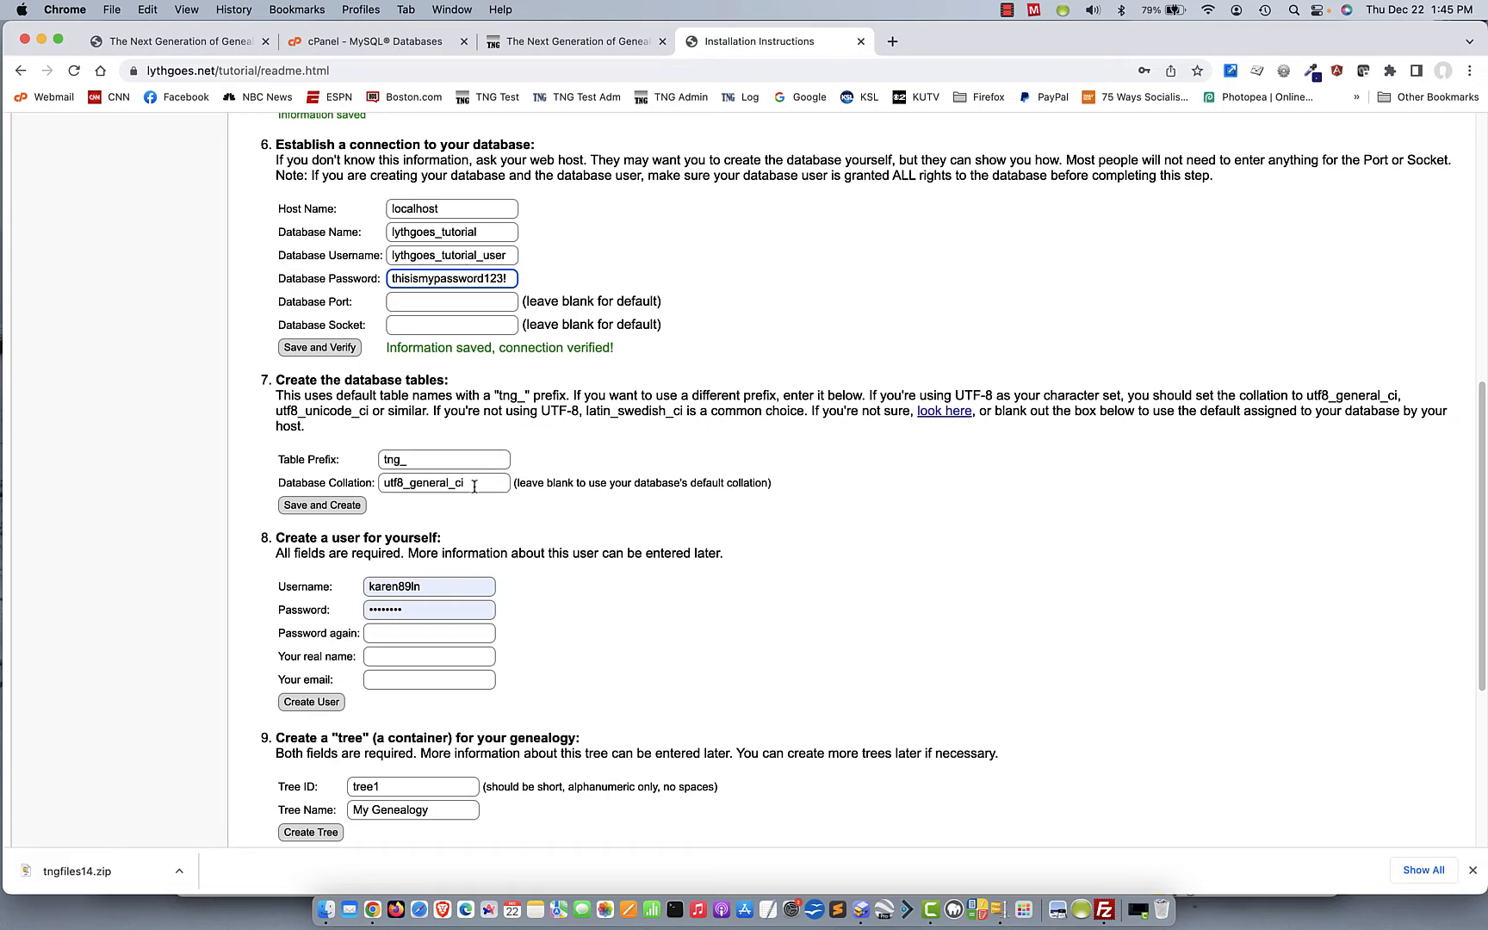
left_click(480, 483)
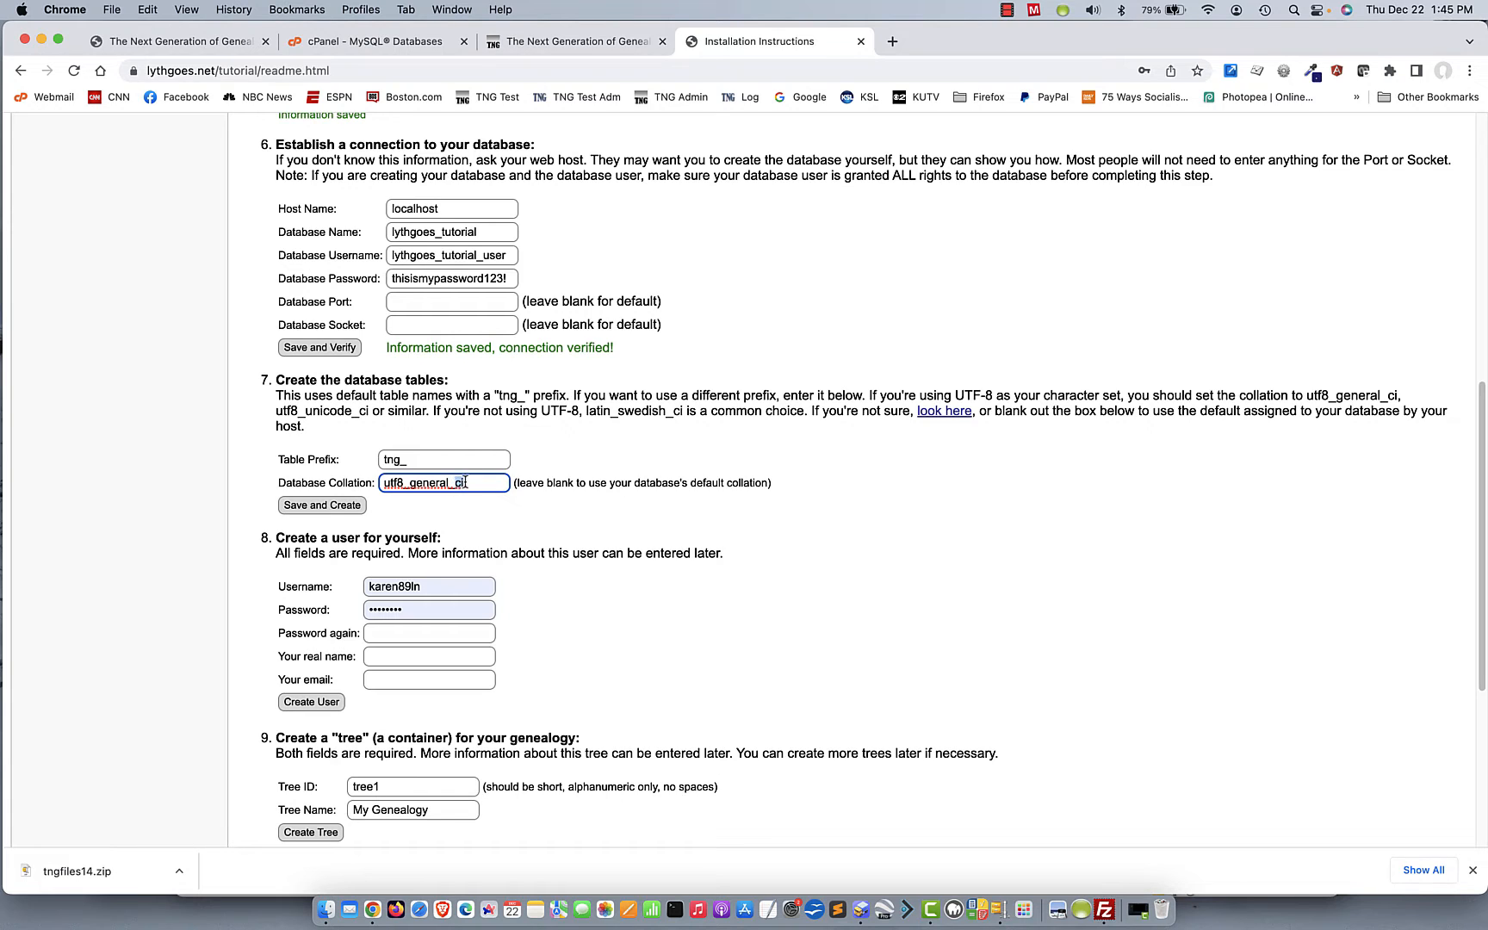
left_click(469, 519)
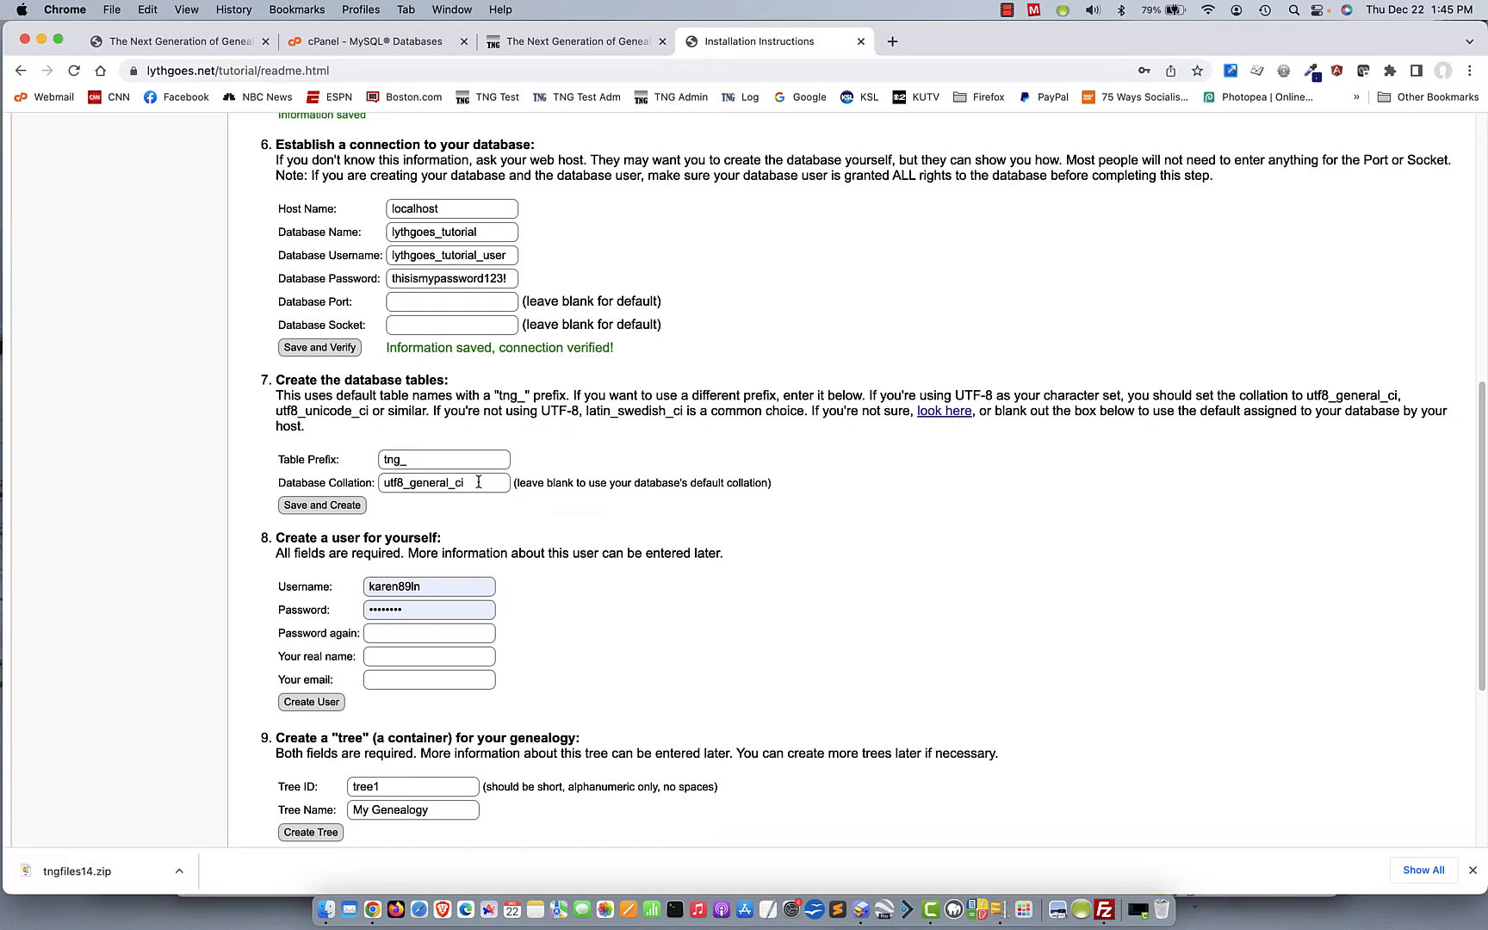
left_click(472, 482)
left_click(457, 505)
left_click(333, 509)
left_click(446, 589)
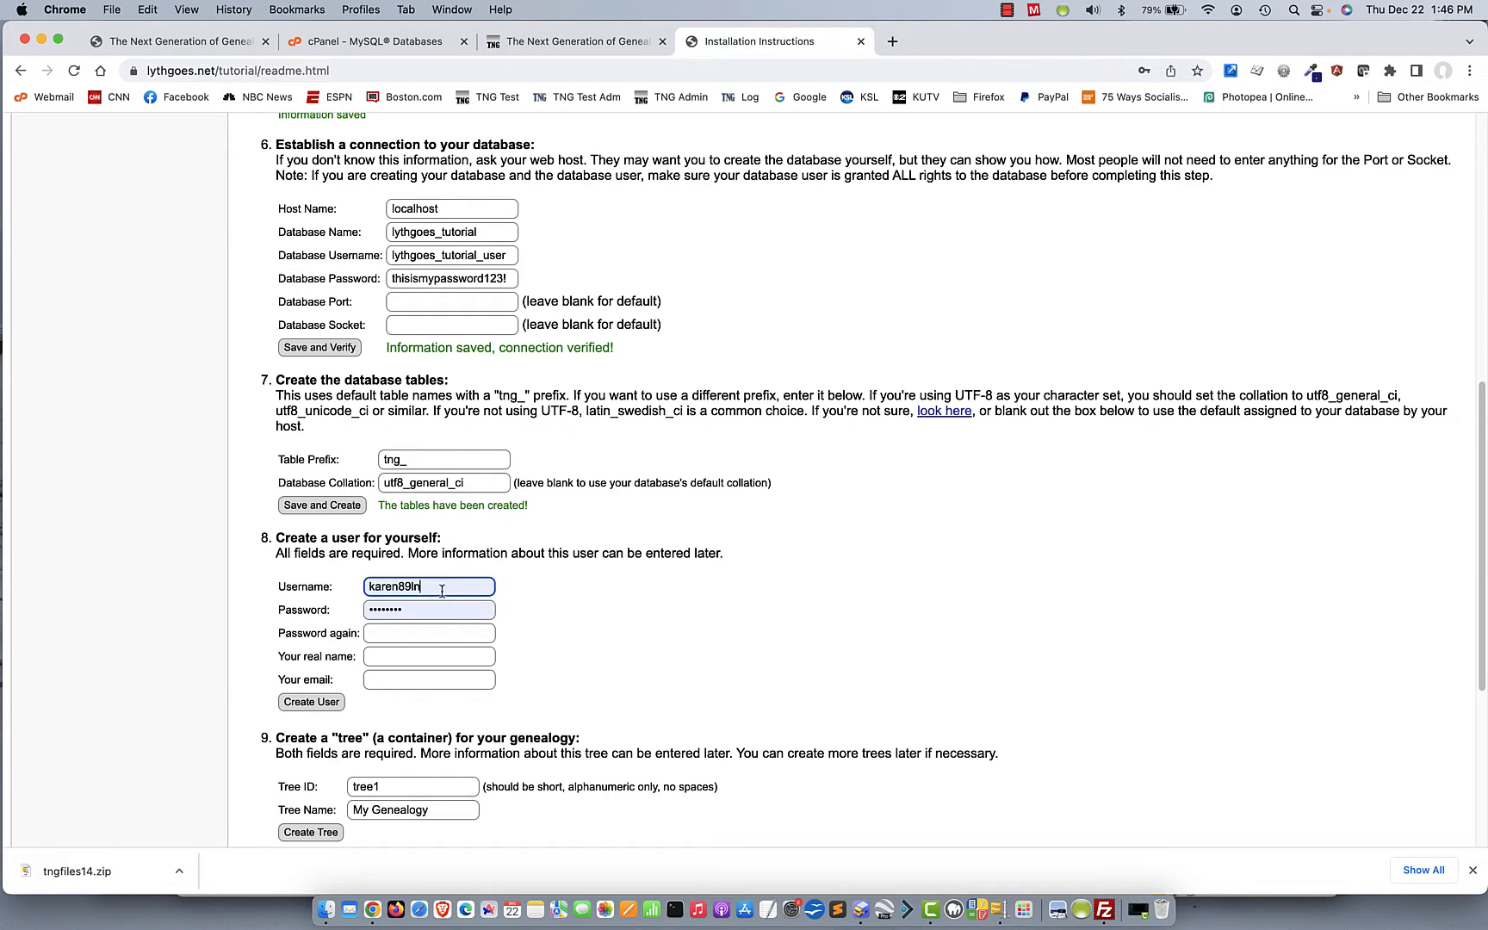
Replace the username with 'newuser' and set a new password, entering it twice.
double_click(367, 586)
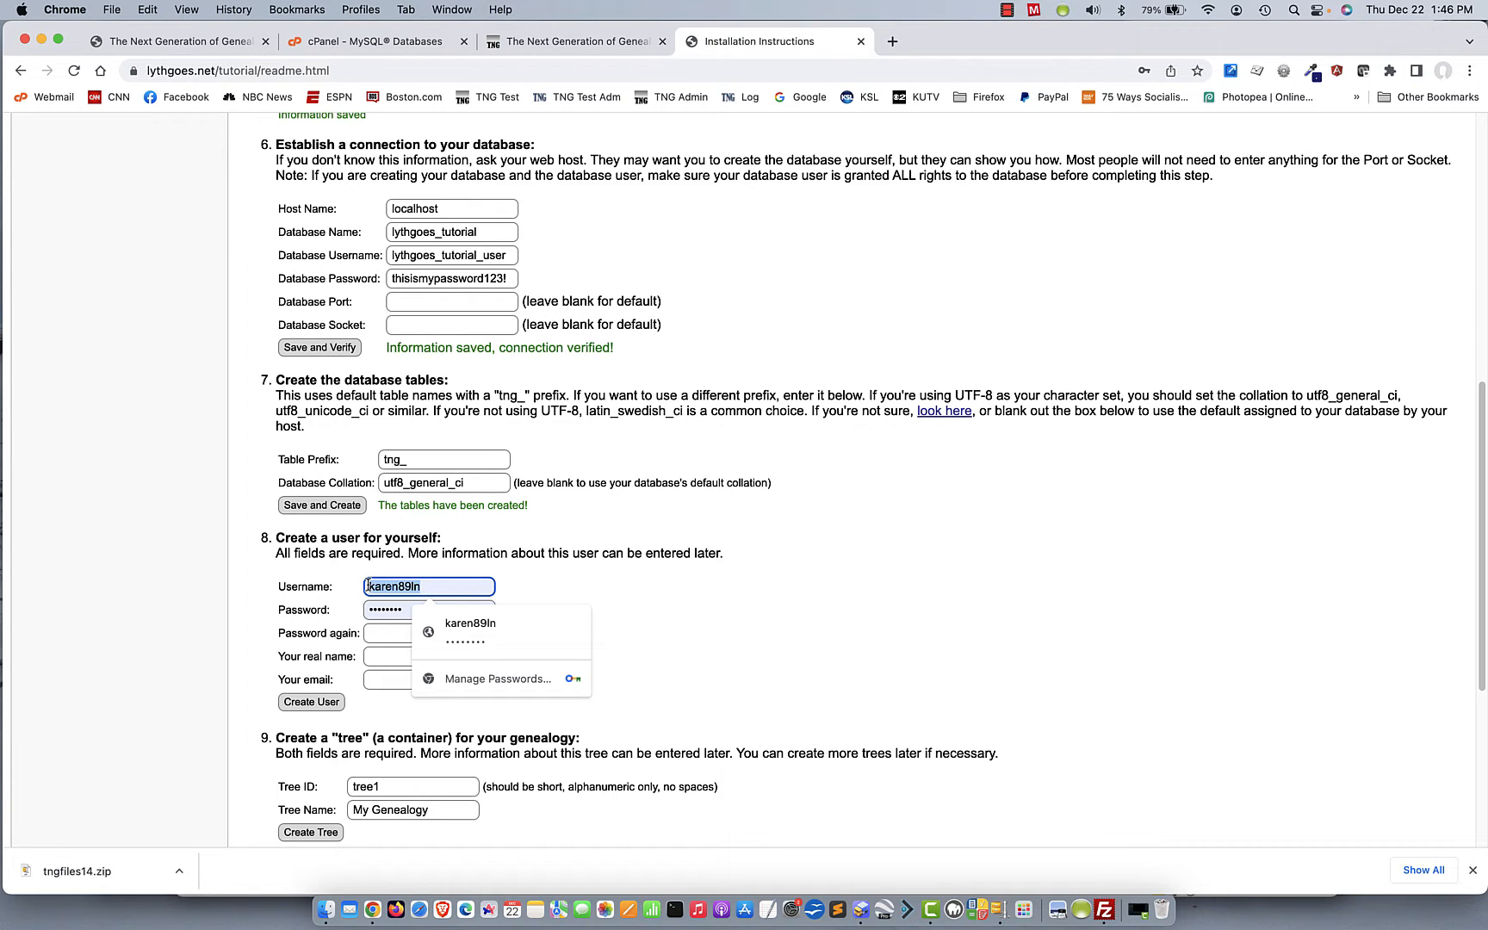
type("newuser")
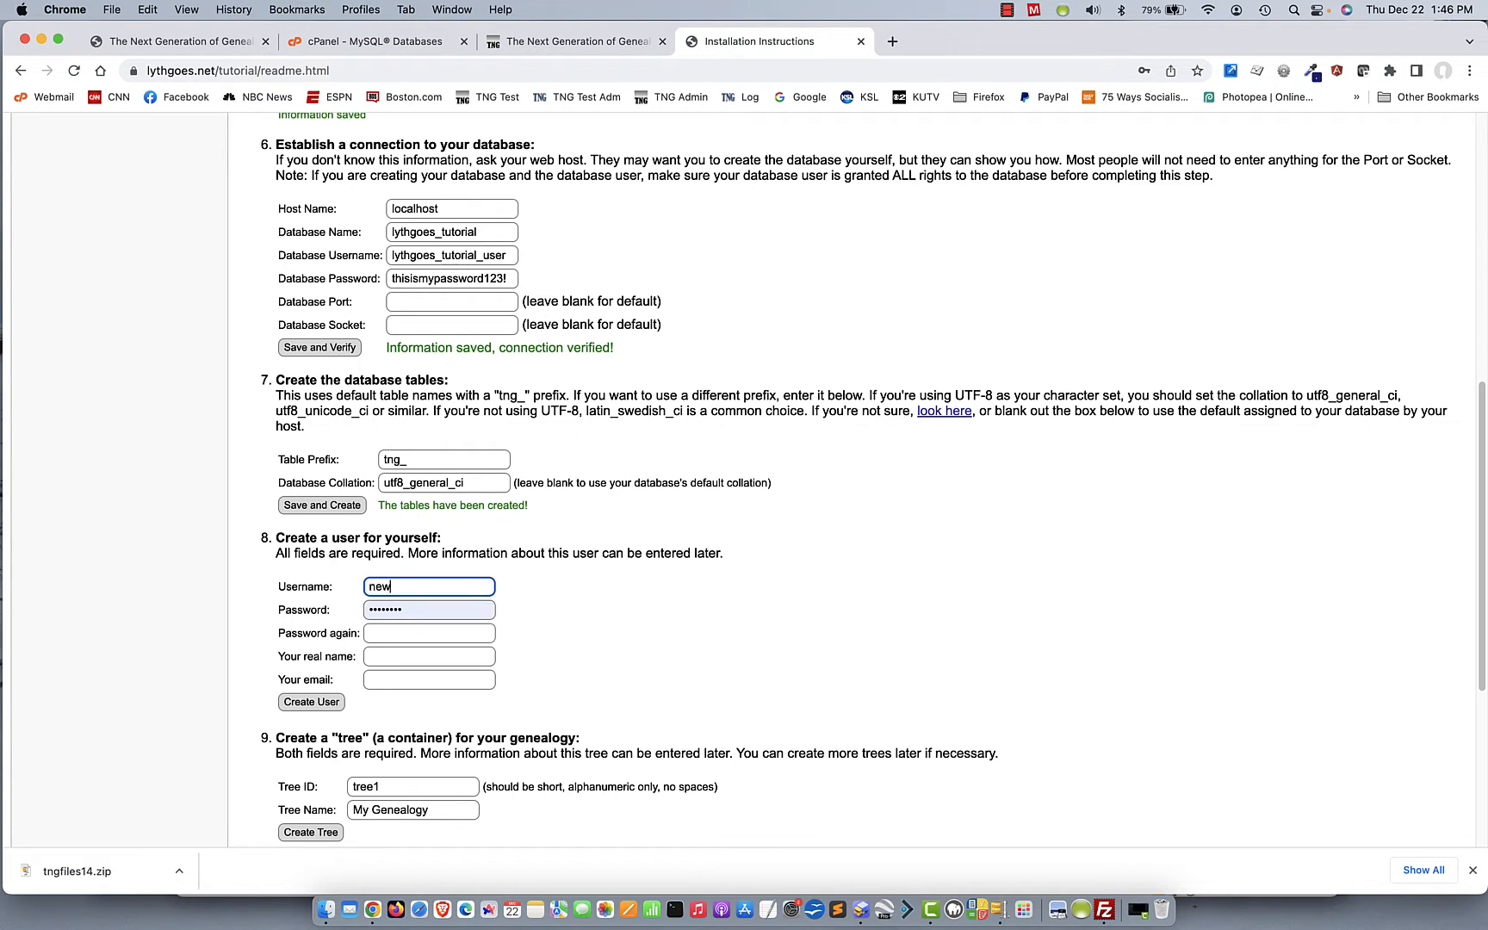
double_click(405, 609)
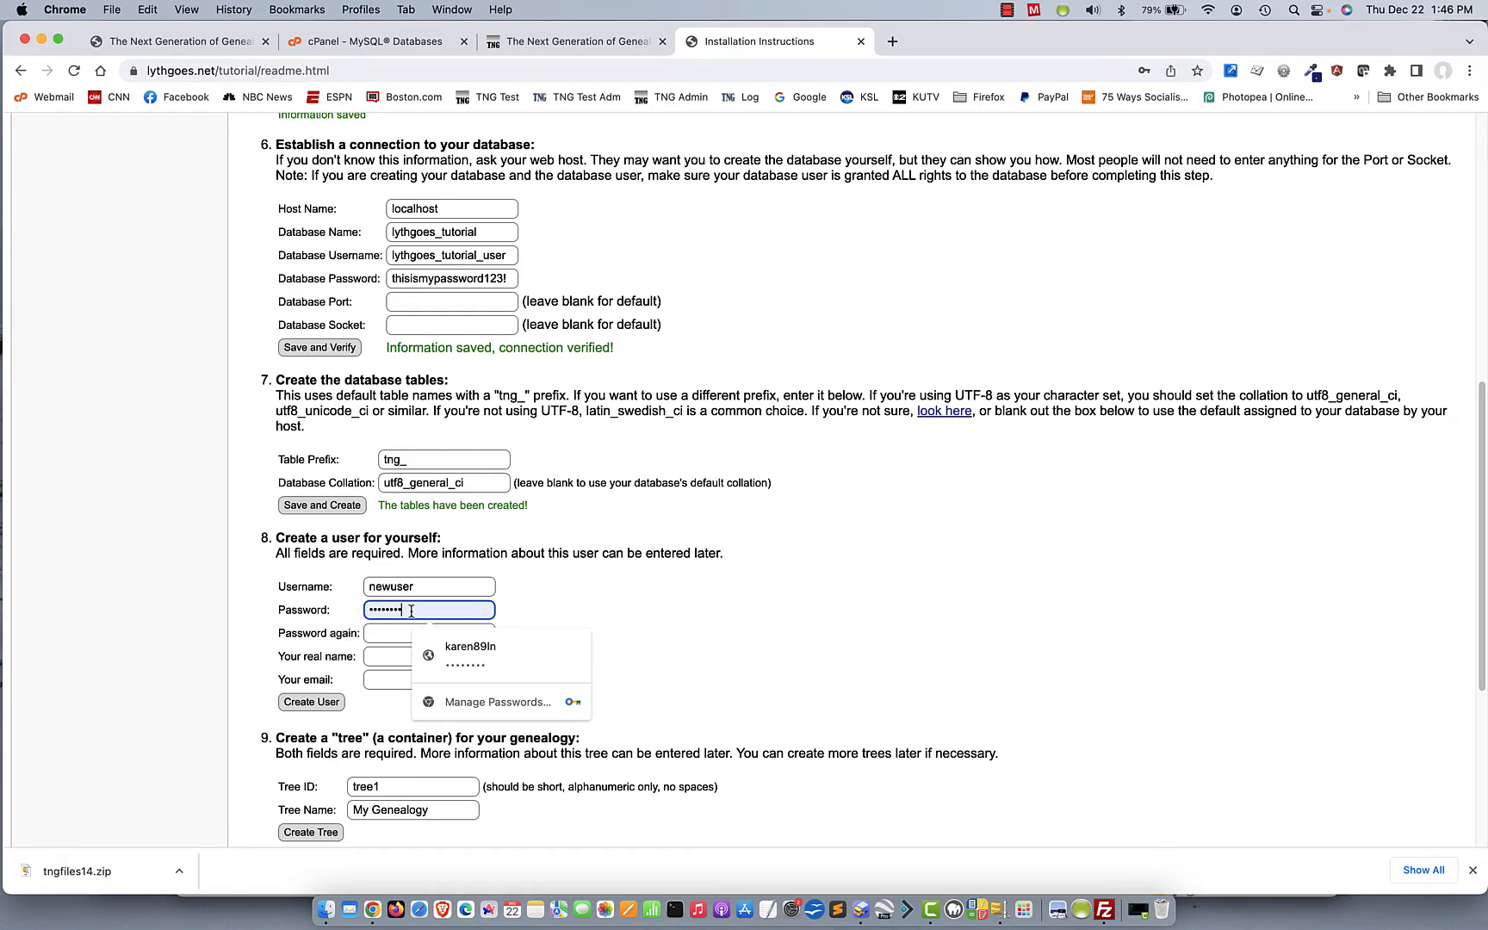
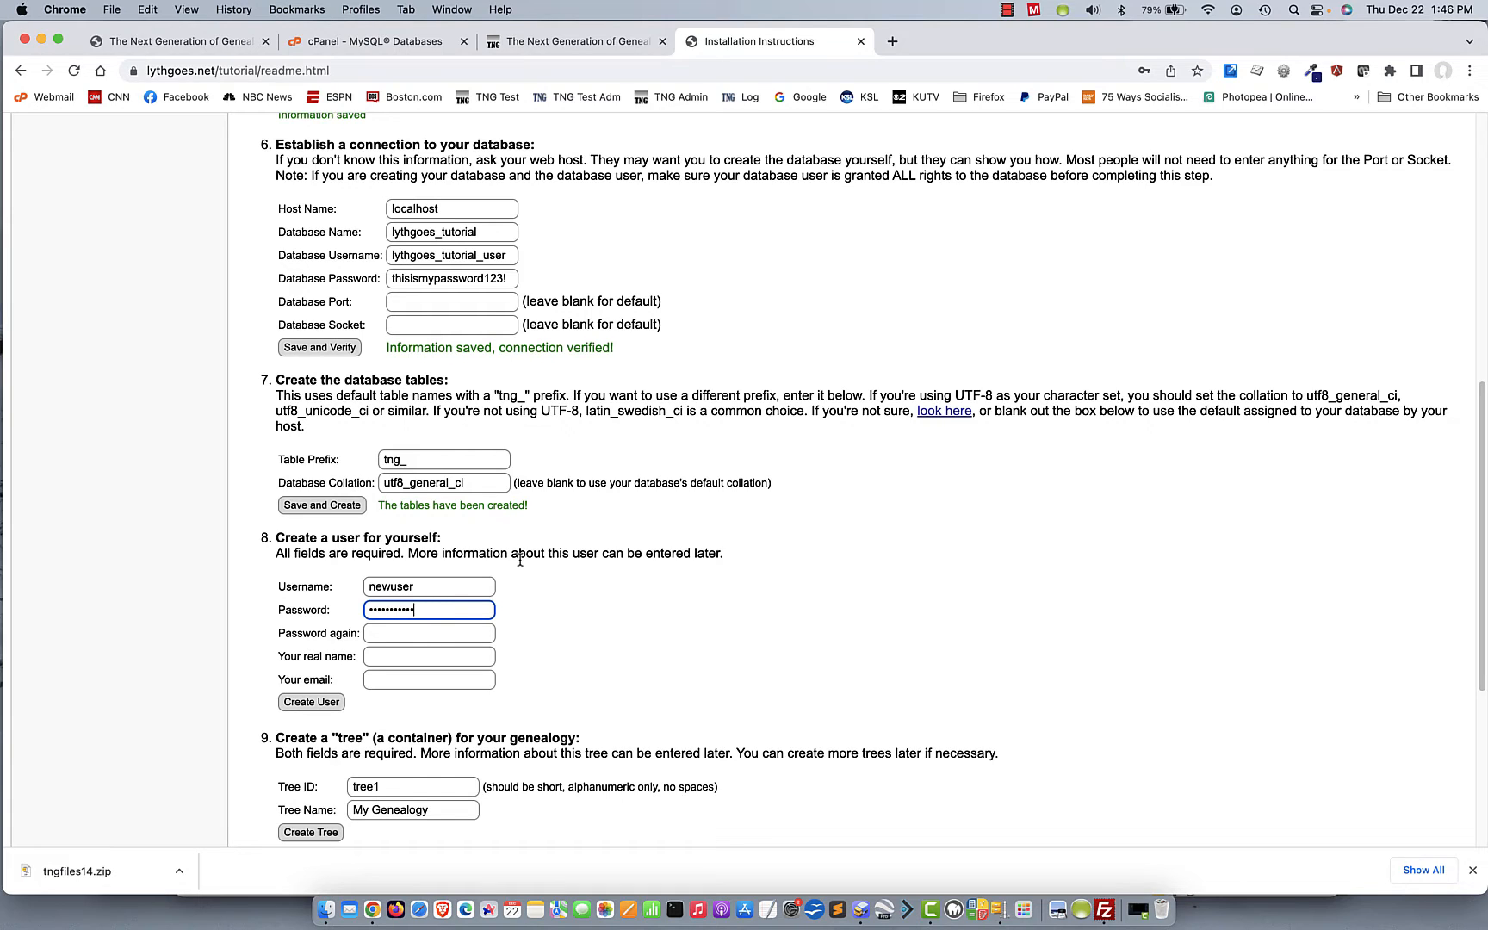
left_click(384, 634)
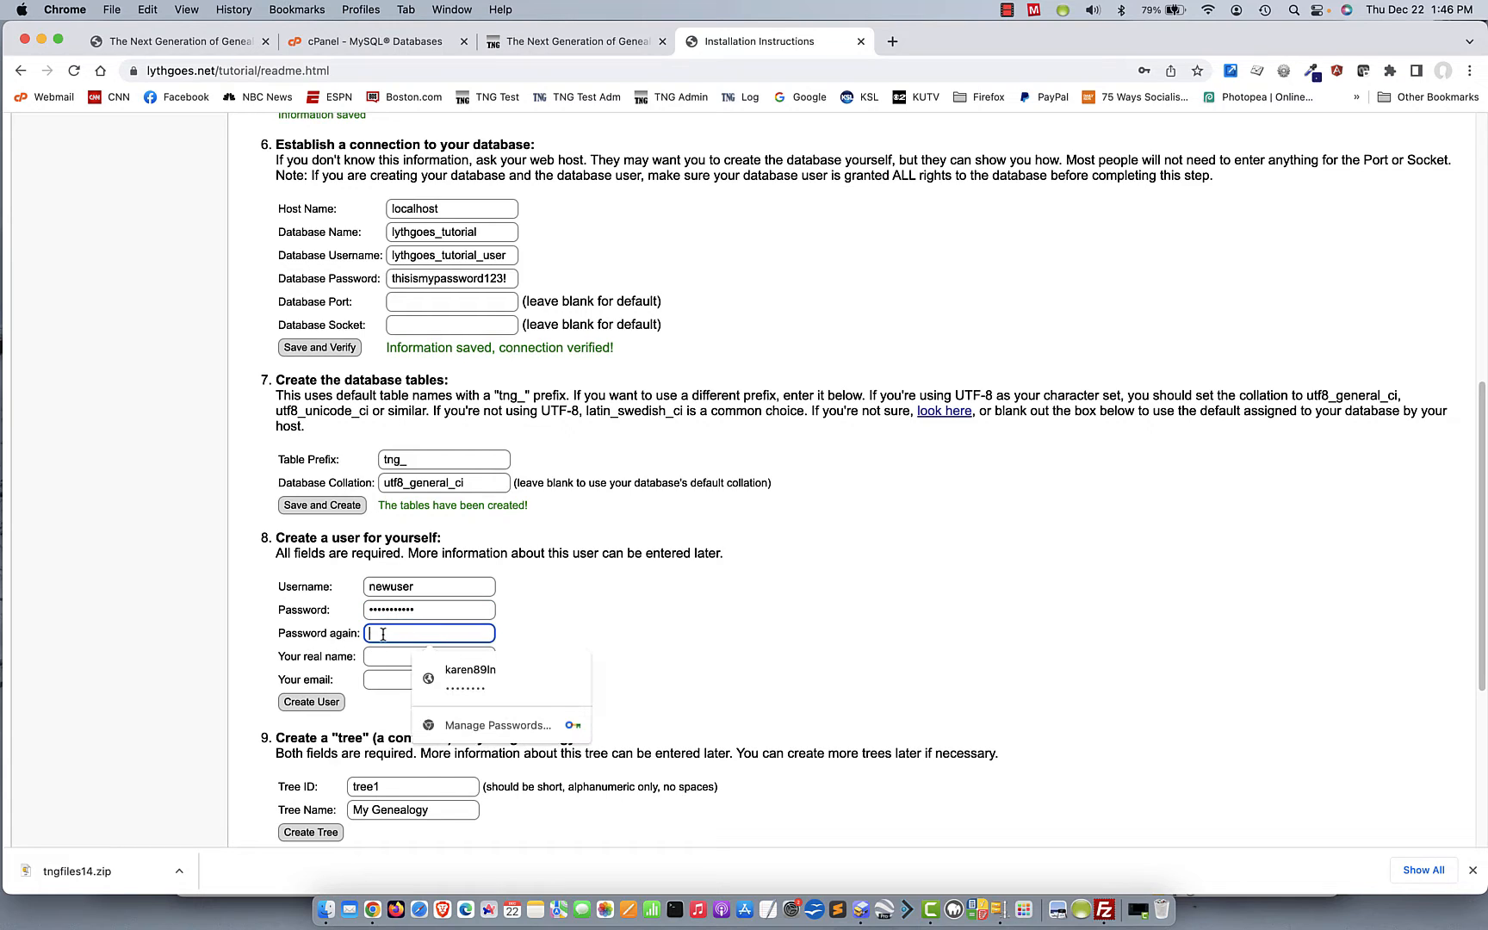
type("••••••")
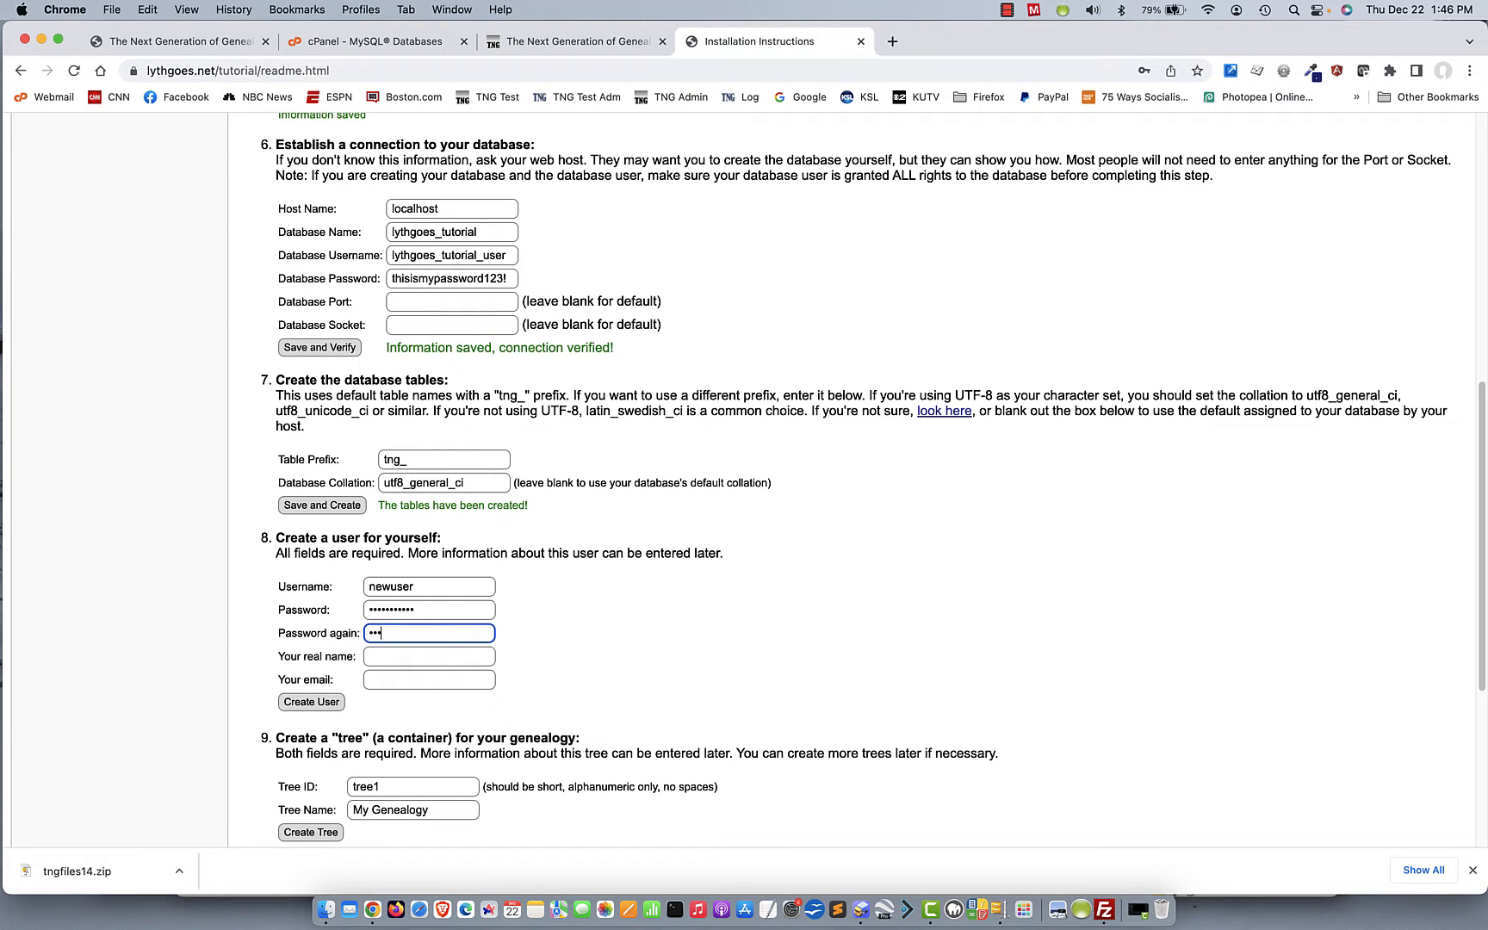
type("•••••")
Fill in the user's real name and e-mail address, and create the user.
left_click(386, 656)
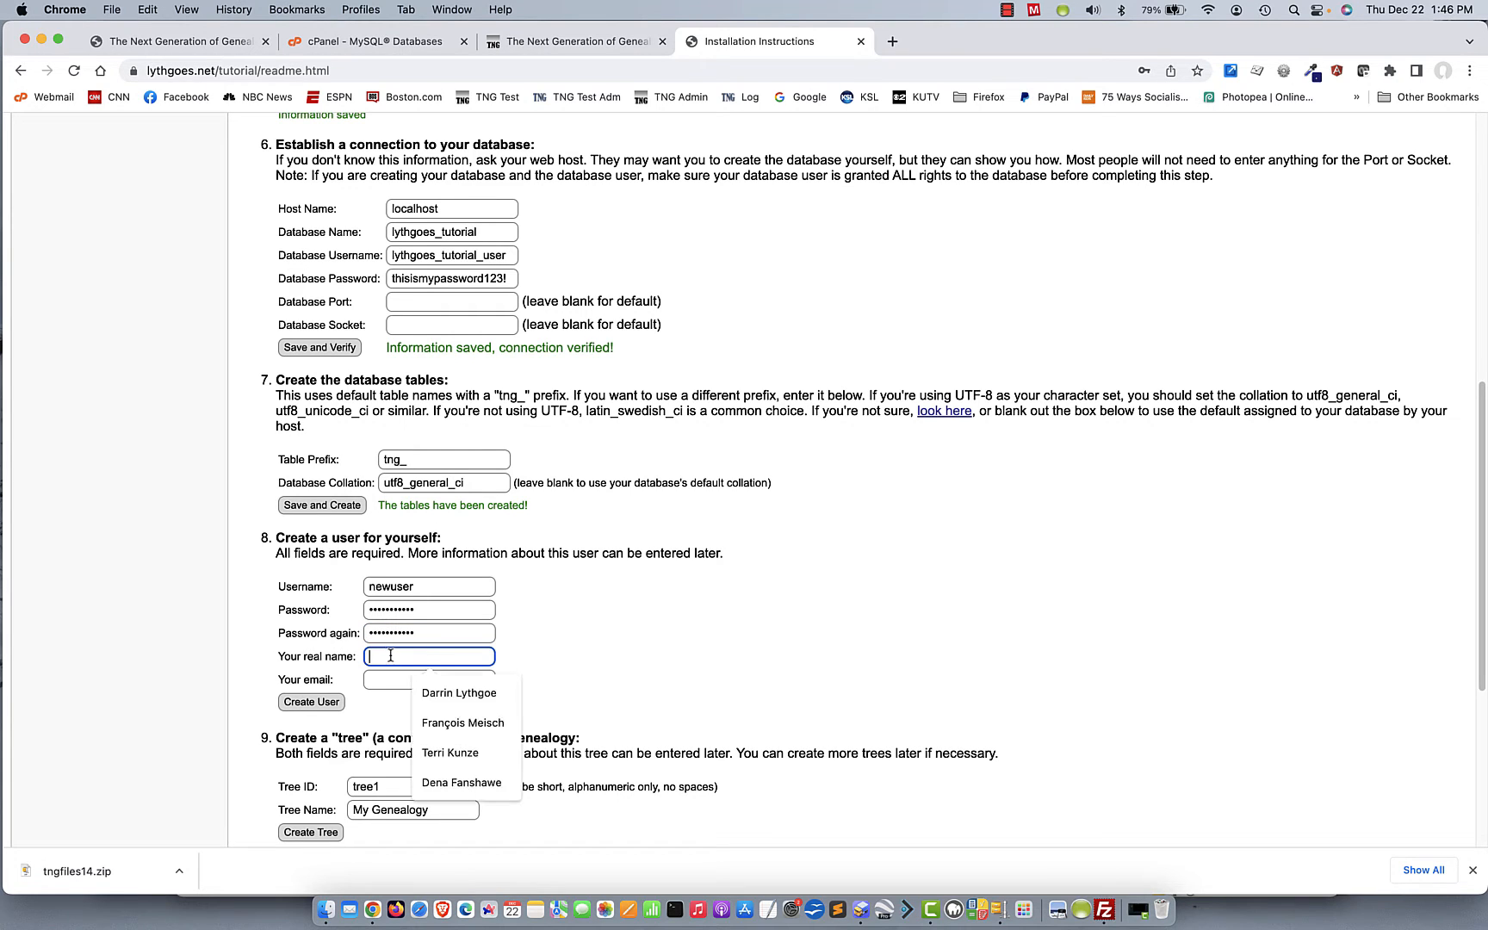
left_click(456, 692)
left_click(407, 680)
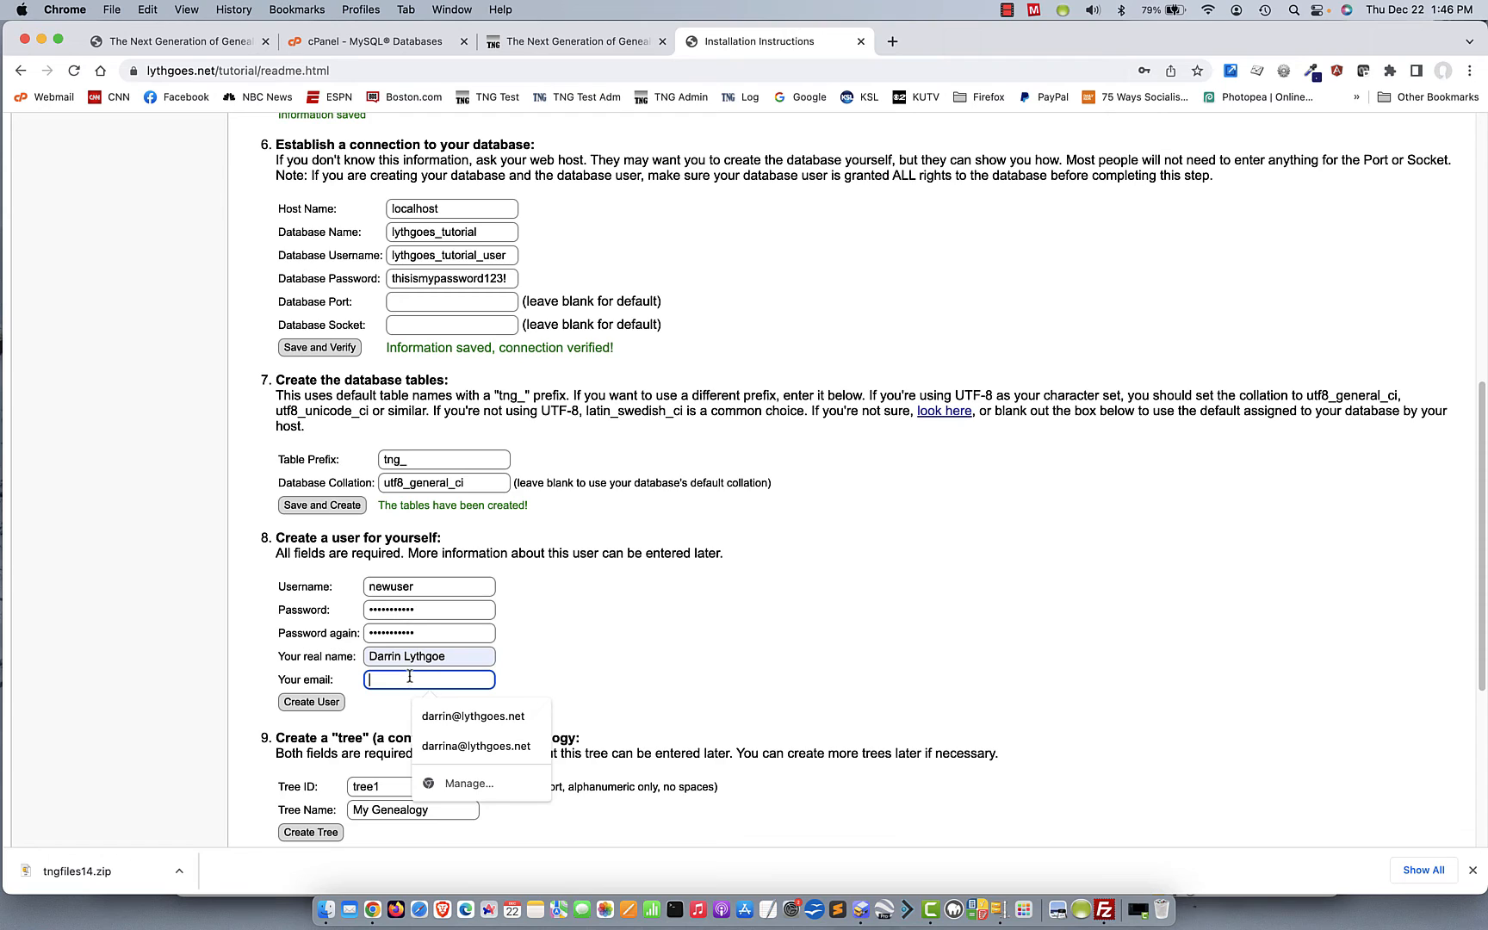
left_click(453, 717)
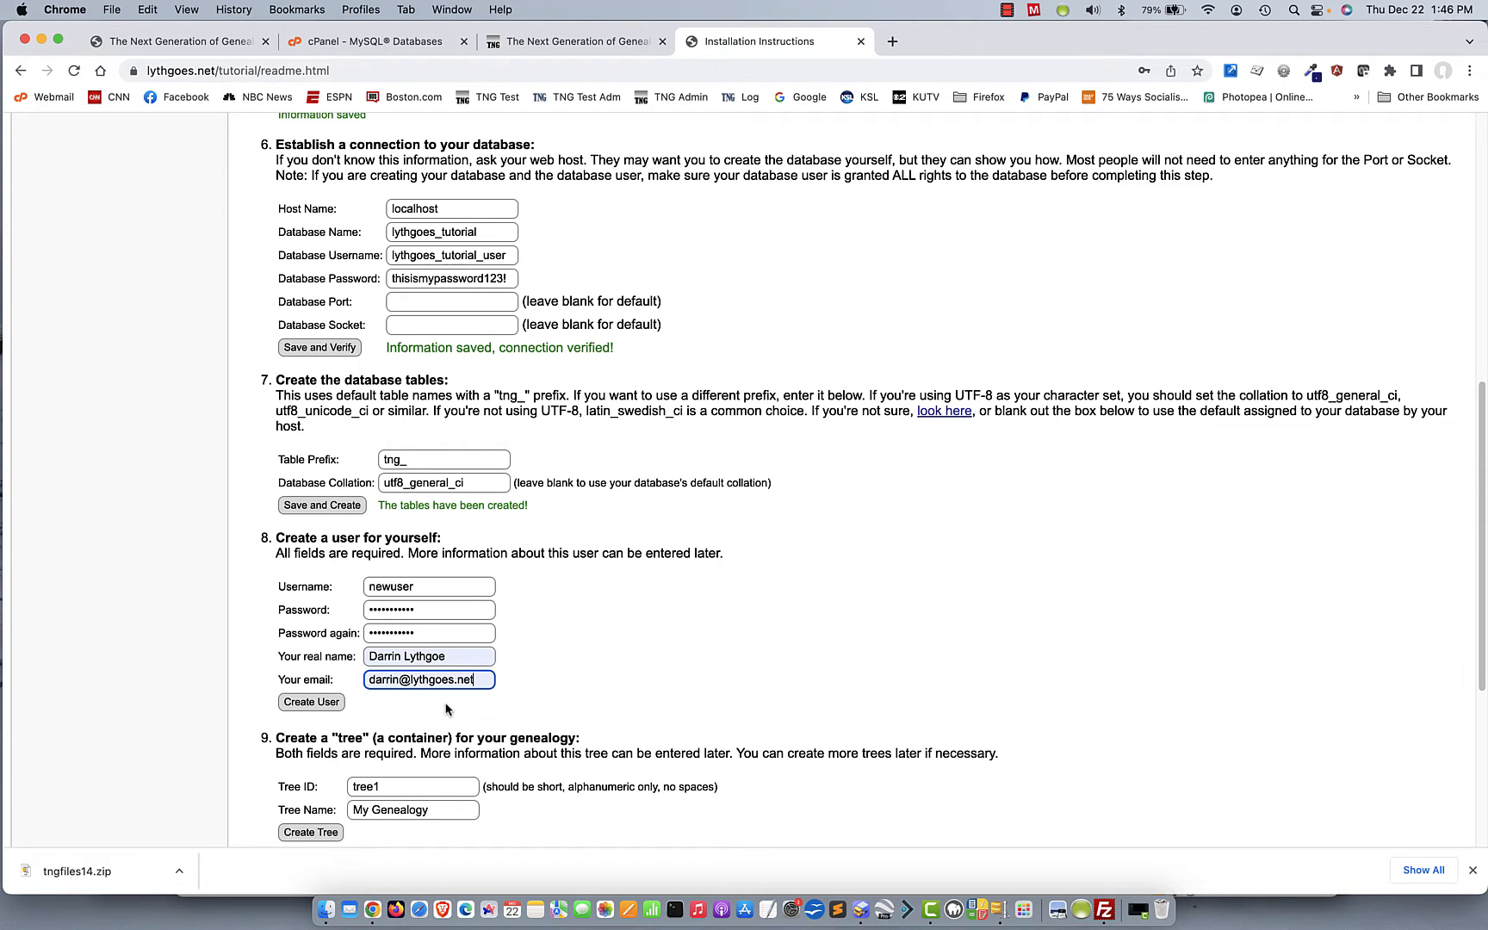
left_click(305, 703)
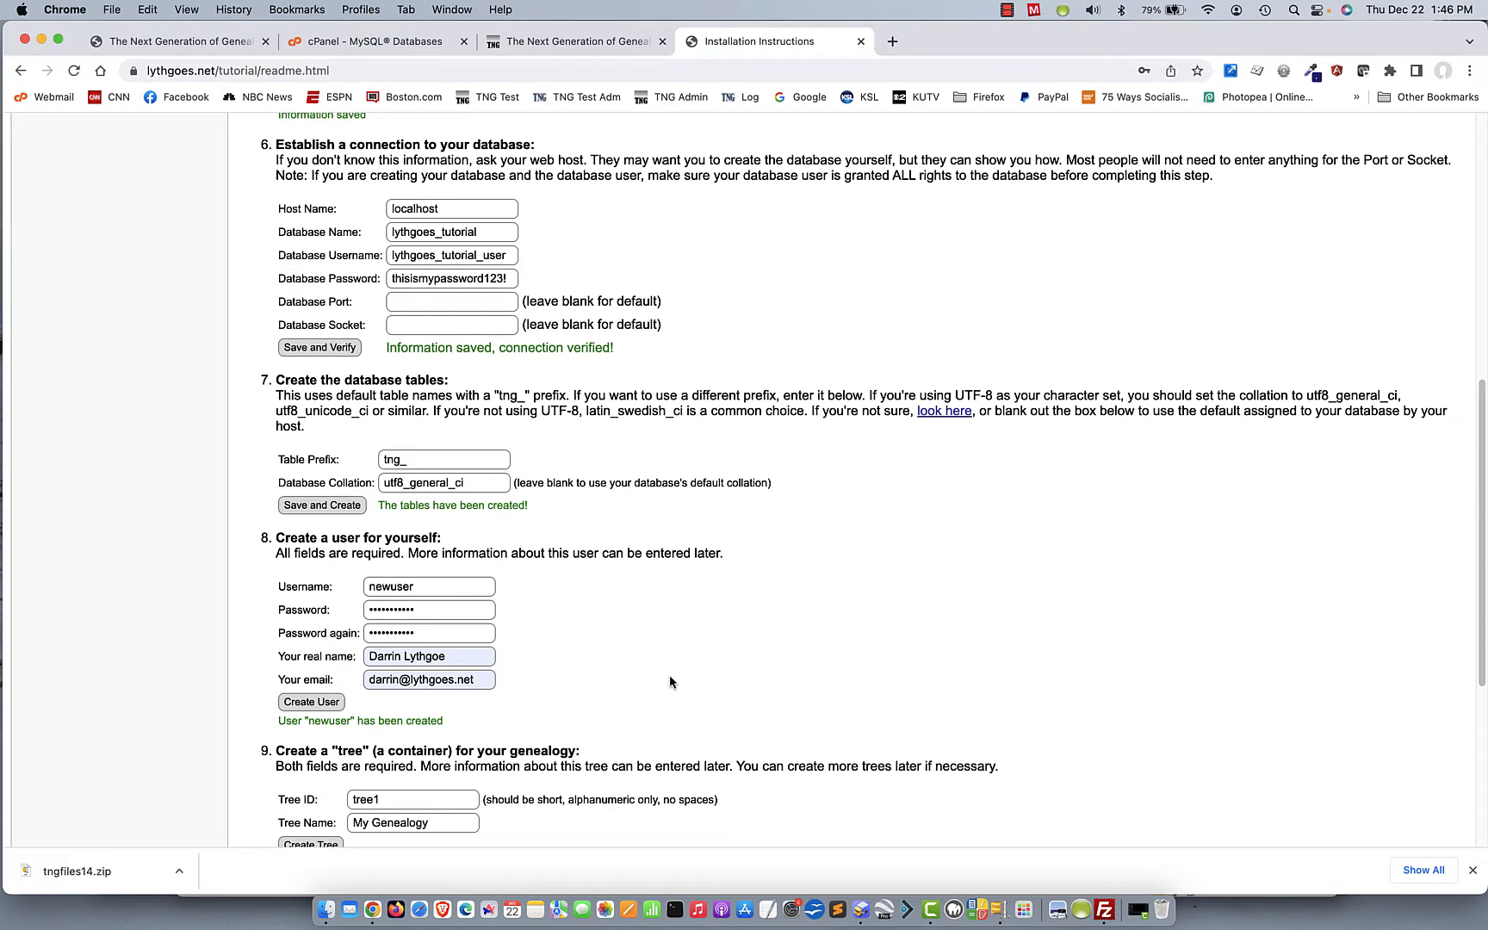
scroll(670, 682, "down", 1)
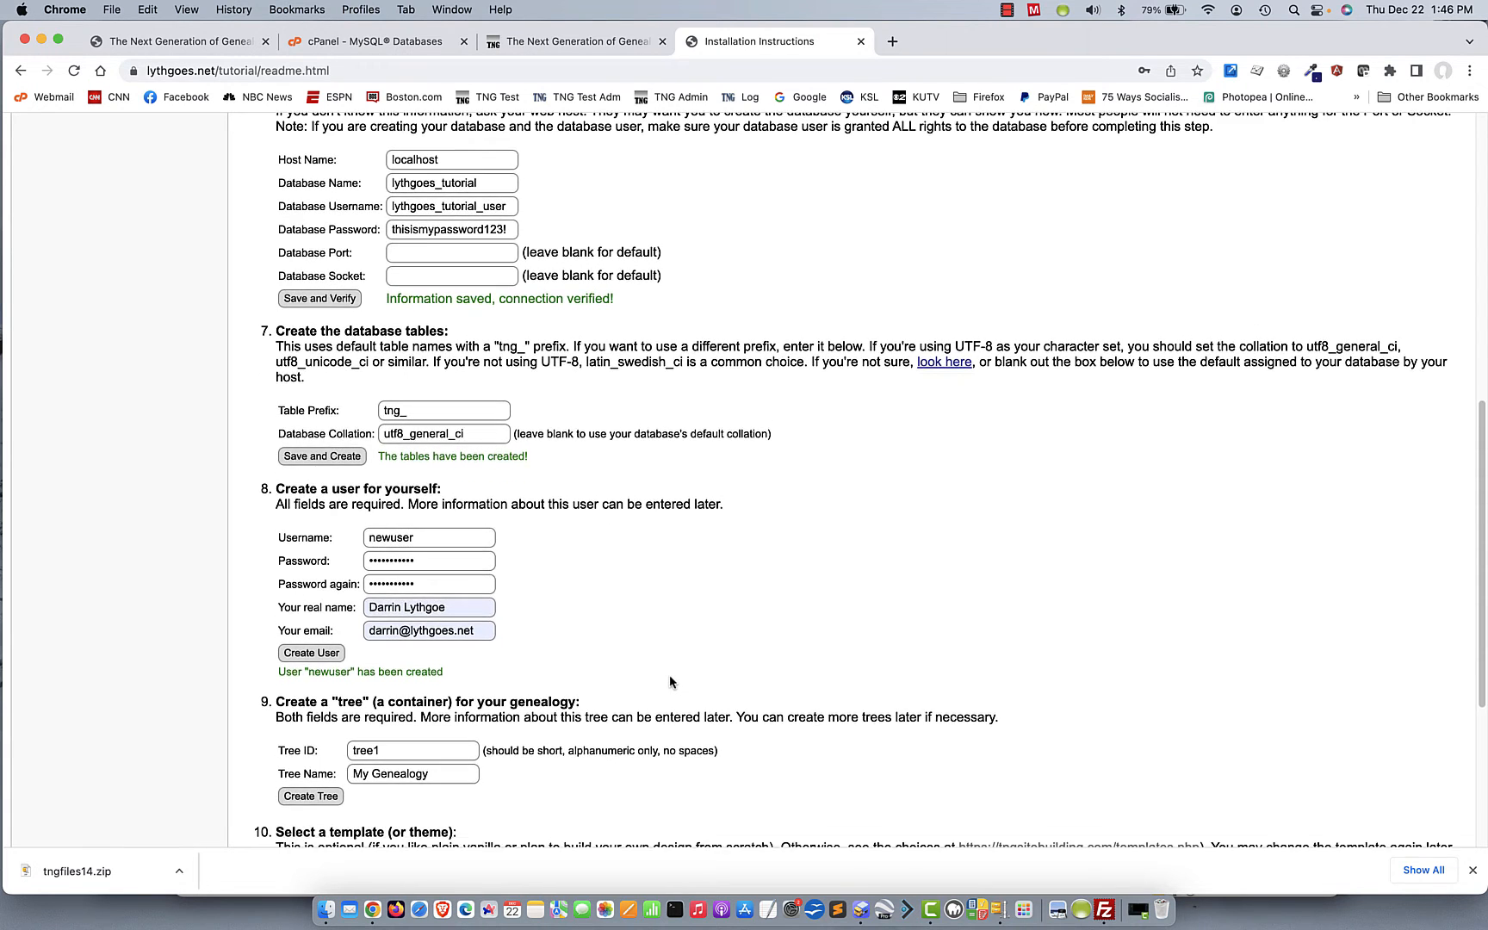
Review the default tree ID tree1 and tree name My Genealogy in step 9.
scroll(670, 682, "down", 1)
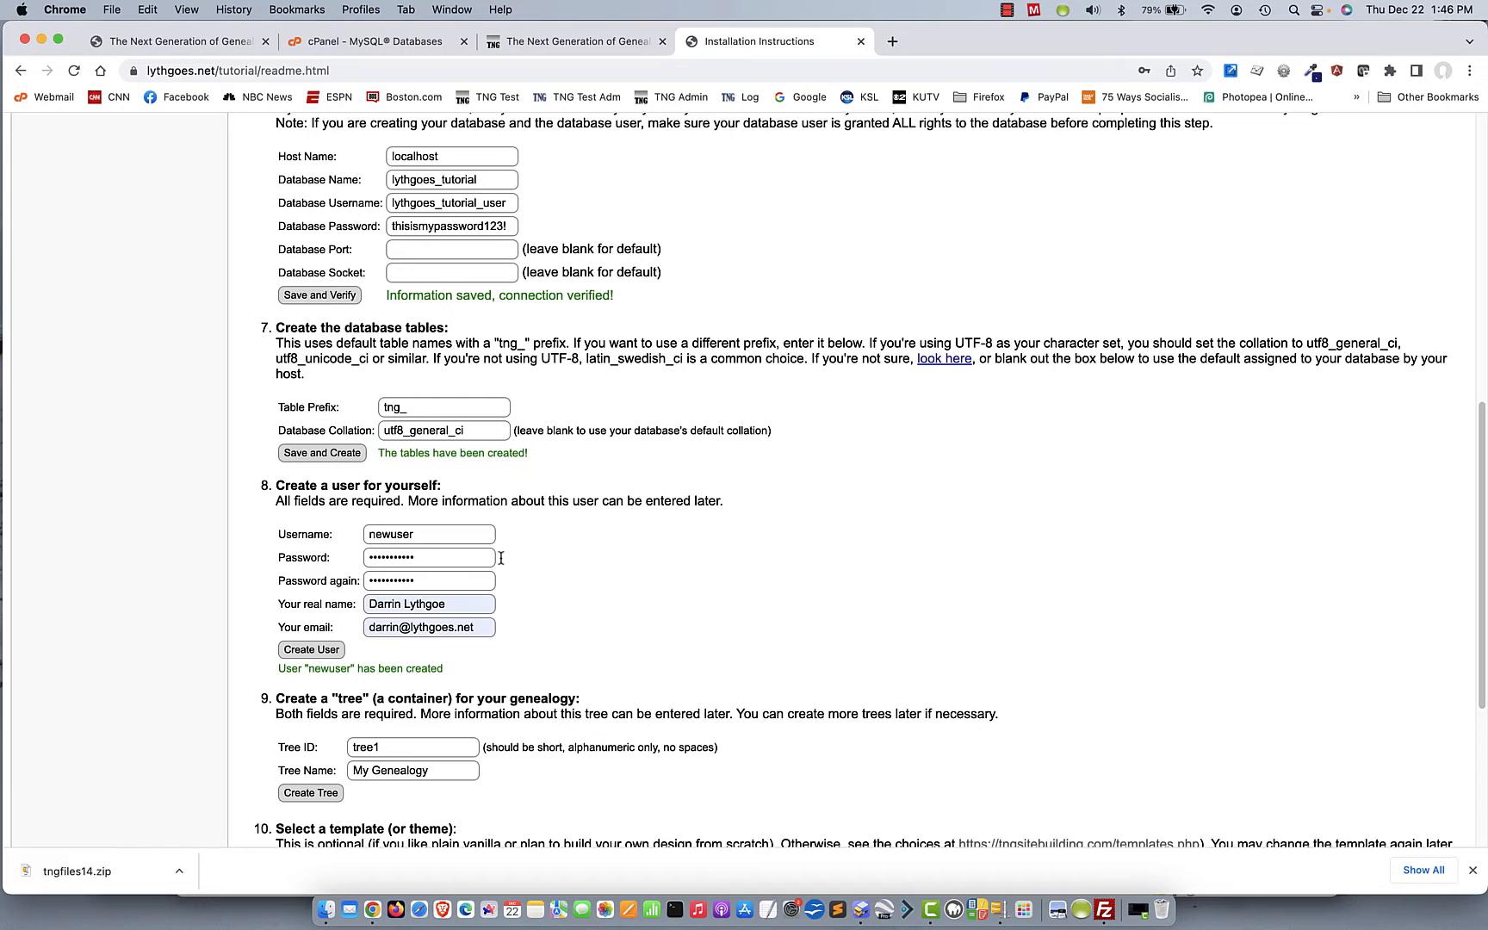
left_click_drag(437, 534, 349, 542)
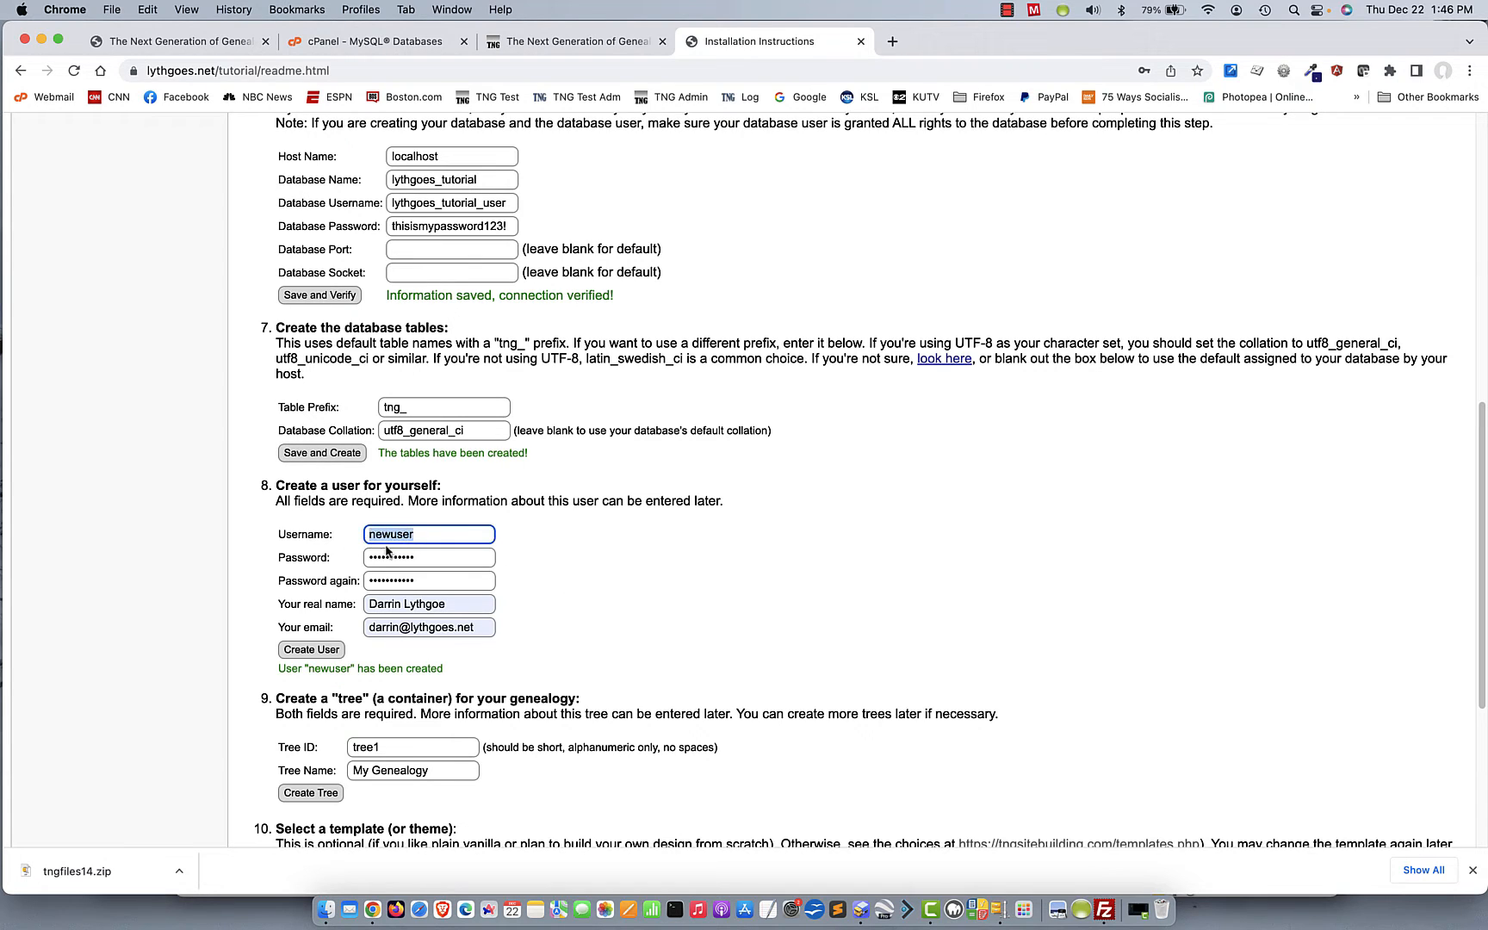
left_click(734, 594)
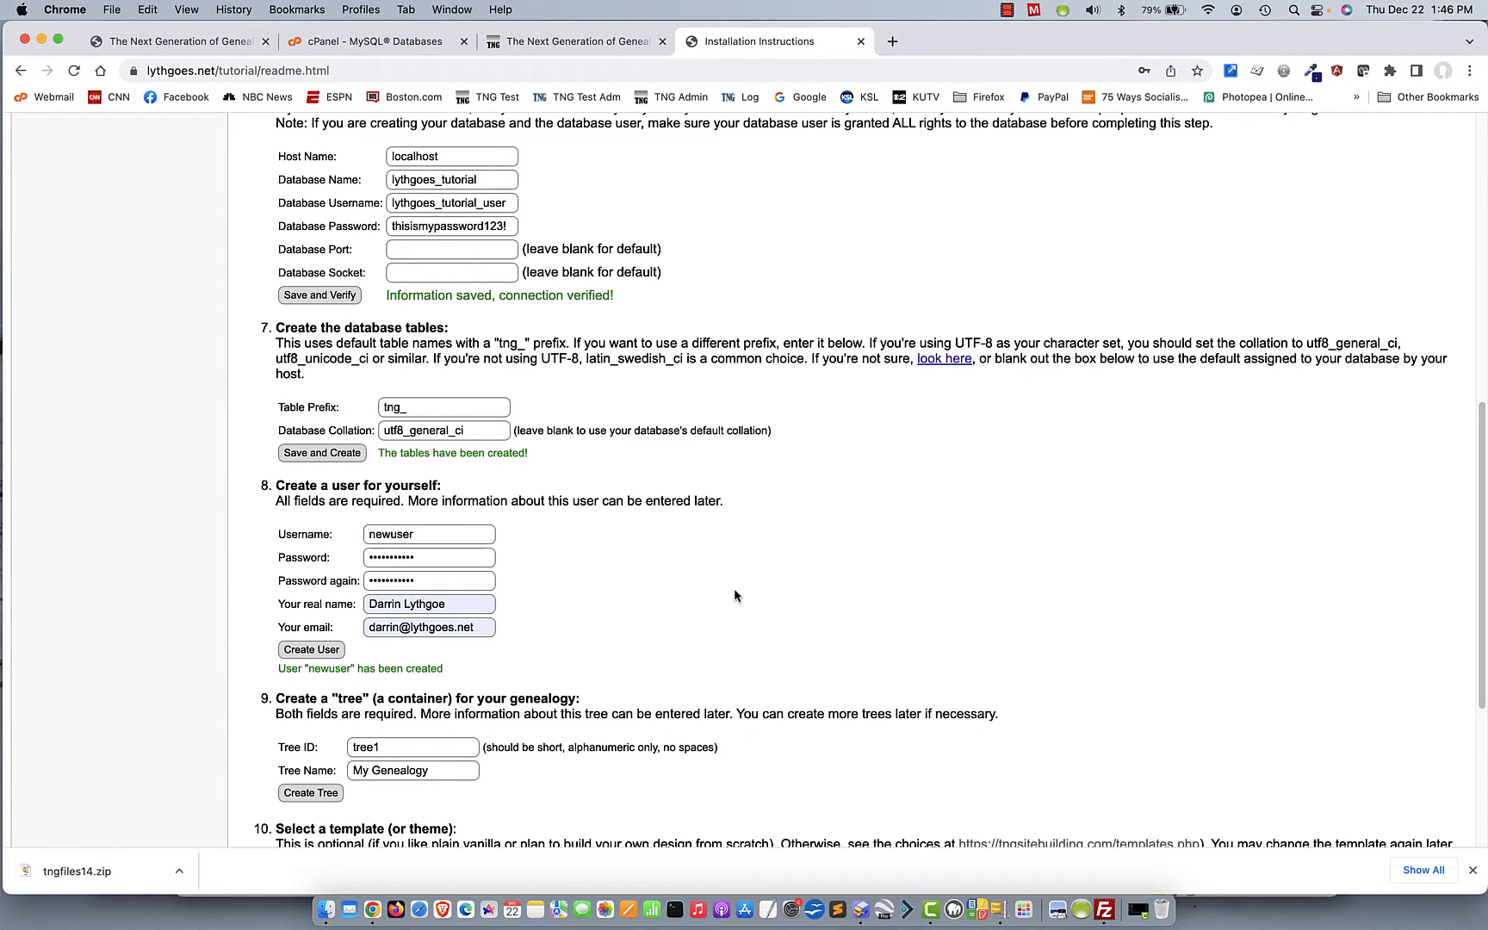
scroll(734, 595, "down", 3)
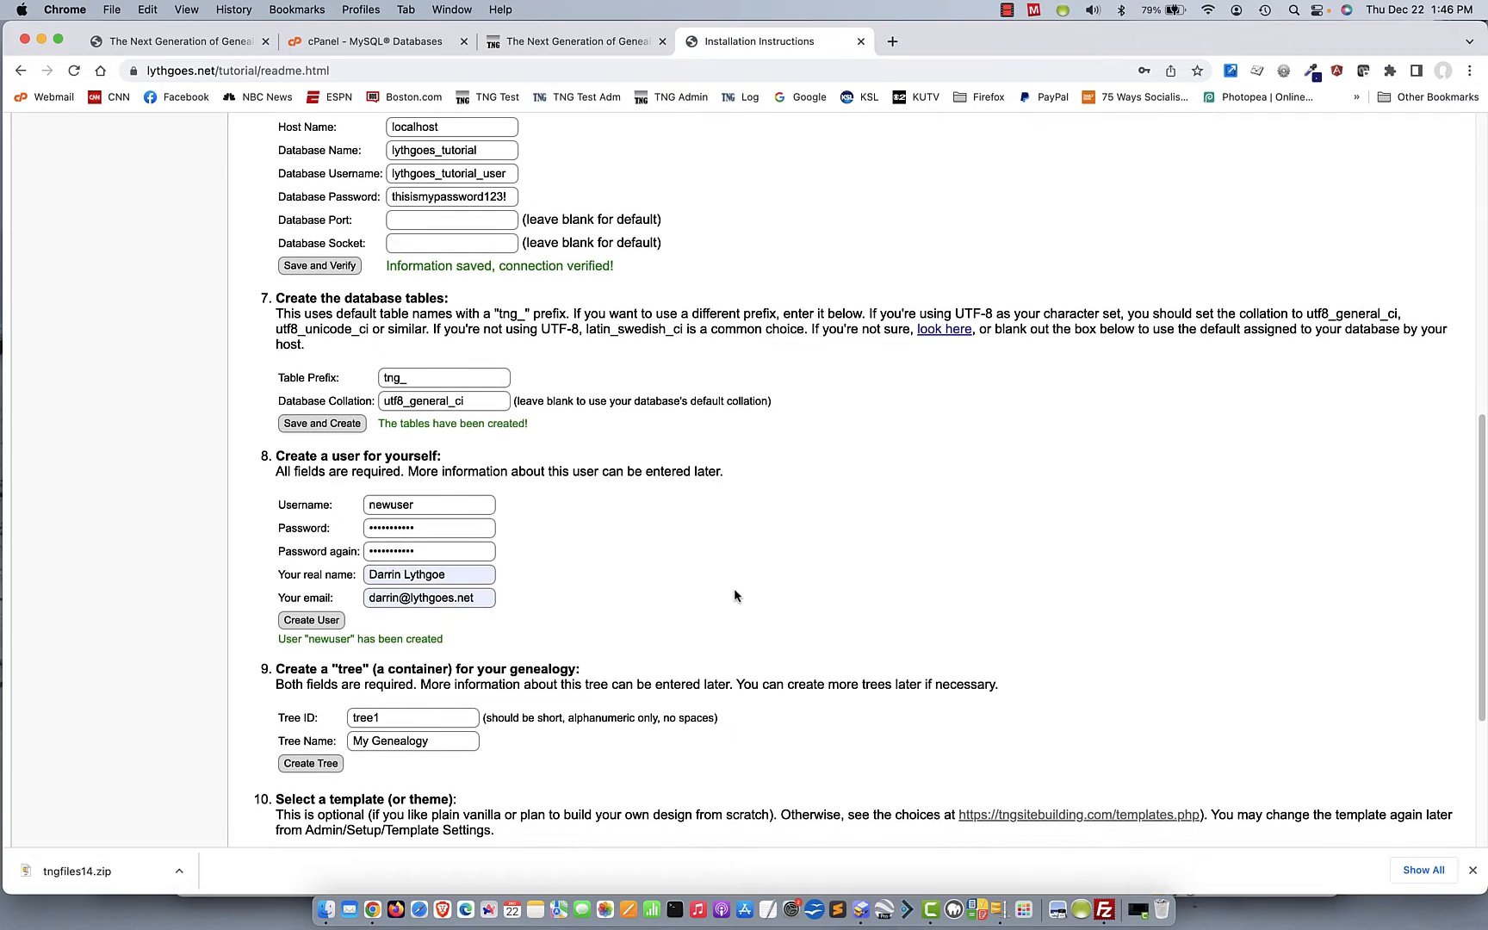
scroll(734, 594, "down", 8)
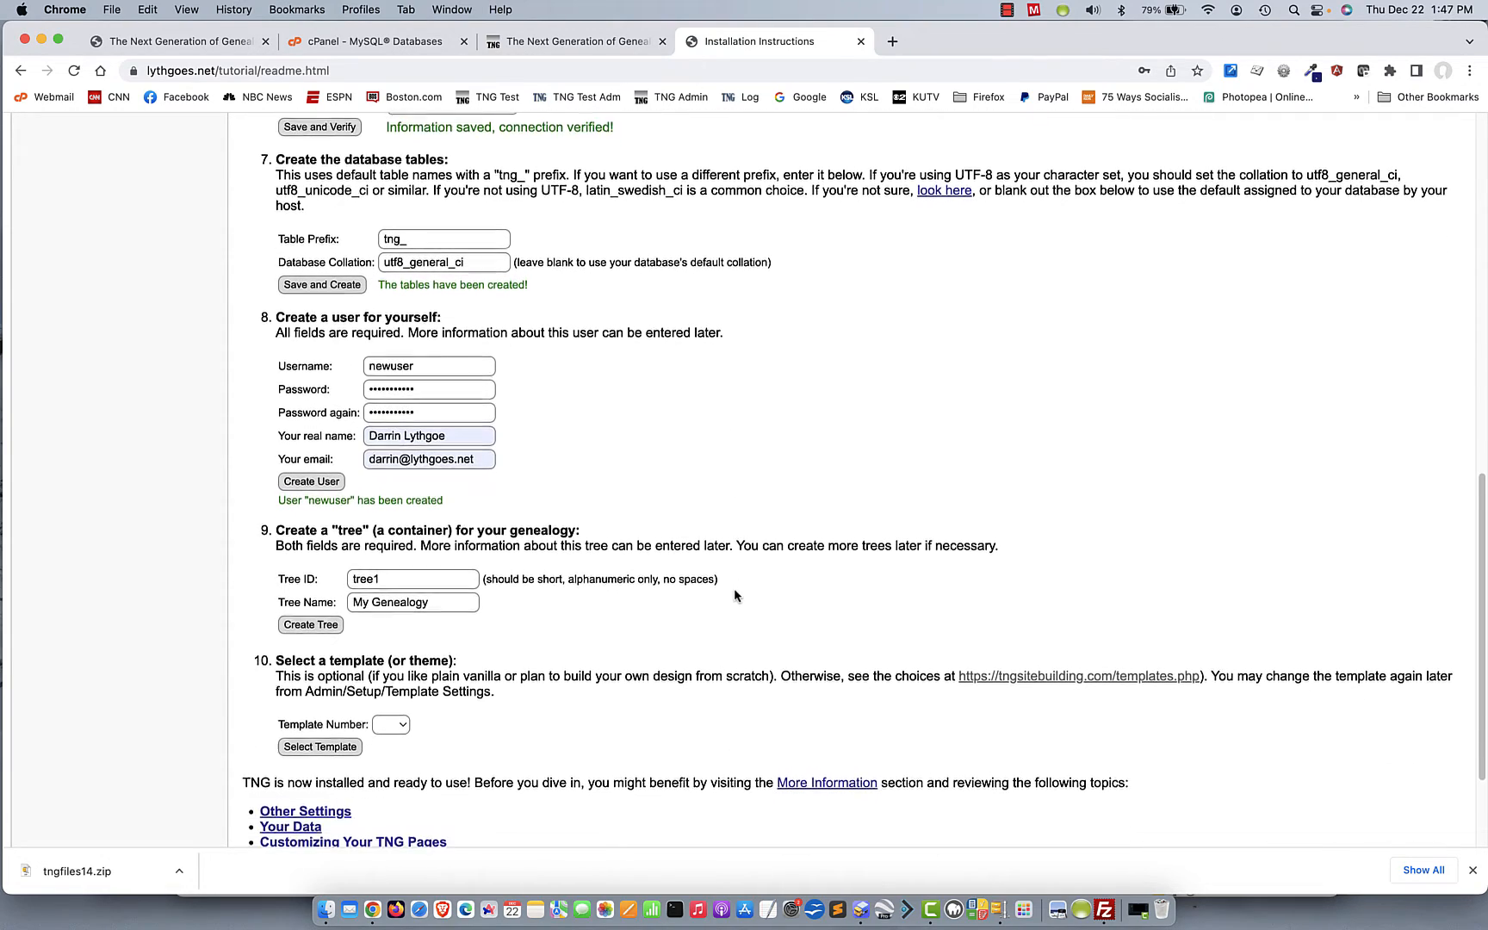
scroll(734, 594, "down", 3)
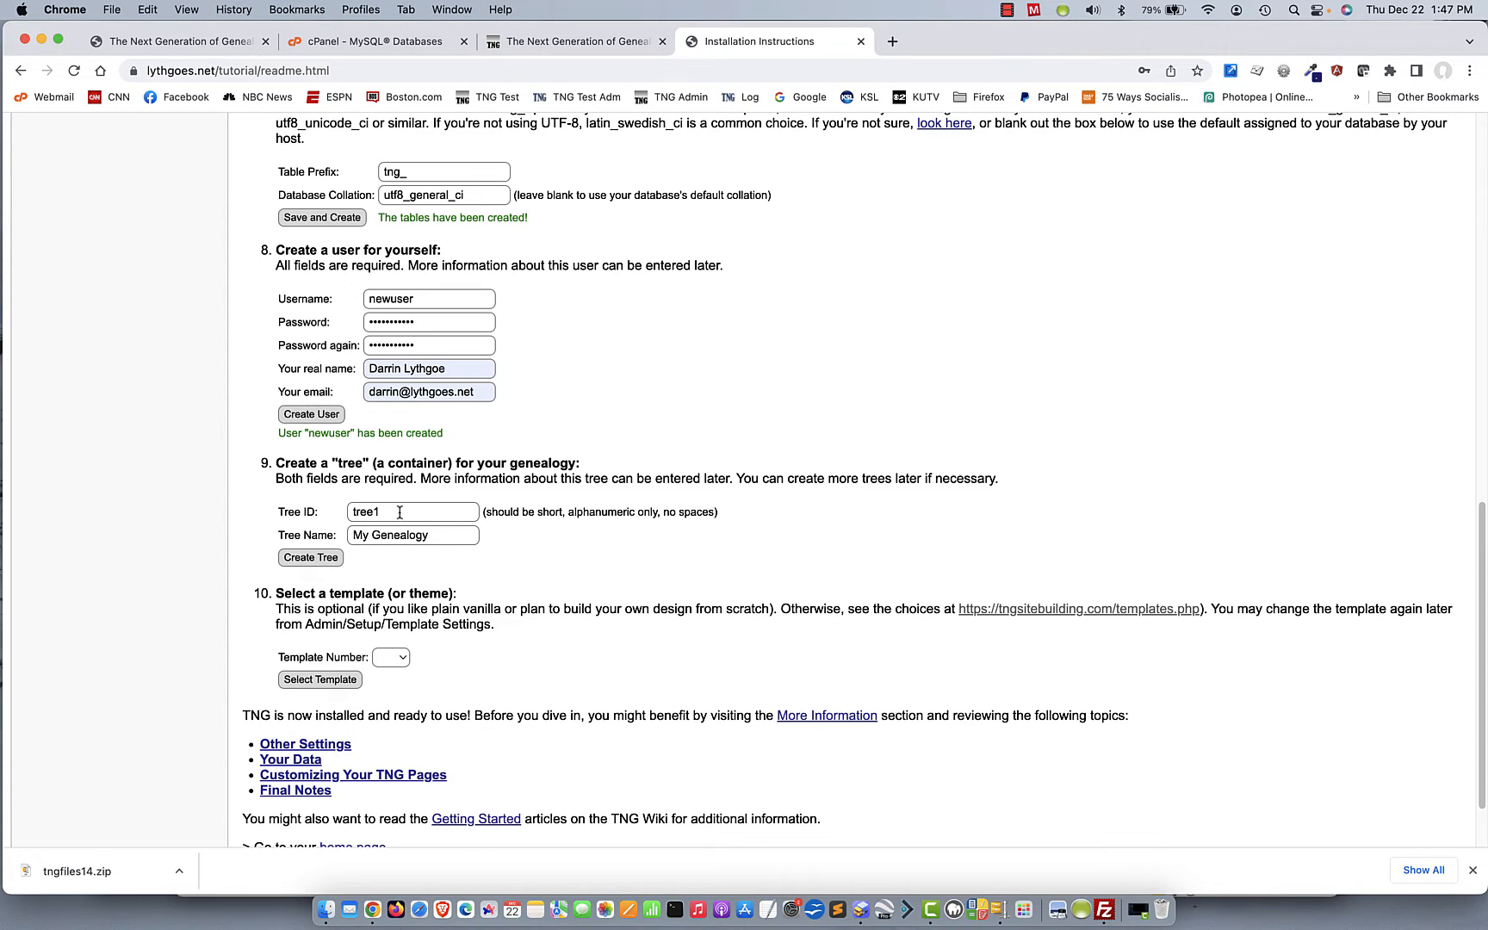
left_click_drag(399, 512, 349, 514)
left_click_drag(443, 536, 334, 539)
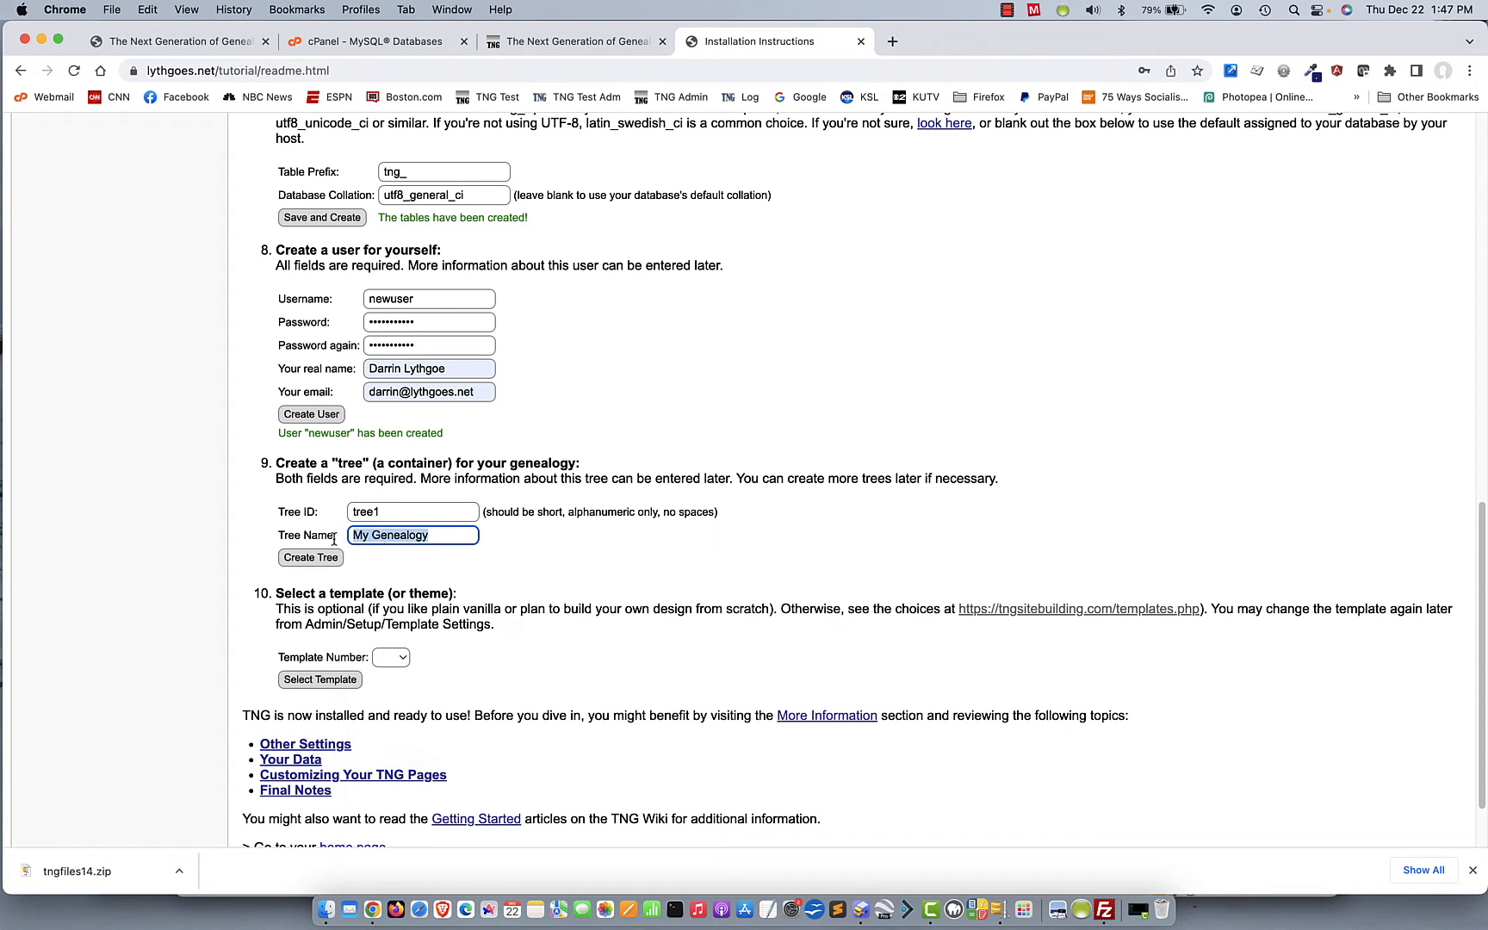
left_click(433, 513)
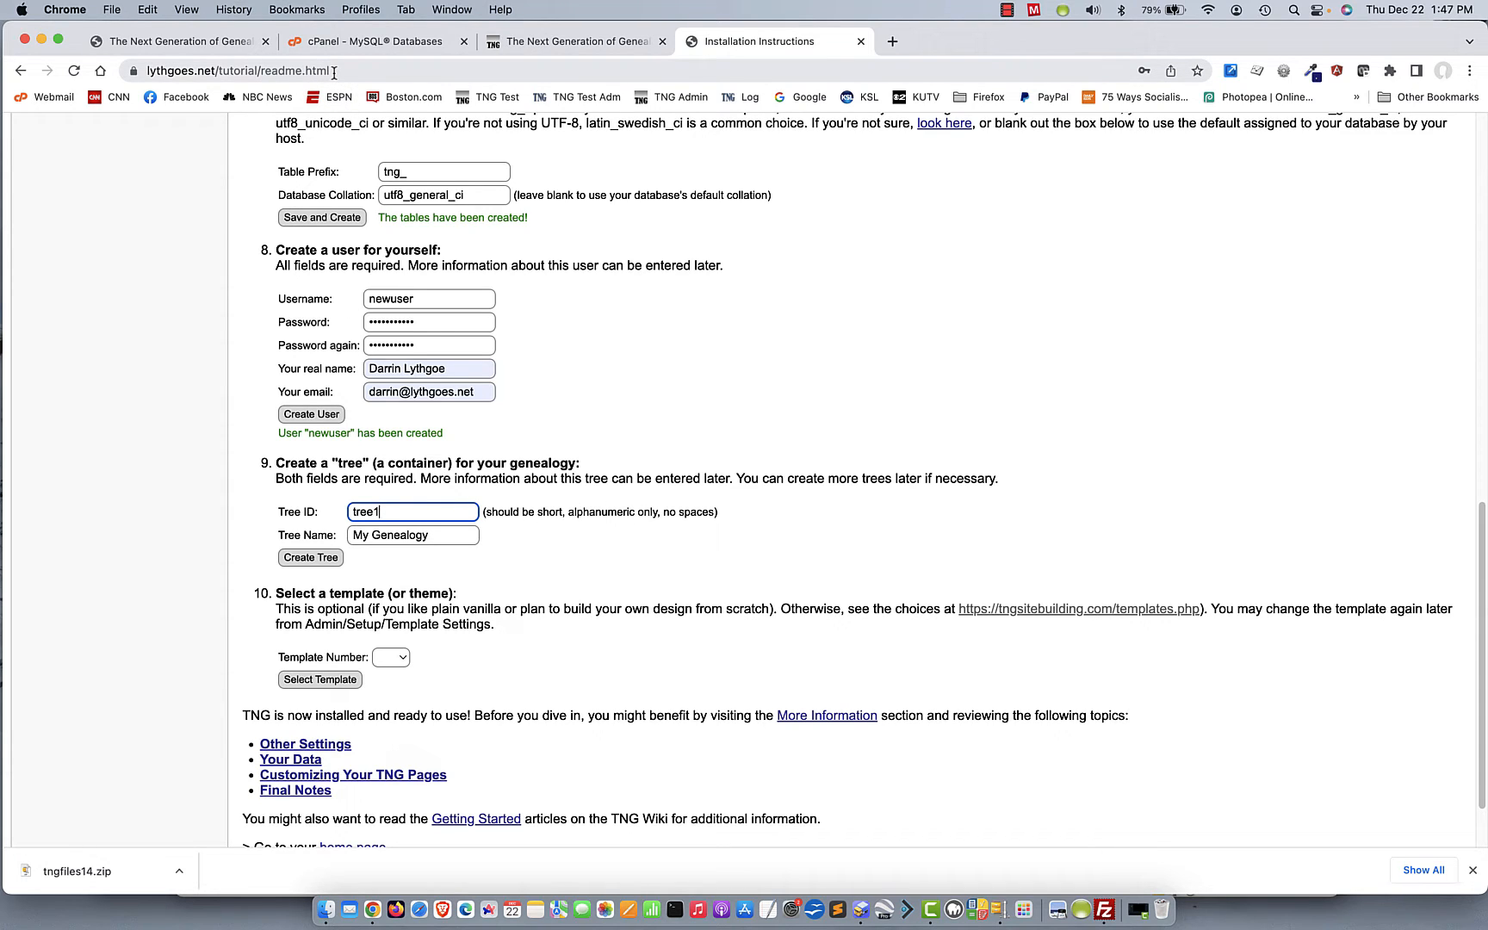
Change the tree ID to abc, keep the name My Genealogy, and create the tree.
double_click(393, 513)
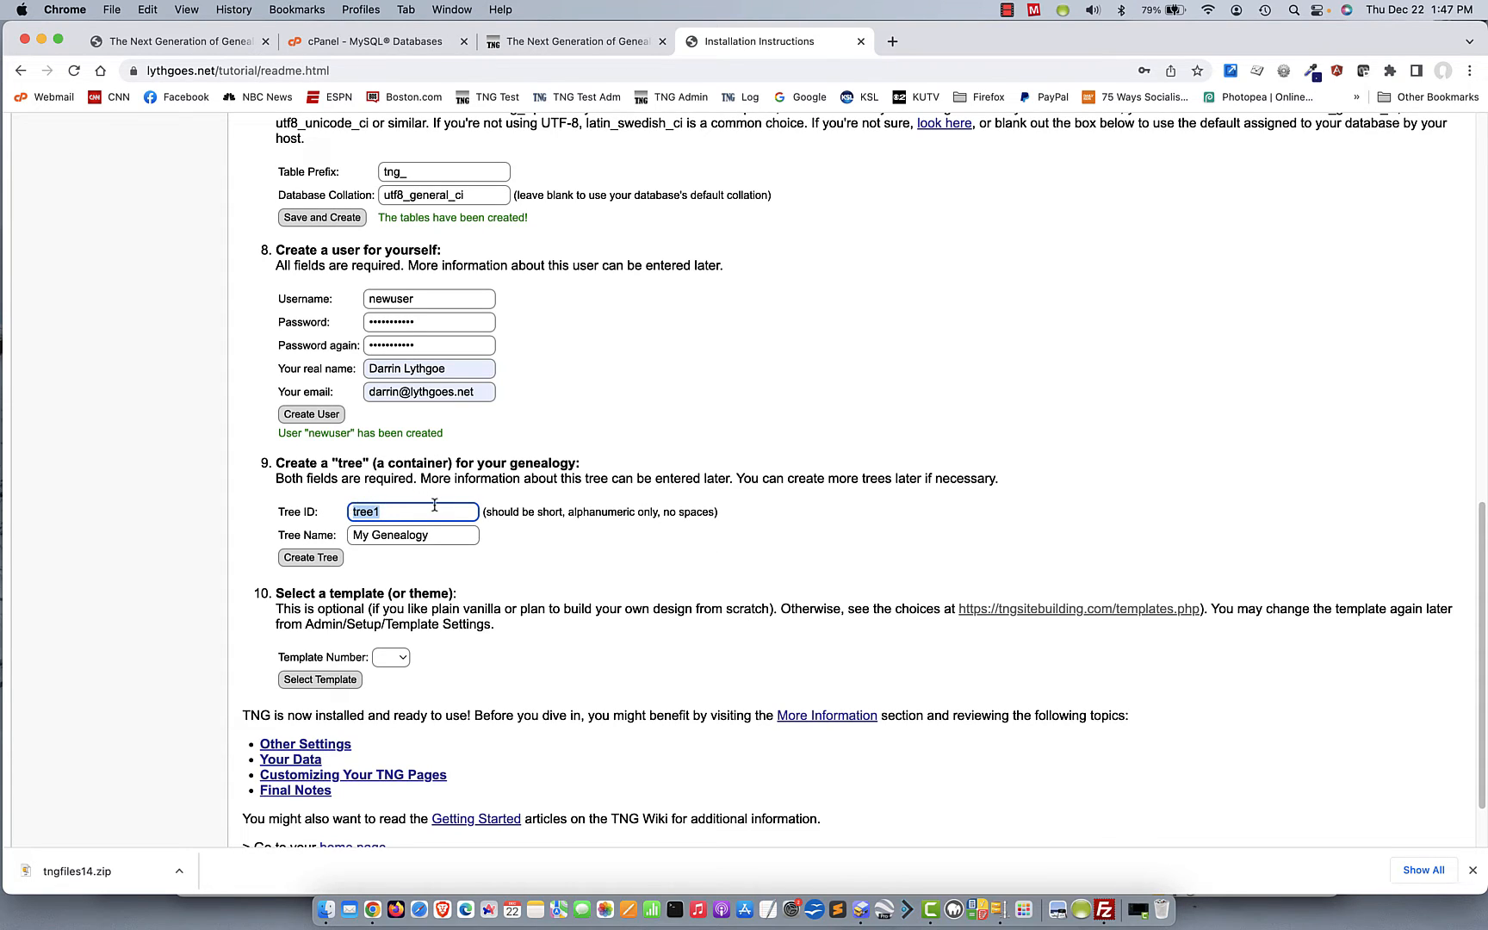
type("1")
type("abc")
left_click(444, 538)
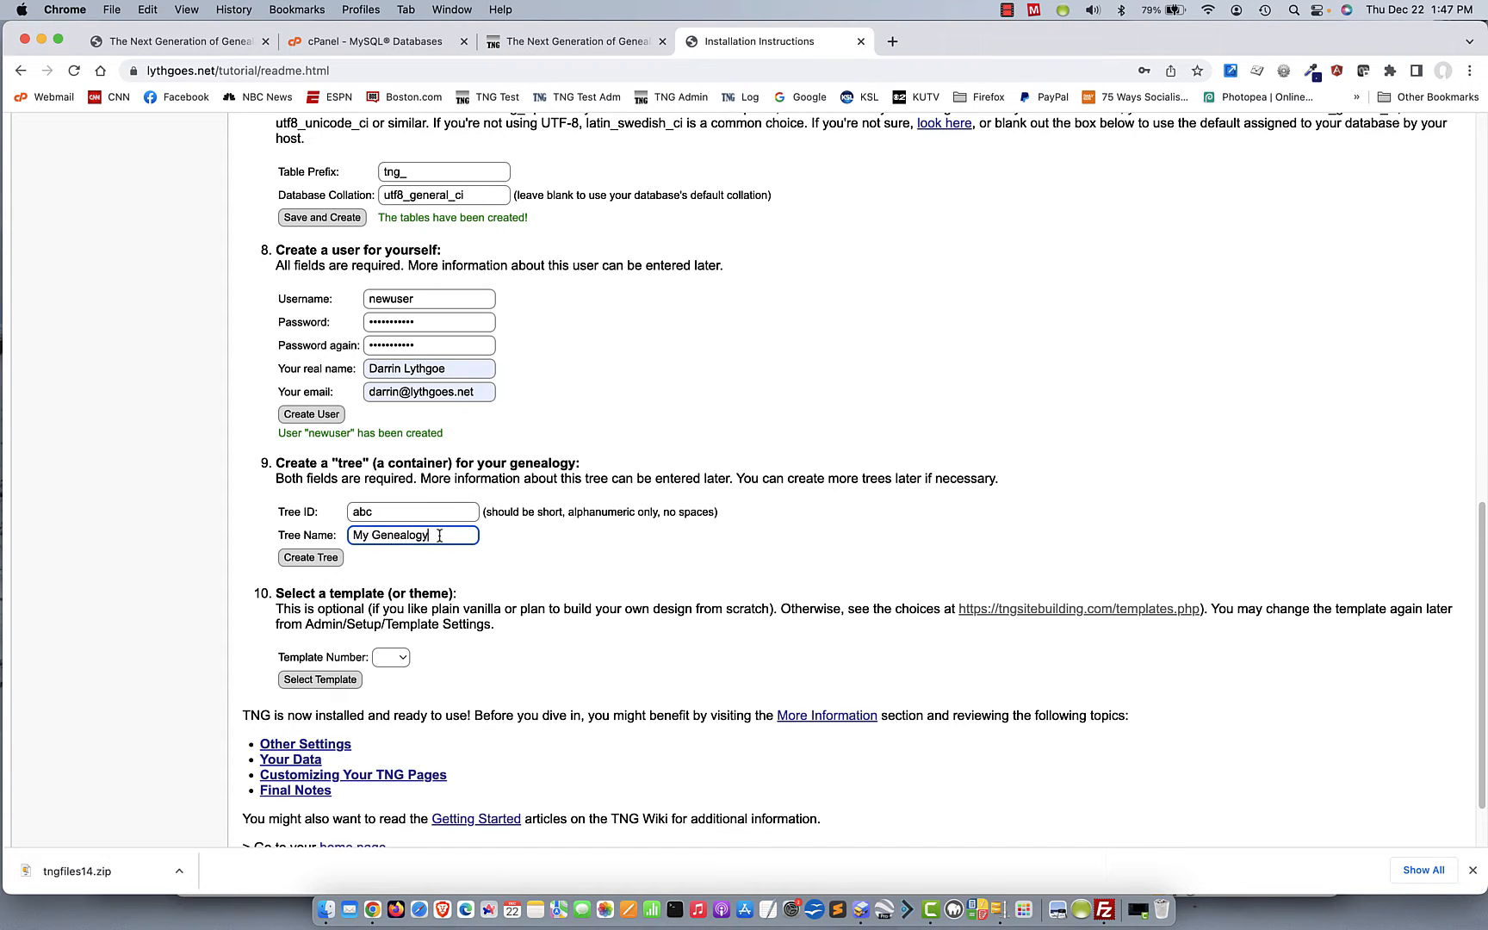
left_click_drag(439, 536, 385, 539)
left_click(436, 538)
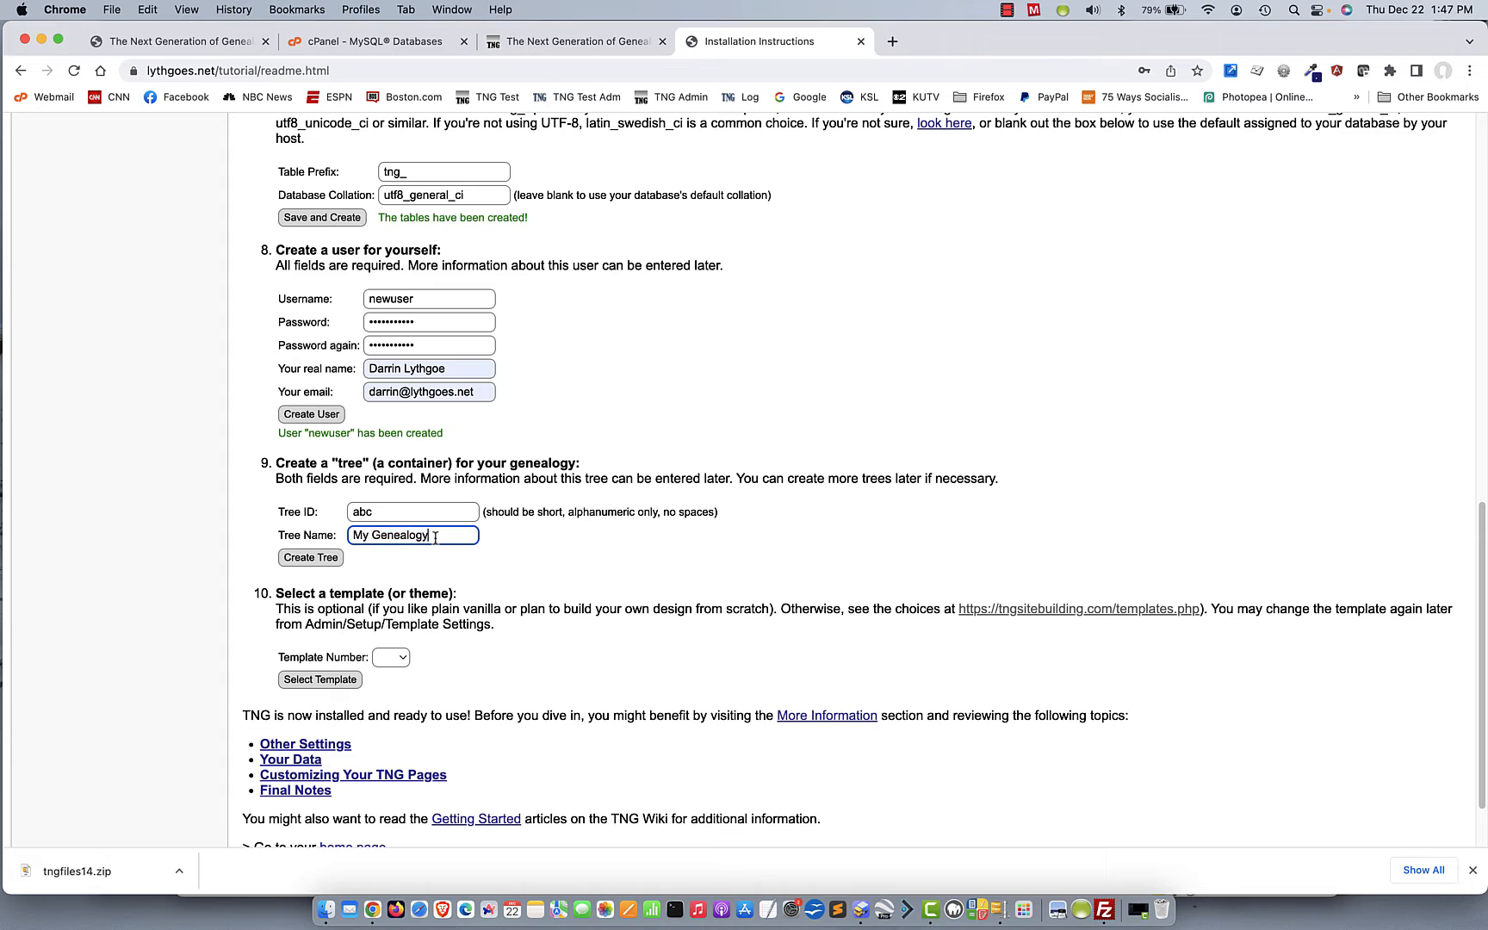
left_click(305, 559)
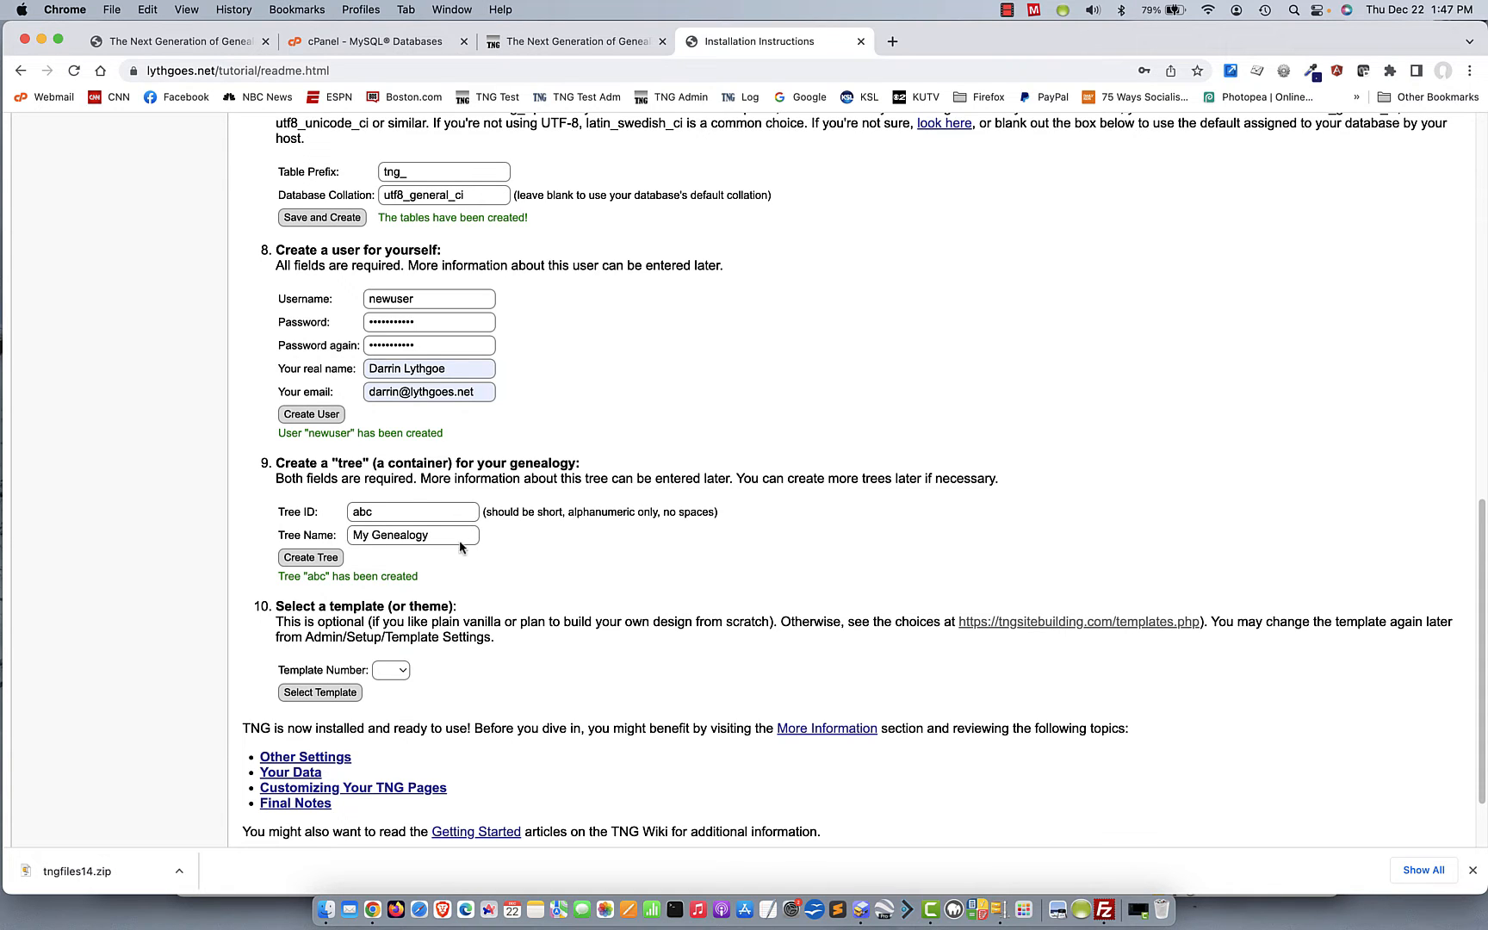
scroll(485, 593, "down", 1)
Preview the available site templates on the templates page in a new tab.
scroll(484, 592, "down", 2)
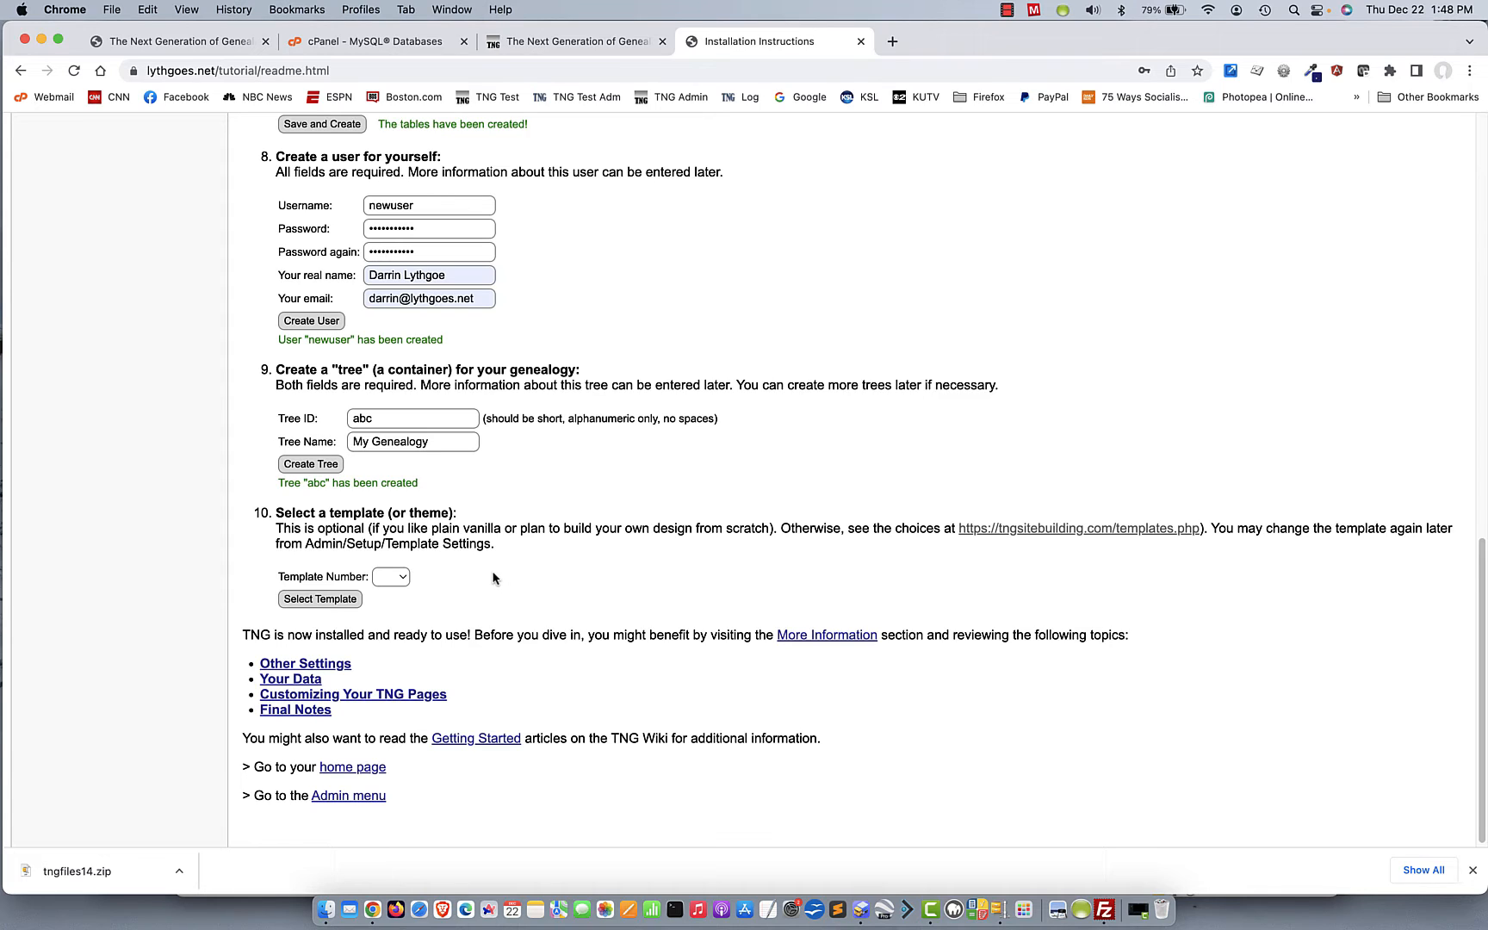
left_click(402, 579)
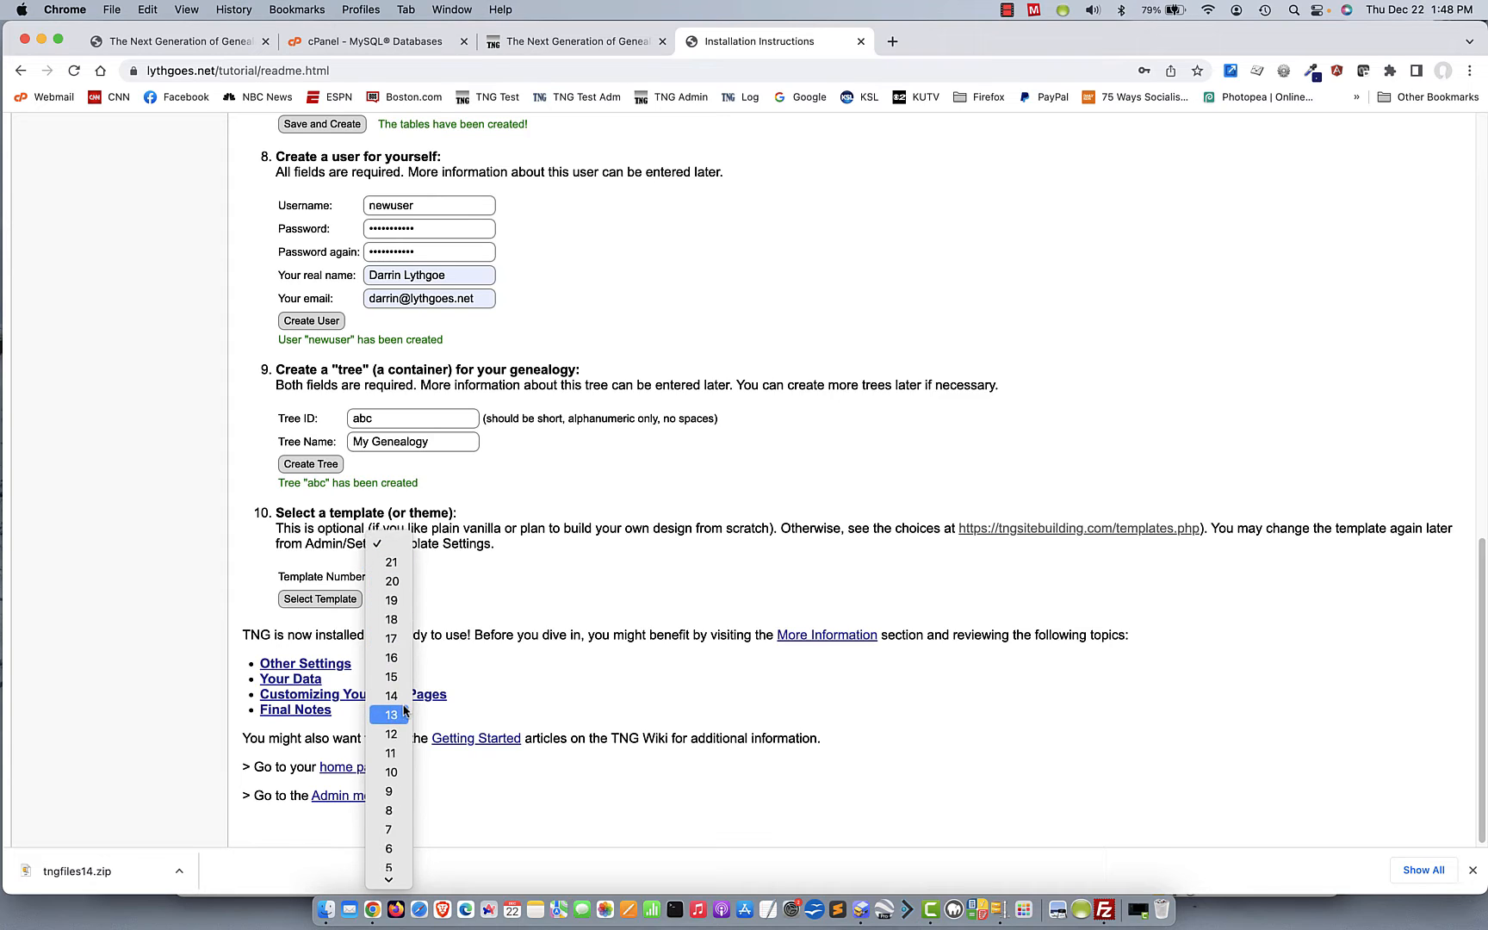
scroll(403, 708, "down", 5)
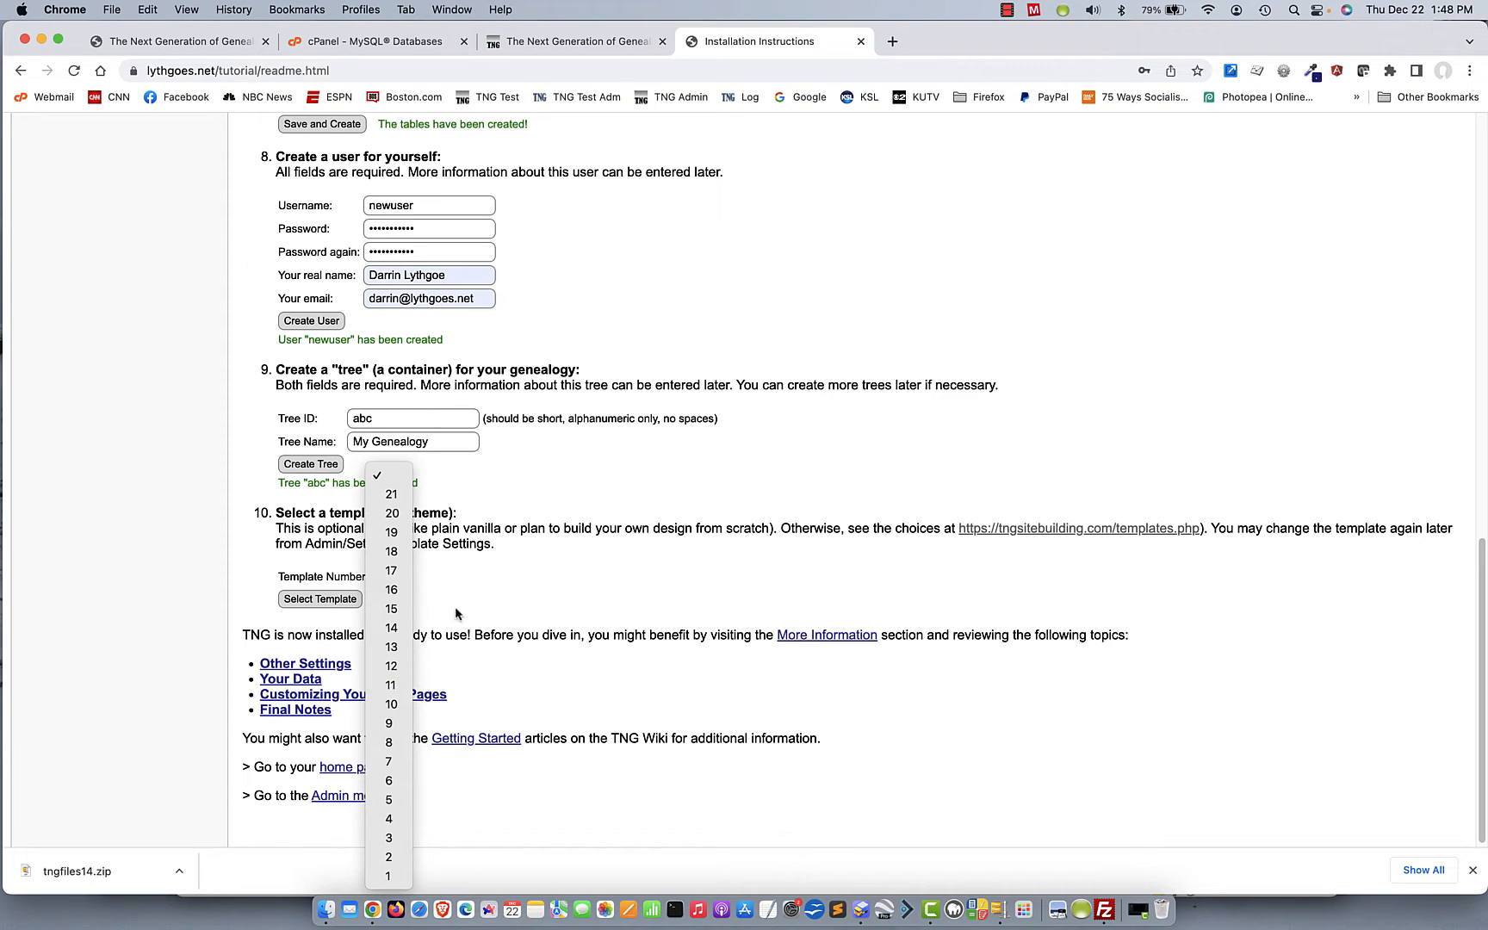
left_click(498, 586)
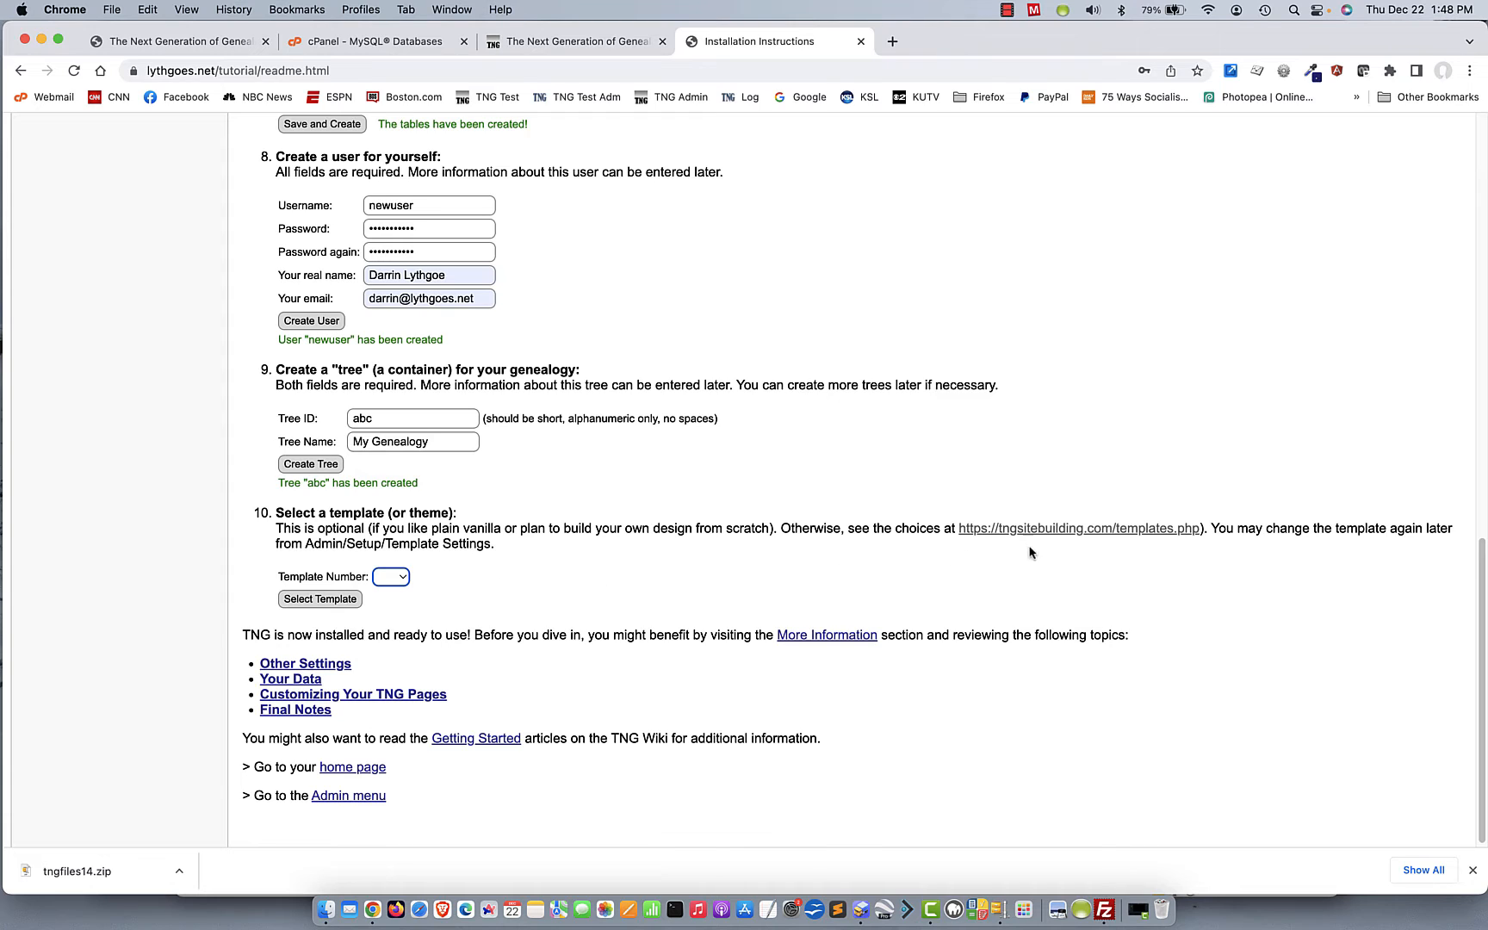
right_click(1084, 533)
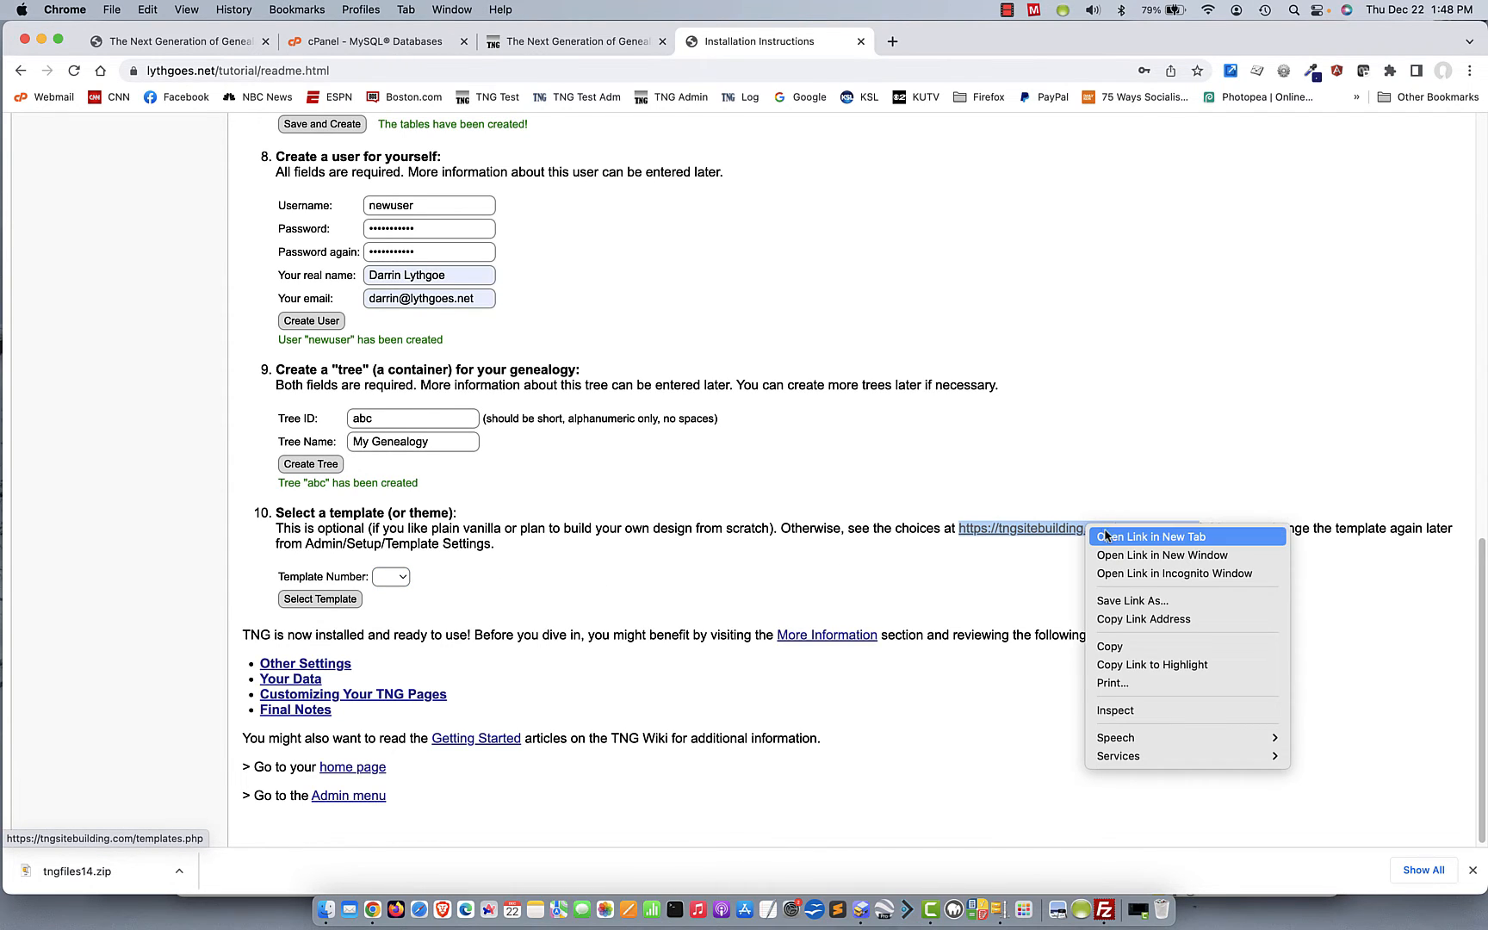
left_click(1109, 536)
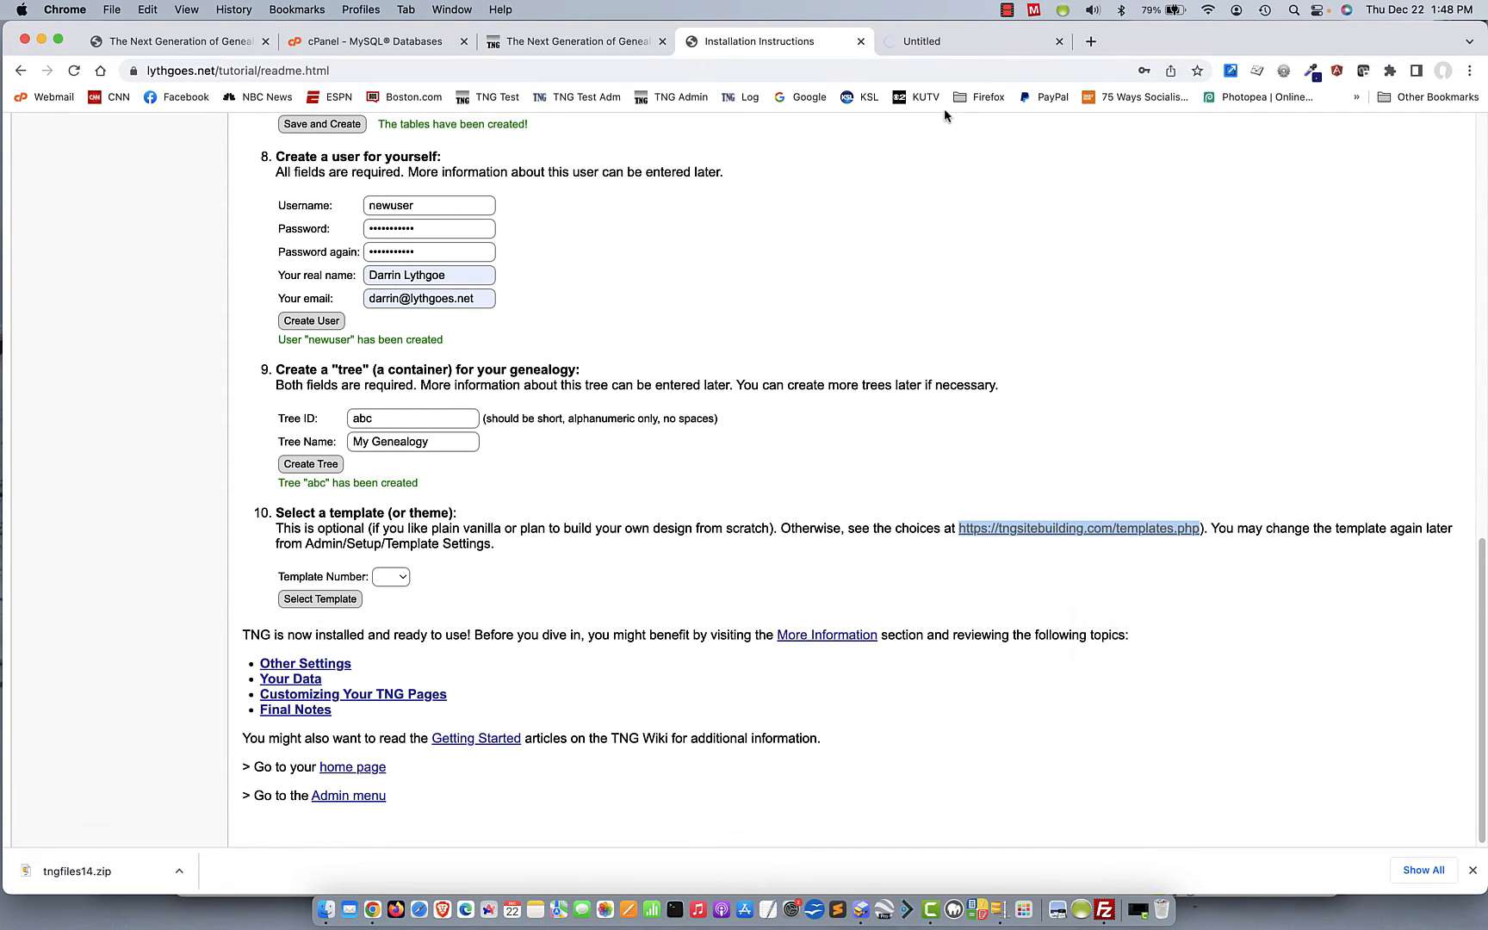
left_click(932, 45)
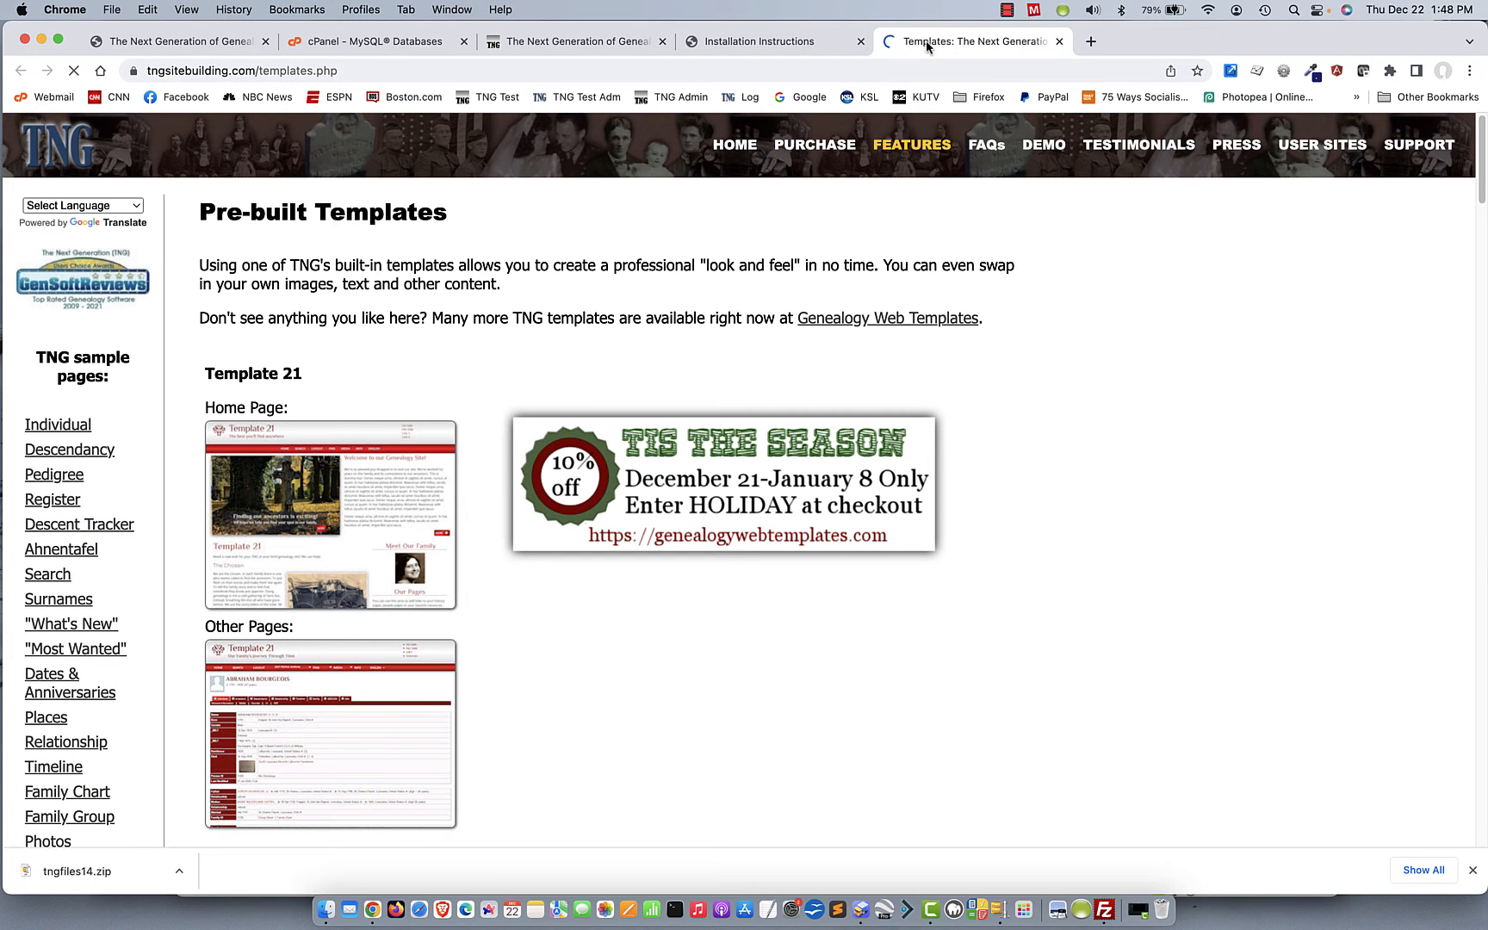
scroll(947, 383, "down", 10)
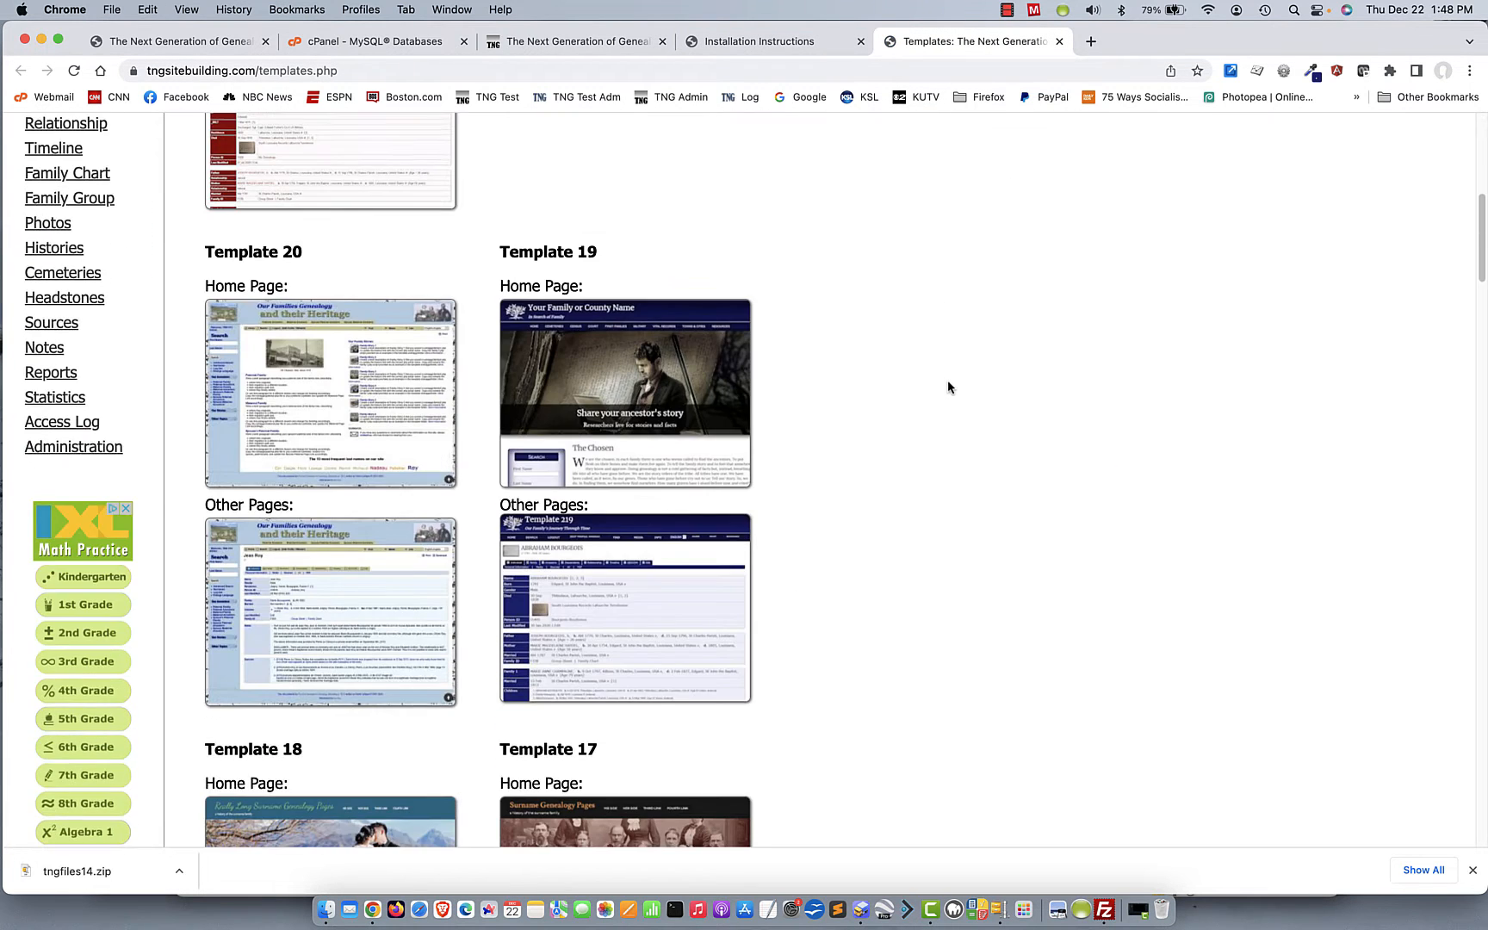
scroll(948, 386, "down", 4)
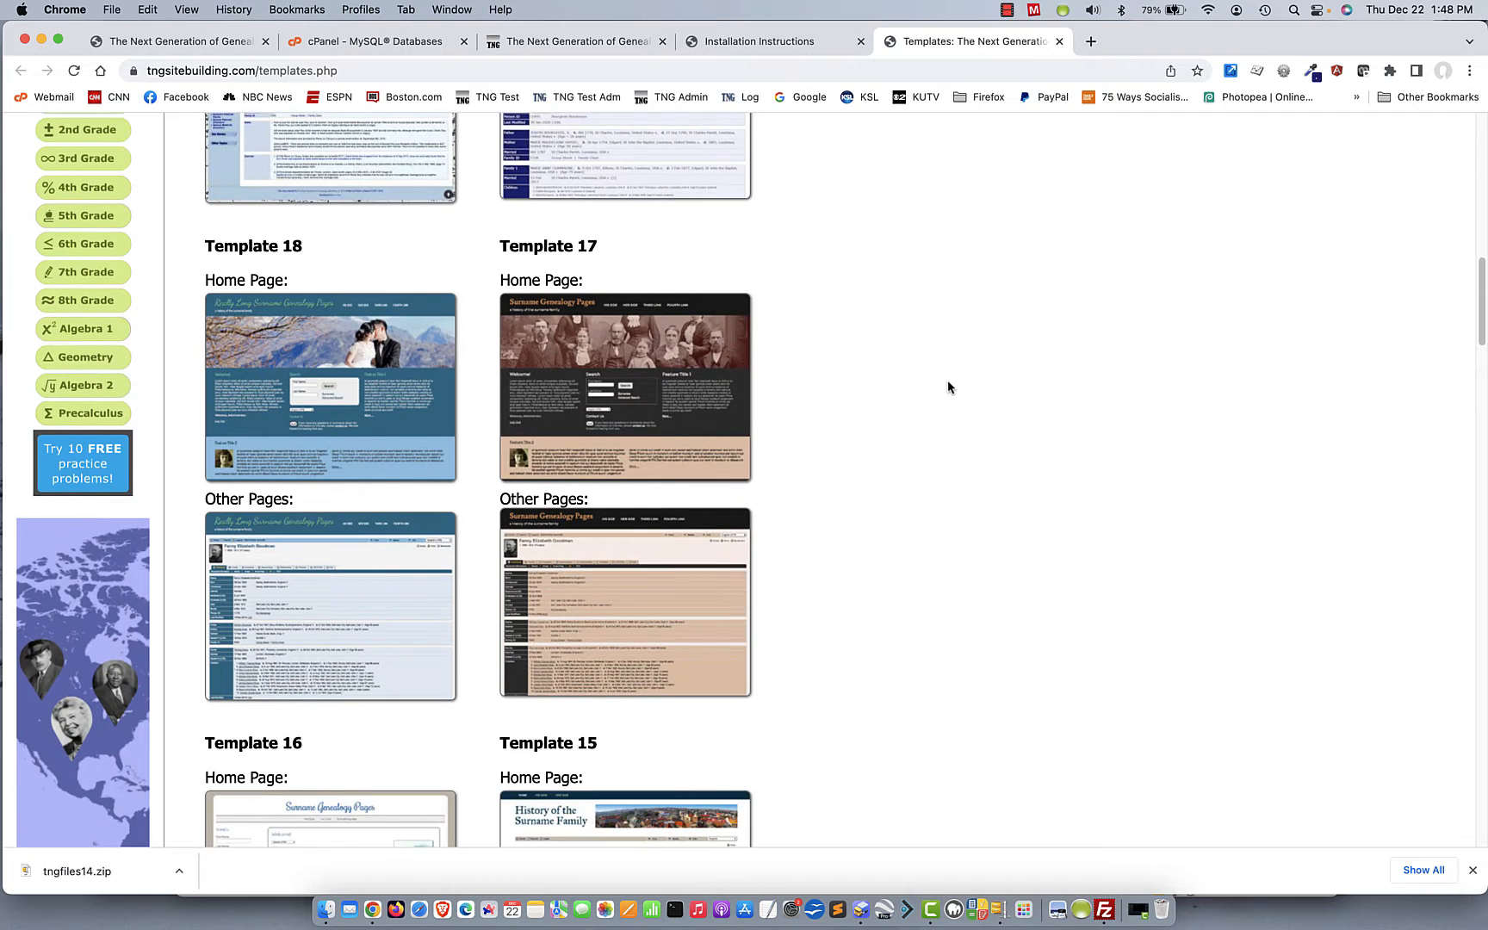
left_click(767, 45)
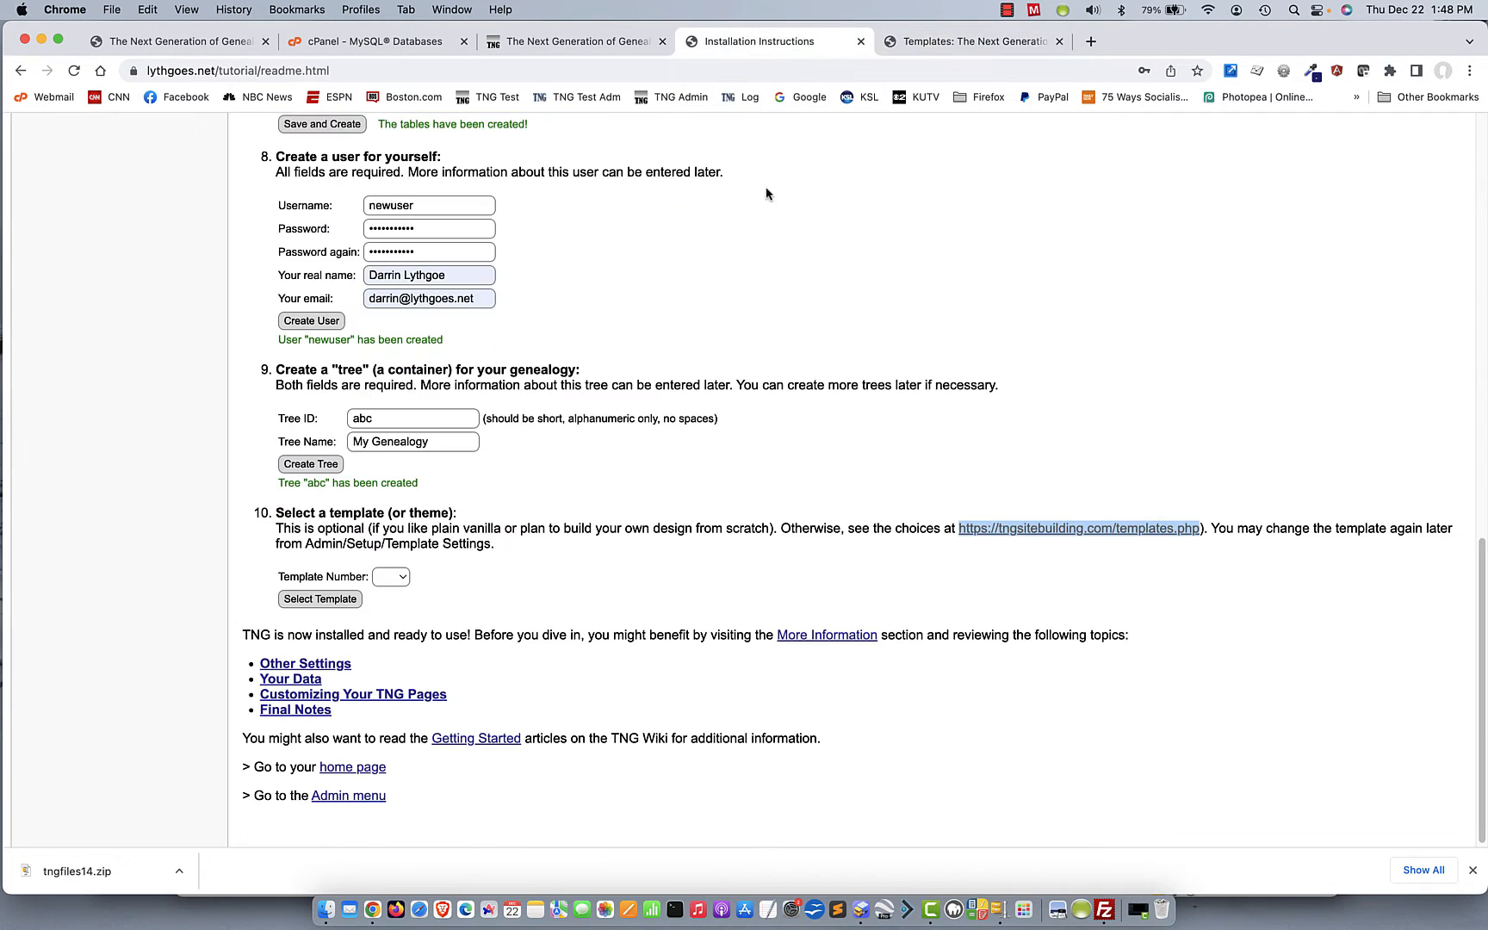
Choose template number 16 and save it as the site template.
left_click(402, 578)
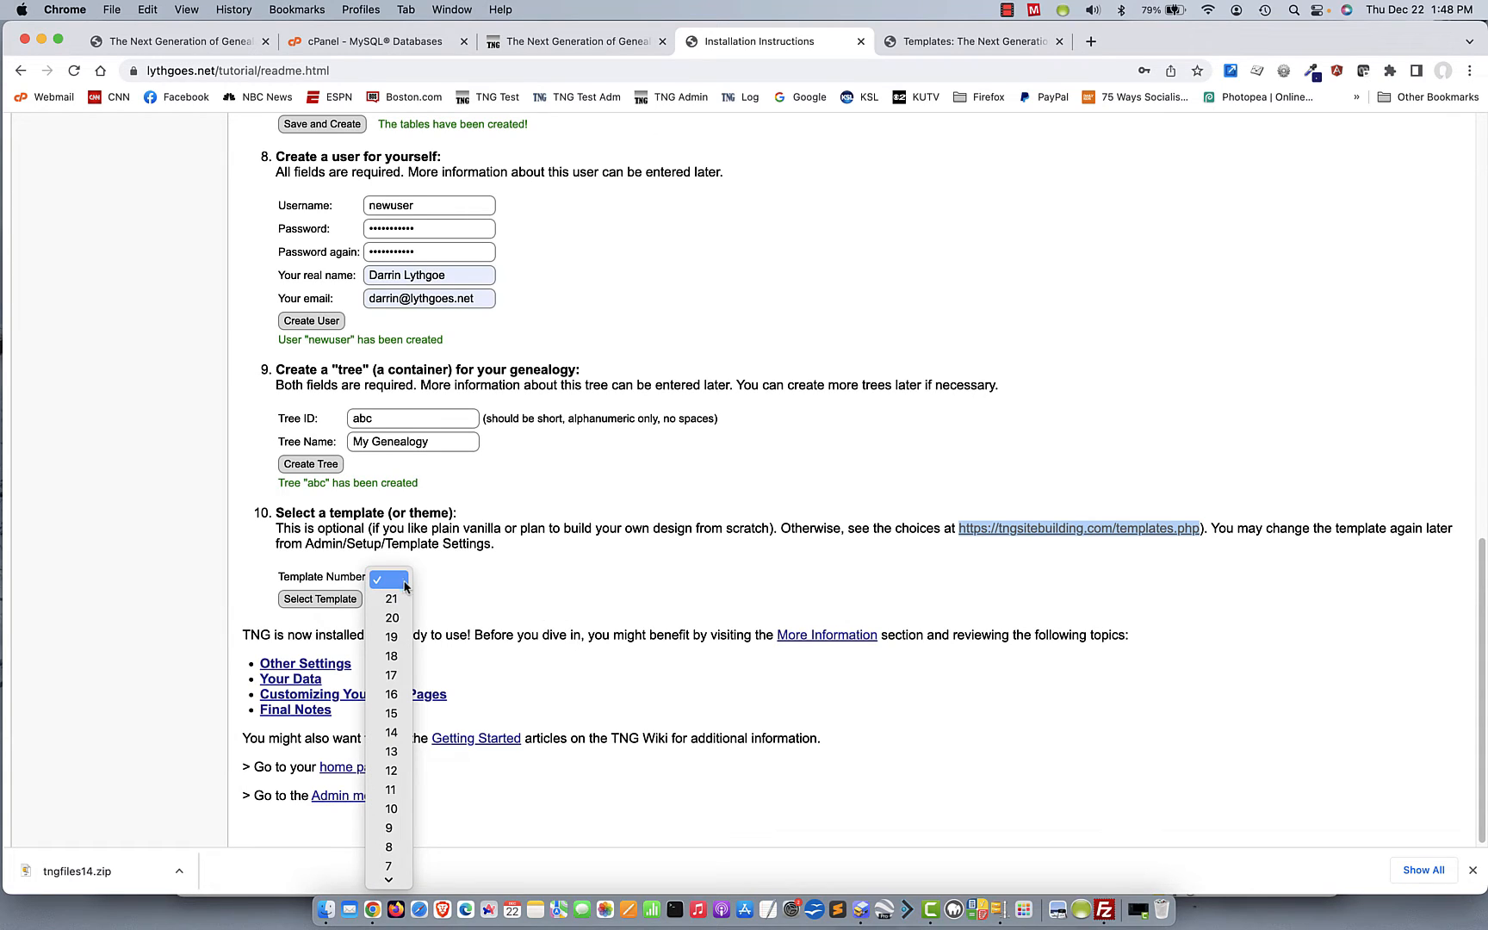
left_click(397, 697)
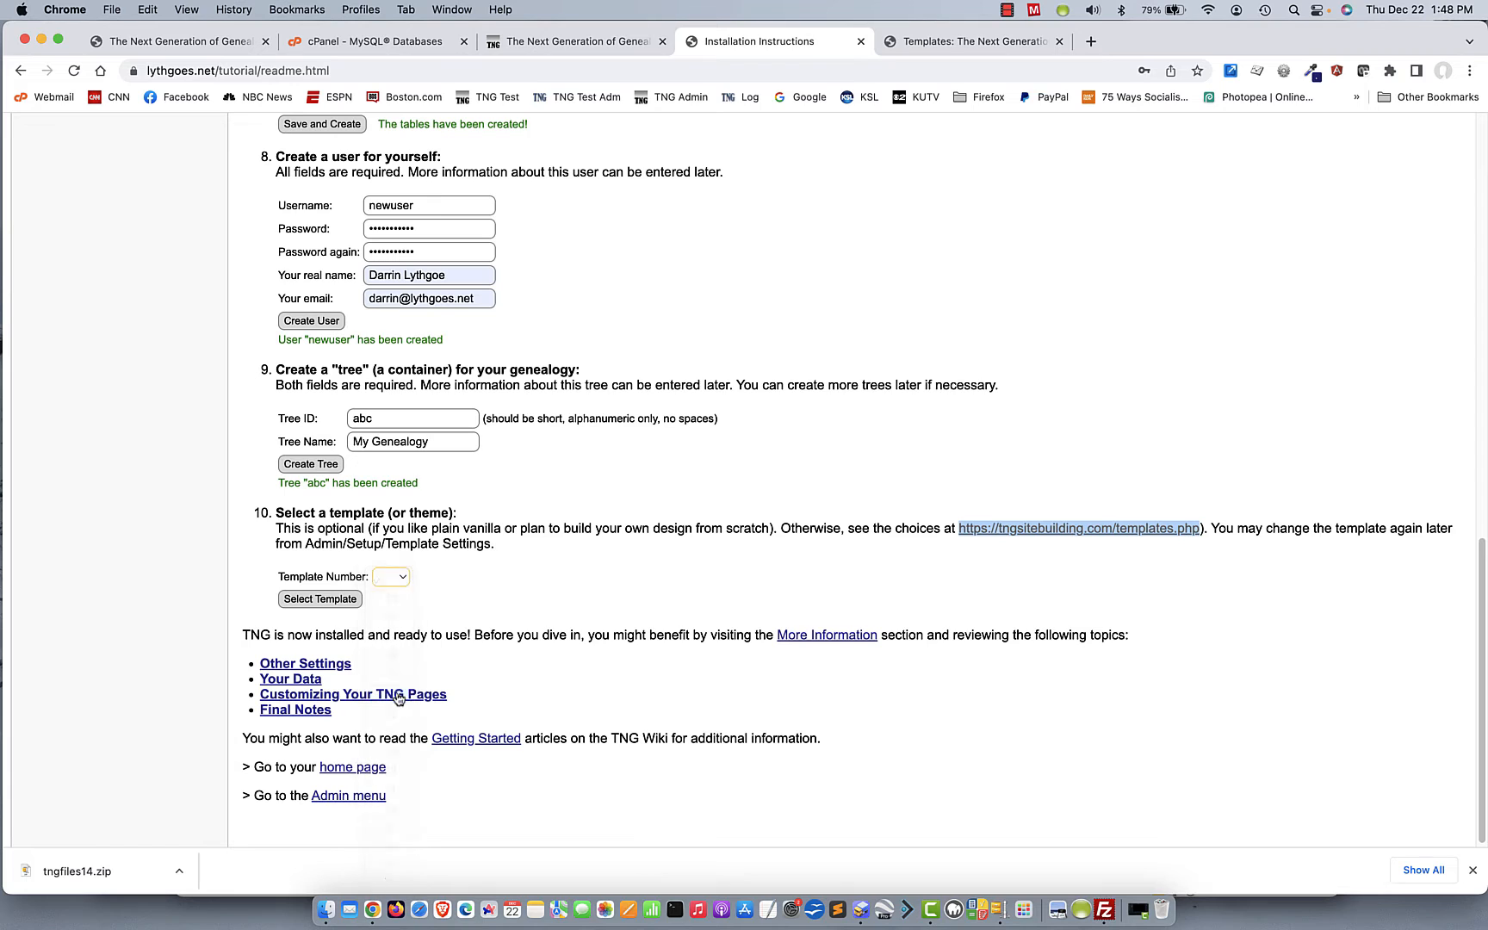
left_click(341, 601)
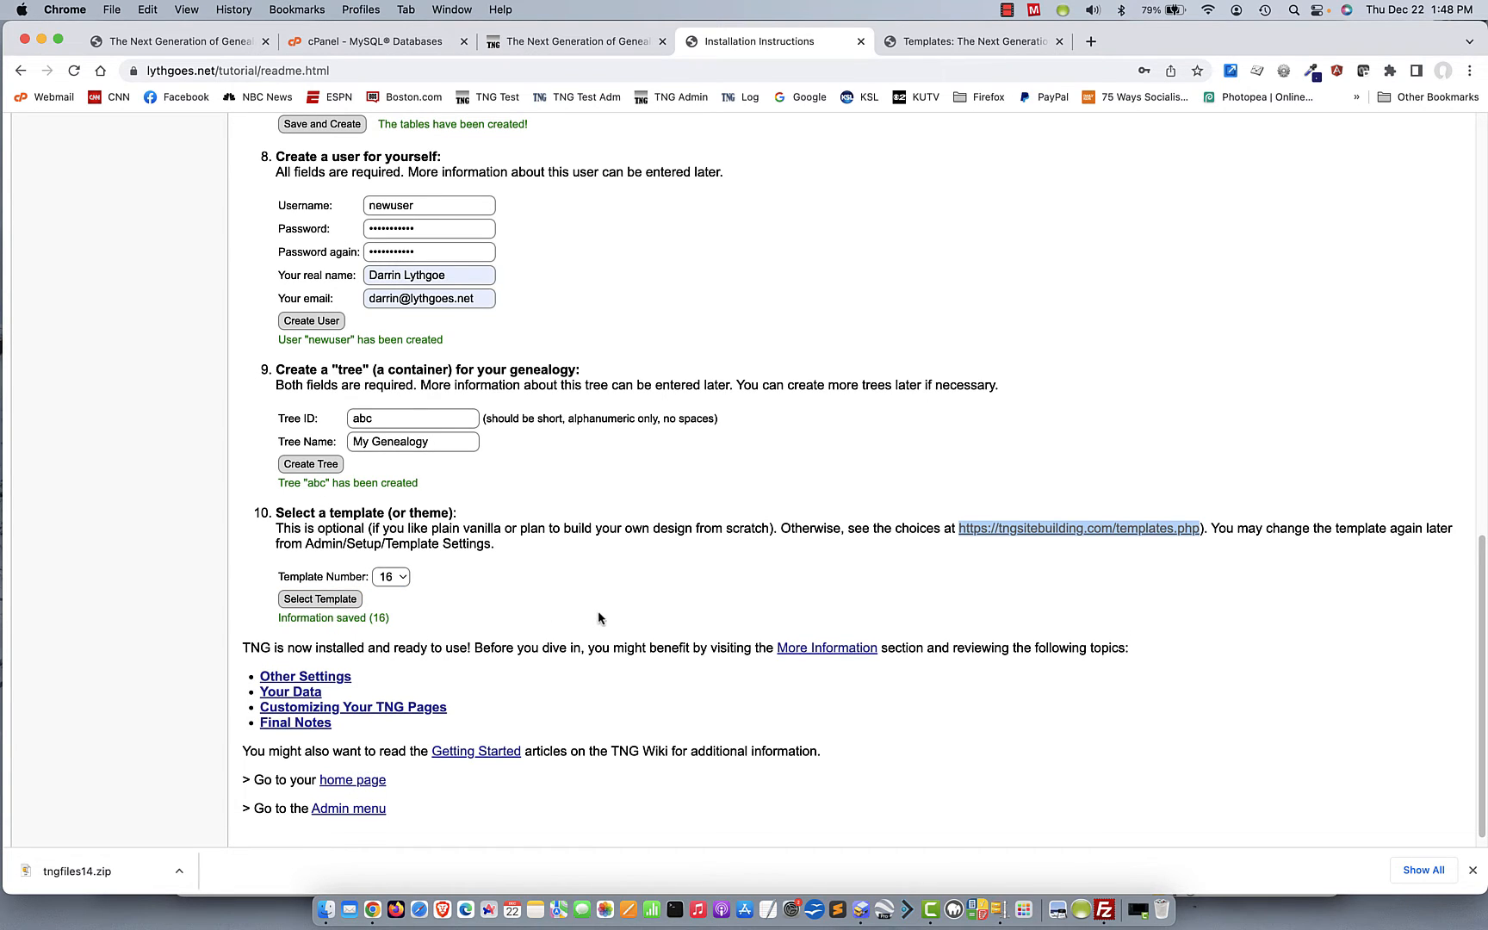
scroll(598, 618, "down", 1)
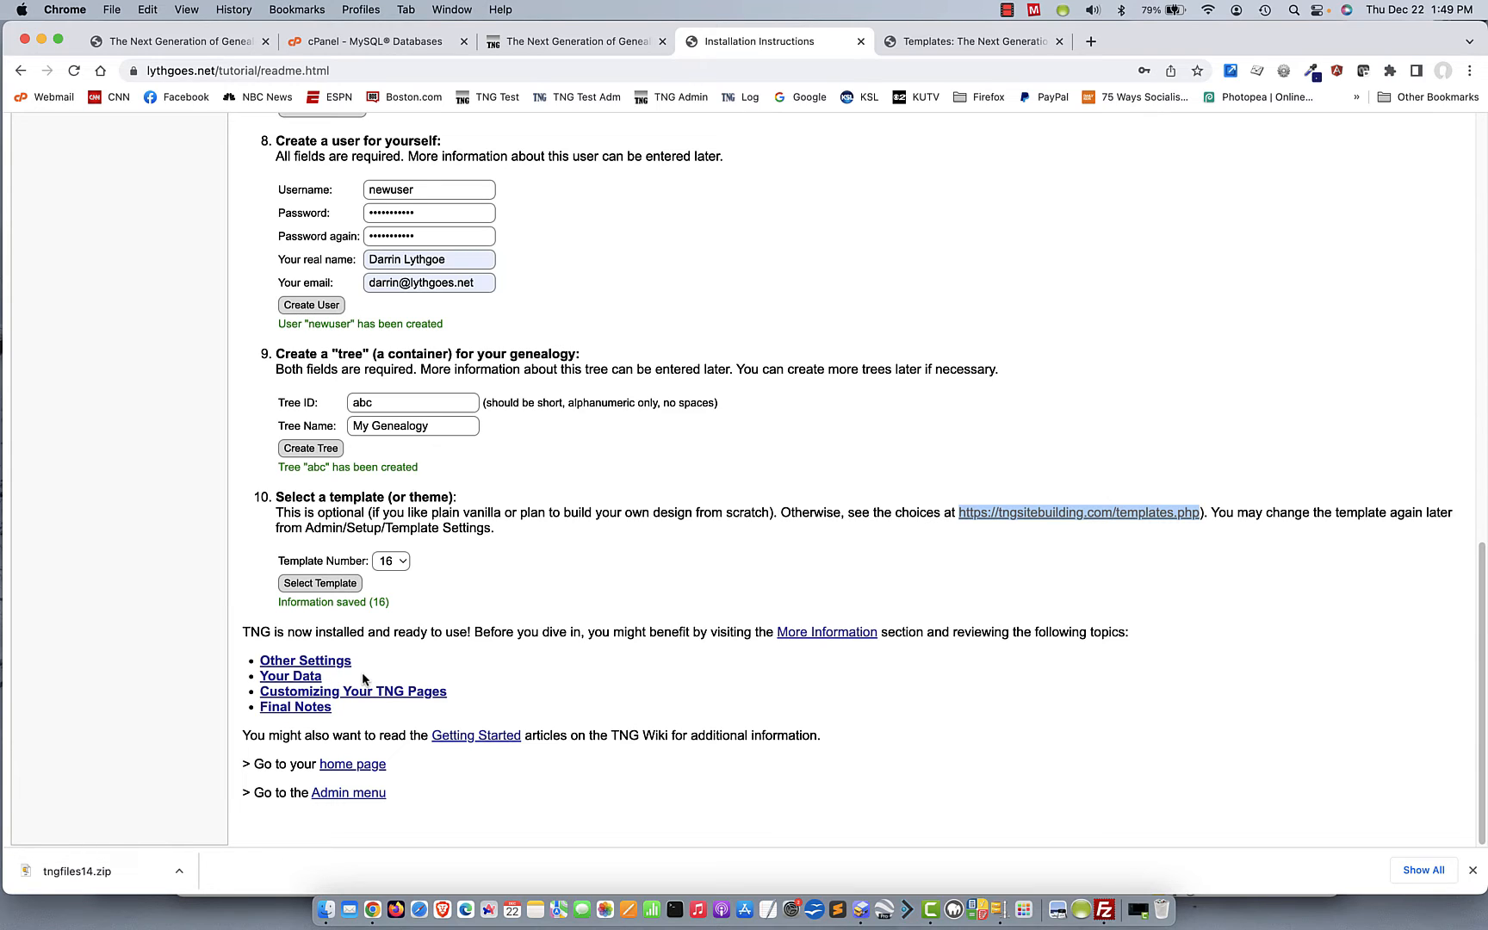
View the new site's home page, then open the admin area's GEDCOM Import page.
left_click(376, 769)
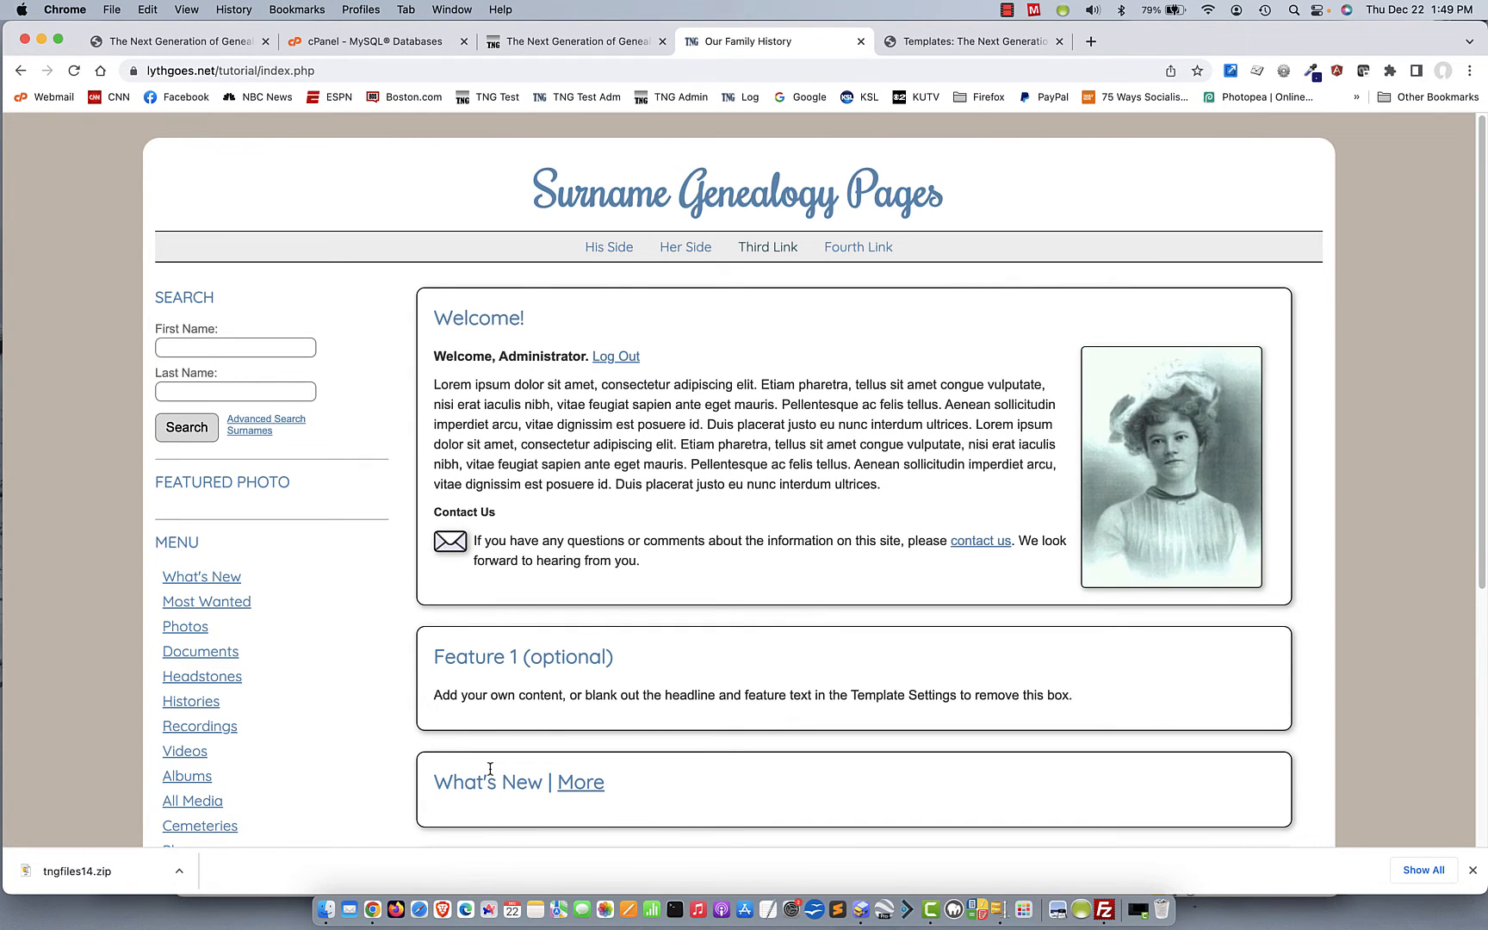
scroll(521, 715, "down", 5)
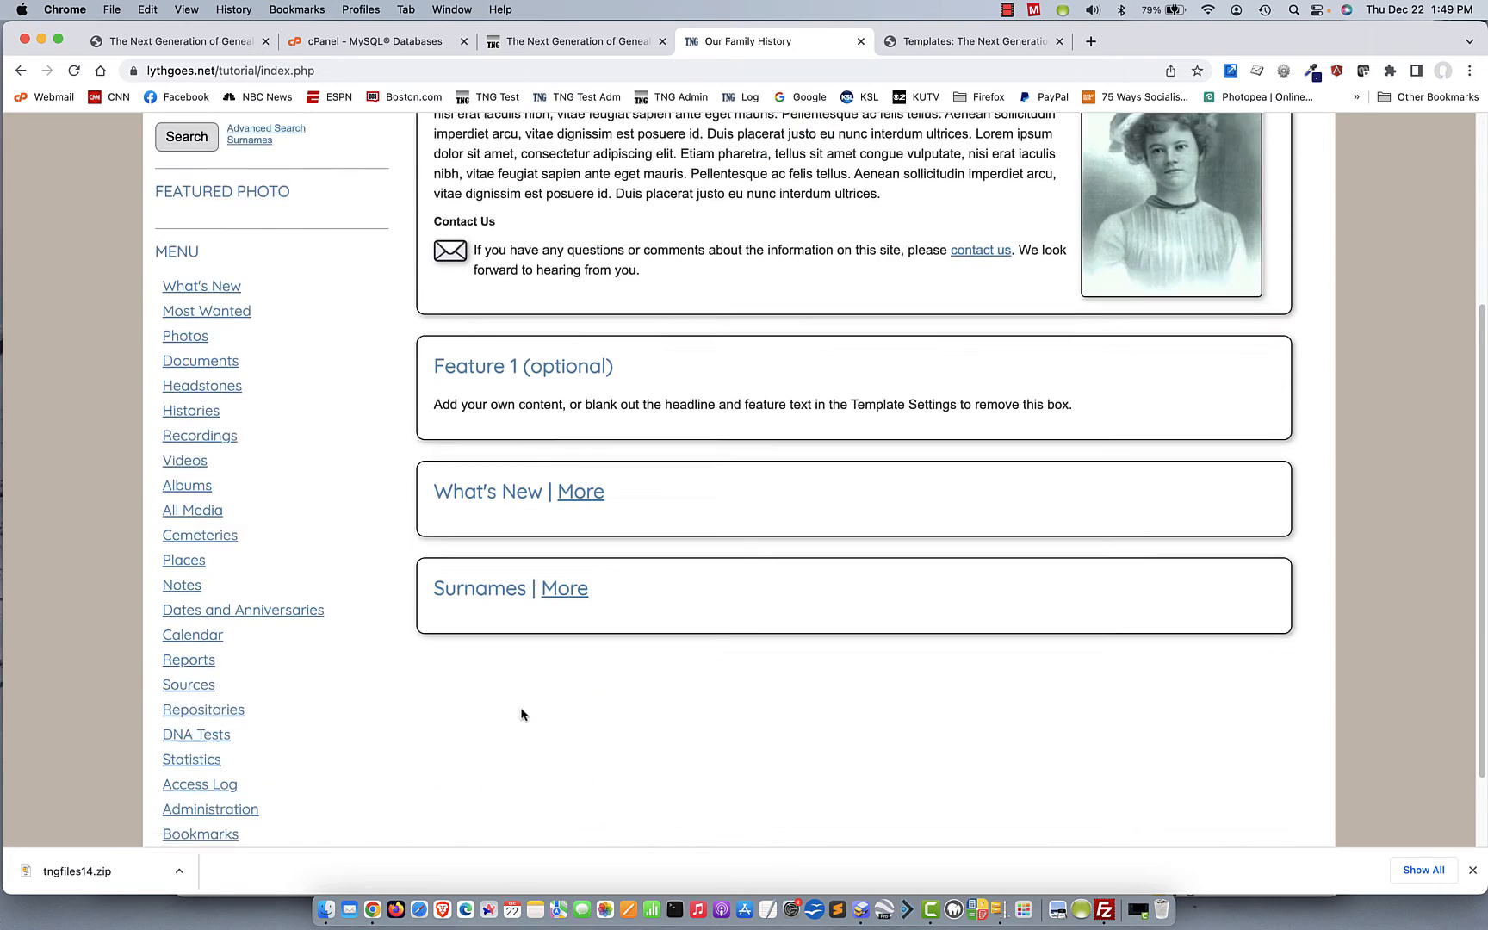
scroll(521, 715, "up", 5)
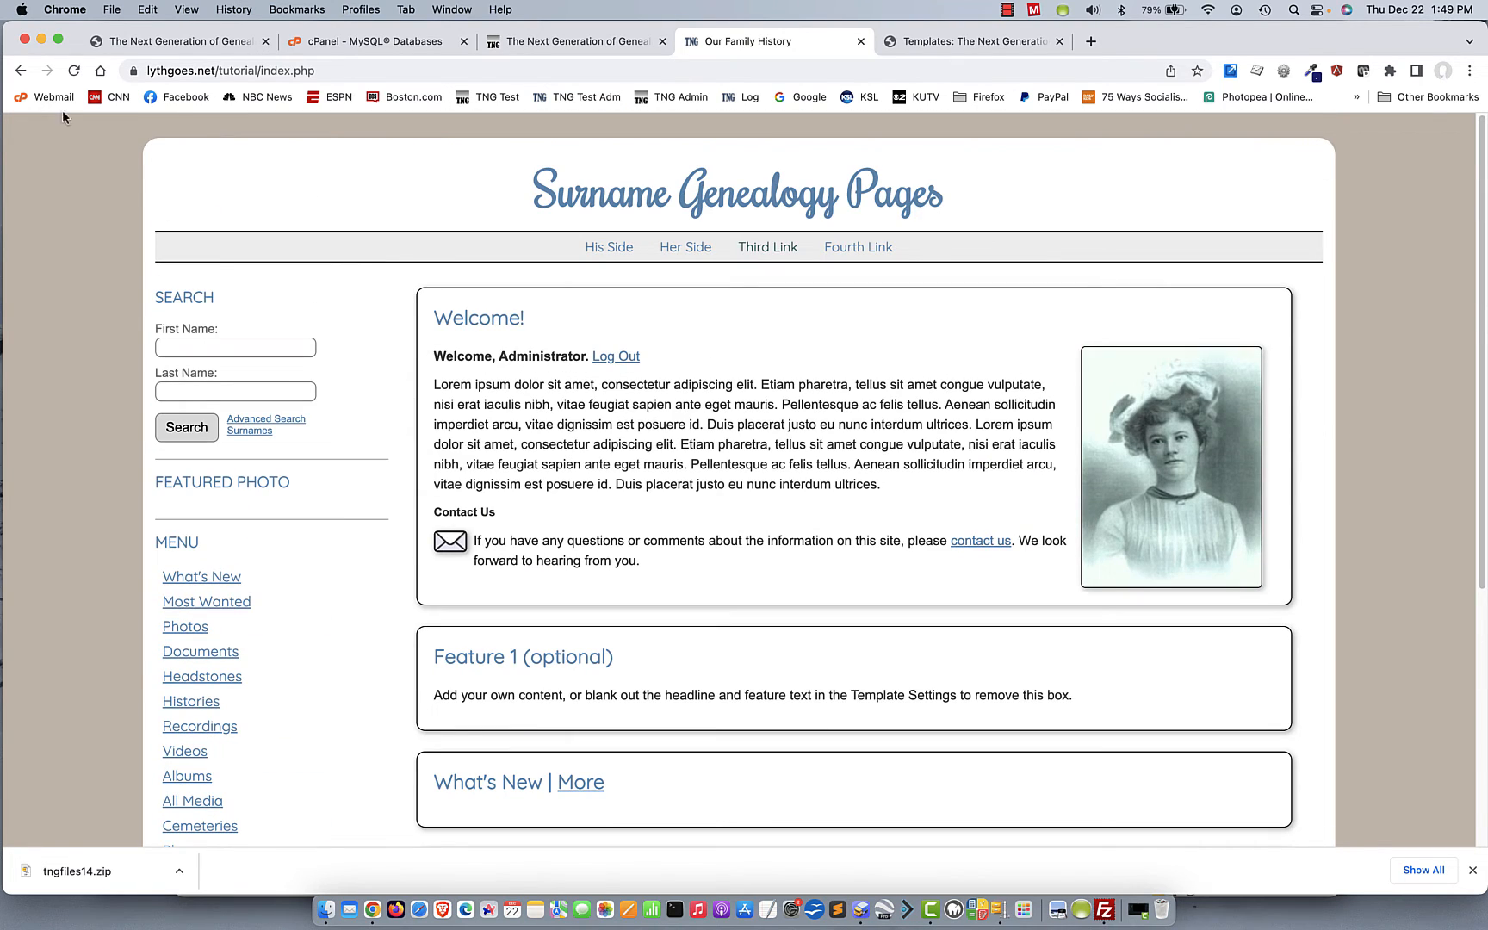
left_click(18, 74)
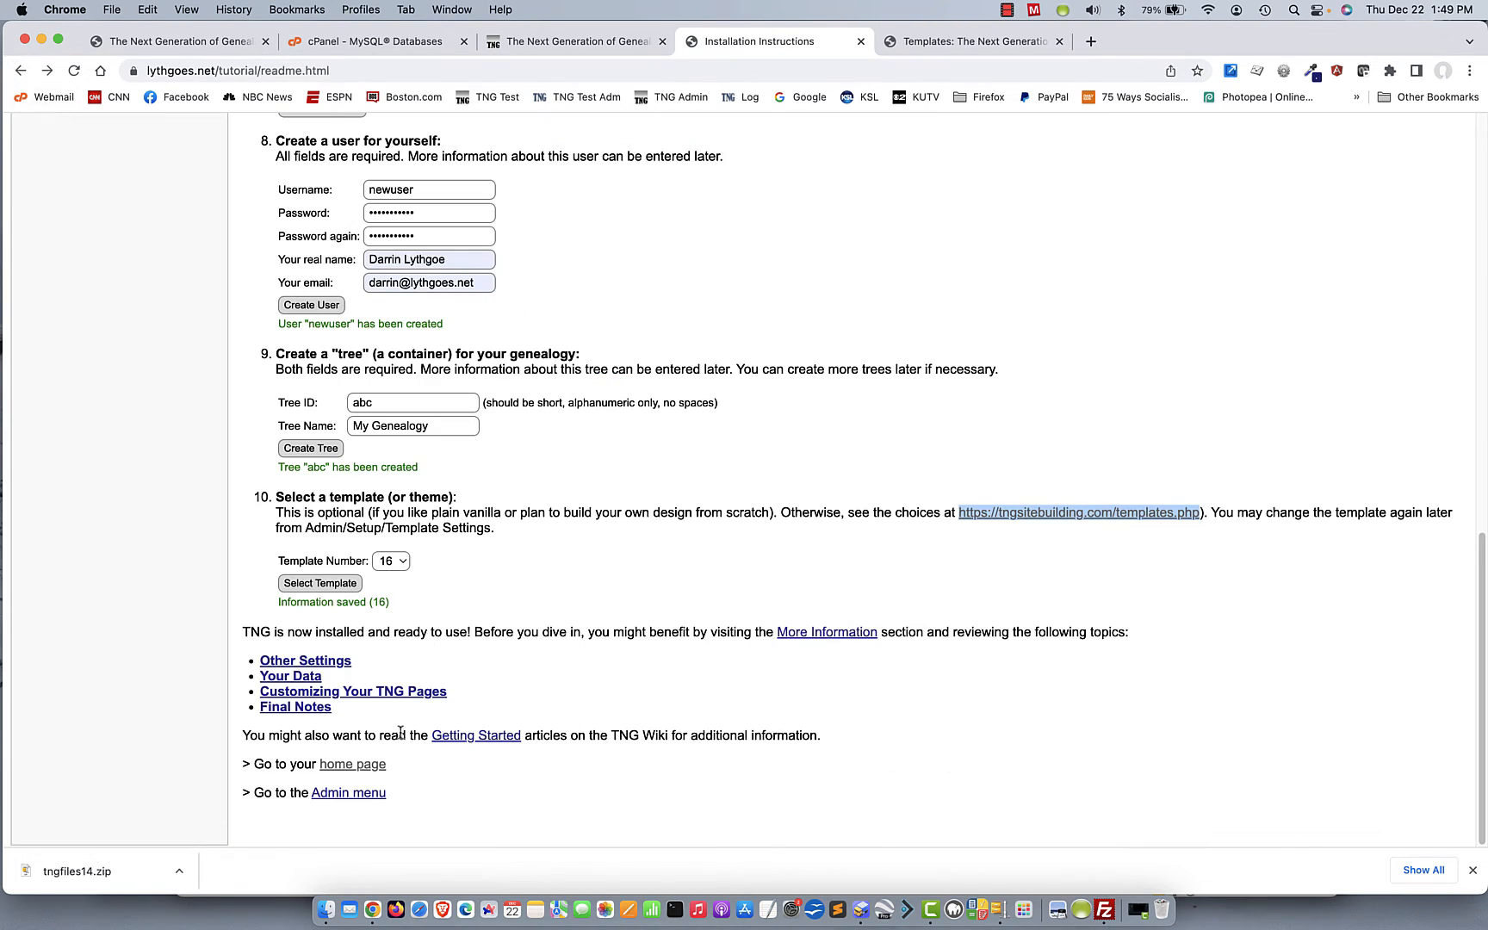
left_click(366, 793)
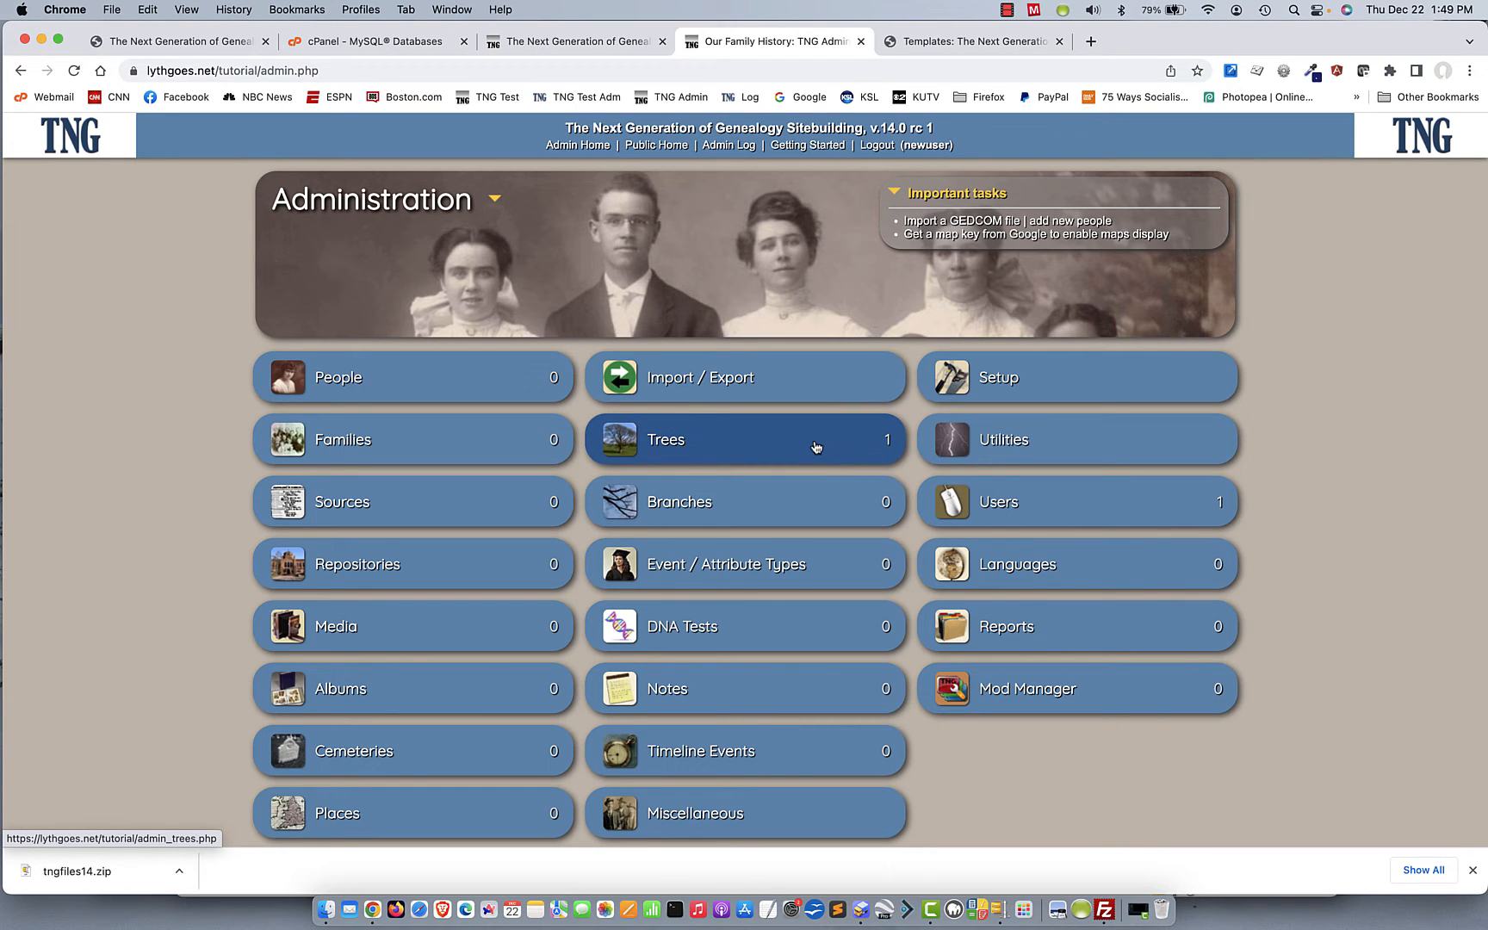
left_click(689, 378)
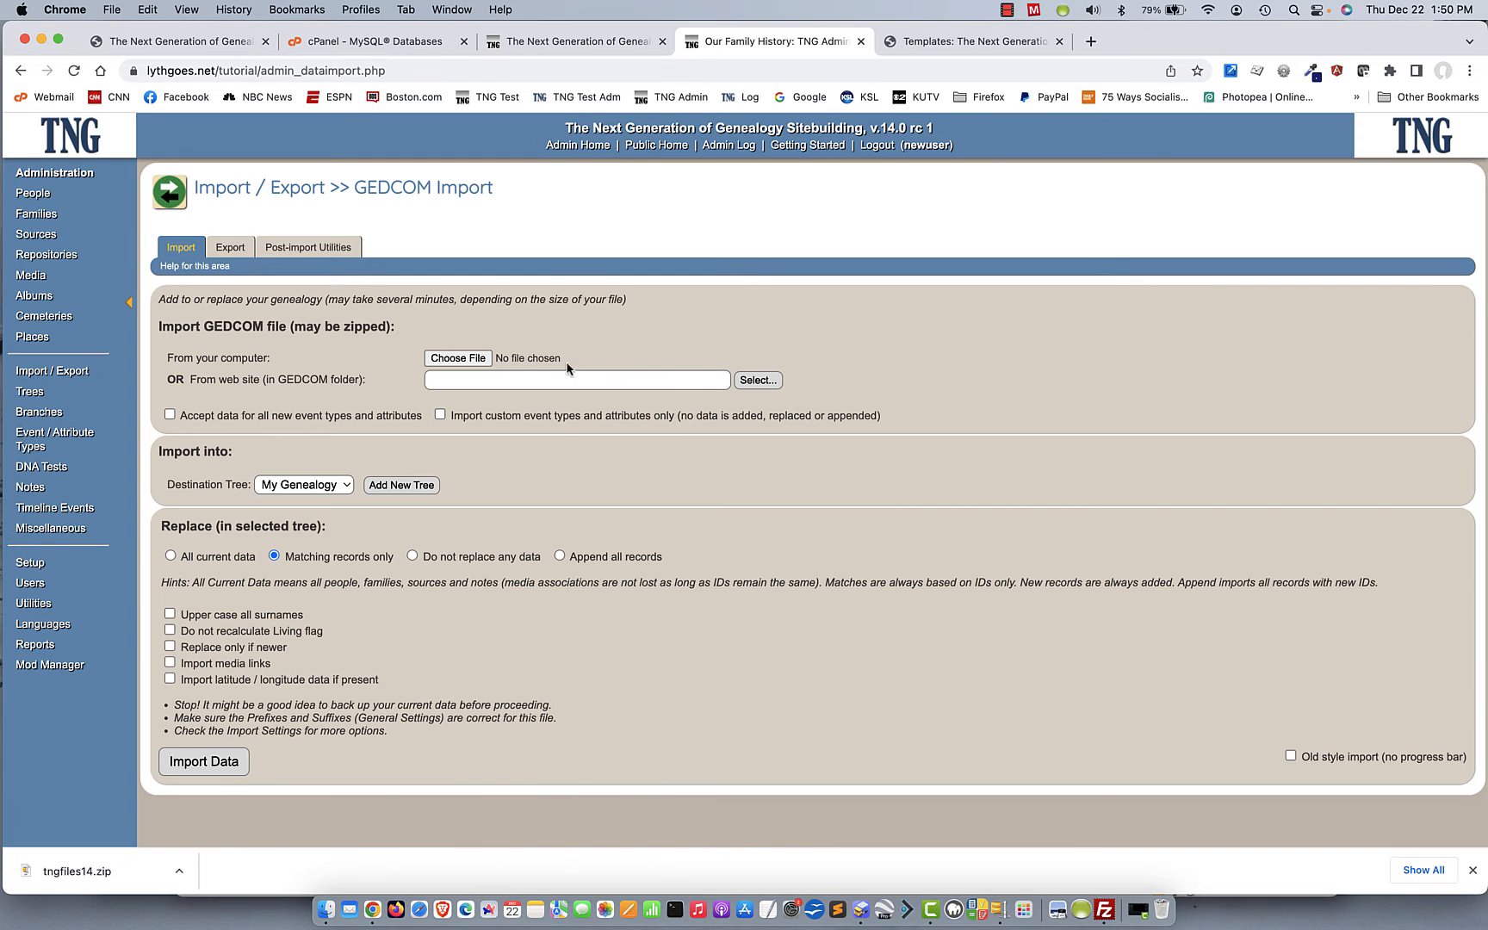
Select presidents.ged from the gedcoms folder as the GEDCOM file.
left_click(463, 360)
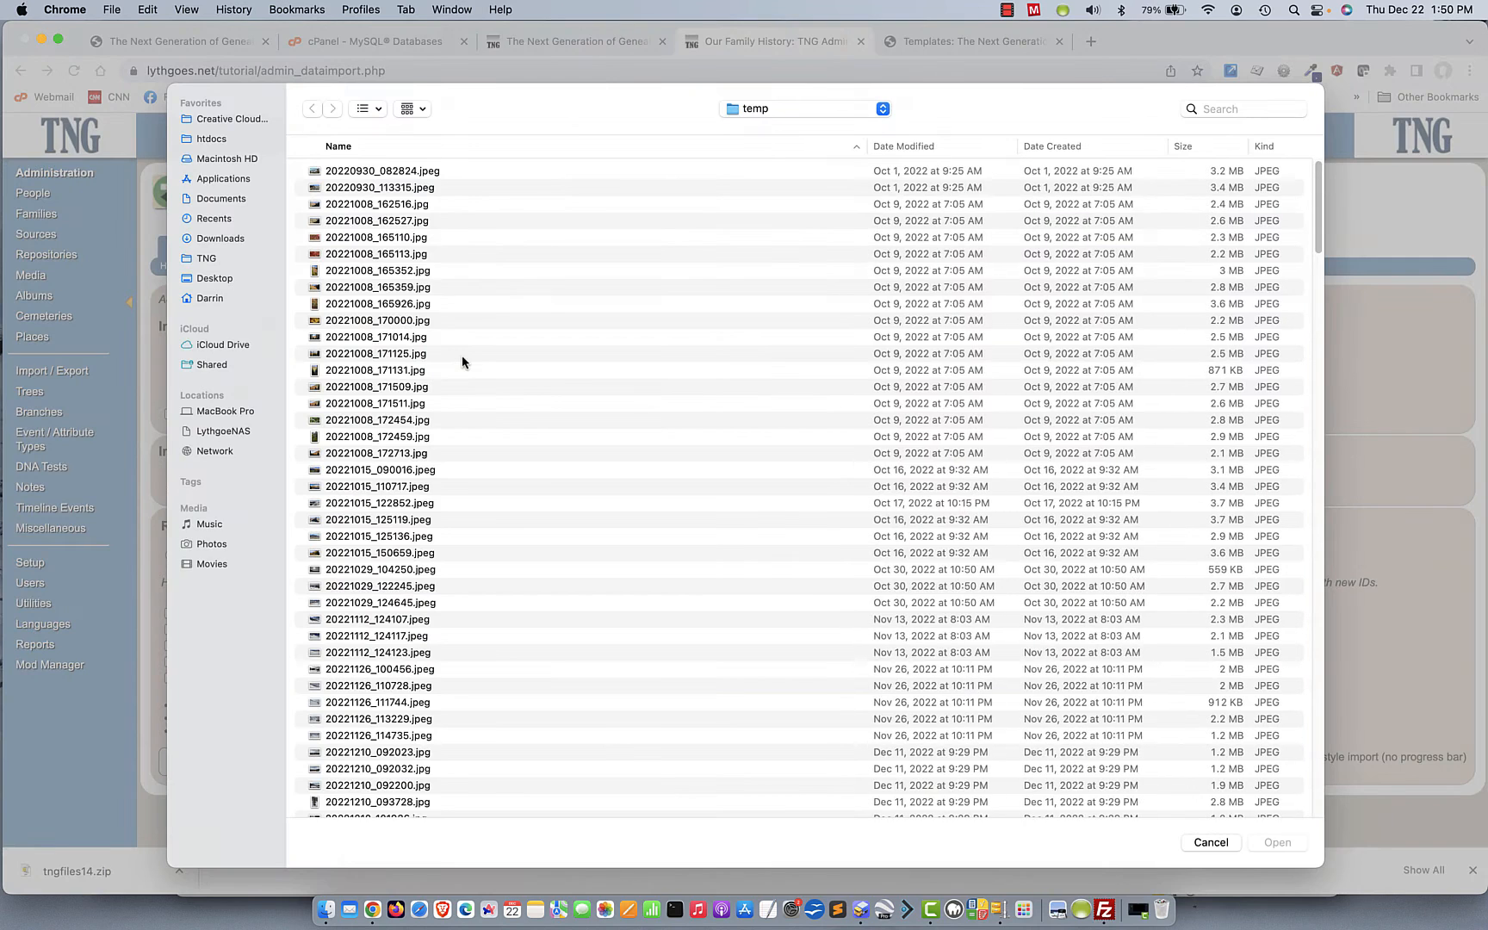
left_click(207, 260)
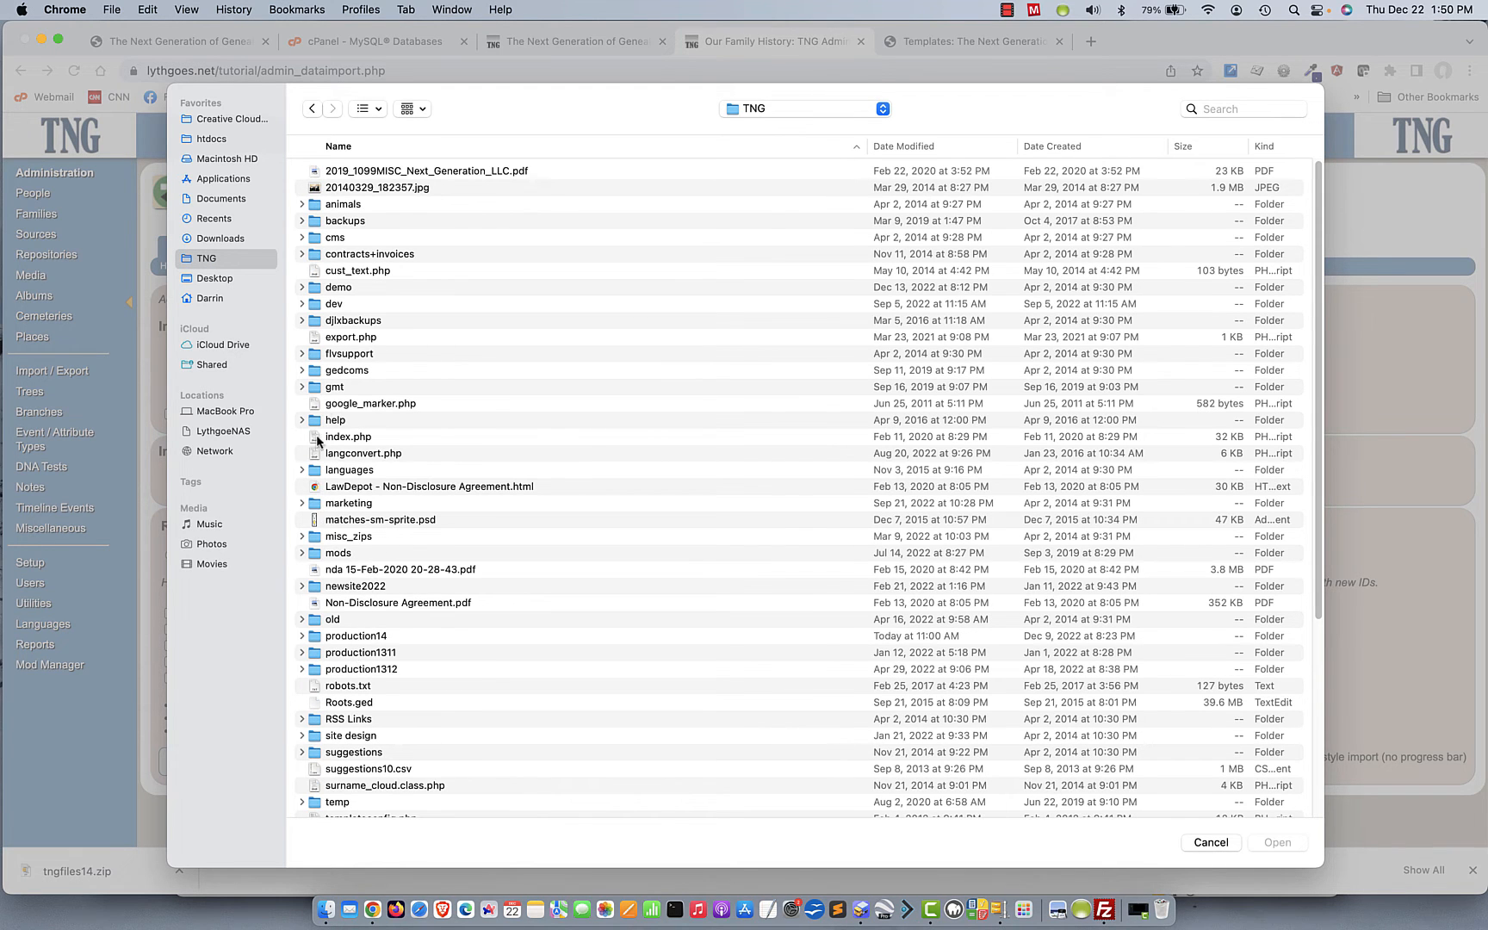
double_click(335, 372)
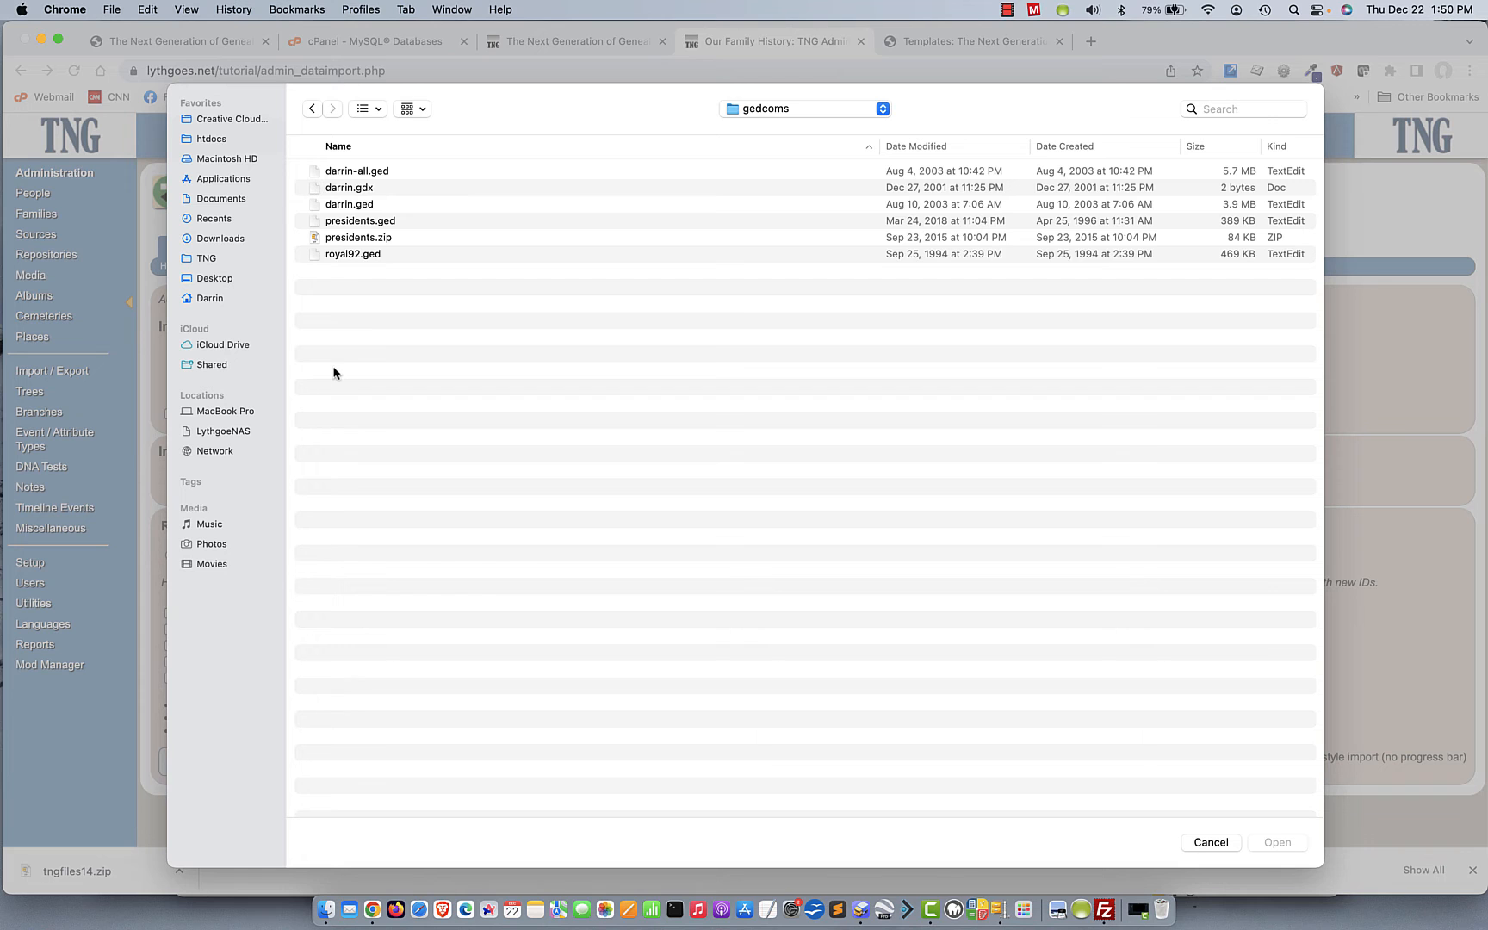
double_click(350, 224)
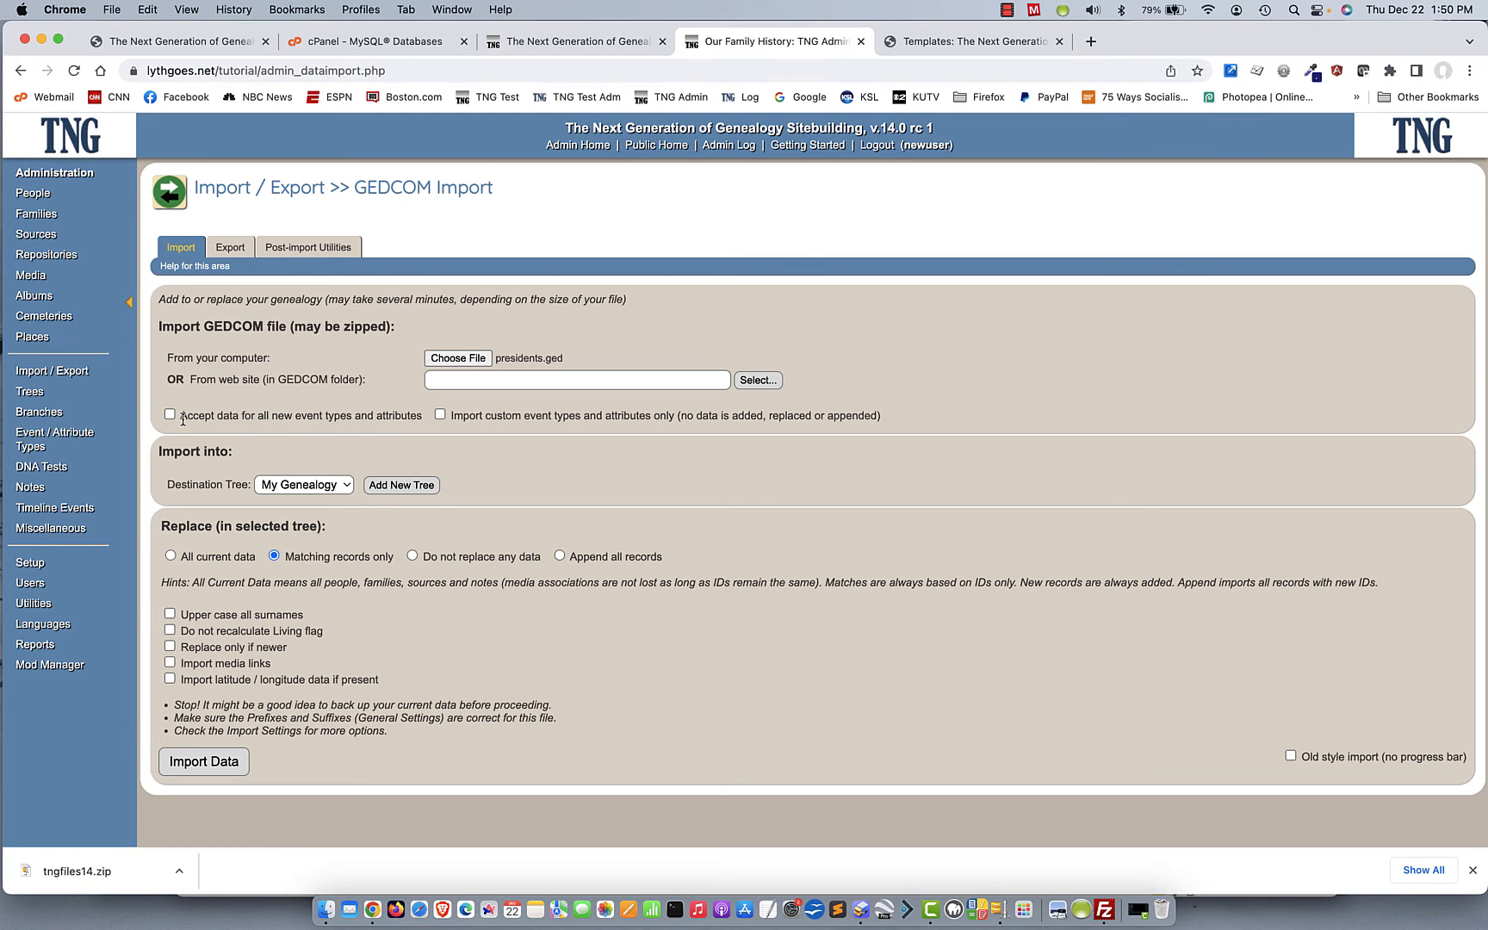
Accept data for new event types and attributes, keeping My Genealogy as destination tree.
left_click_drag(180, 416, 230, 422)
left_click(239, 419)
left_click(171, 415)
left_click(171, 415)
left_click(170, 414)
left_click(336, 486)
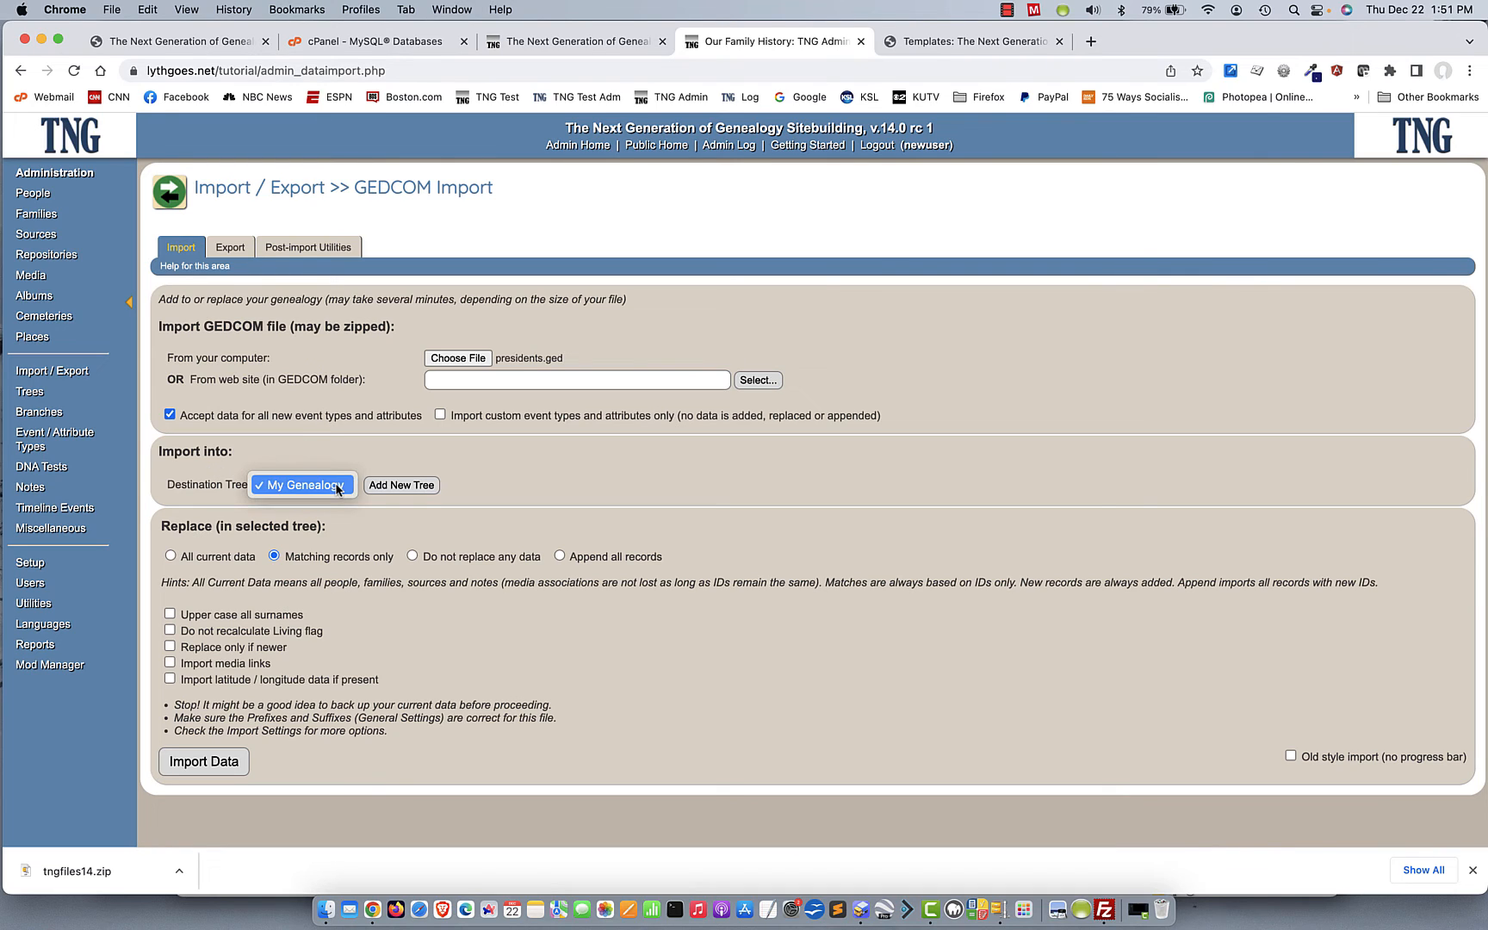
left_click(338, 486)
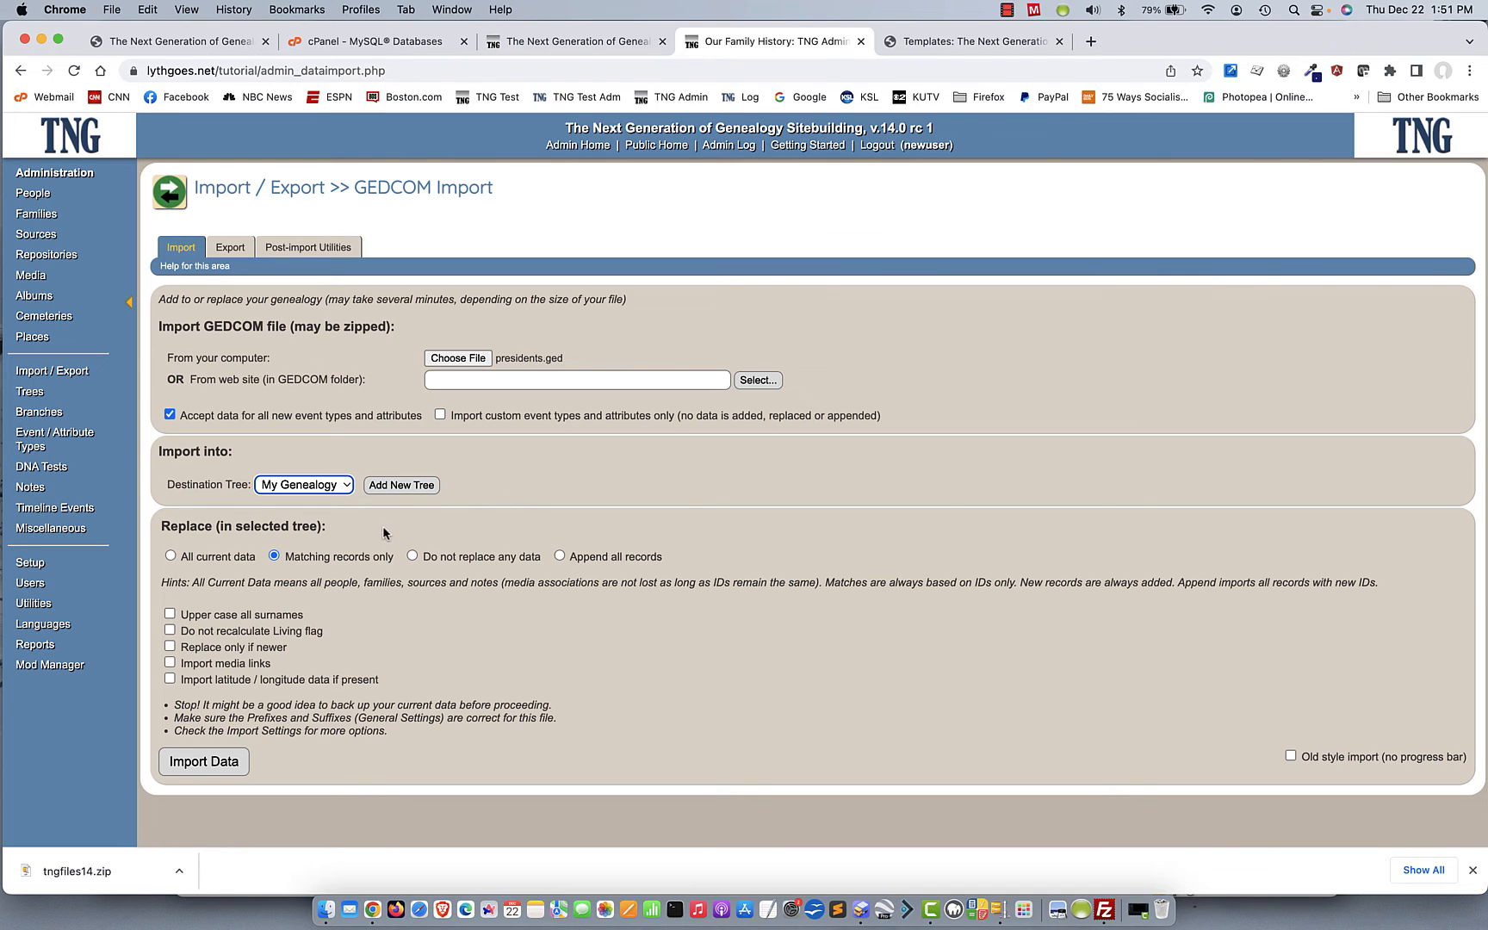
Replace all current data, include media links and latitude/longitude, and run the import.
left_click(171, 556)
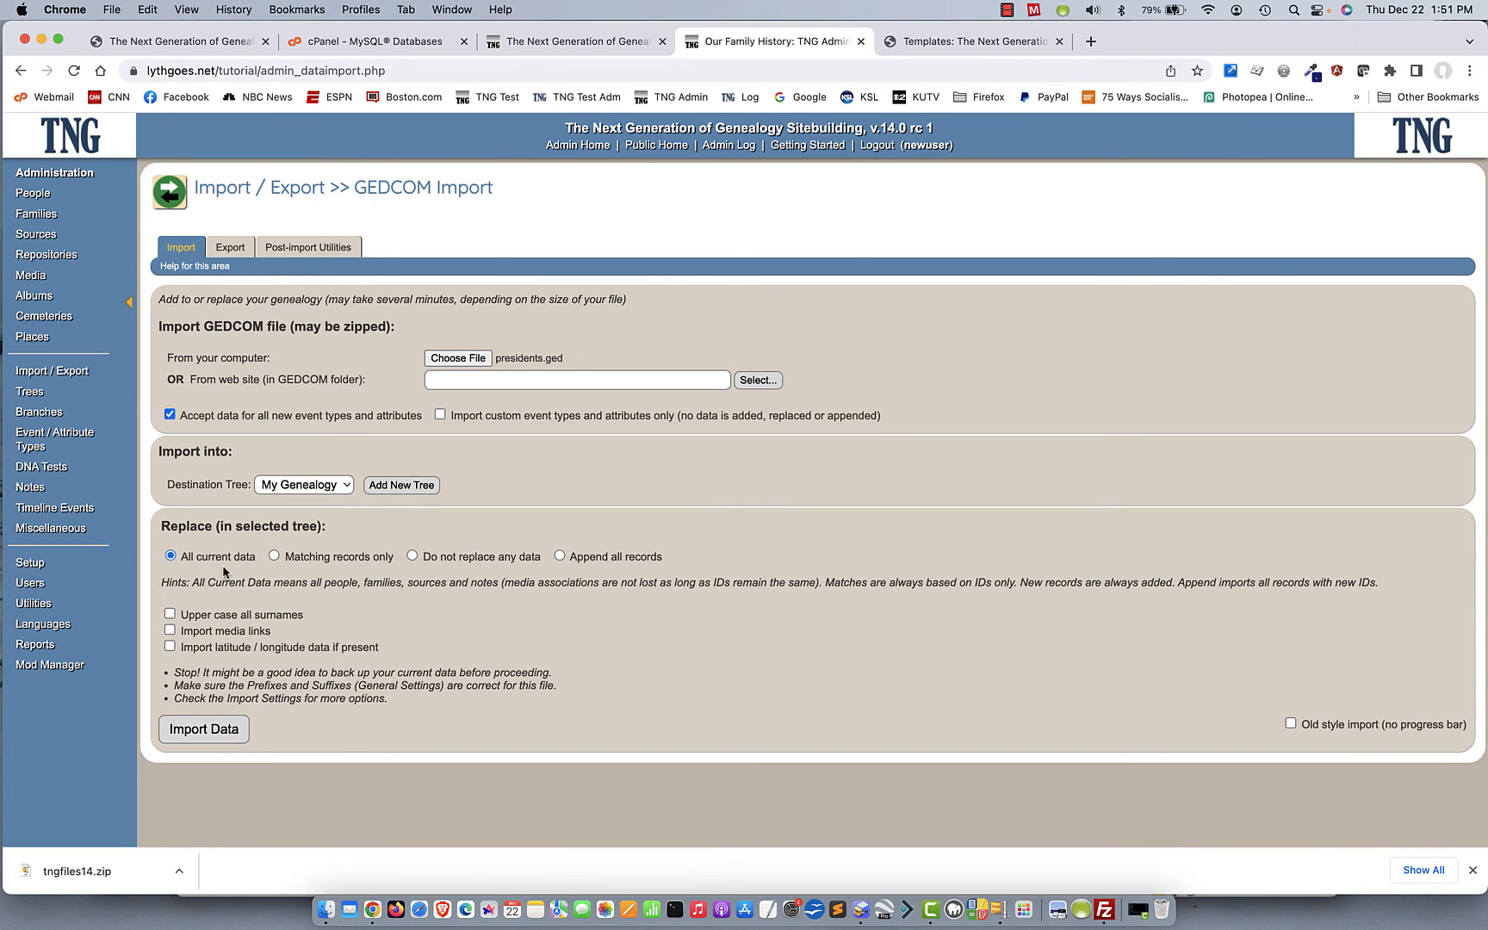
left_click(273, 556)
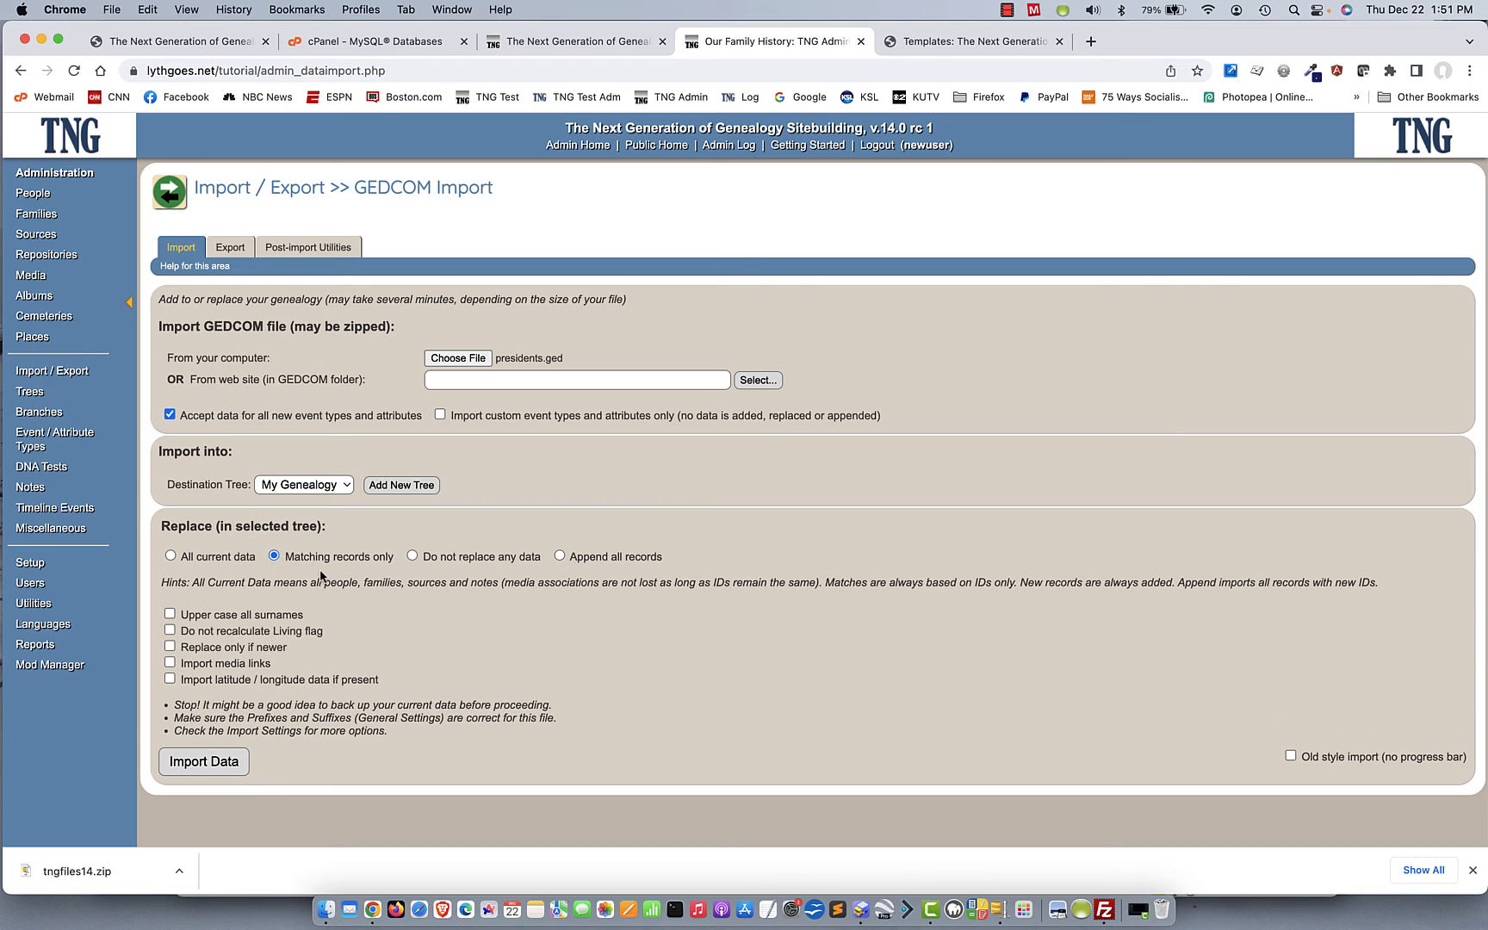
left_click(414, 557)
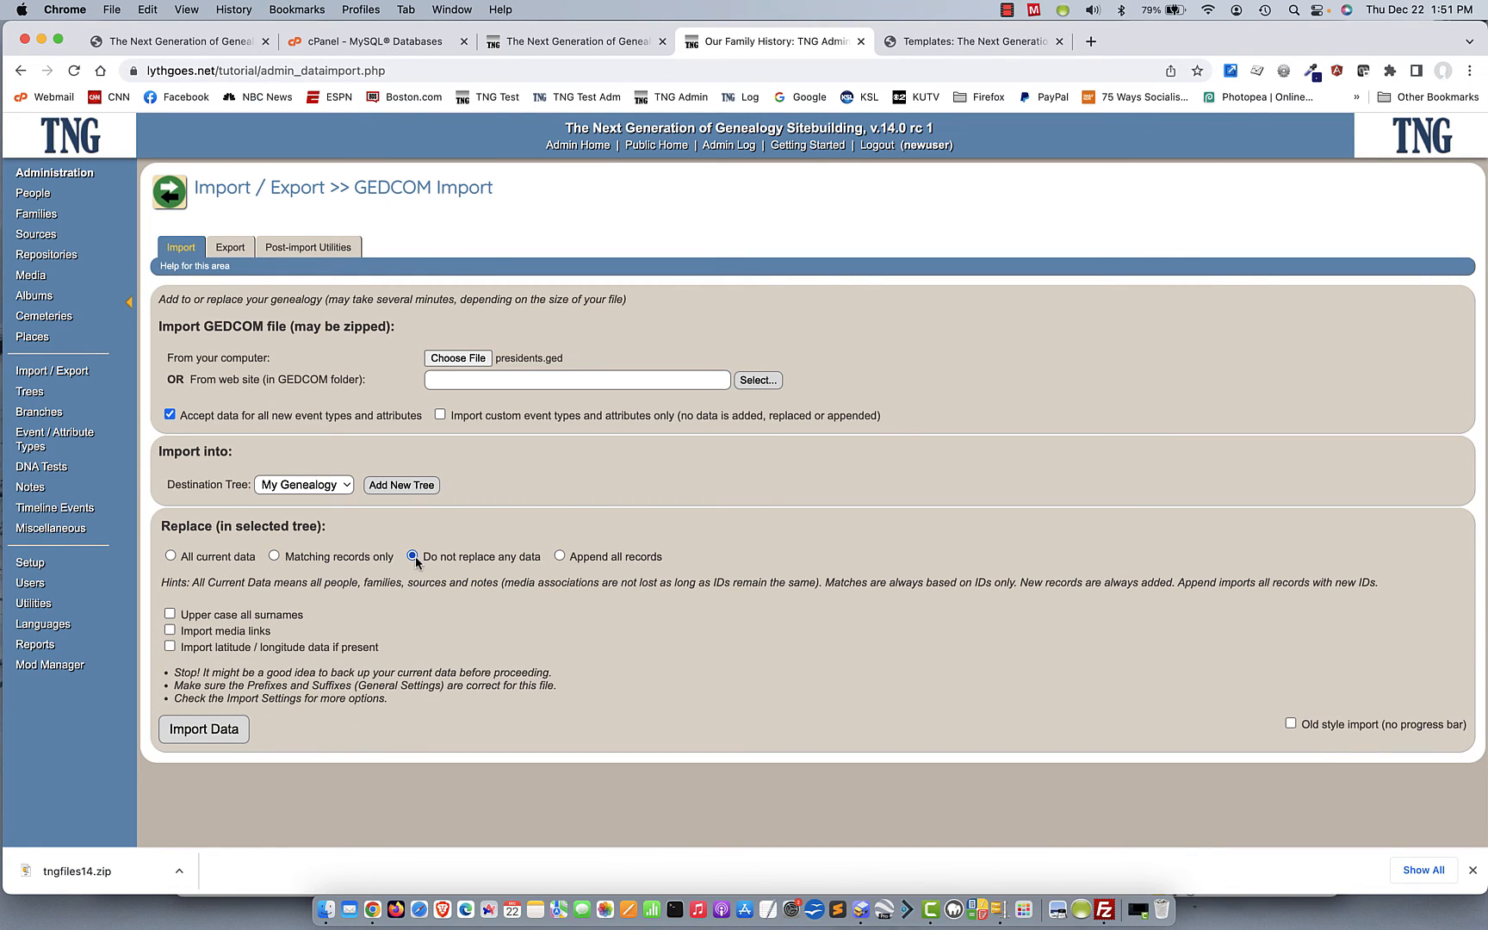
left_click(560, 556)
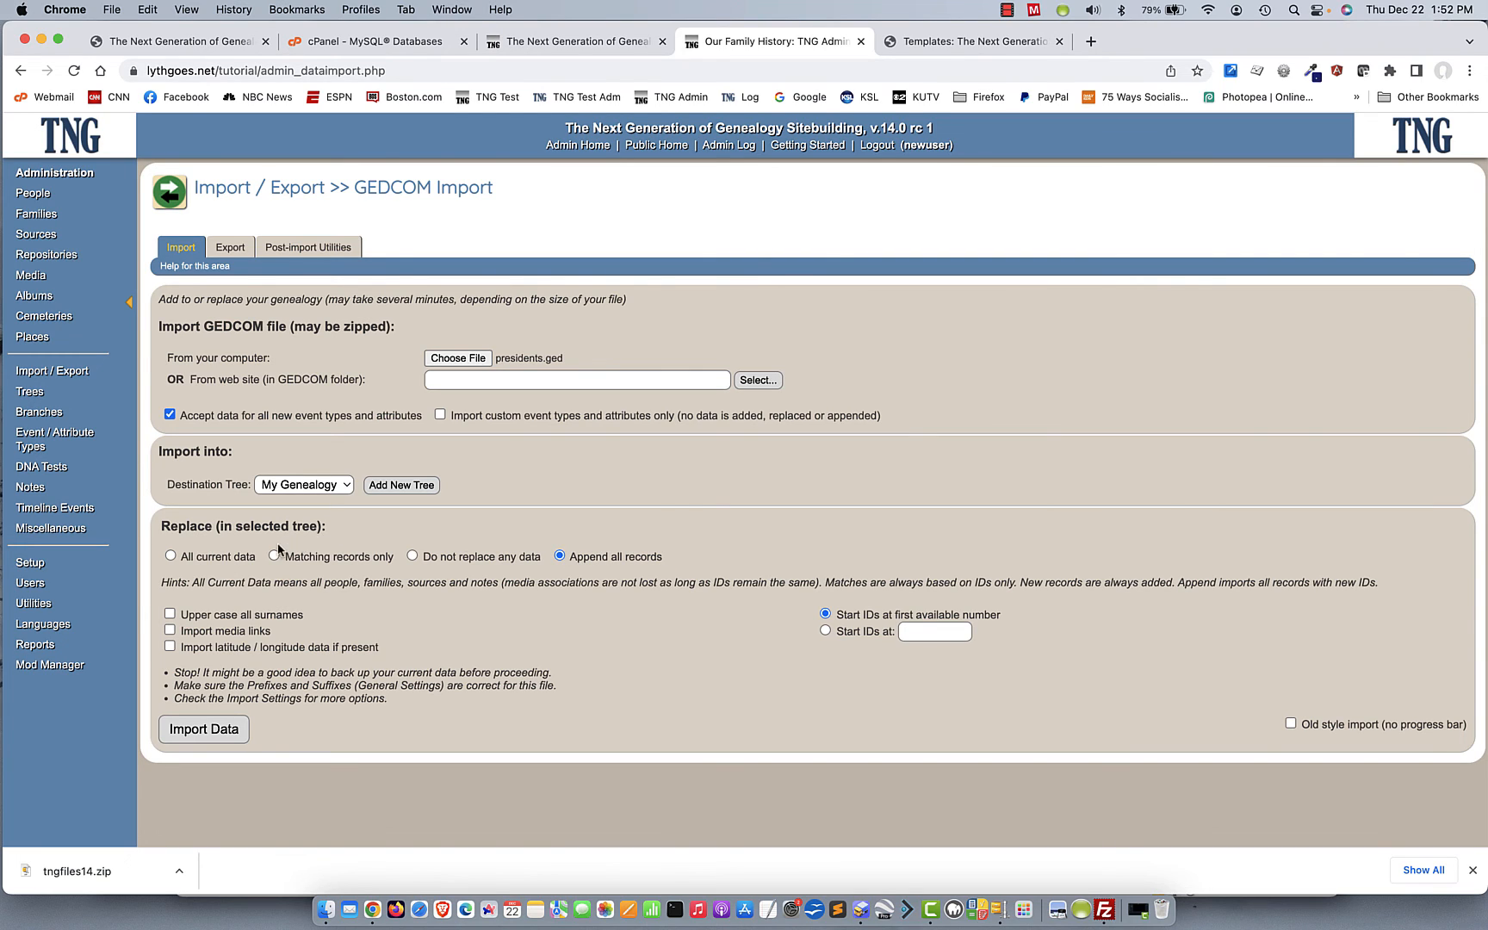
left_click(171, 556)
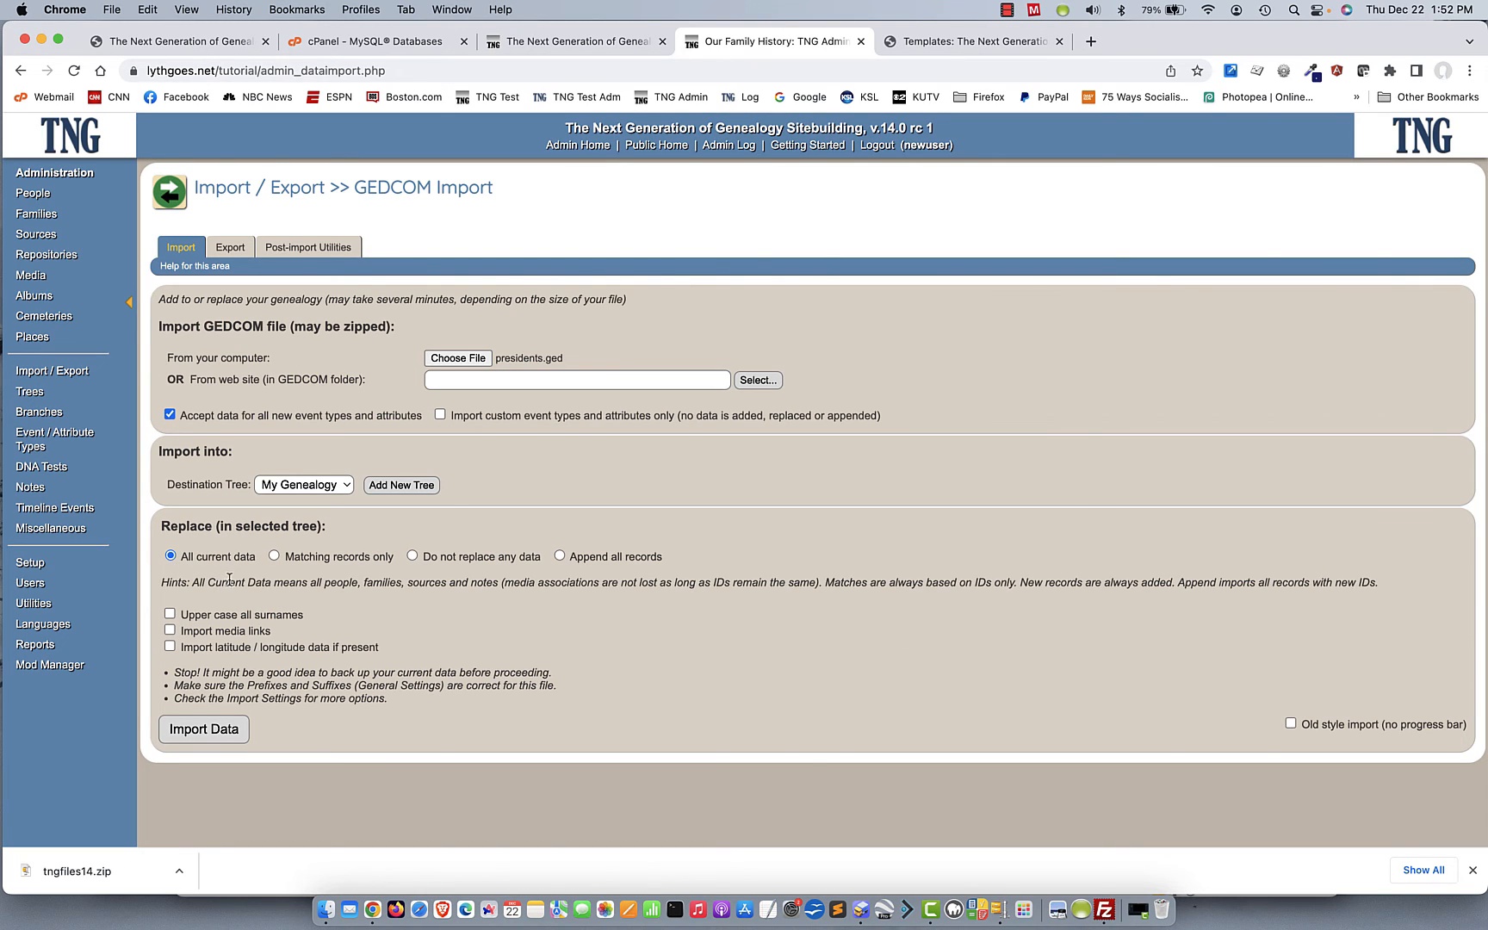
left_click(170, 632)
left_click(171, 647)
left_click(214, 731)
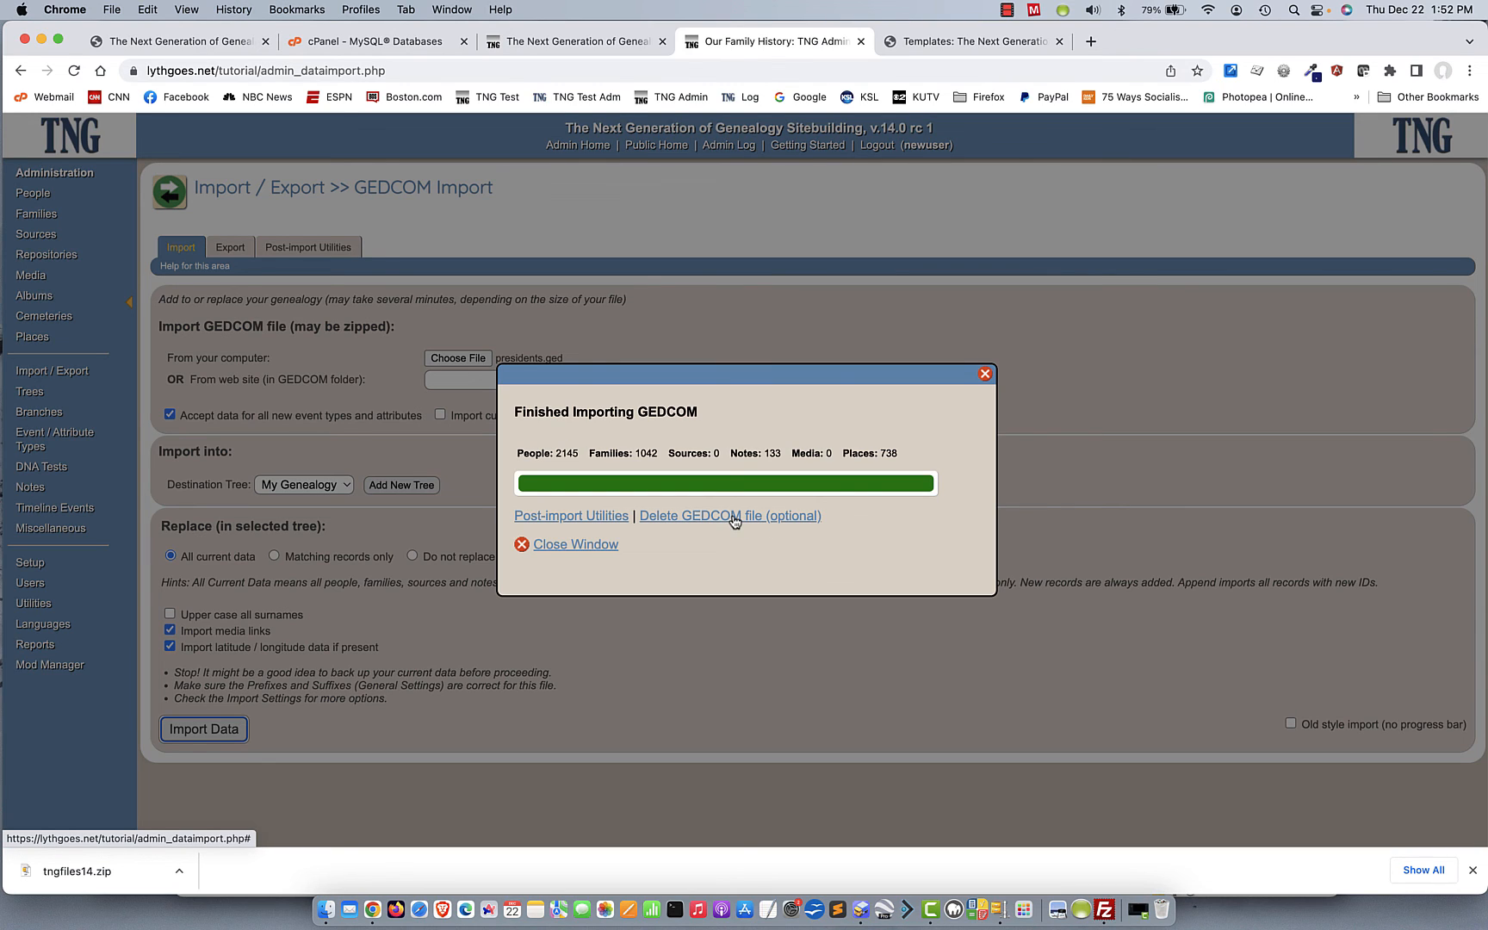
Browse the public site's Kennedy surnames to John Fitzgerald Kennedy's person page.
left_click(576, 544)
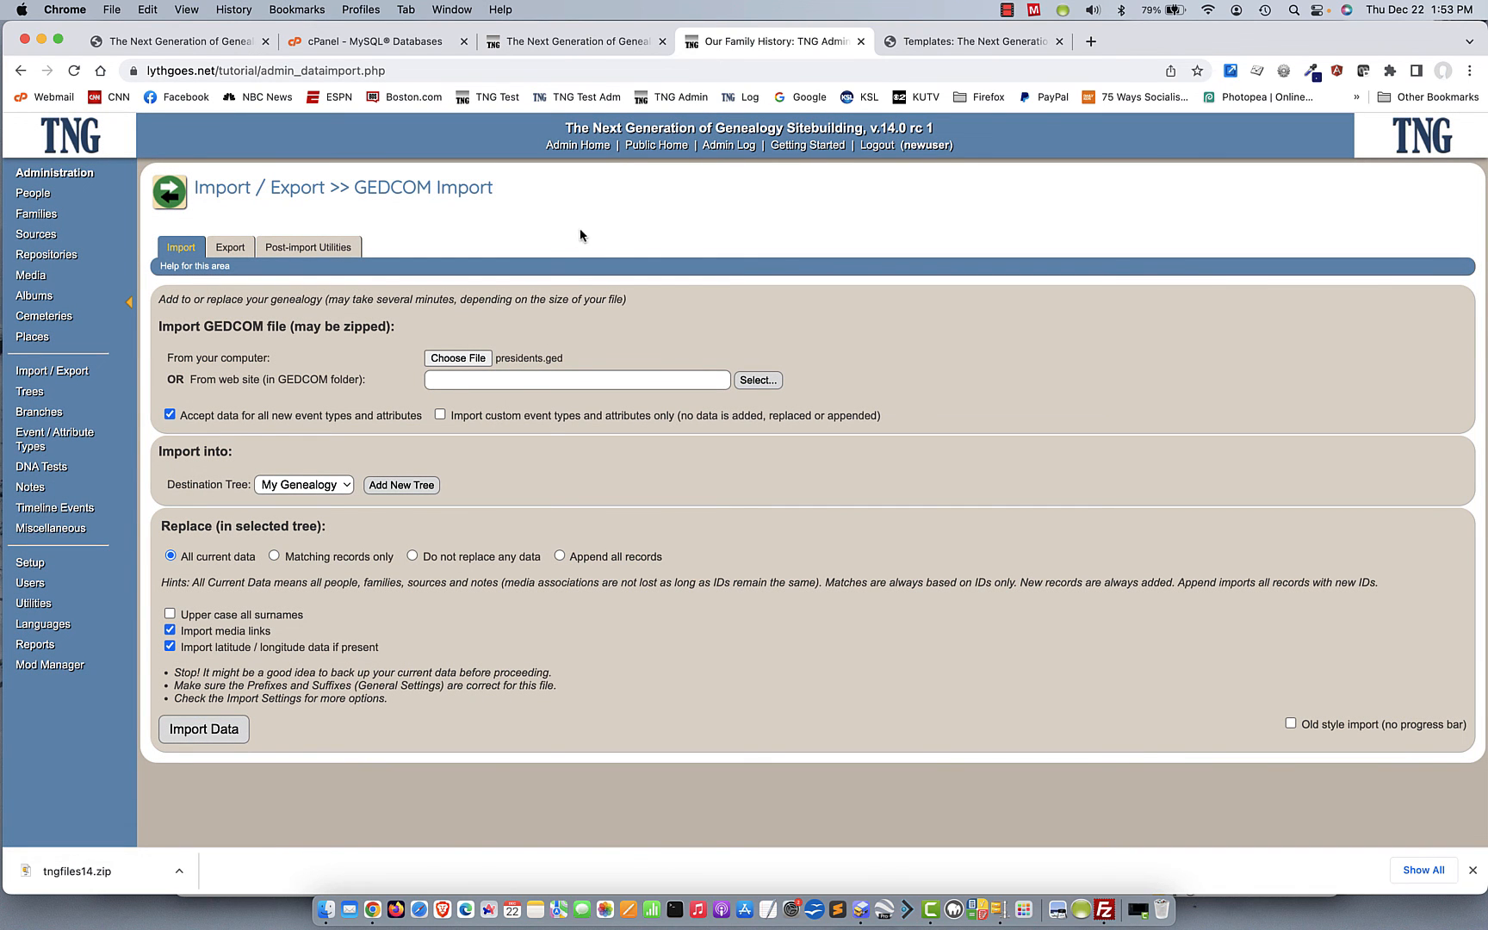
left_click(653, 145)
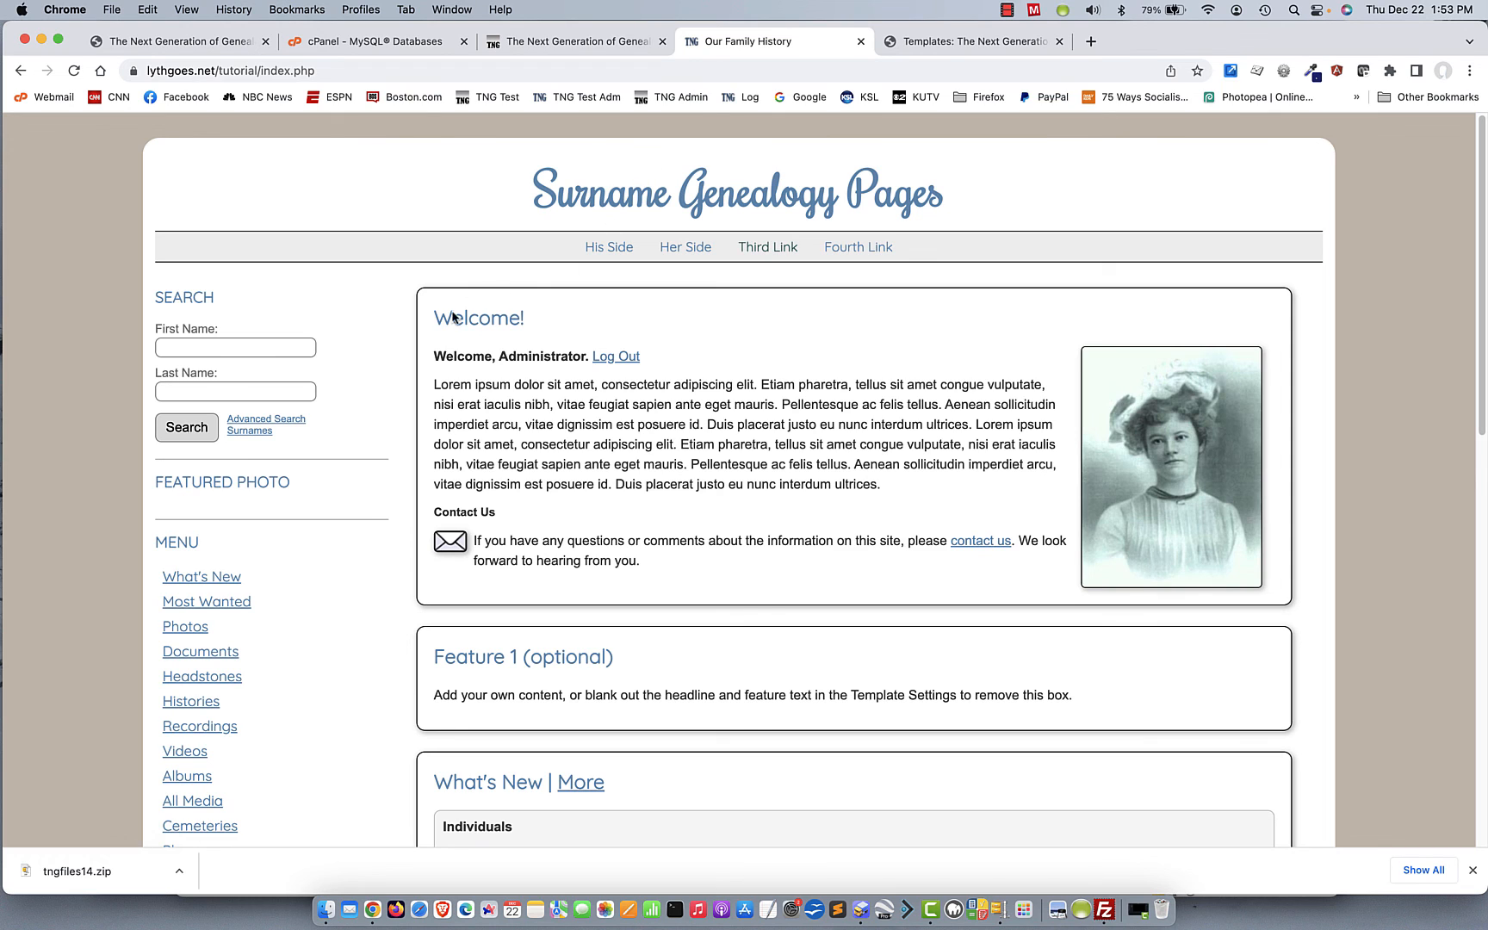
left_click(248, 434)
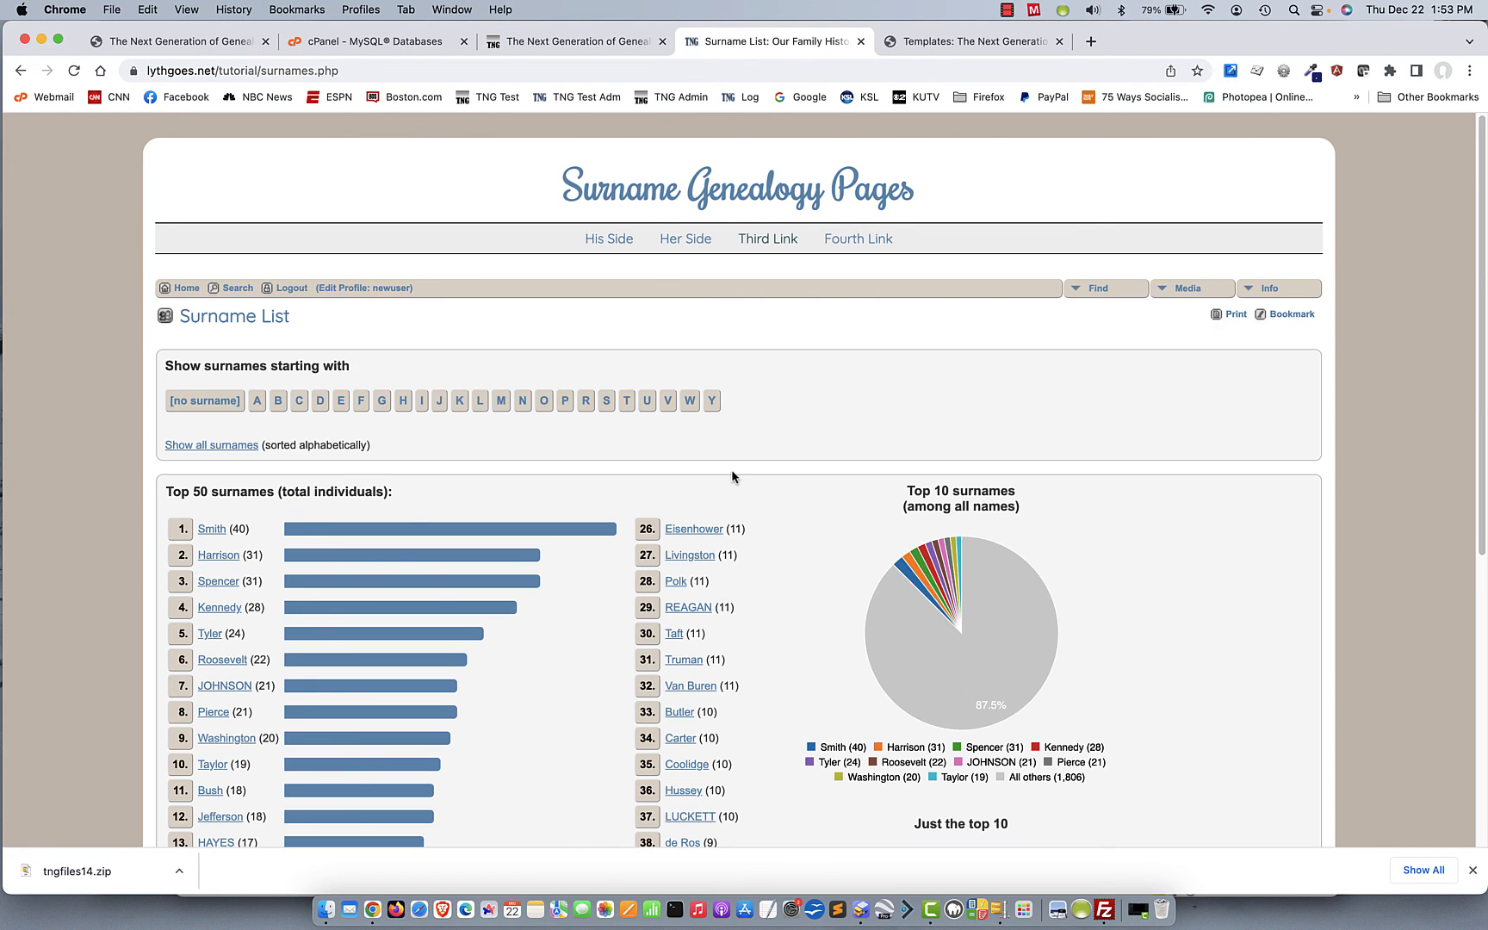
scroll(733, 481, "down", 5)
scroll(733, 480, "down", 2)
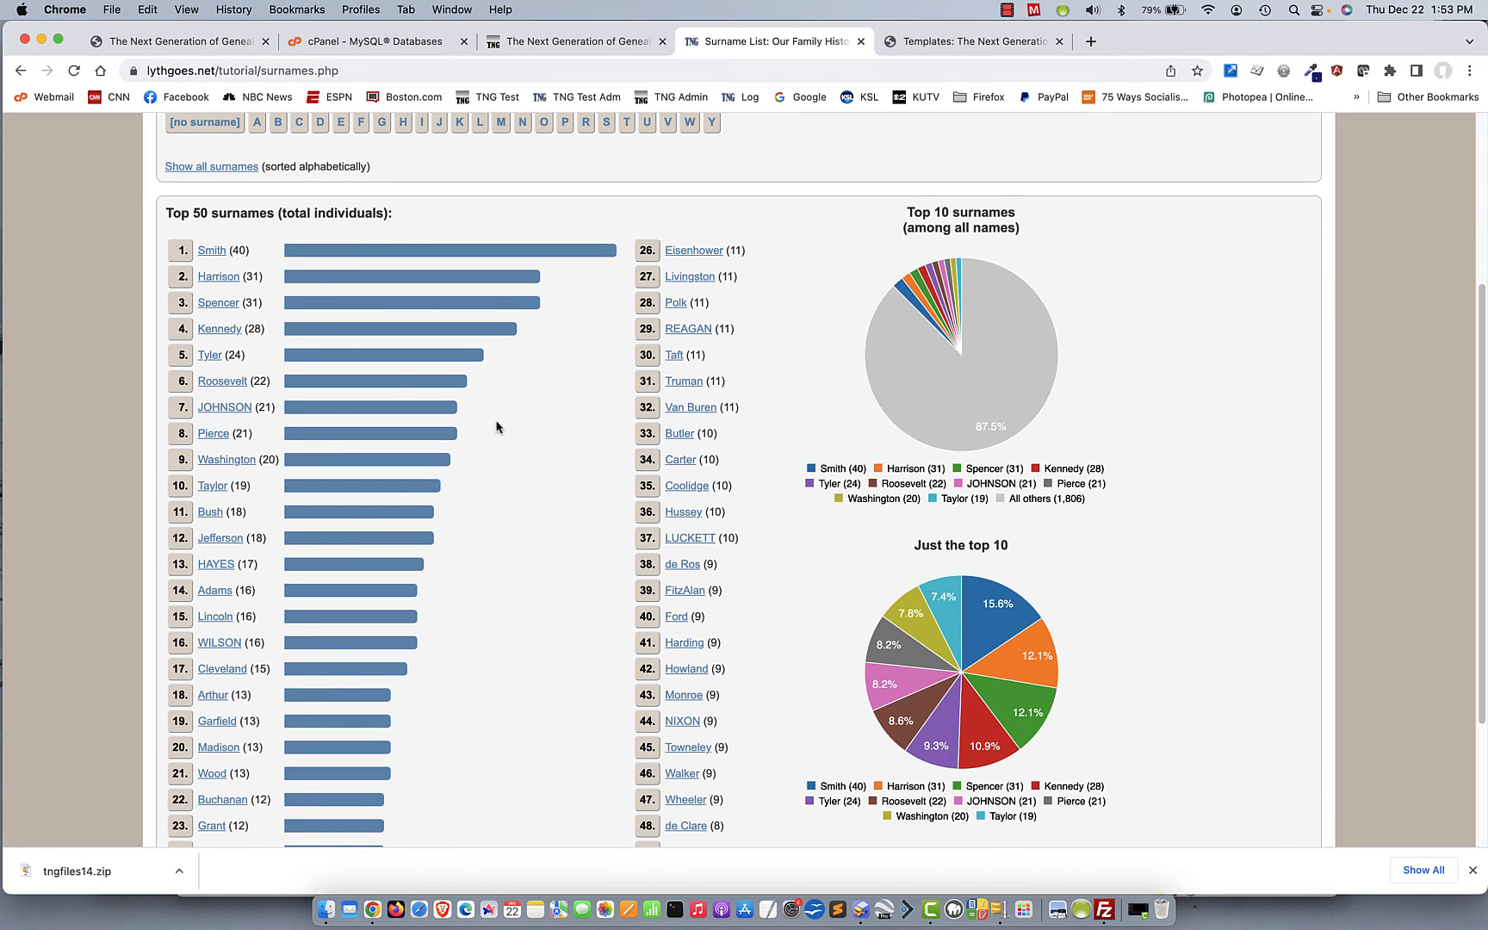
left_click(216, 331)
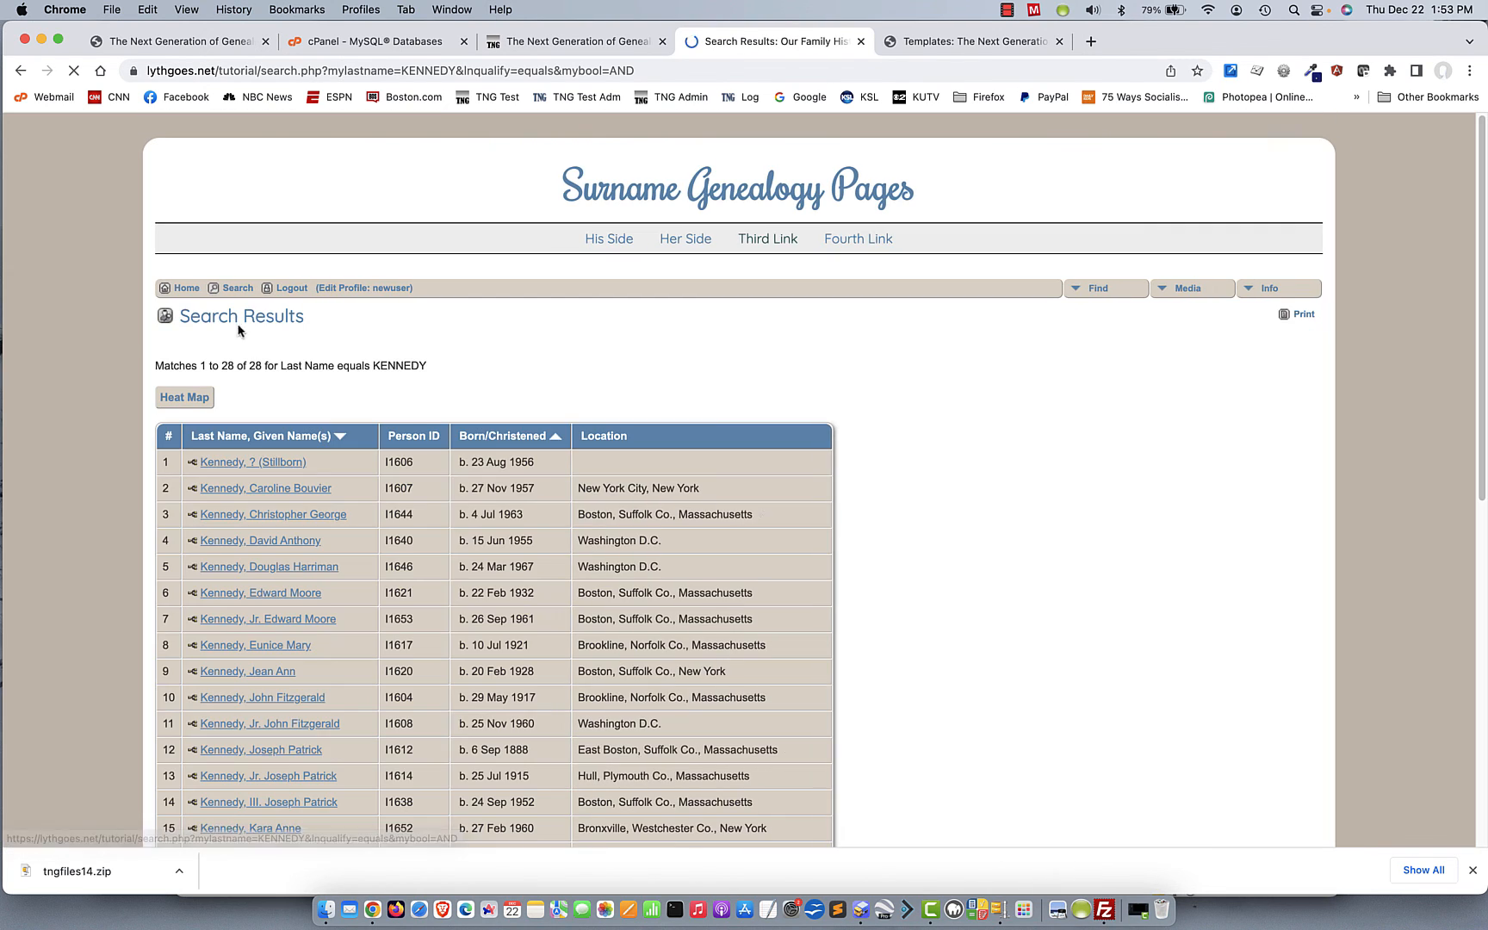
scroll(398, 449, "down", 2)
scroll(398, 450, "down", 1)
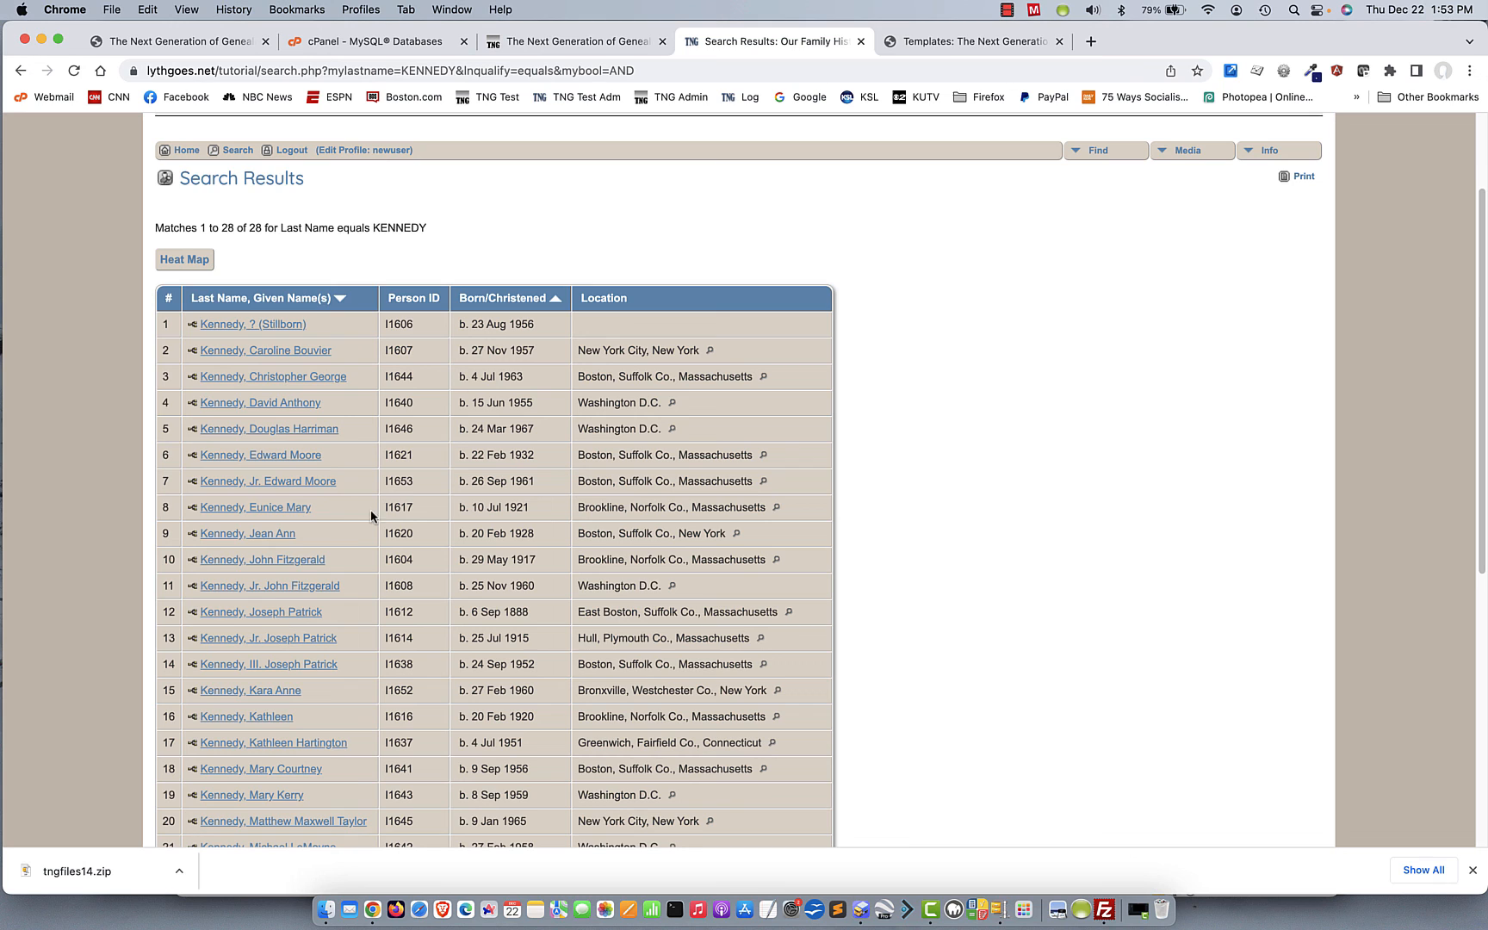
left_click(286, 564)
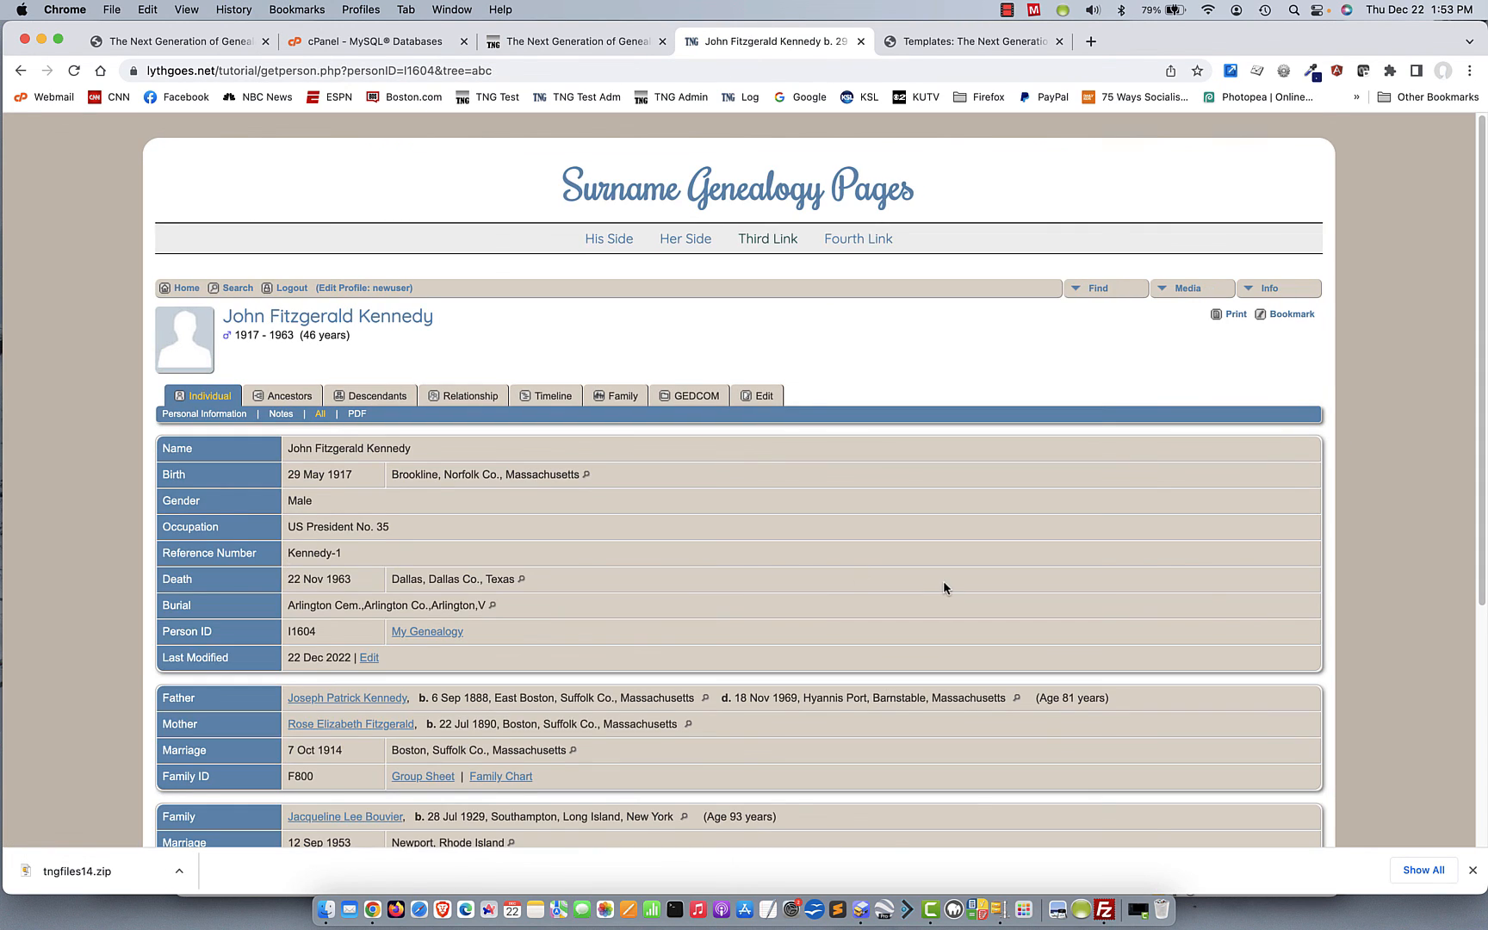
scroll(943, 580, "down", 2)
scroll(943, 580, "up", 2)
Go through Info > Administration to the Setup configuration page.
left_click(1266, 288)
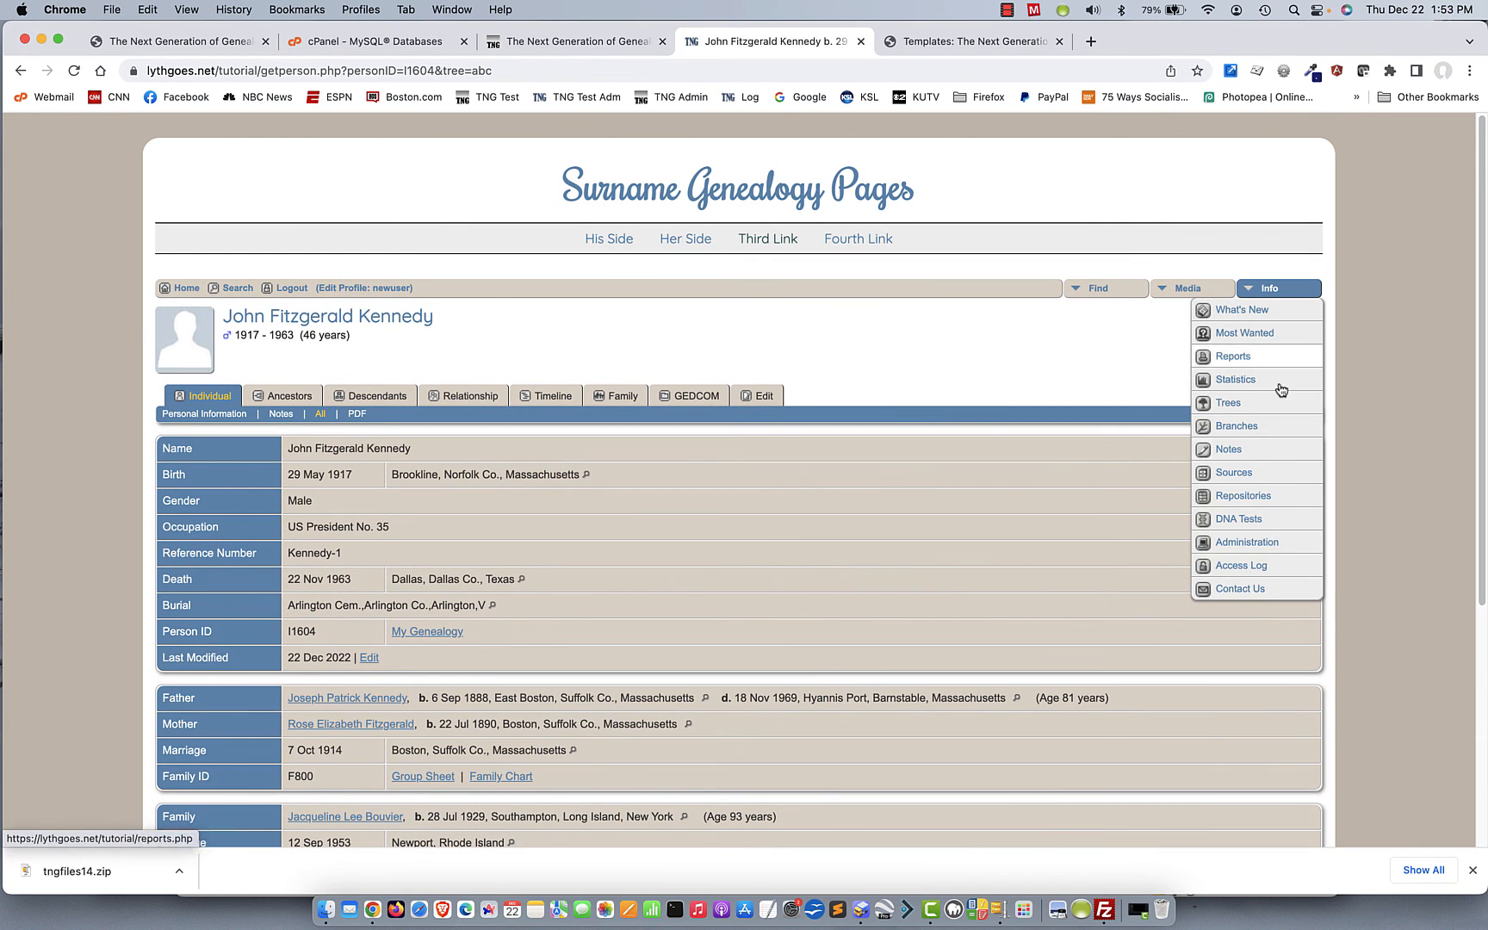
left_click(1266, 544)
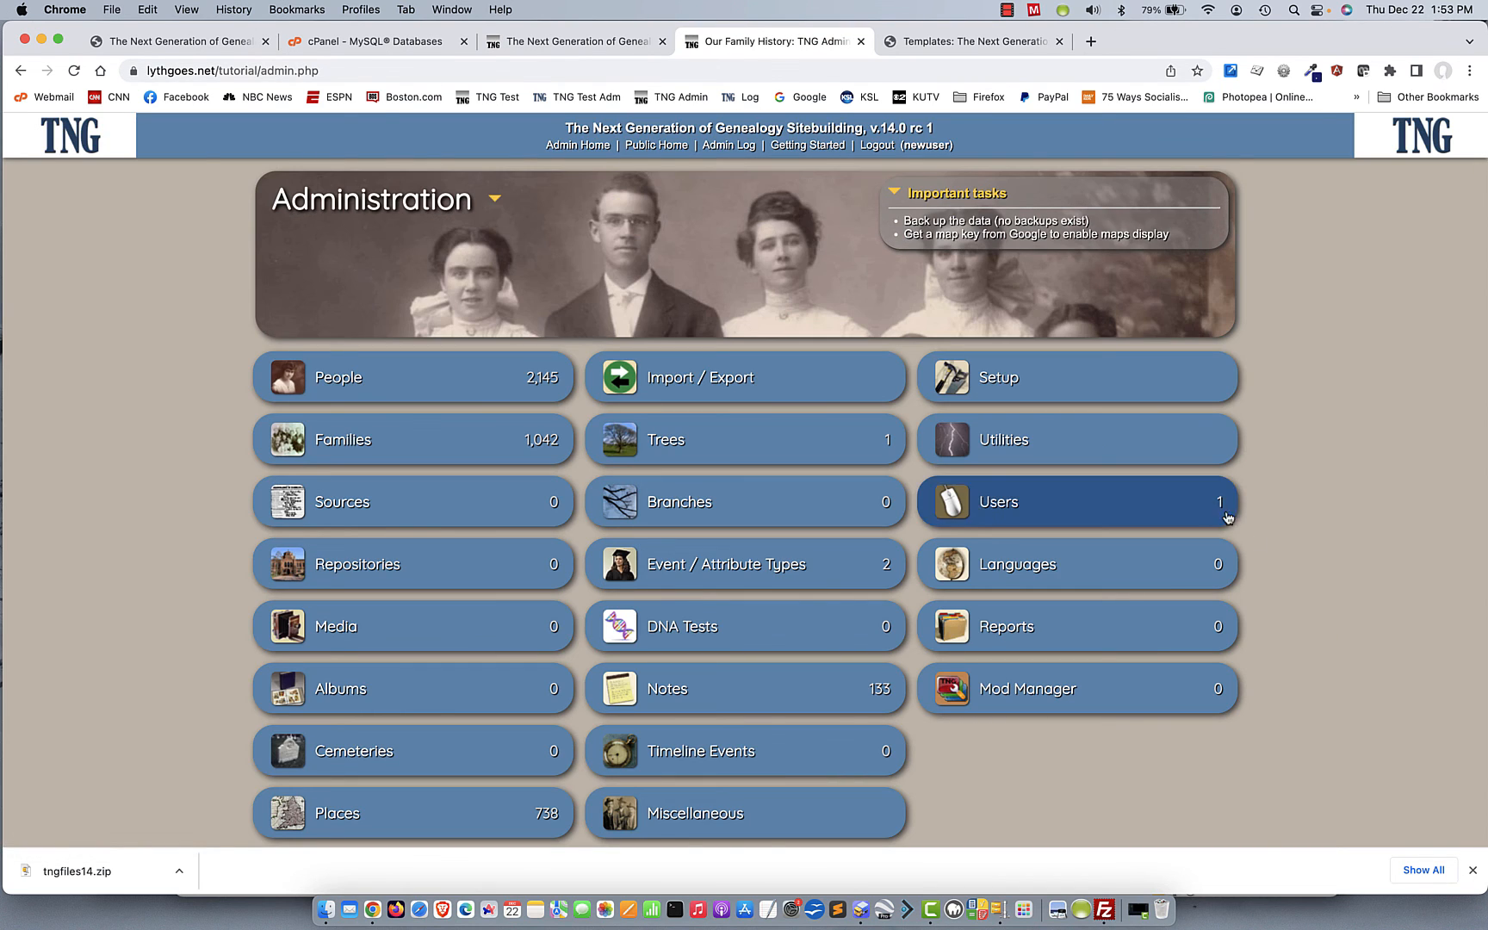
left_click(1003, 384)
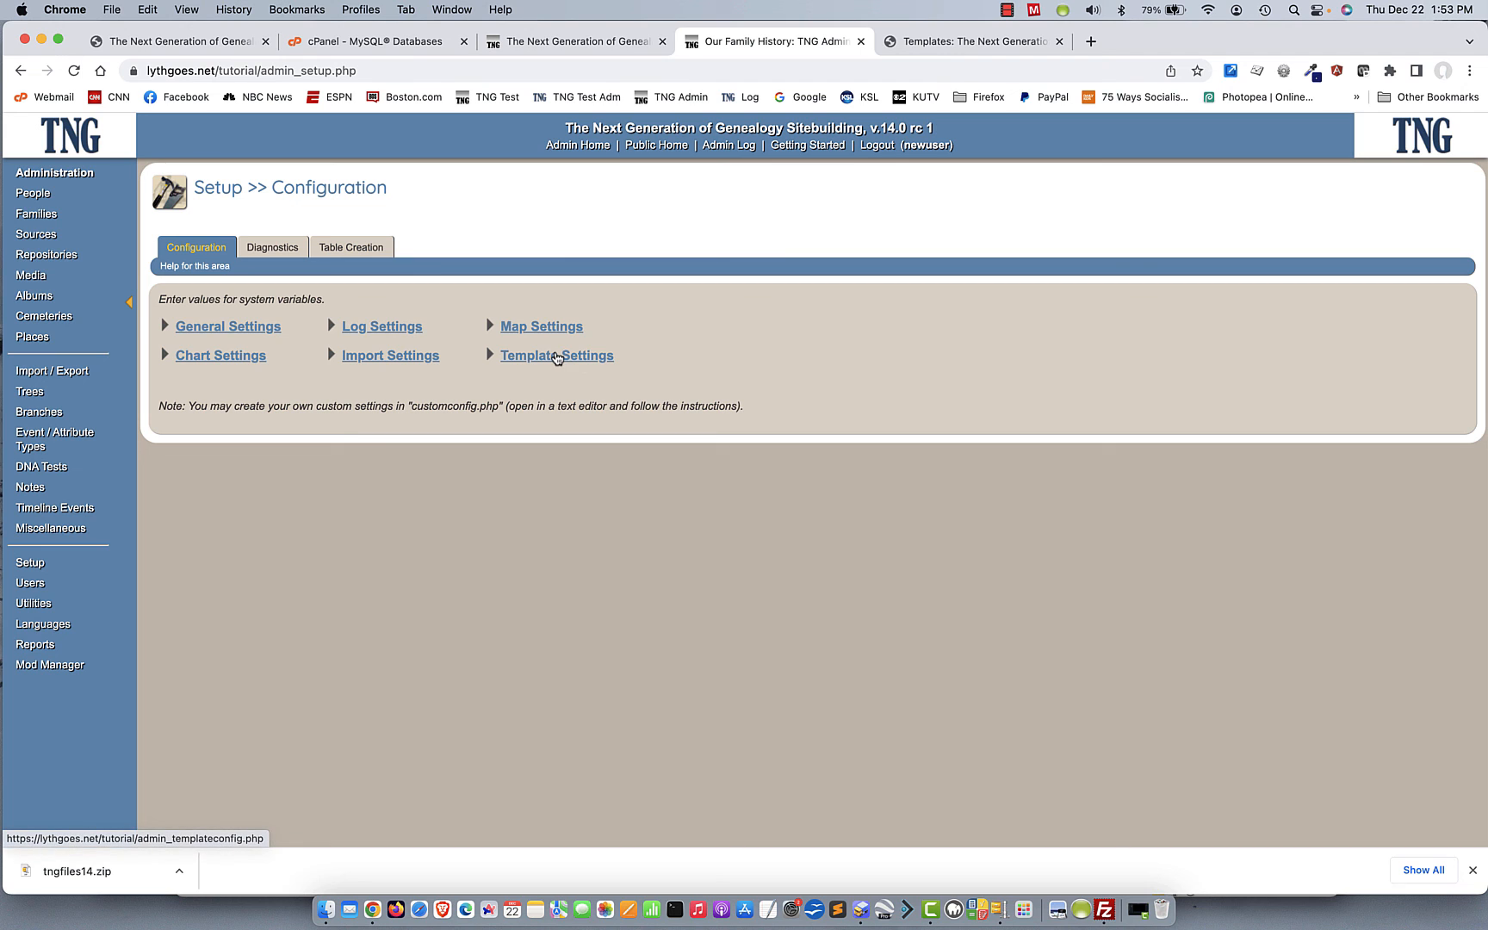
Change the template's Main title to 'US Presidents' and save the template settings.
left_click(561, 361)
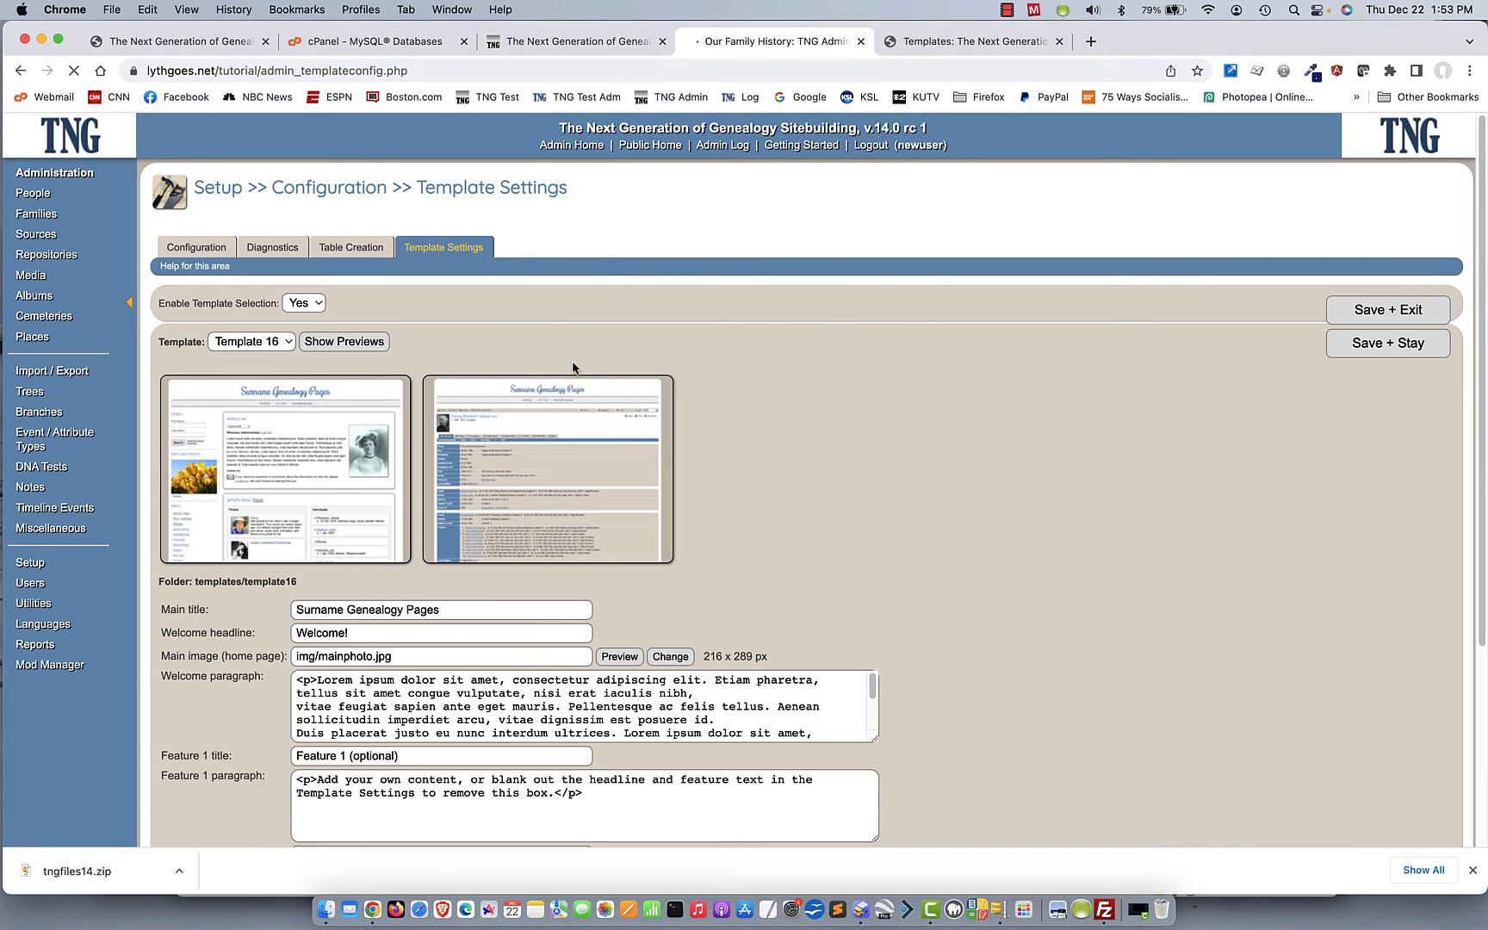
scroll(872, 541, "down", 2)
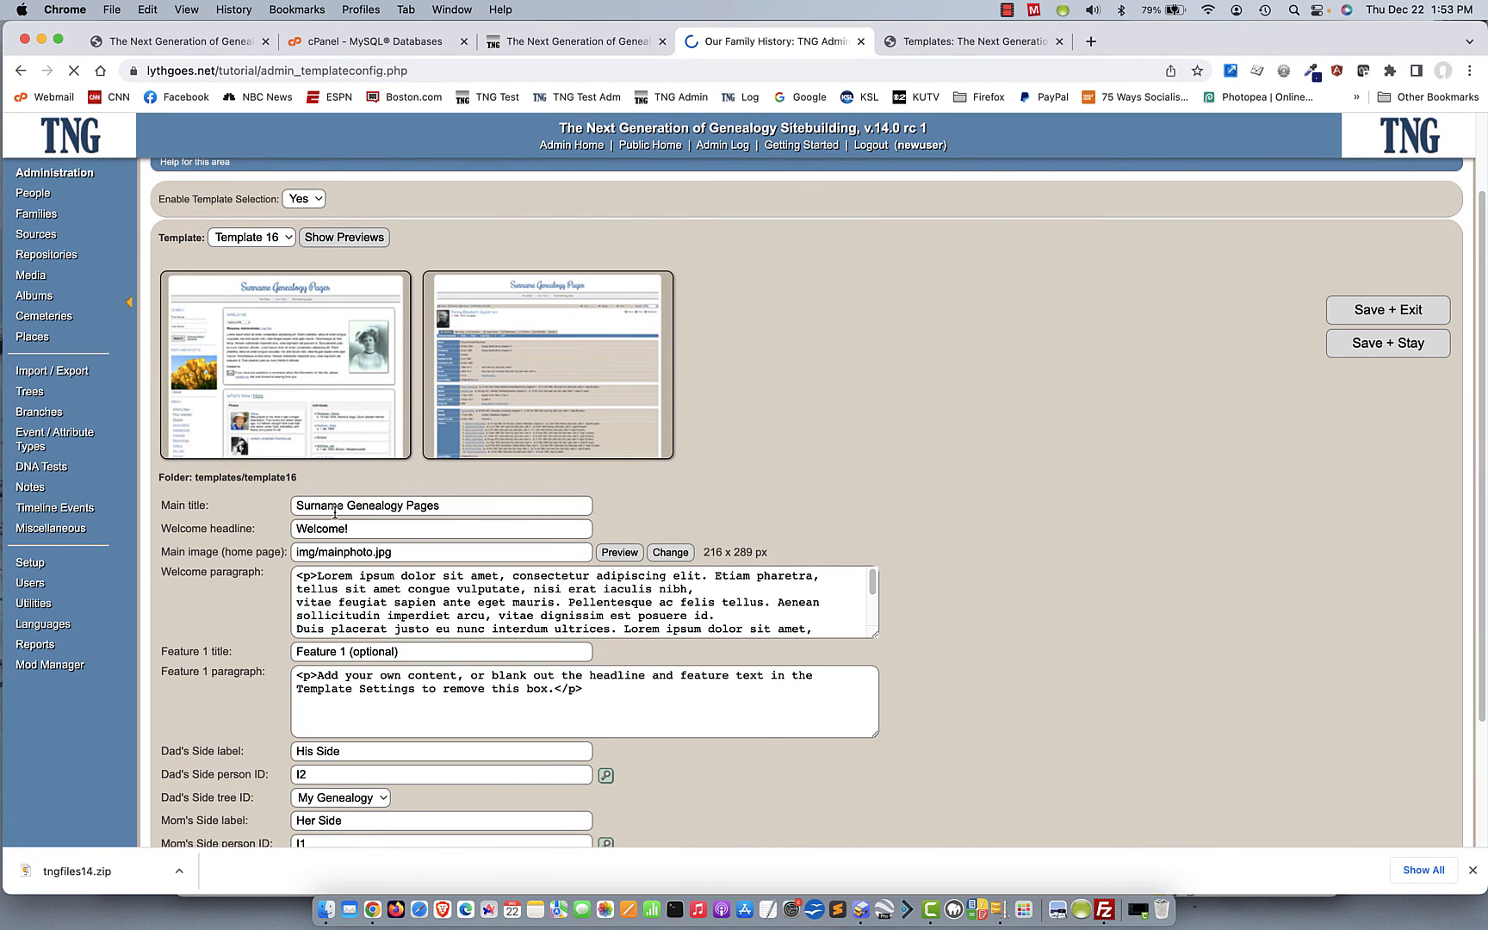
left_click_drag(439, 506, 298, 497)
type("US P")
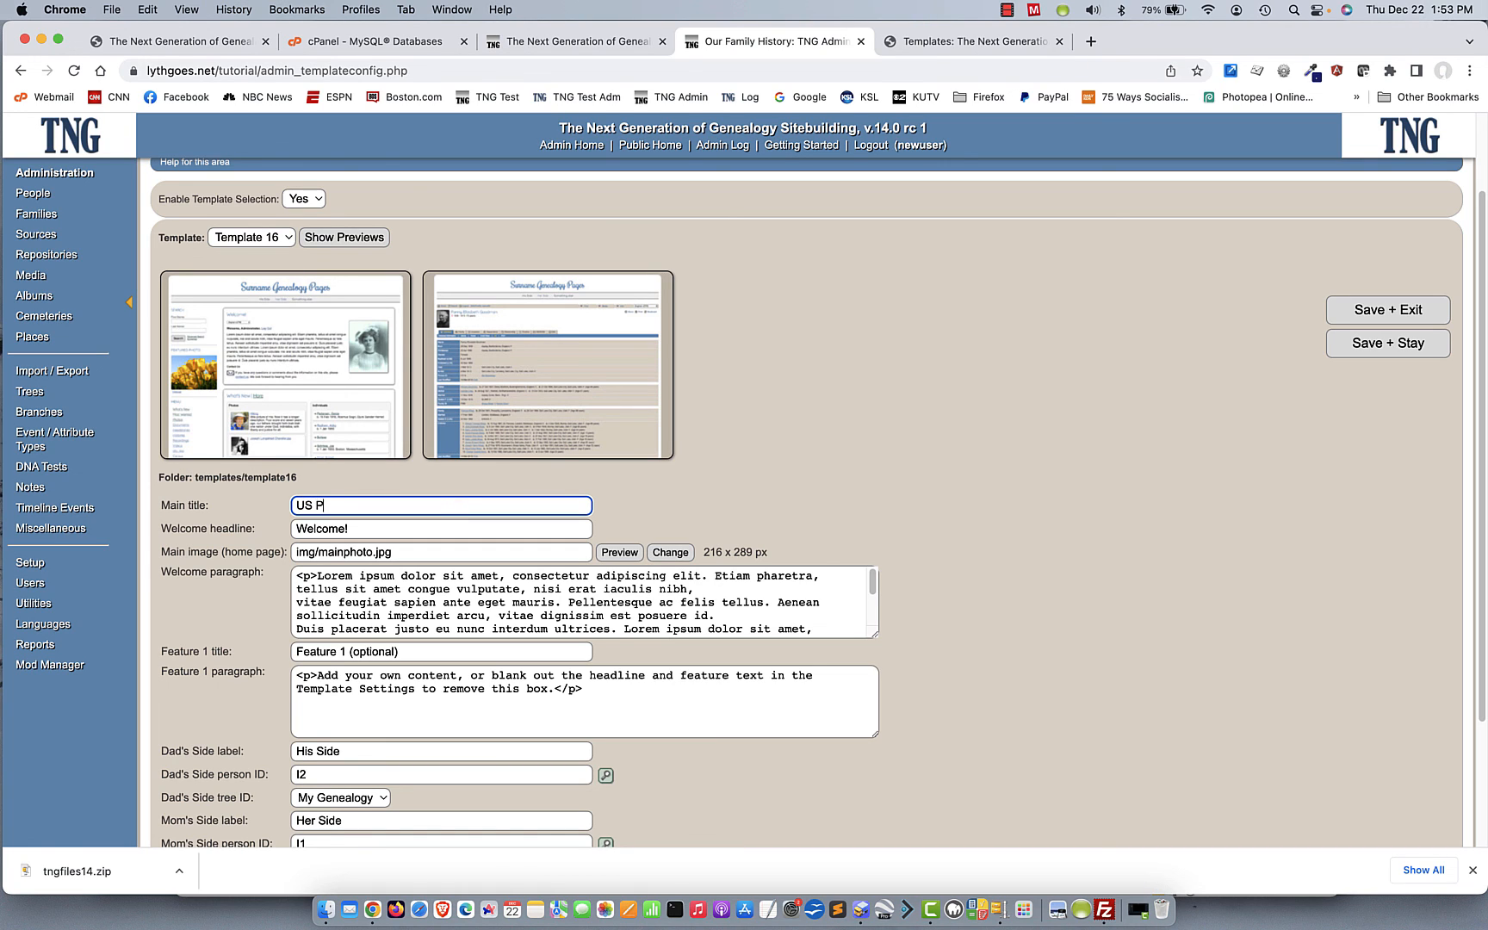
type("residents")
left_click(348, 593)
left_click_drag(297, 577, 672, 635)
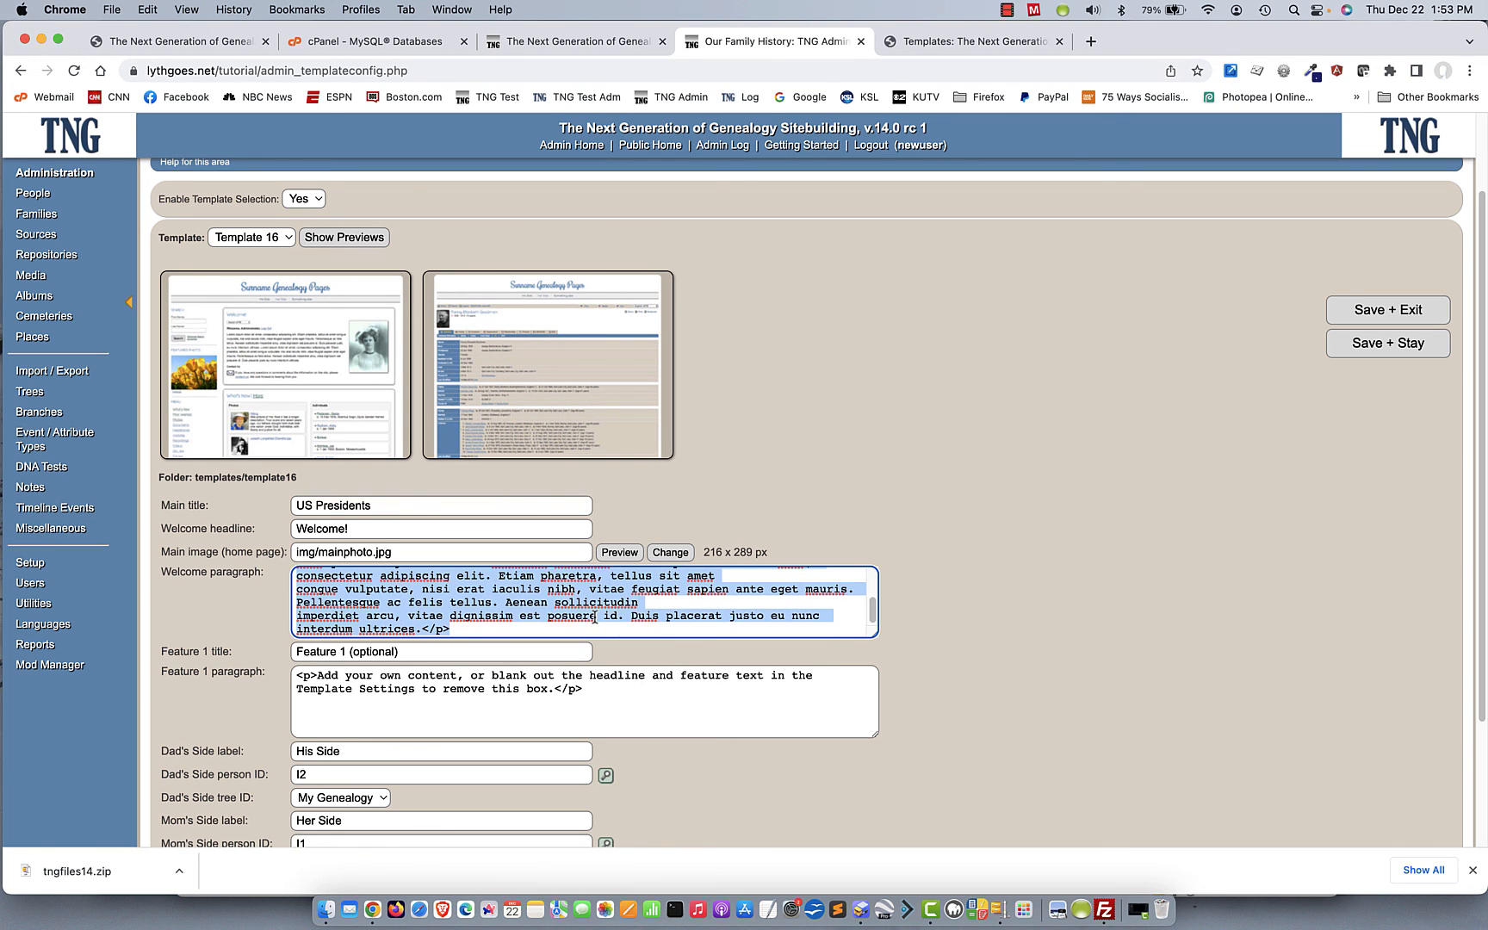
scroll(594, 617, "up", 3)
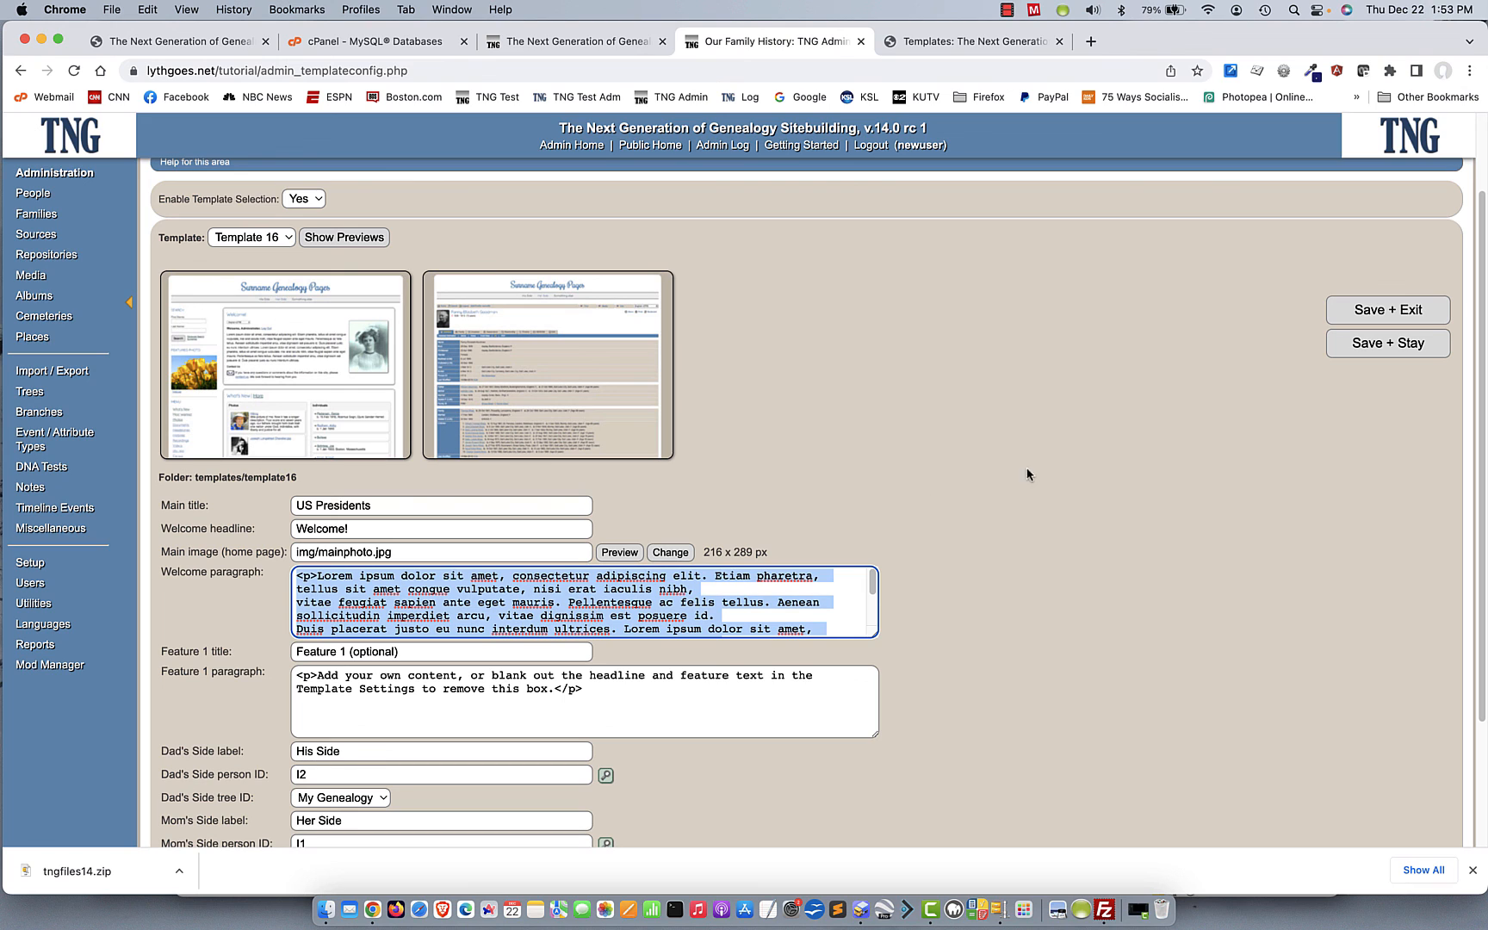
left_click(1375, 312)
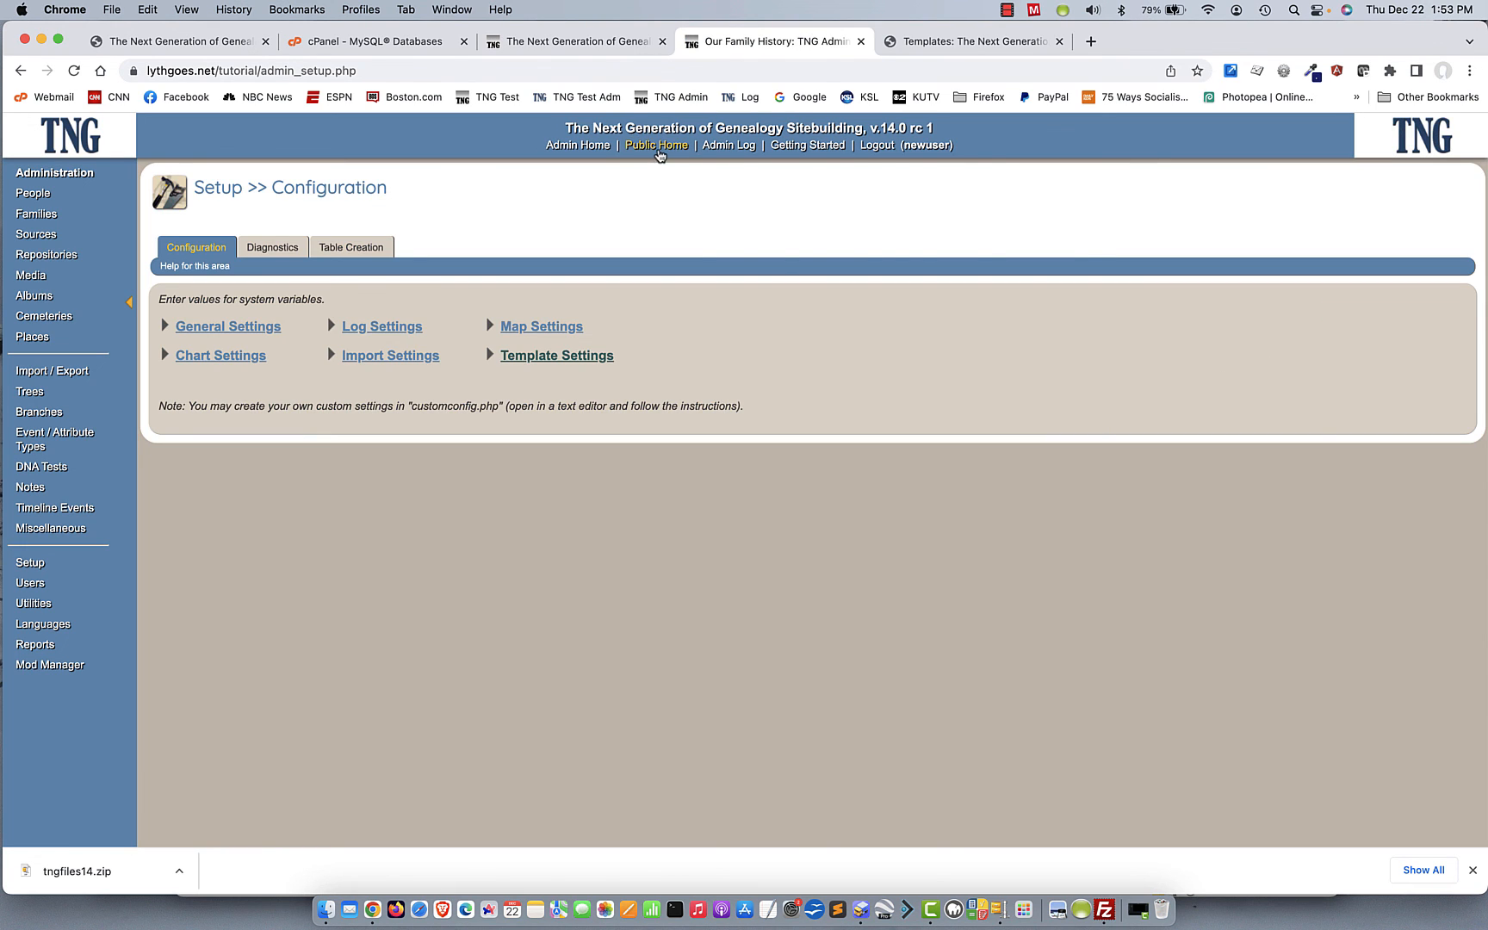
View the public home page showing the new 'US Presidents' heading.
left_click(656, 150)
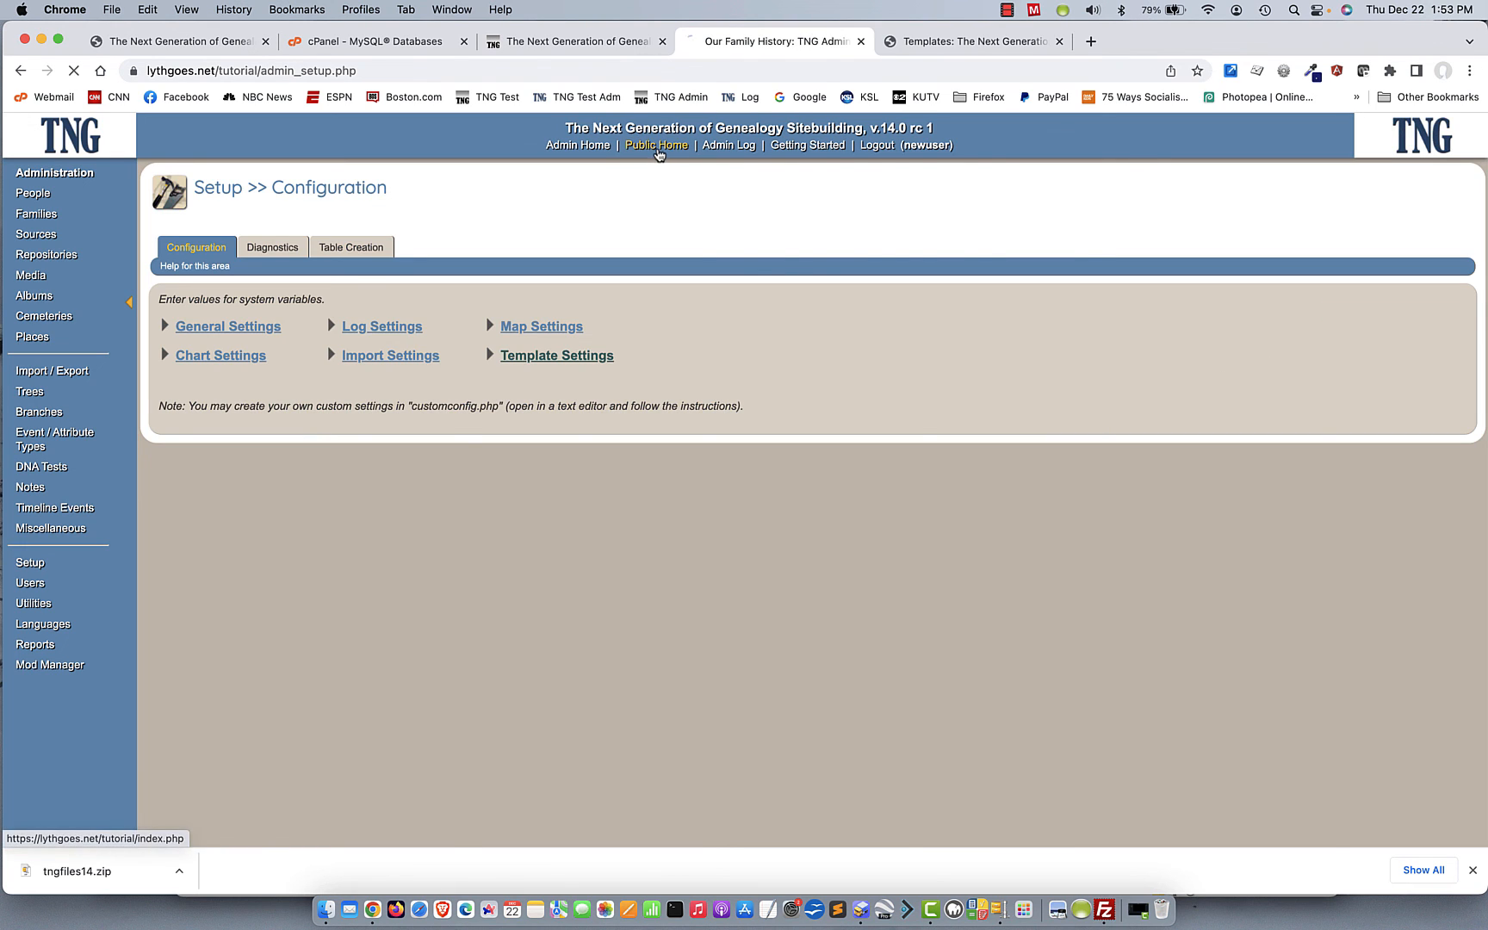
left_click_drag(860, 194, 628, 169)
left_click(851, 315)
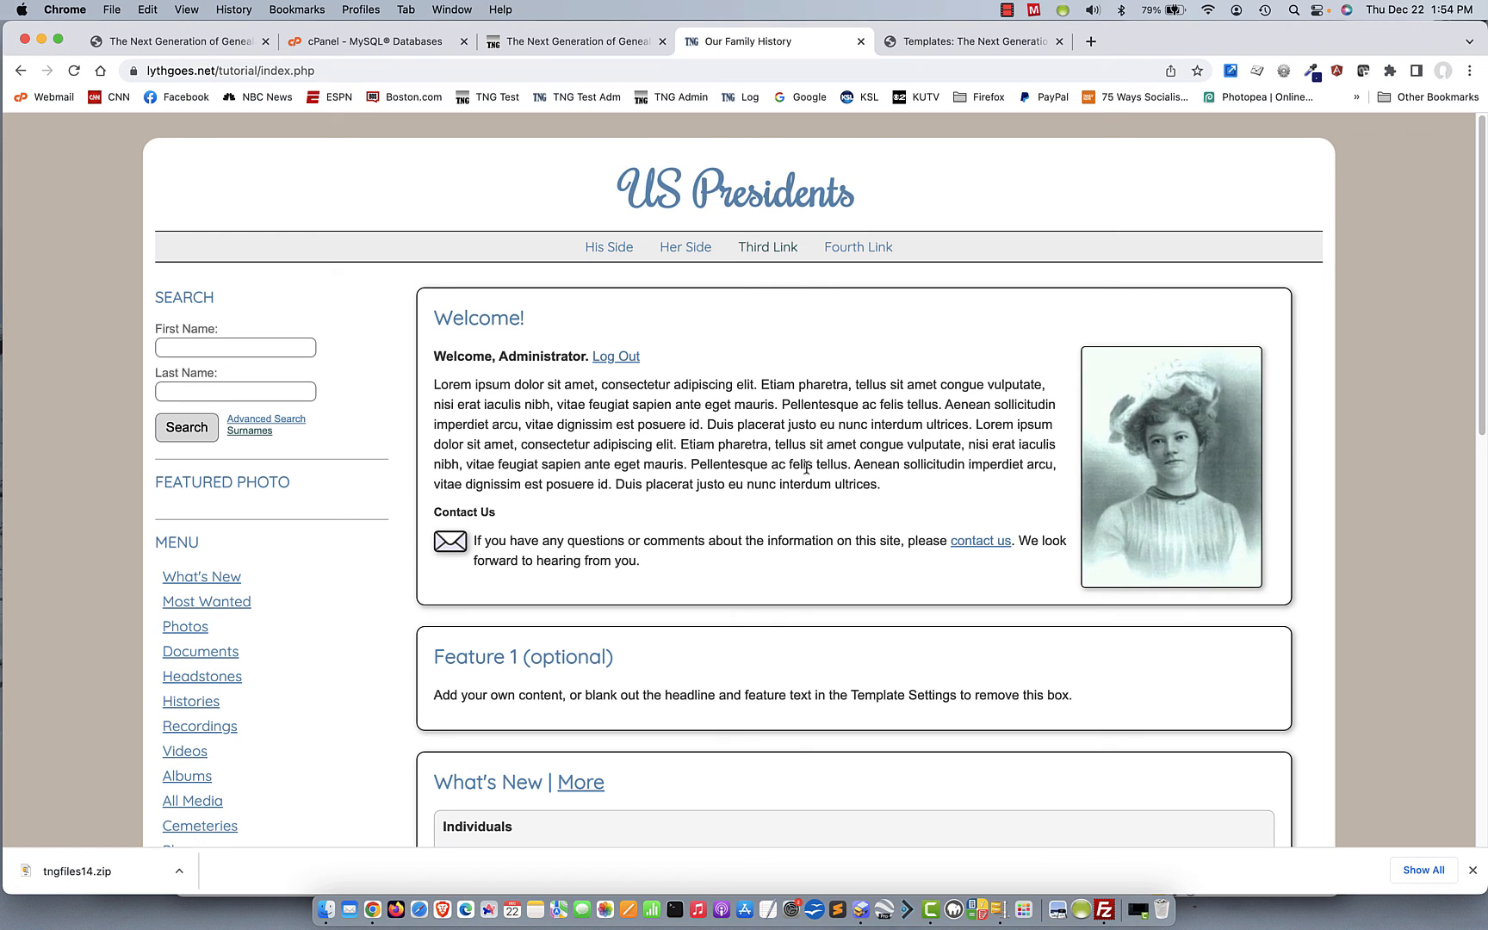
left_click(1007, 11)
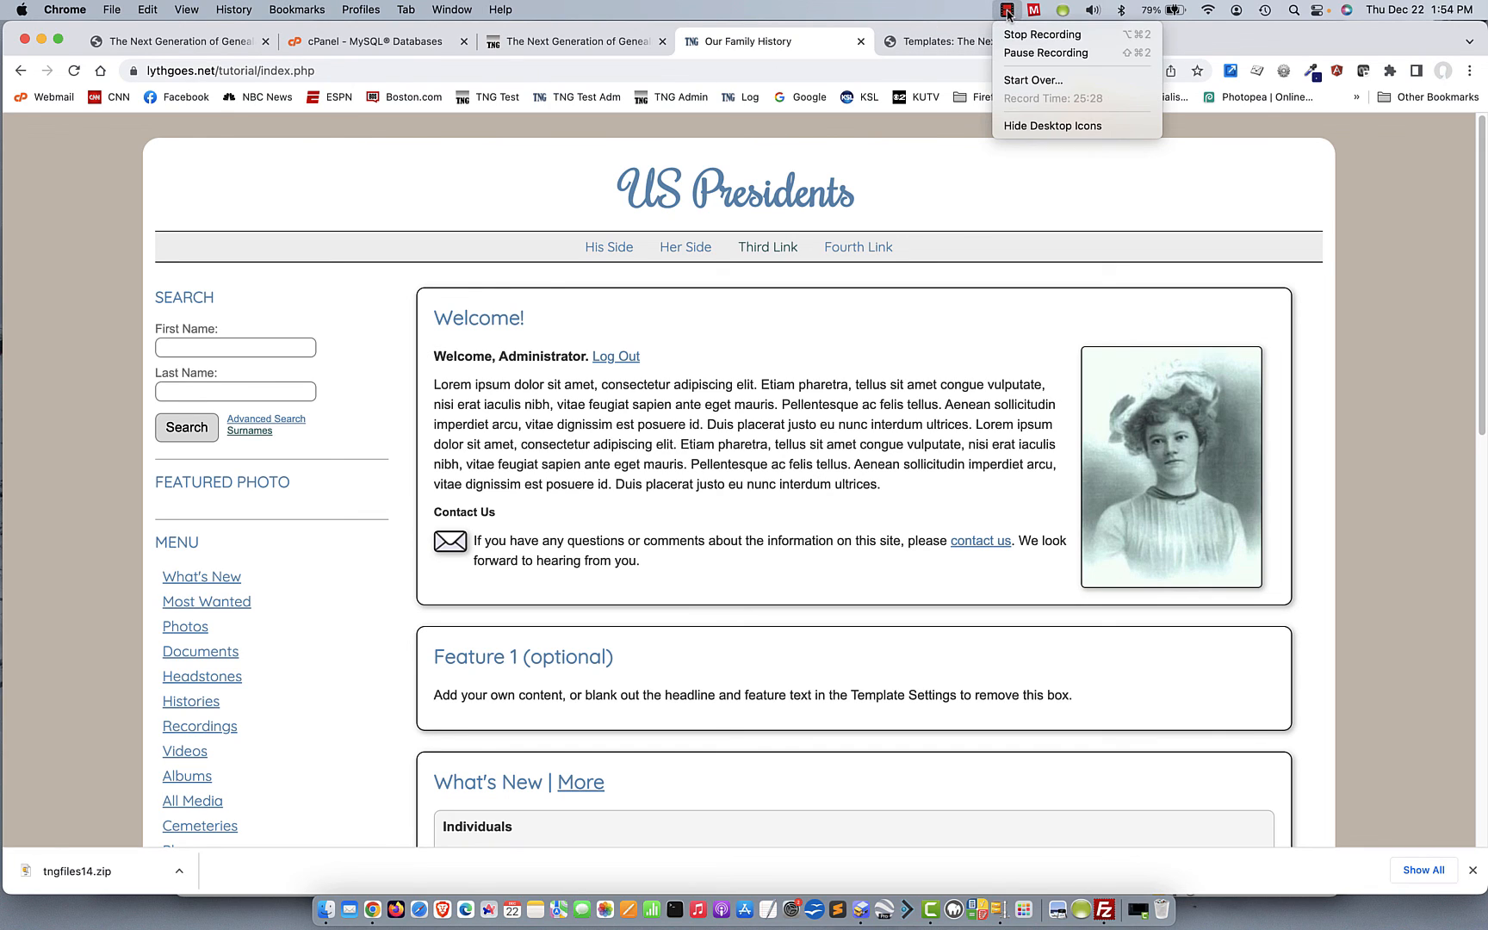